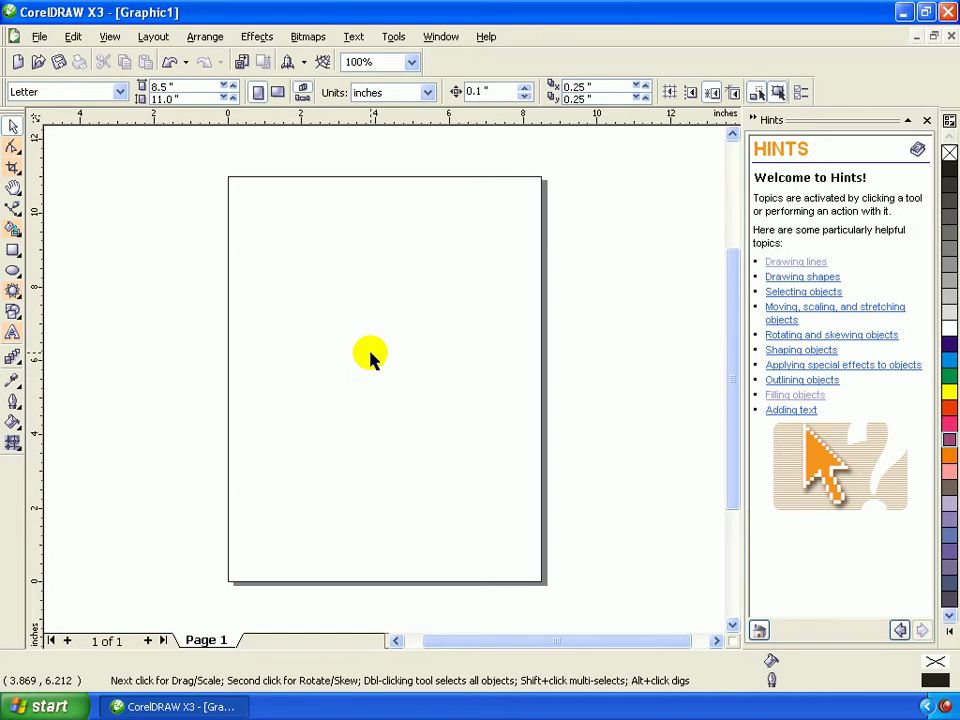
# Open the Import dialog from the blank Letter page's context menu.
pyautogui.click(369, 354)
pyautogui.rightClick(315, 286)
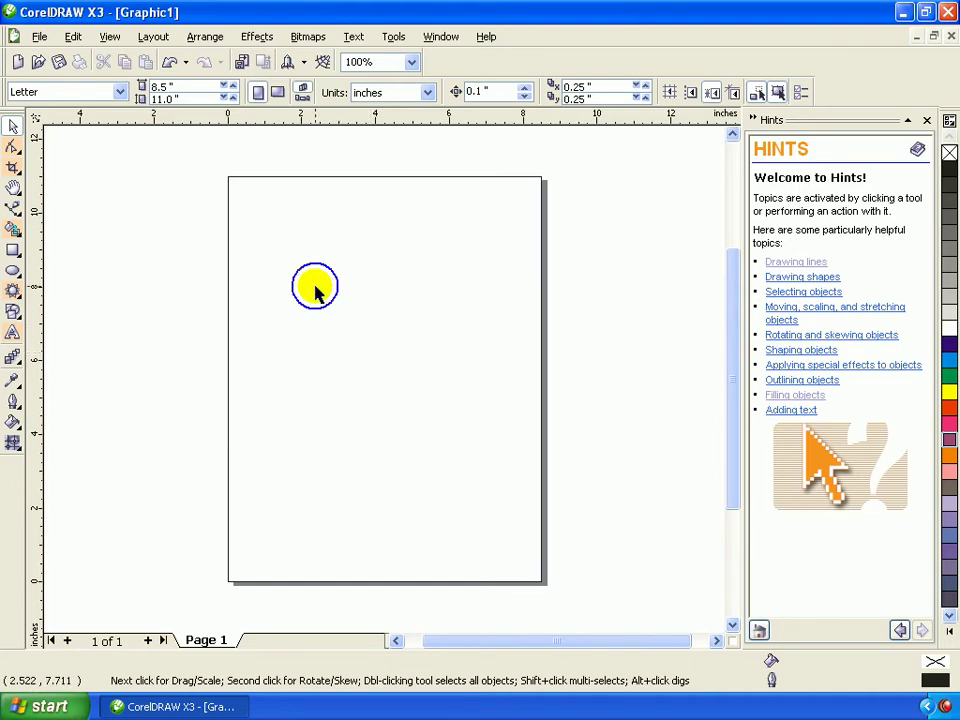
pyautogui.click(357, 356)
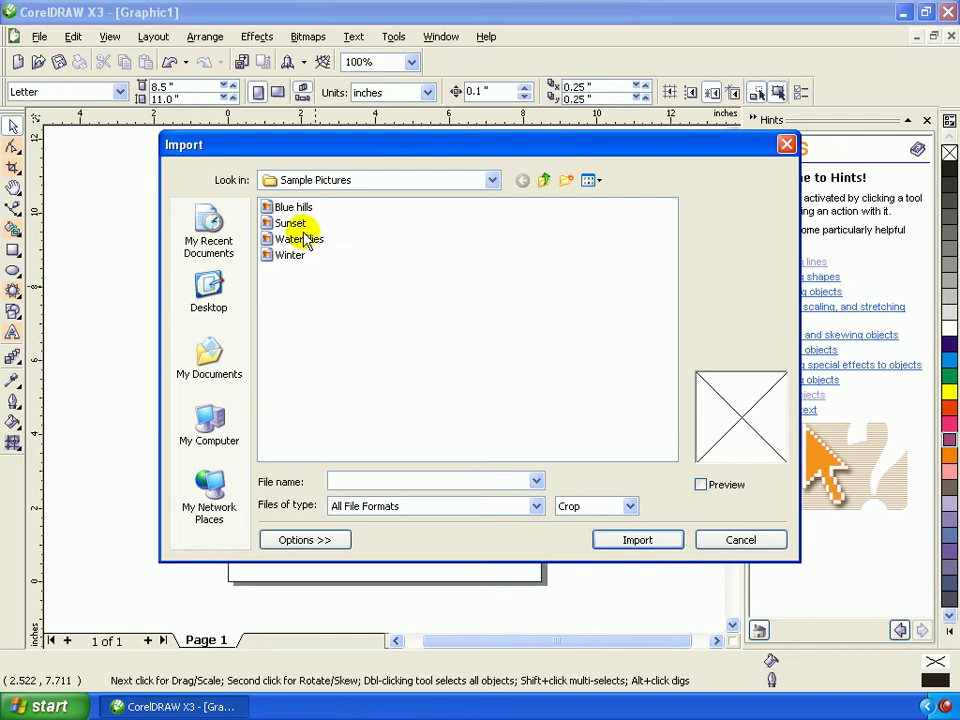
# Import the Sunset sample photo and place it at the page's top-left corner.
pyautogui.click(292, 224)
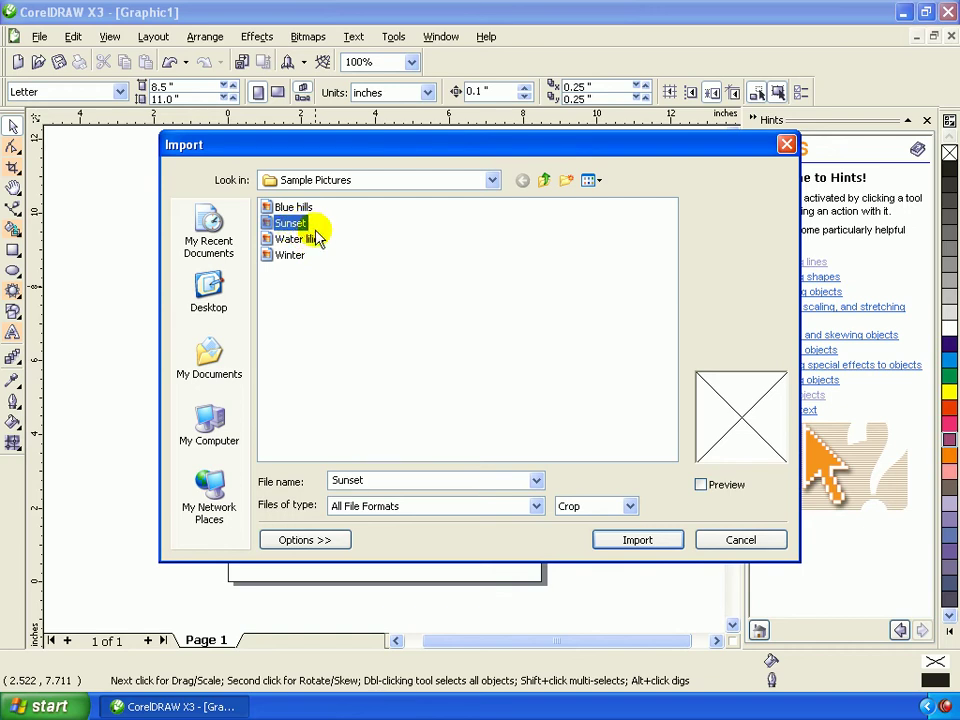
pyautogui.click(312, 240)
pyautogui.click(289, 223)
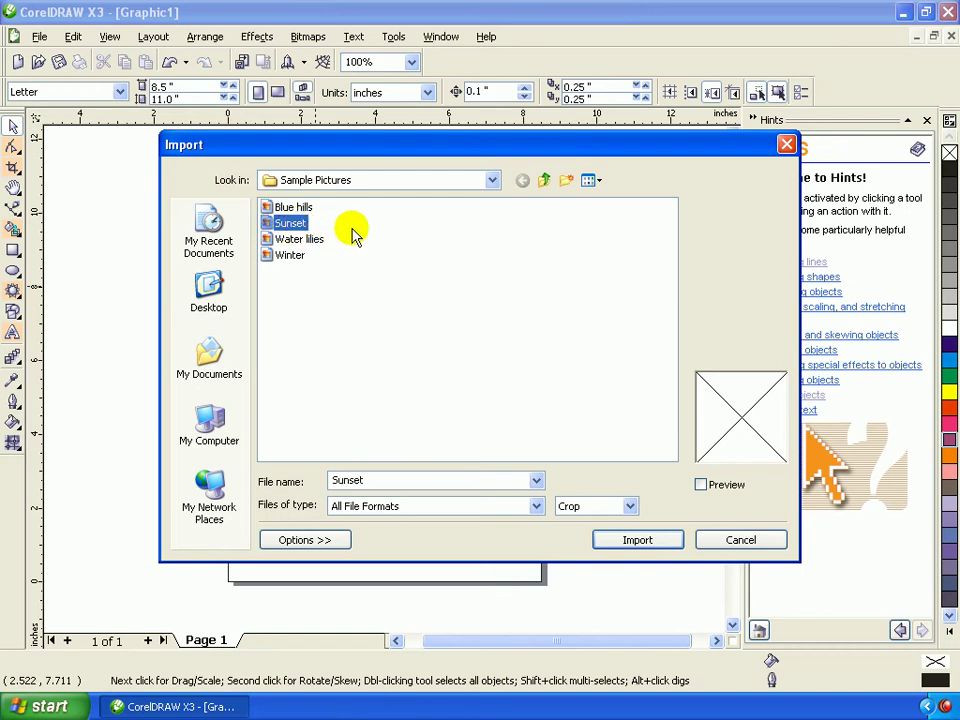
pyautogui.click(638, 541)
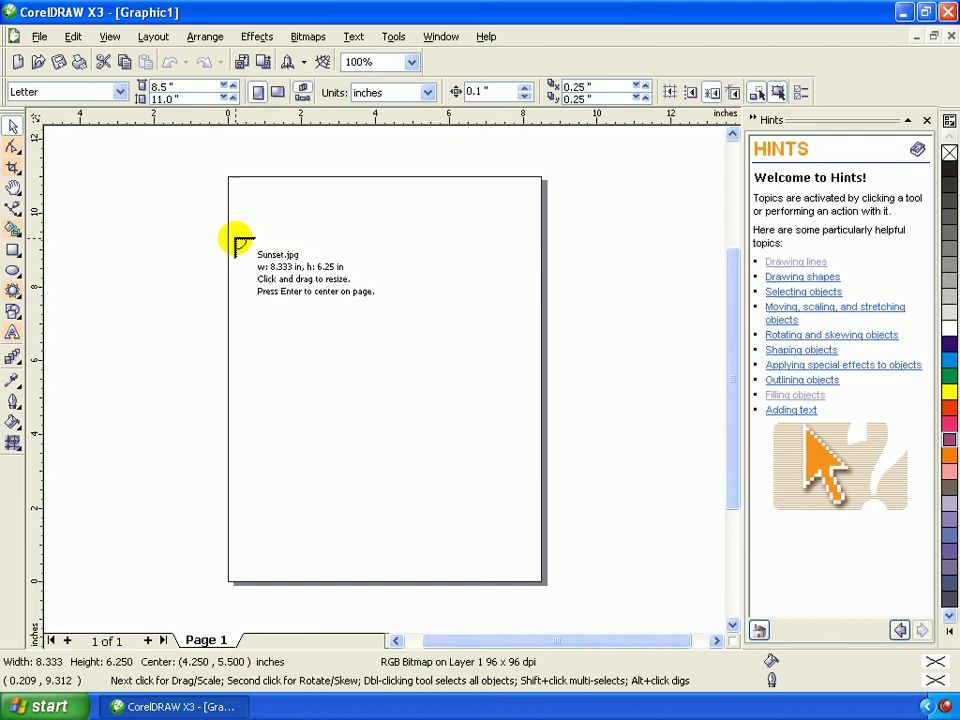
pyautogui.click(237, 237)
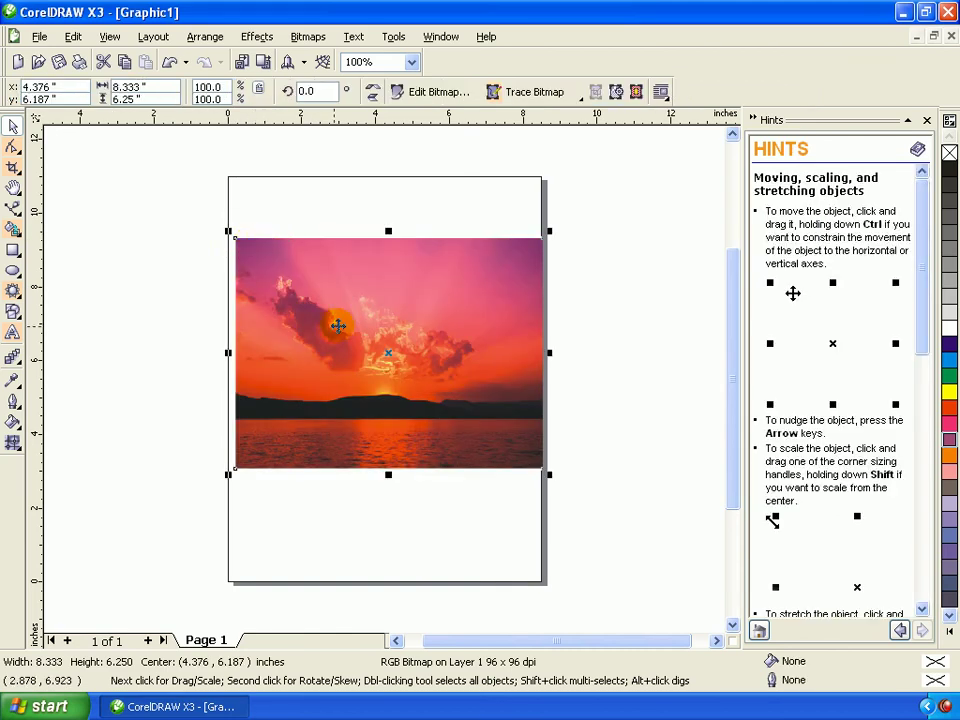
# Switch the sunset photo to rotate/skew mode and show the Trace Bitmap options.
pyautogui.click(365, 318)
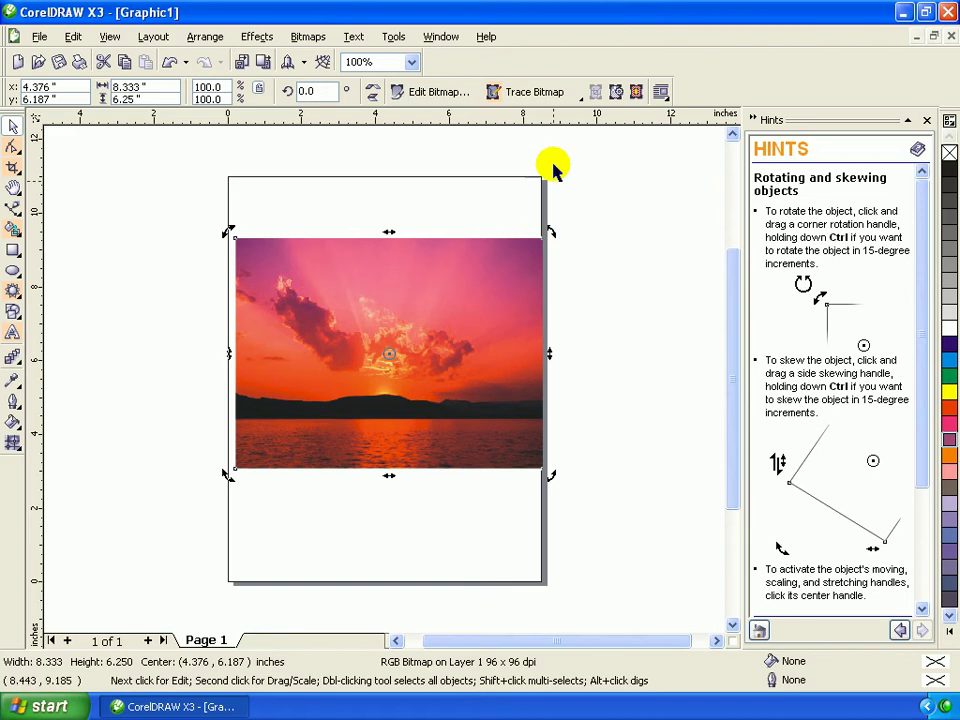
pyautogui.click(579, 99)
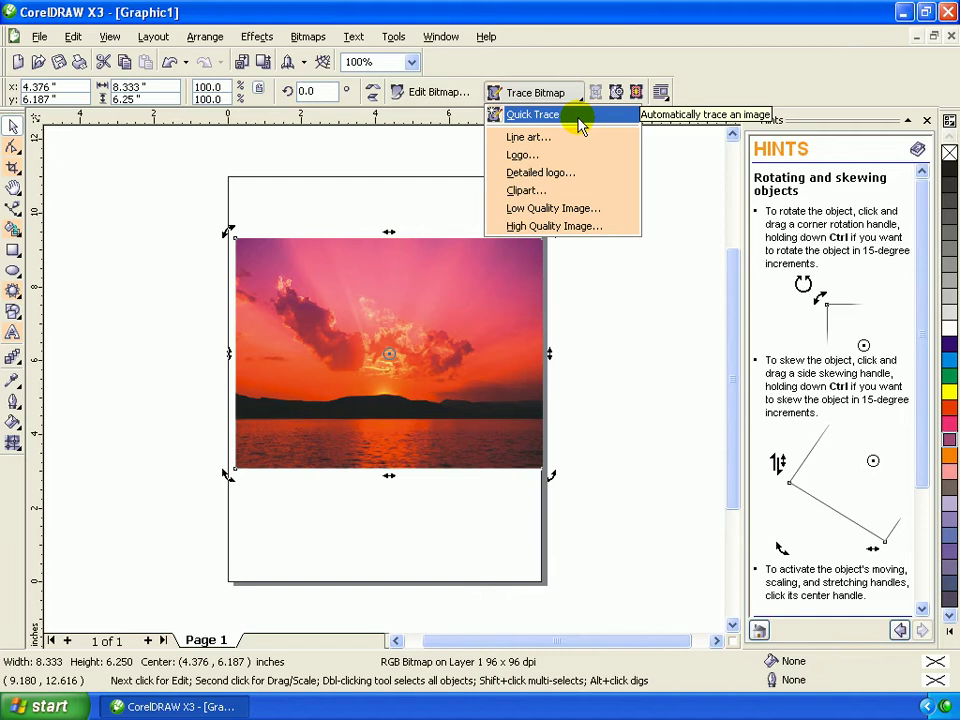
# Quick Trace the sunset photo, zoom in to inspect the vector result, then undo it.
pyautogui.click(580, 124)
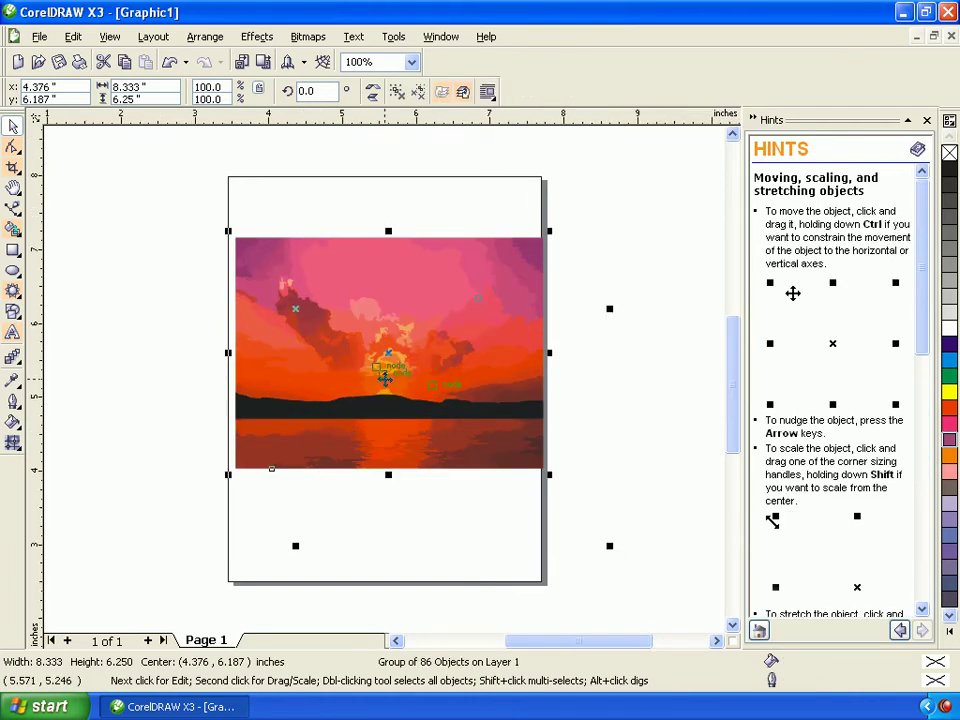
pyautogui.scroll(1, 386, 379)
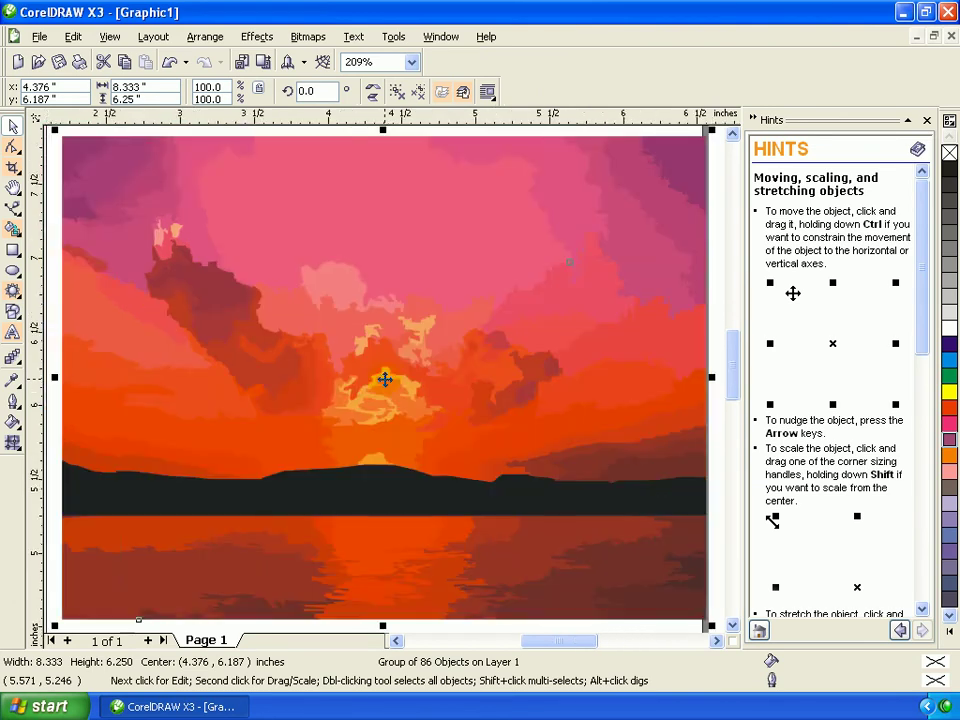
pyautogui.scroll(1, 385, 379)
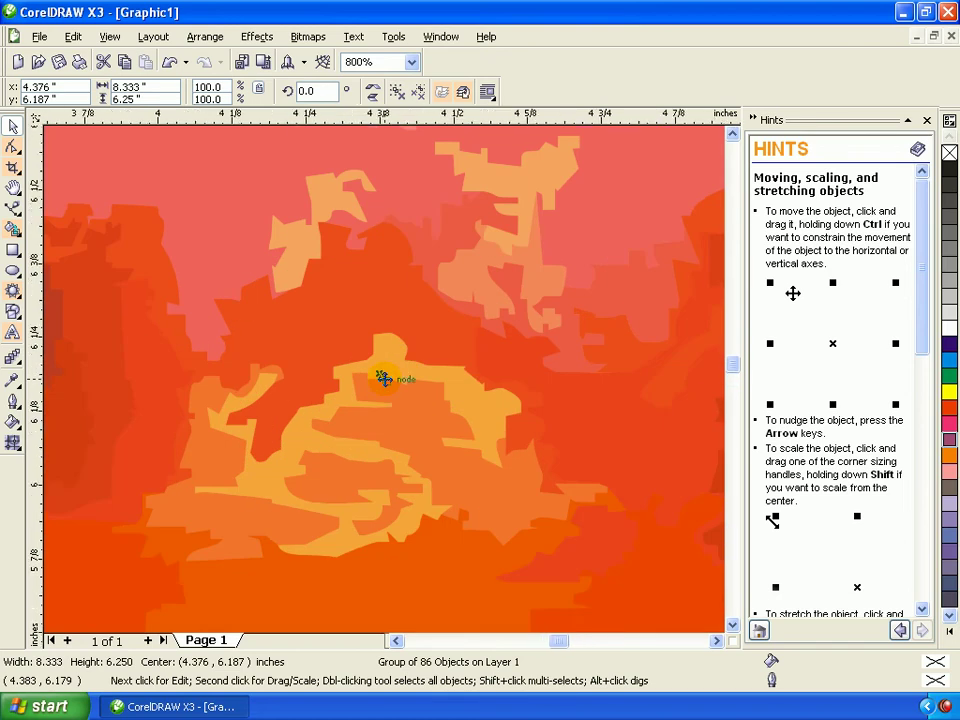
pyautogui.scroll(1, 384, 378)
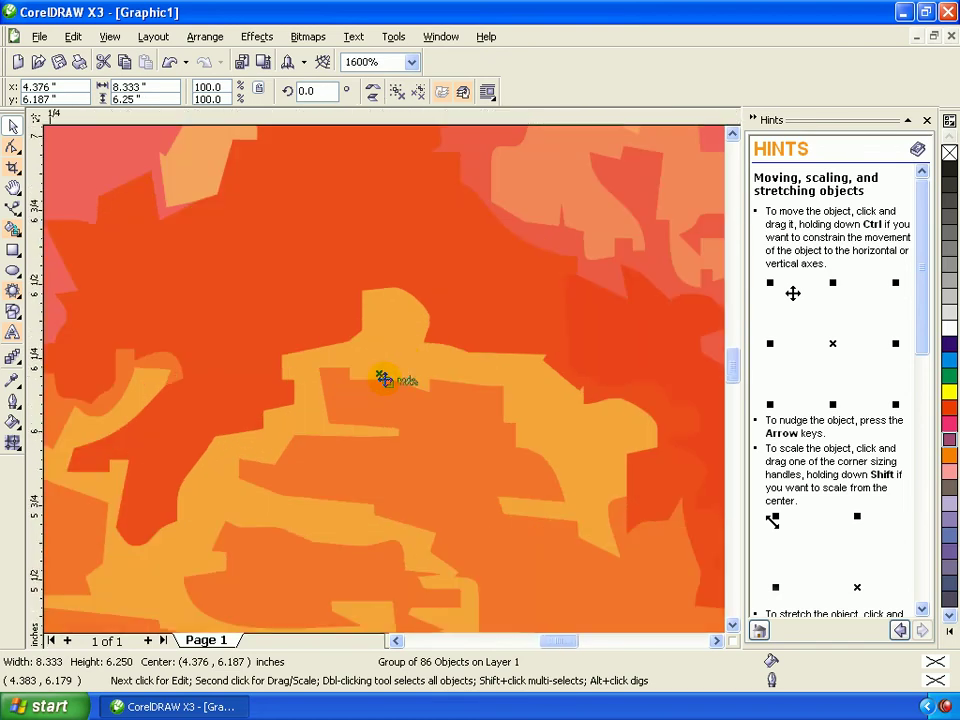
pyautogui.scroll(-3, 384, 378)
pyautogui.scroll(-1, 384, 378)
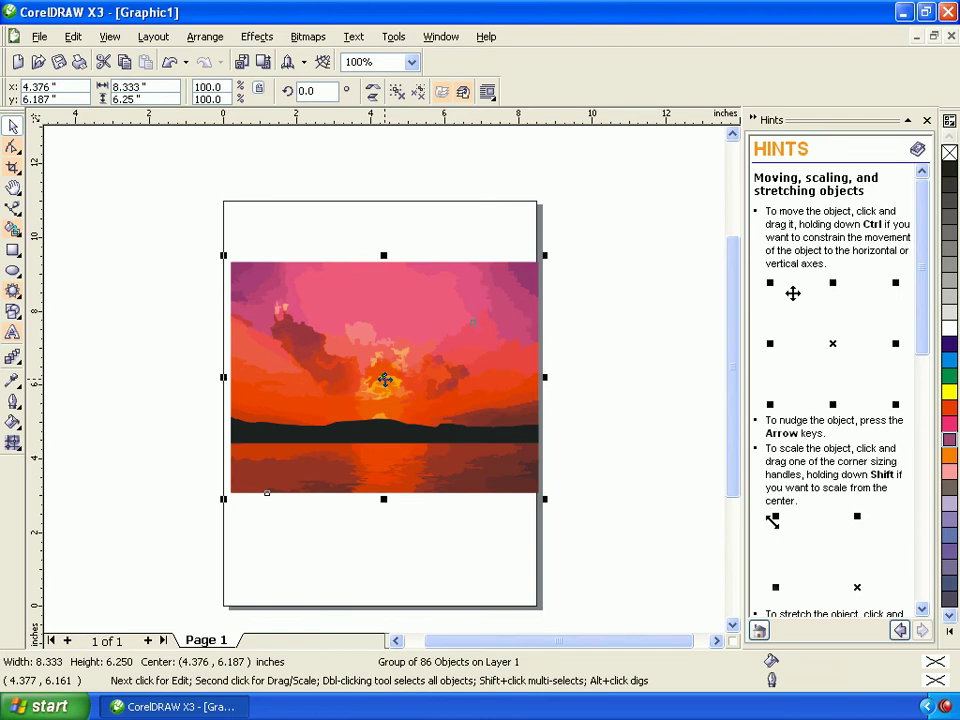
pyautogui.press('Escape')
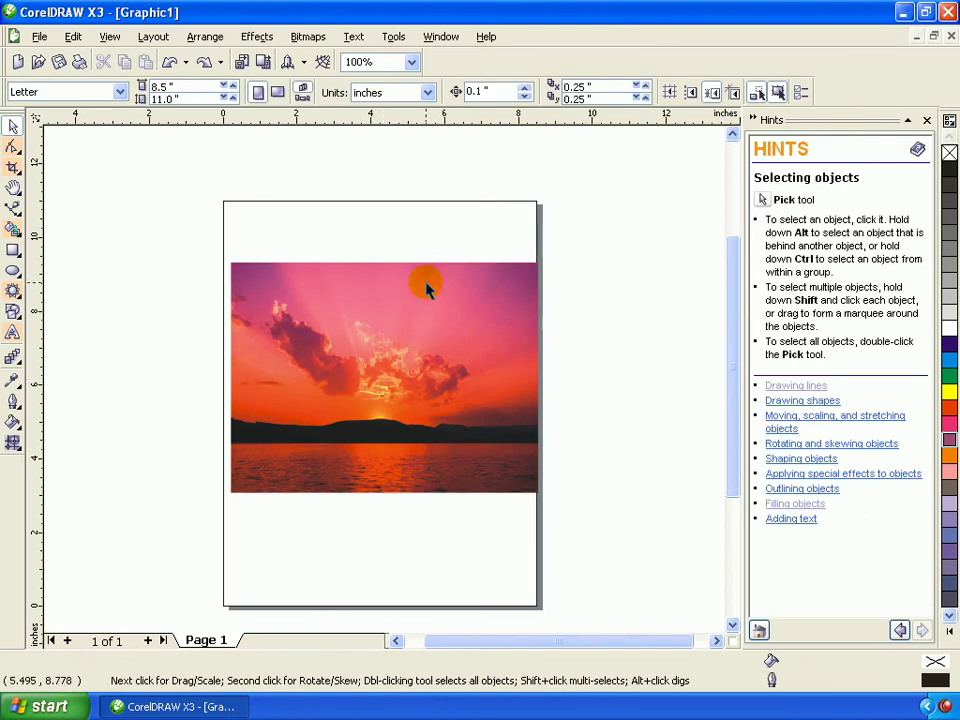
# Trace the selected sunset photo as Line art in PowerTRACE.
pyautogui.click(427, 289)
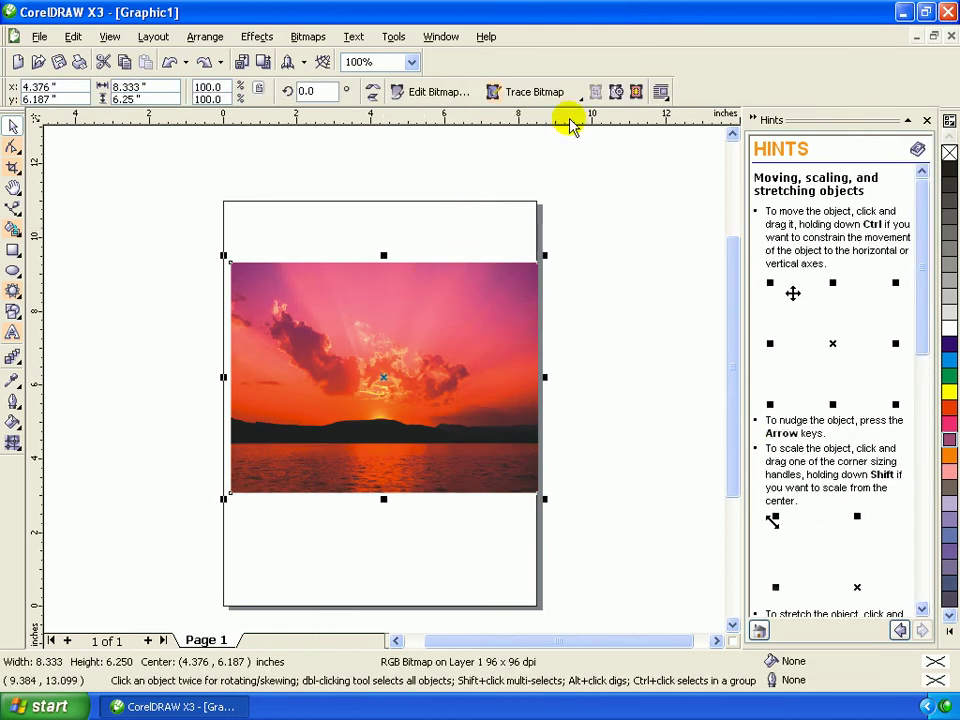
pyautogui.click(581, 97)
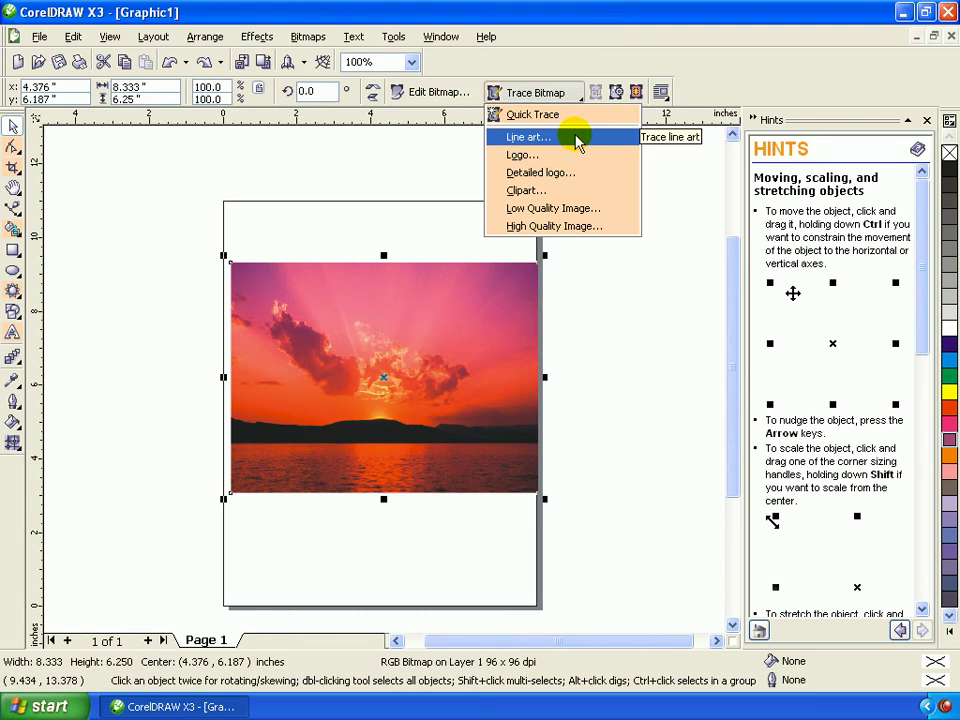
pyautogui.click(564, 146)
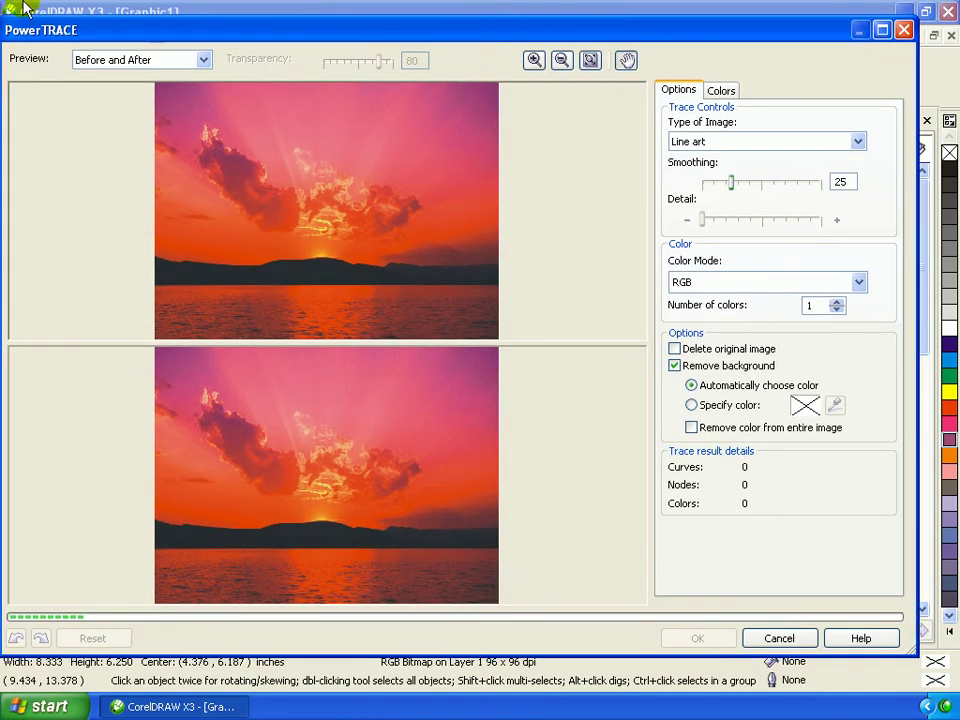
# Review the PowerTRACE Type of Image choices, keeping Line art.
pyautogui.moveTo(649, 30); pyautogui.dragTo(650, 45)
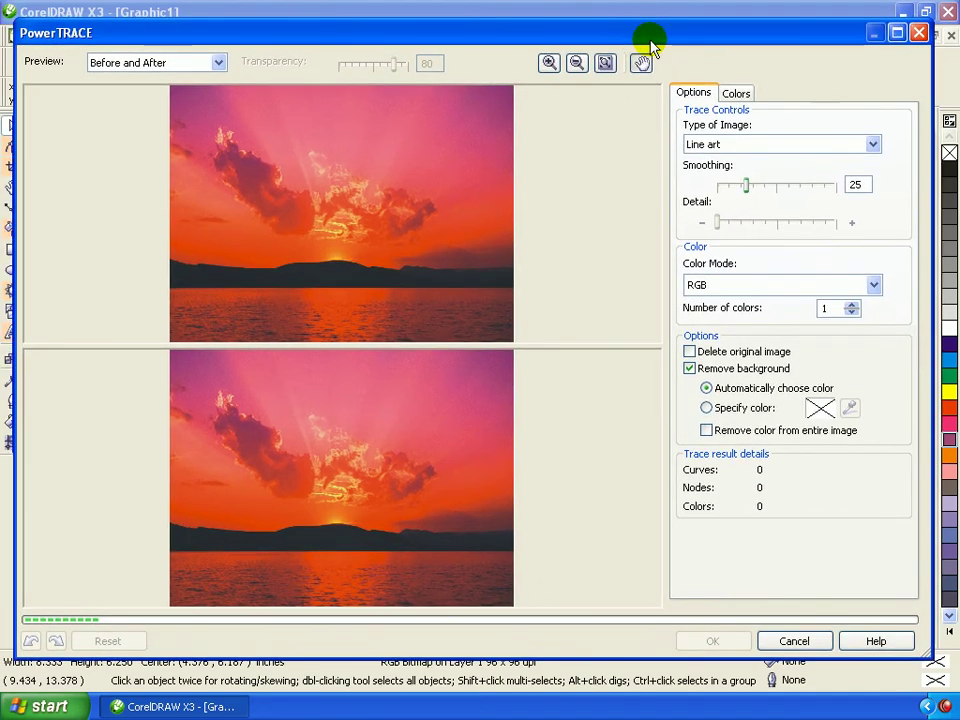
pyautogui.click(877, 147)
pyautogui.click(902, 150)
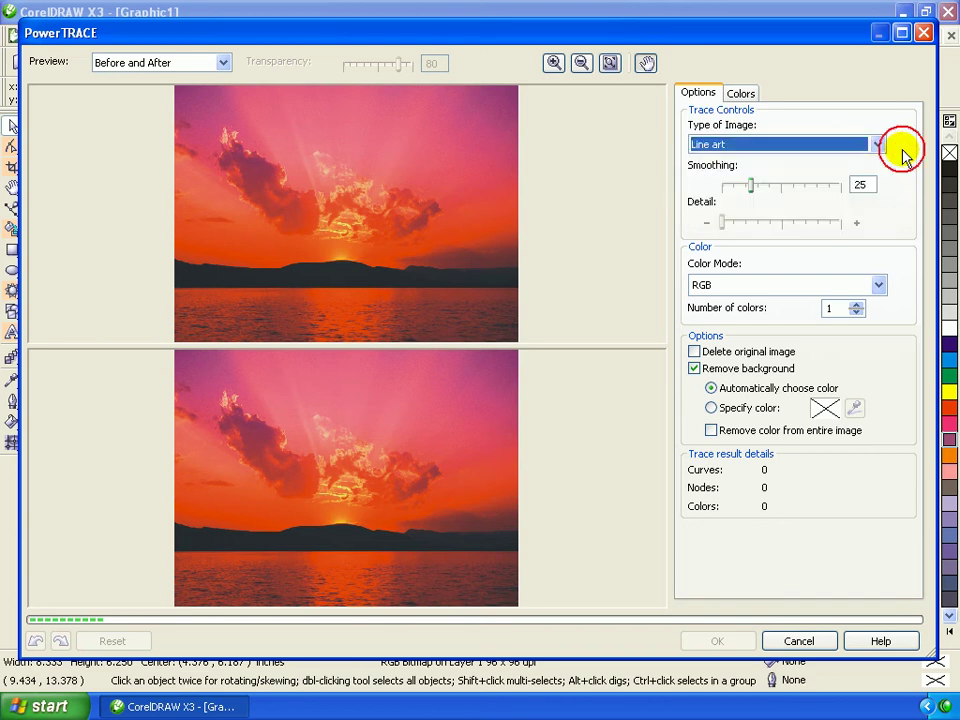
pyautogui.click(881, 143)
pyautogui.click(896, 145)
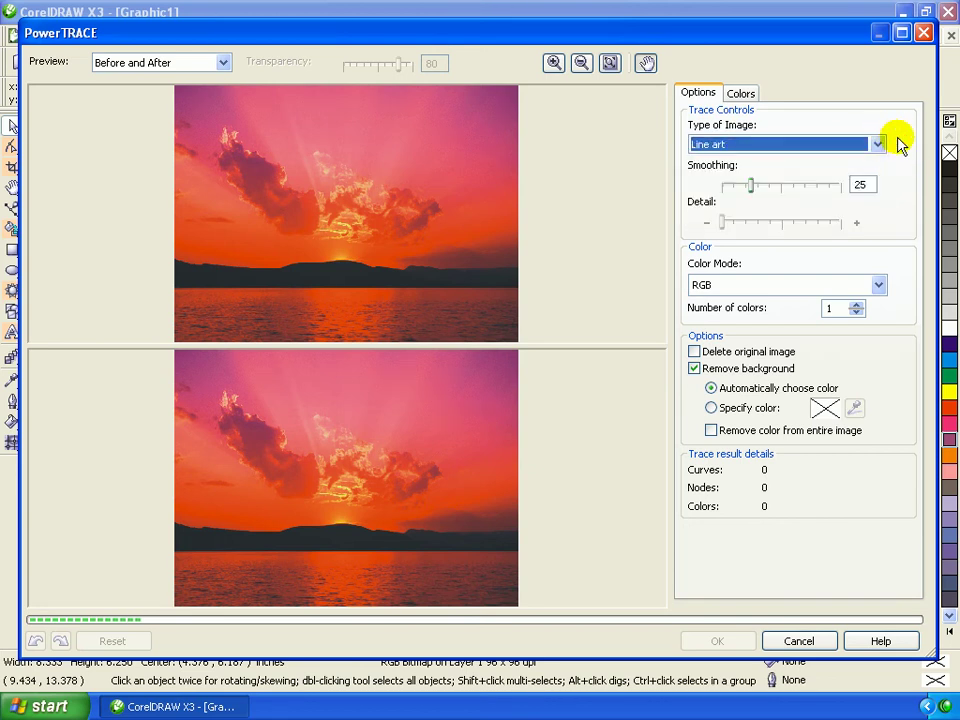
pyautogui.click(879, 148)
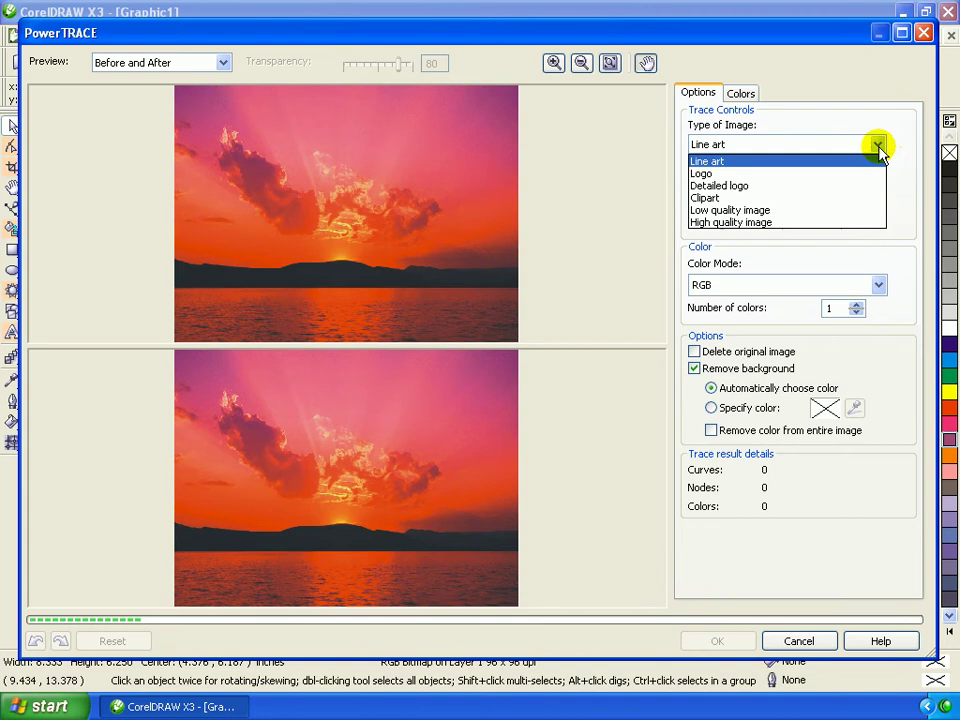
pyautogui.click(879, 148)
pyautogui.click(880, 152)
pyautogui.click(886, 158)
pyautogui.click(876, 150)
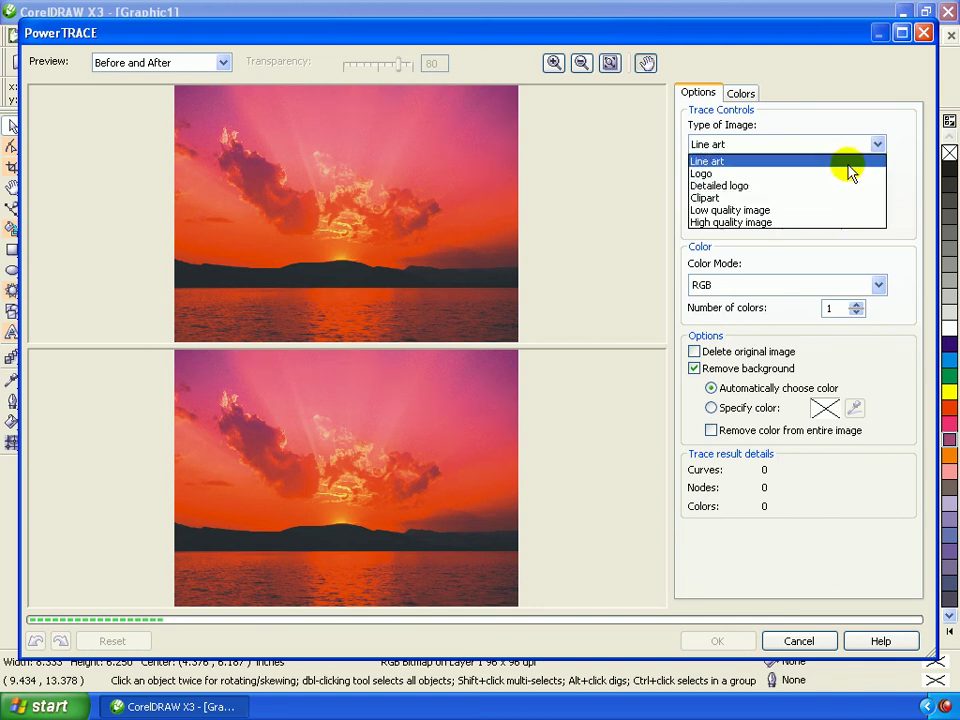
pyautogui.click(887, 156)
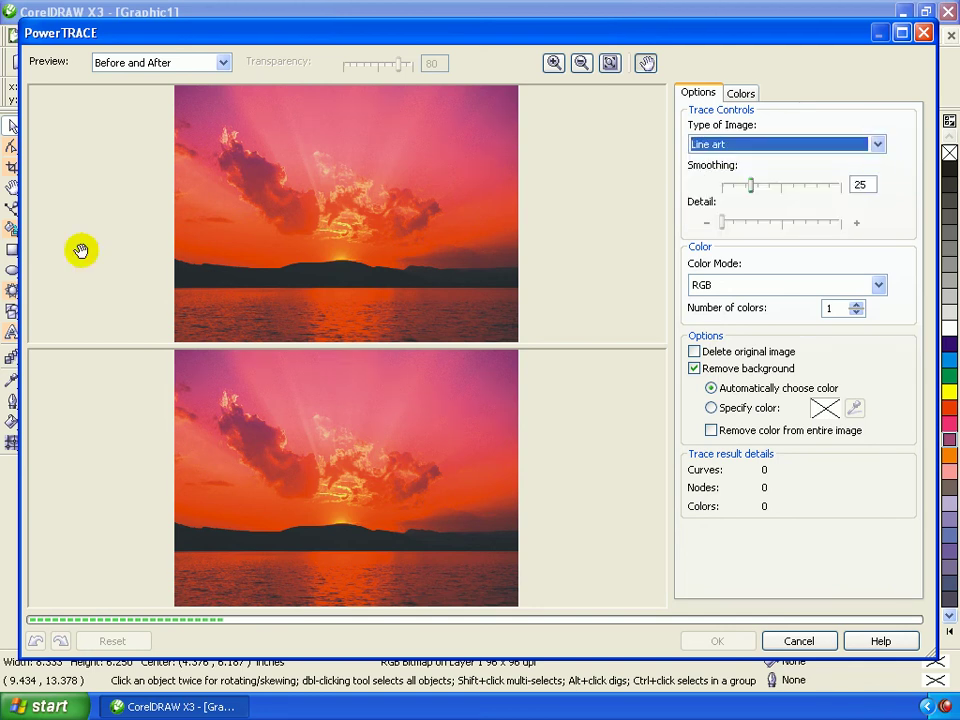
# Raise the trace Smoothing from 25 to 55.
pyautogui.moveTo(753, 190); pyautogui.dragTo(780, 186)
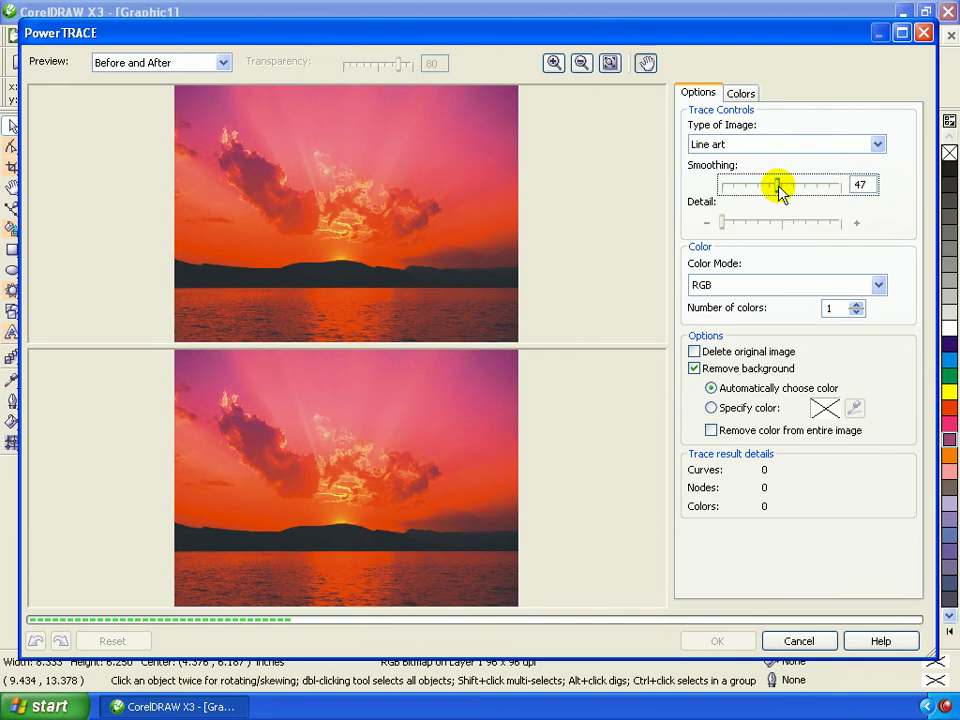
pyautogui.click(735, 223)
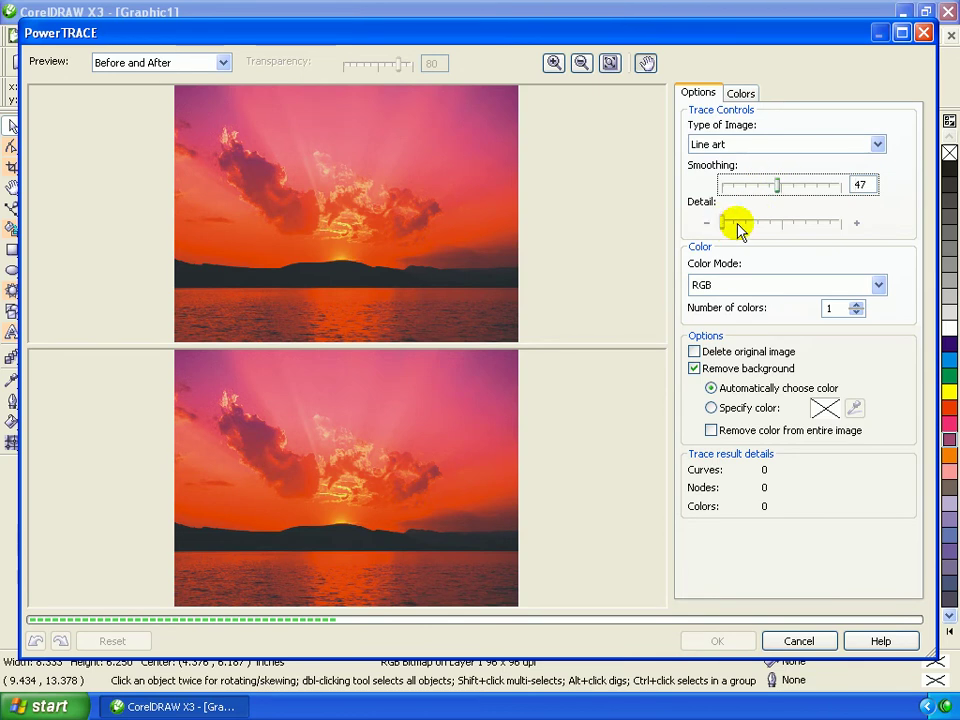
pyautogui.moveTo(776, 186); pyautogui.dragTo(785, 186)
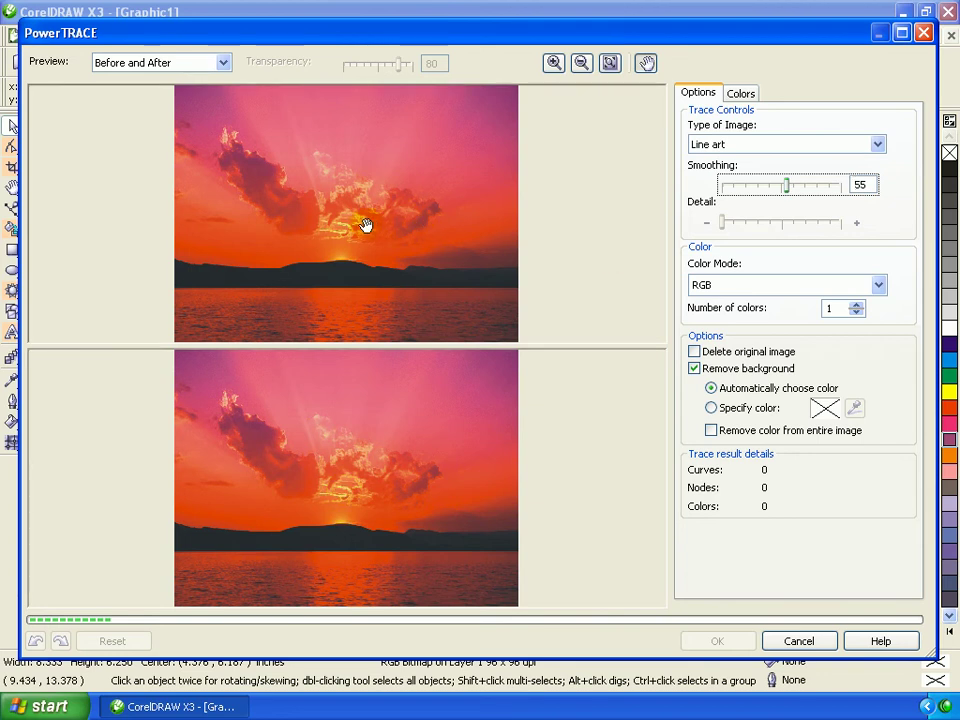
pyautogui.moveTo(306, 428); pyautogui.dragTo(463, 438)
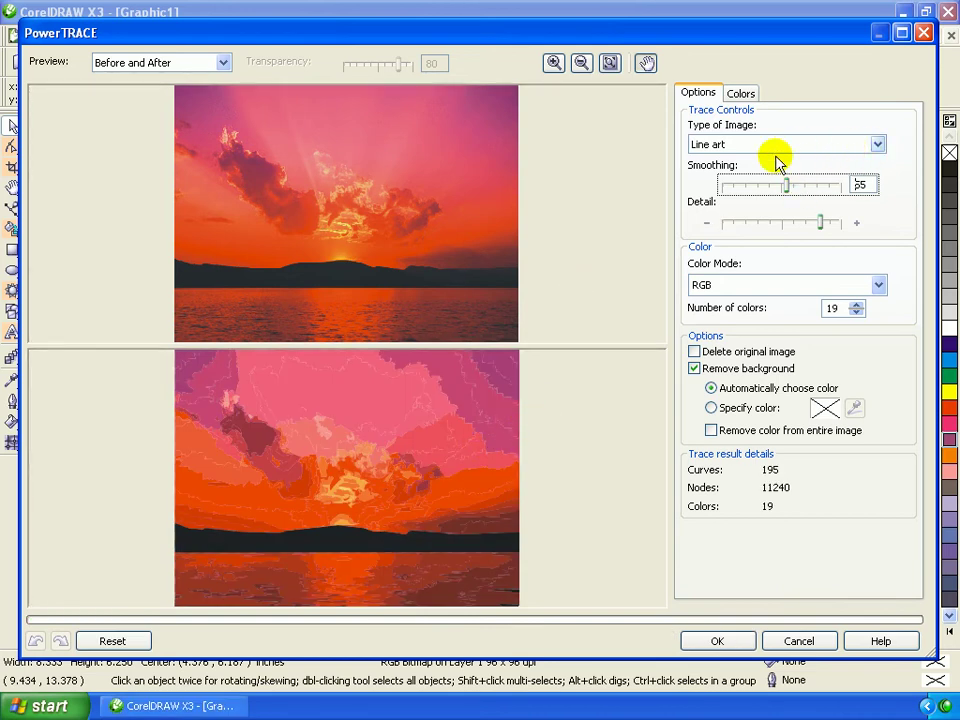
pyautogui.scroll(2, 326, 468)
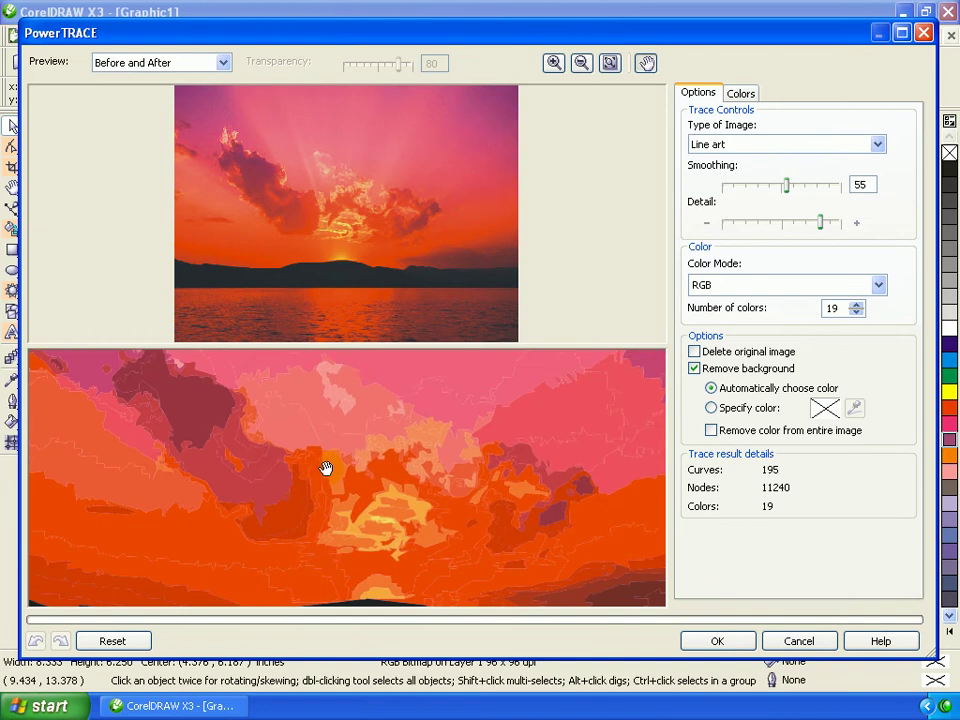
pyautogui.scroll(-1, 326, 468)
pyautogui.scroll(1, 326, 468)
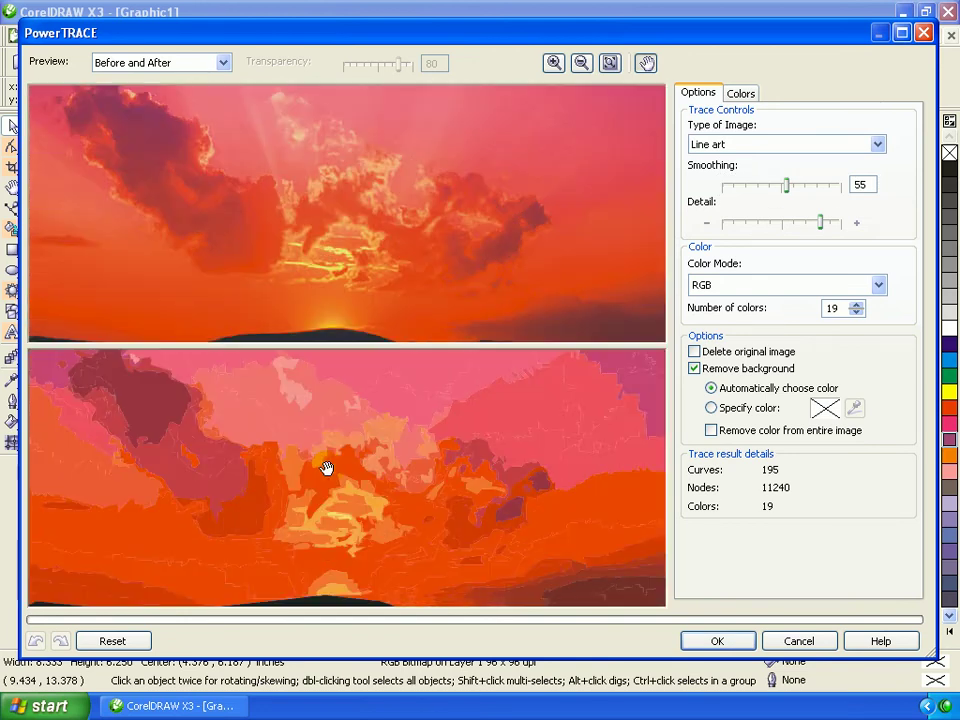
pyautogui.scroll(-1, 326, 468)
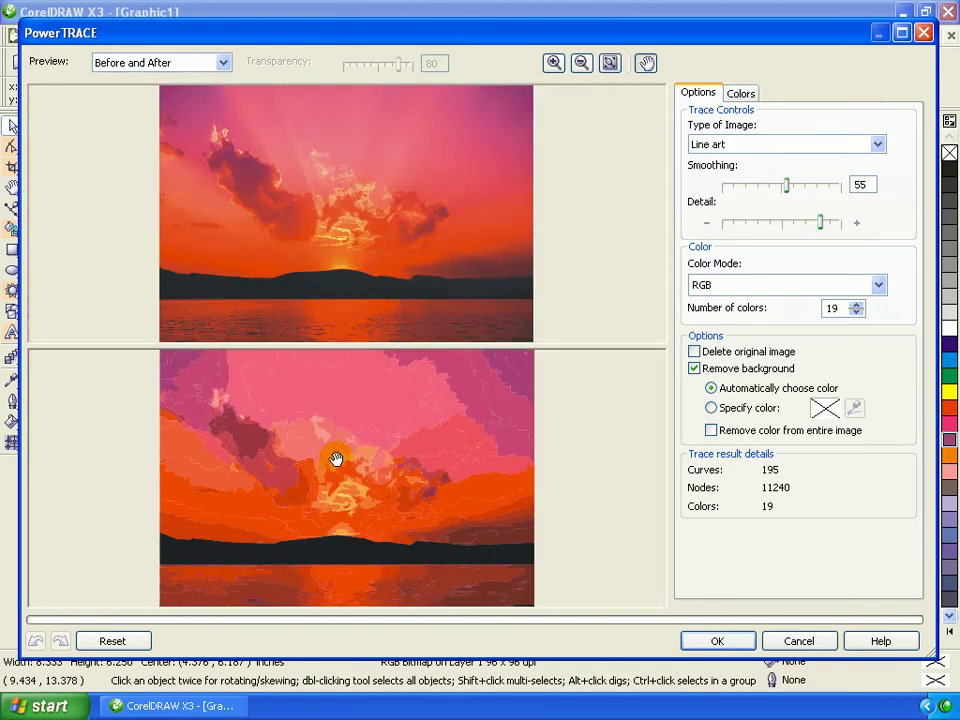
pyautogui.scroll(1, 340, 452)
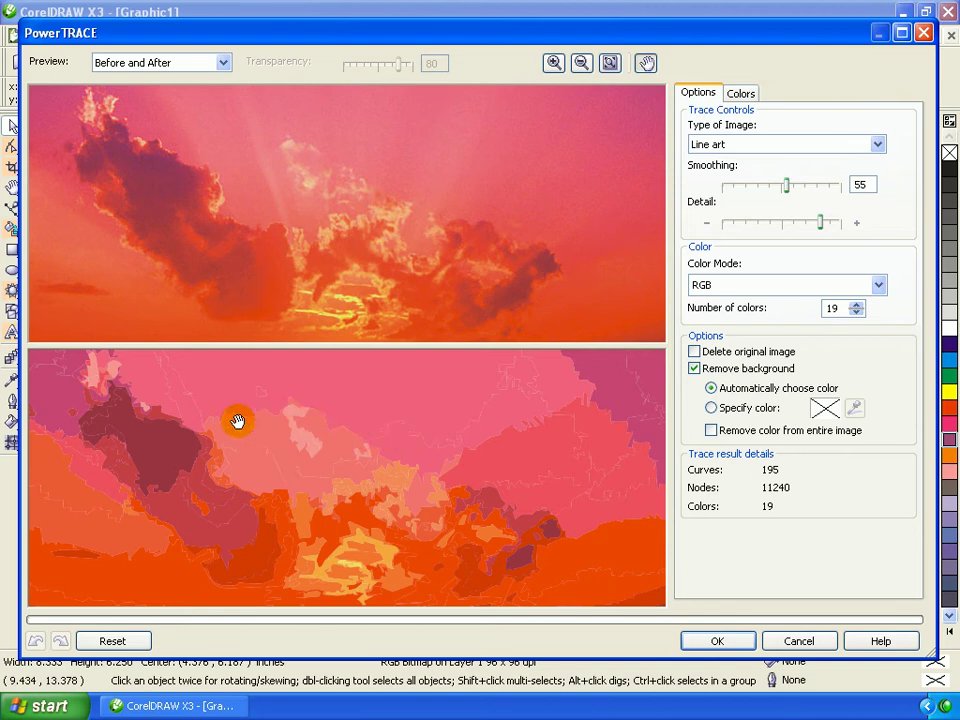
pyautogui.scroll(-3, 355, 464)
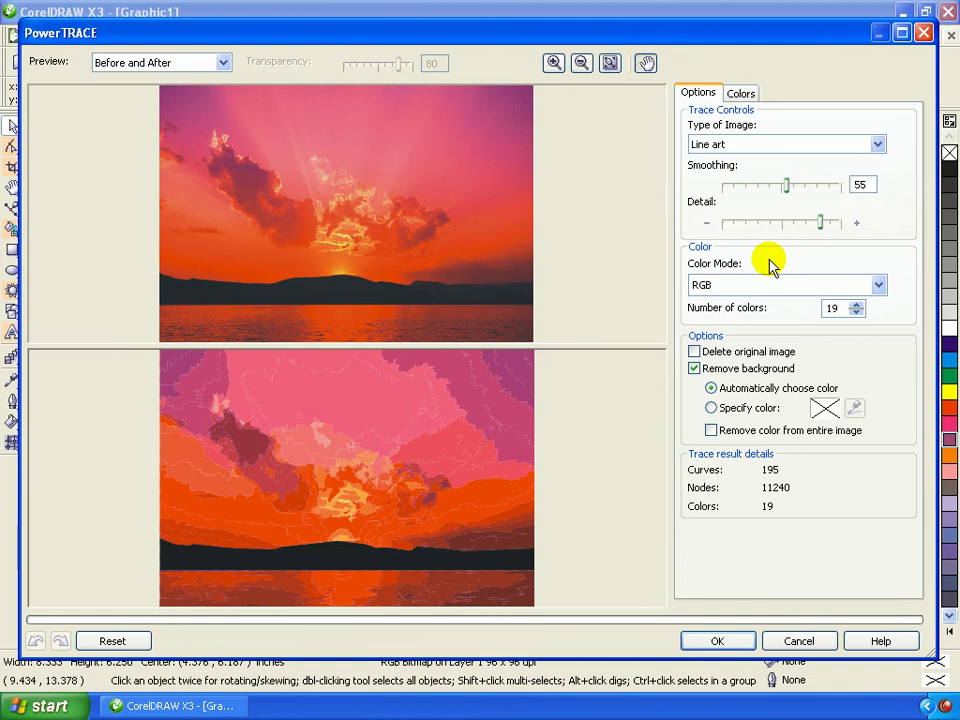
# Set the trace Color Mode to CMYK, keeping 19 colours.
pyautogui.click(877, 284)
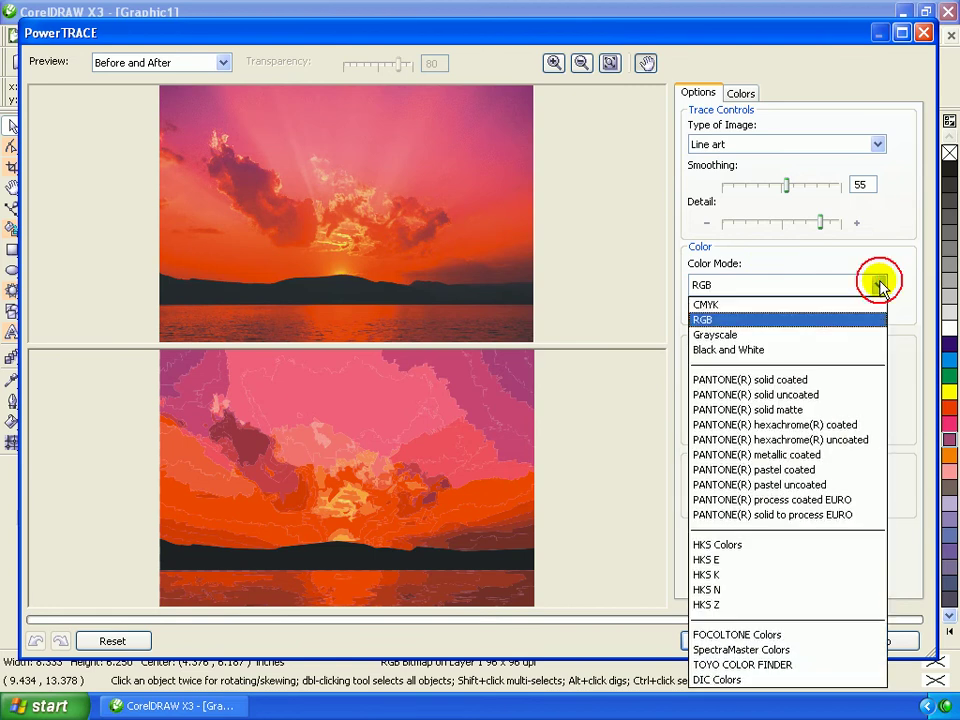
pyautogui.click(890, 283)
pyautogui.click(879, 284)
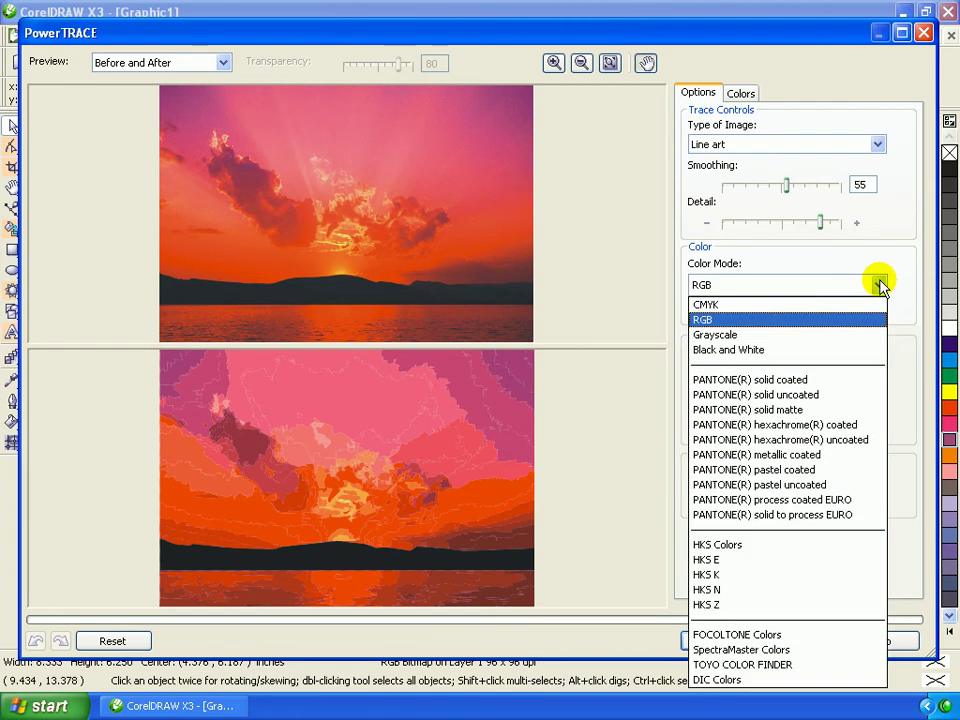
pyautogui.click(882, 285)
pyautogui.click(880, 284)
pyautogui.click(862, 306)
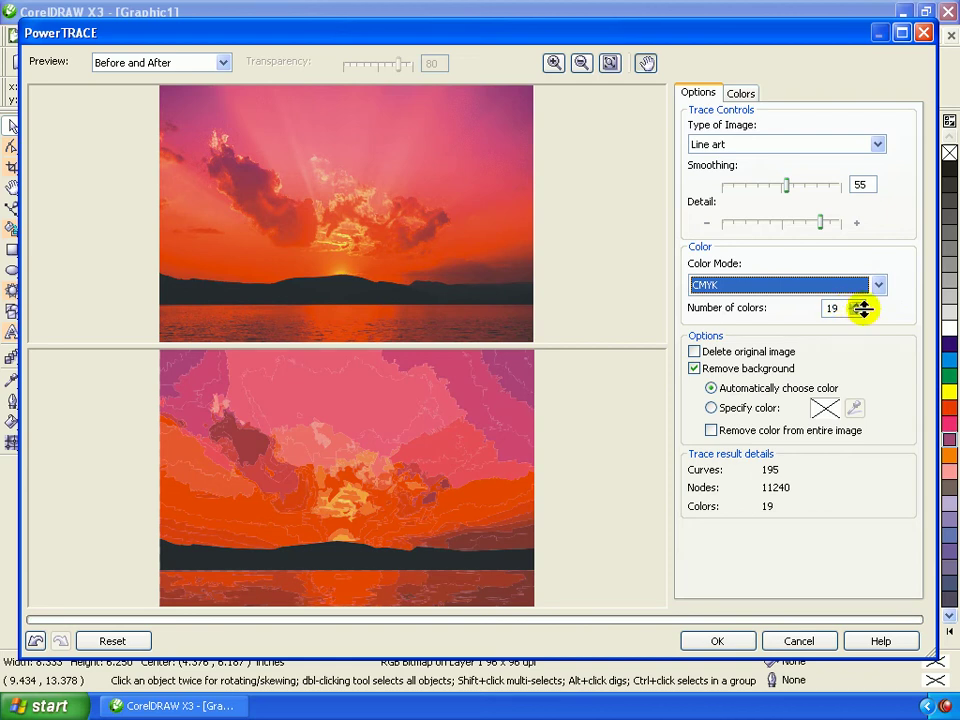
pyautogui.click(857, 314)
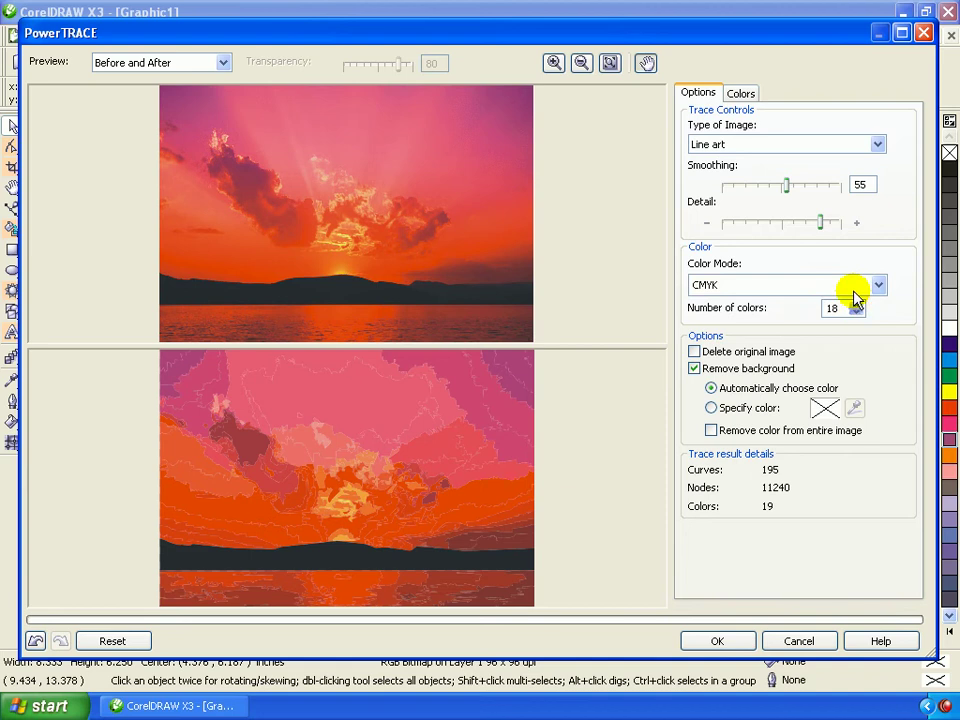
pyautogui.click(854, 303)
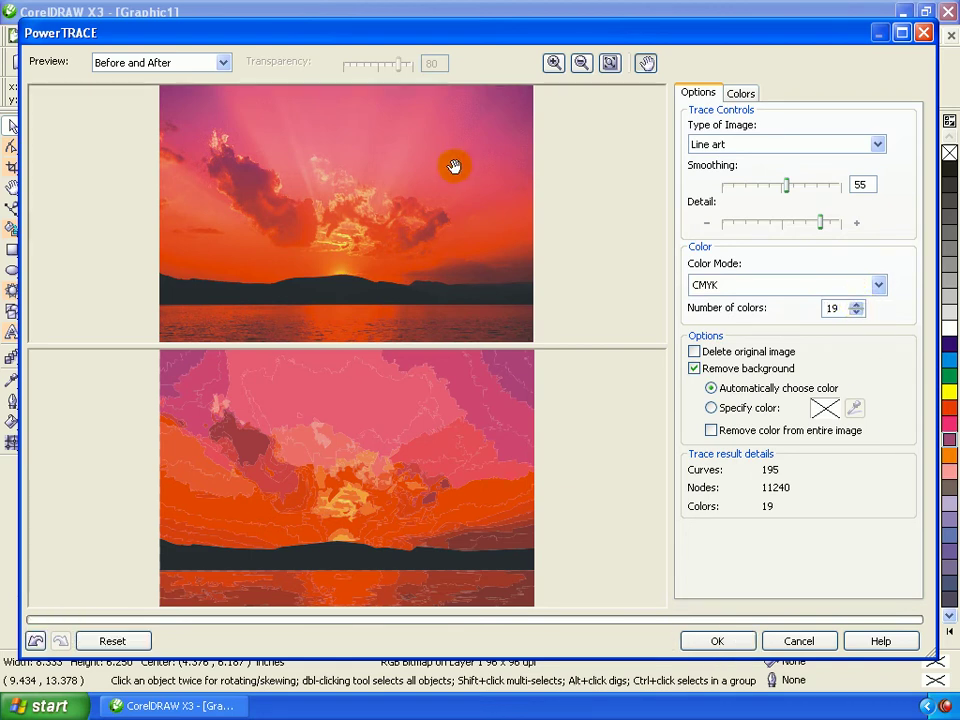
# Zoom and pan the trace previews to inspect the clouds, sun and horizon.
pyautogui.moveTo(476, 36); pyautogui.dragTo(476, 46)
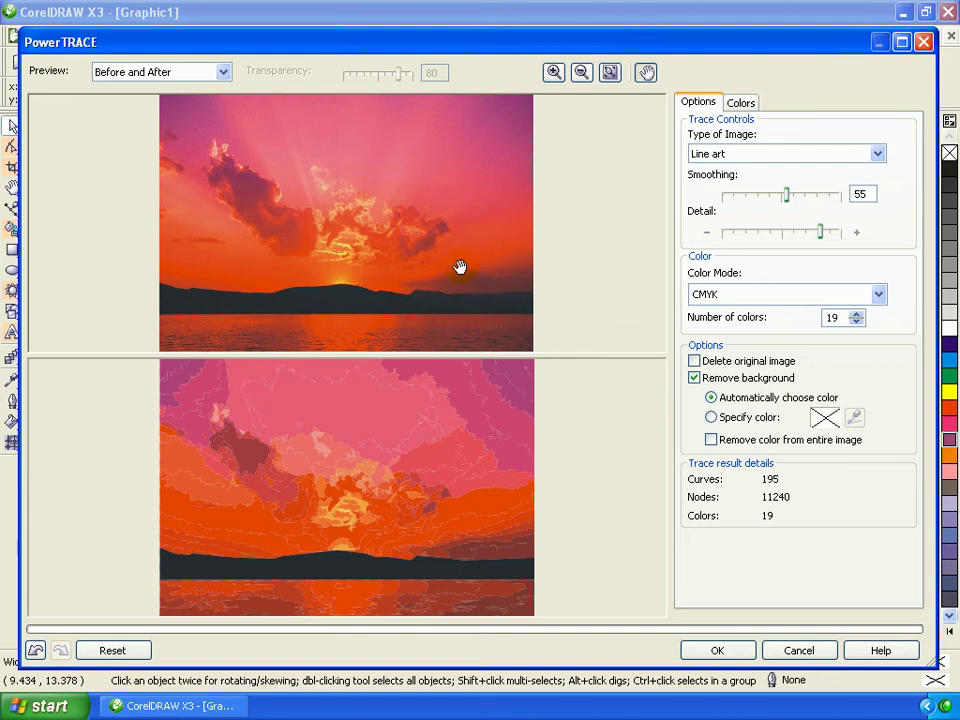
pyautogui.click(552, 74)
pyautogui.click(553, 73)
pyautogui.click(449, 394)
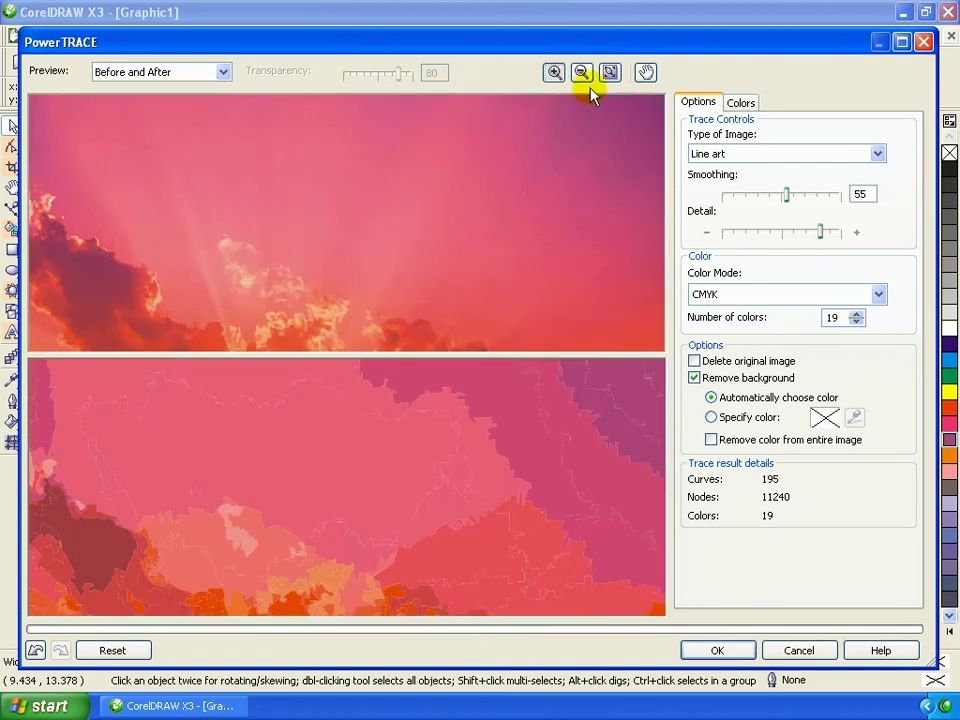
pyautogui.click(581, 72)
pyautogui.click(452, 428)
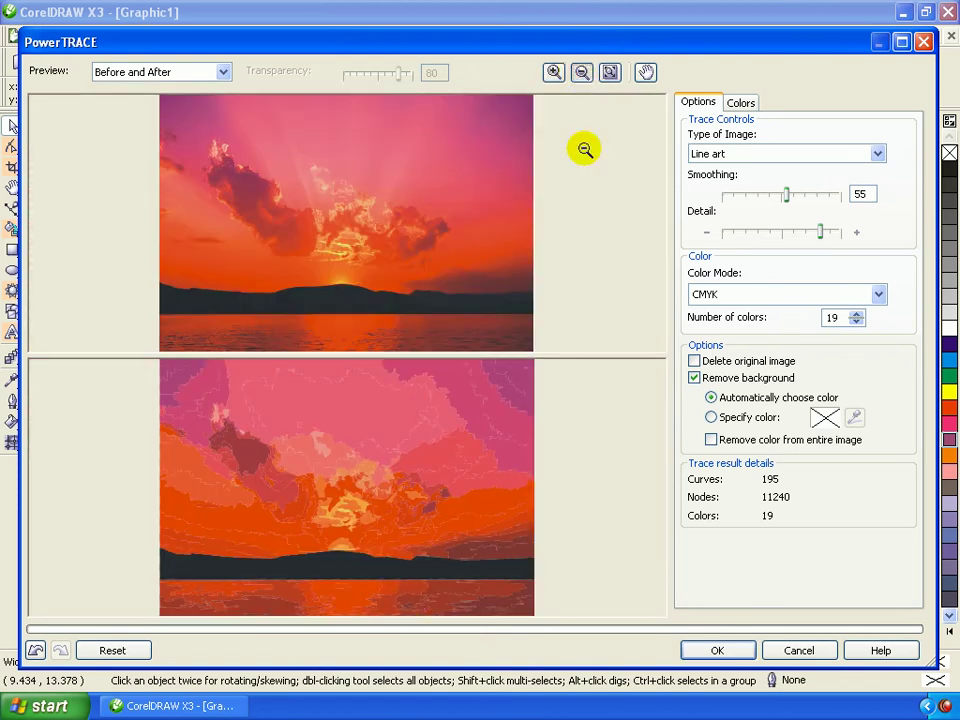
pyautogui.click(610, 73)
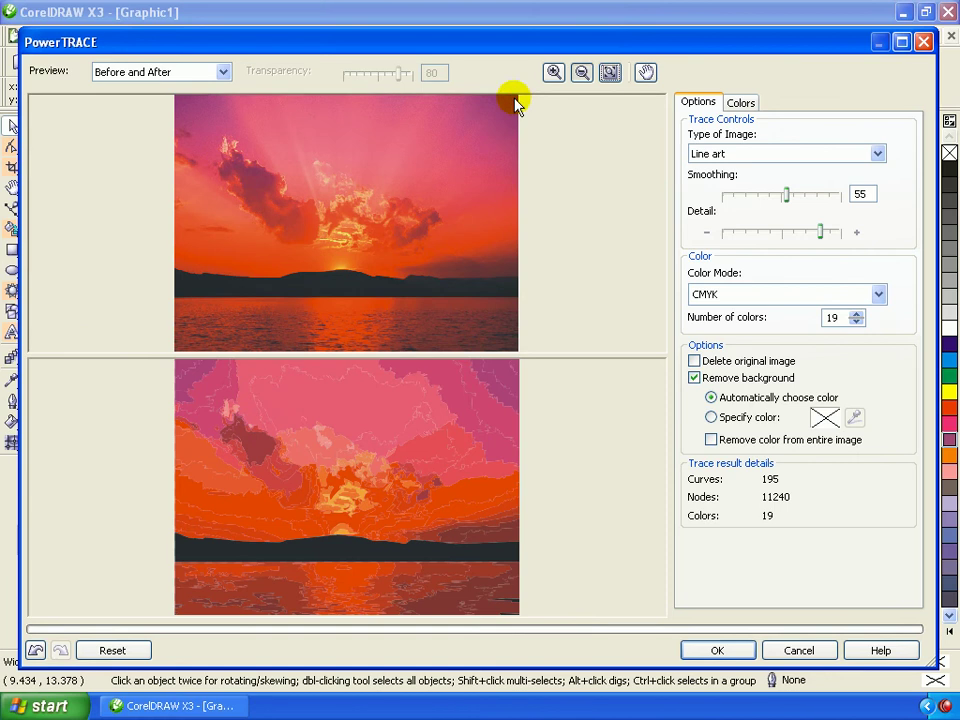
pyautogui.click(553, 73)
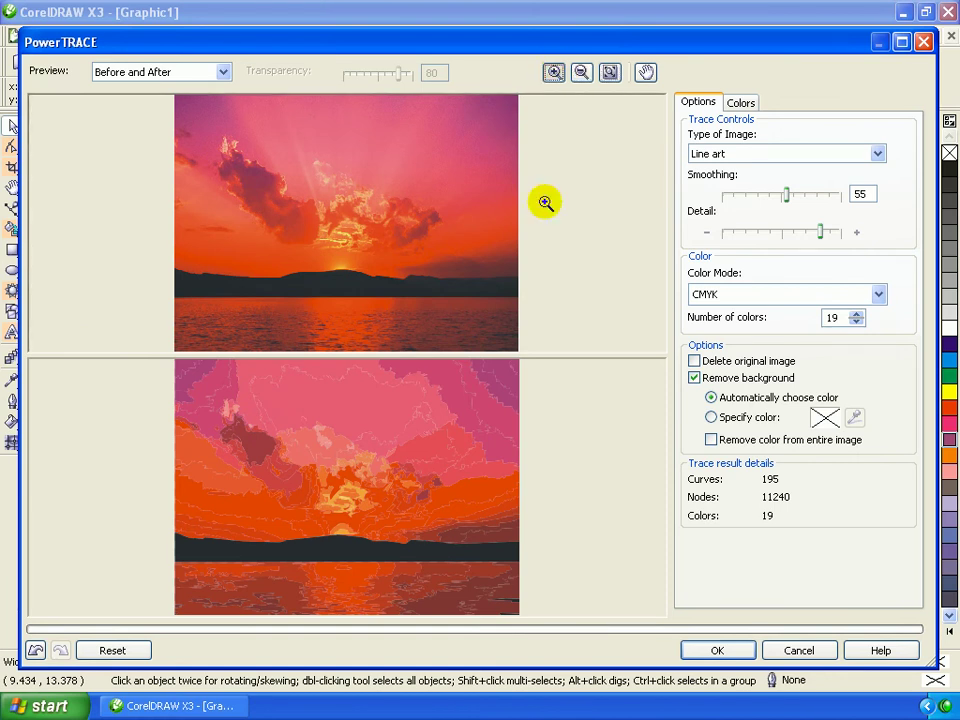
pyautogui.click(446, 441)
pyautogui.click(646, 72)
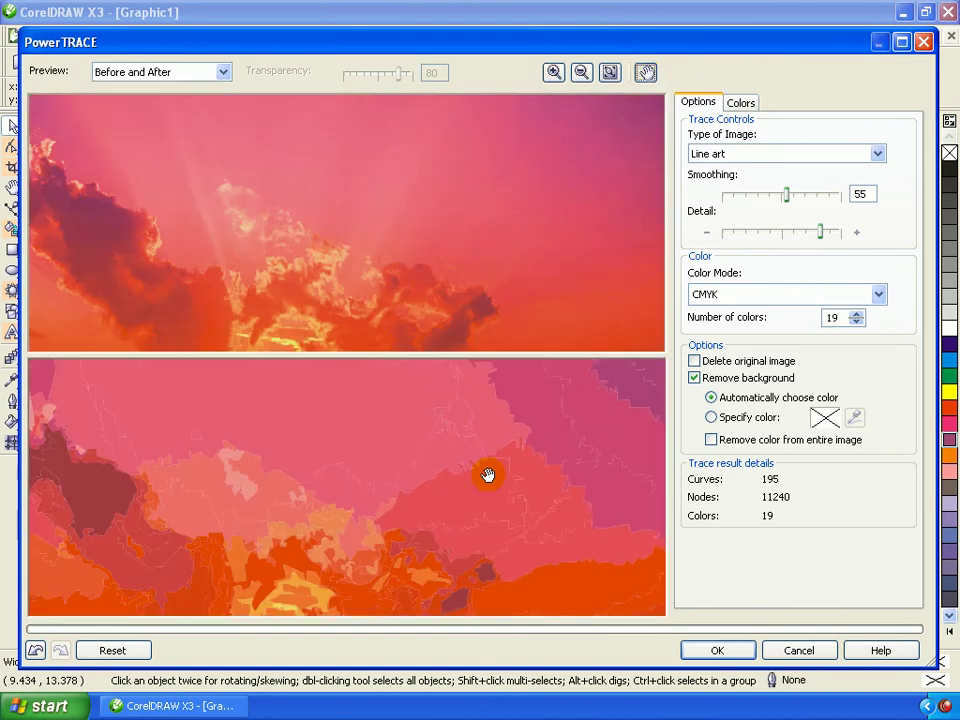
pyautogui.moveTo(489, 474)
pyautogui.mouseDown()
pyautogui.moveTo(414, 448)
pyautogui.moveTo(364, 477)
pyautogui.moveTo(371, 349)
pyautogui.mouseUp()
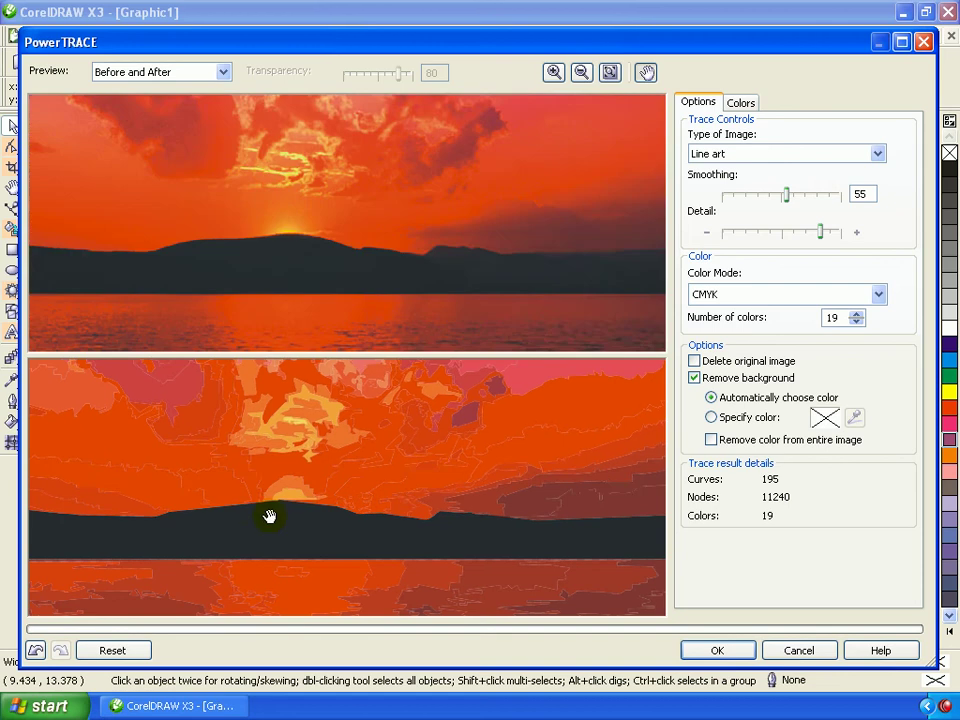
pyautogui.moveTo(270, 514); pyautogui.dragTo(476, 471)
# Make the trace remove a pink sky colour sampled from the Before preview.
pyautogui.click(733, 377)
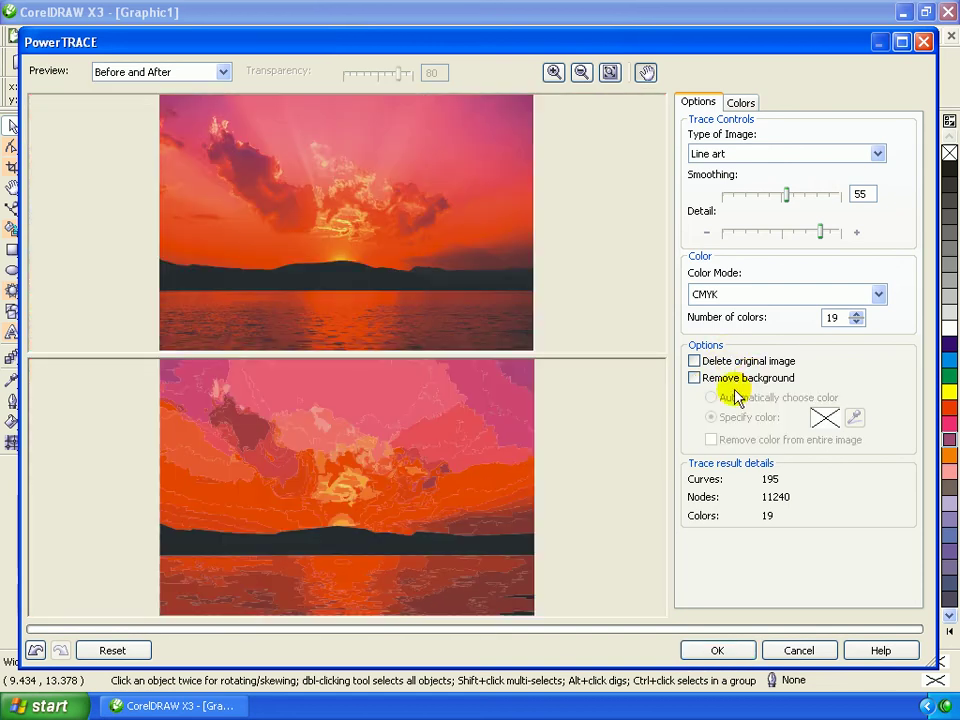
pyautogui.click(716, 381)
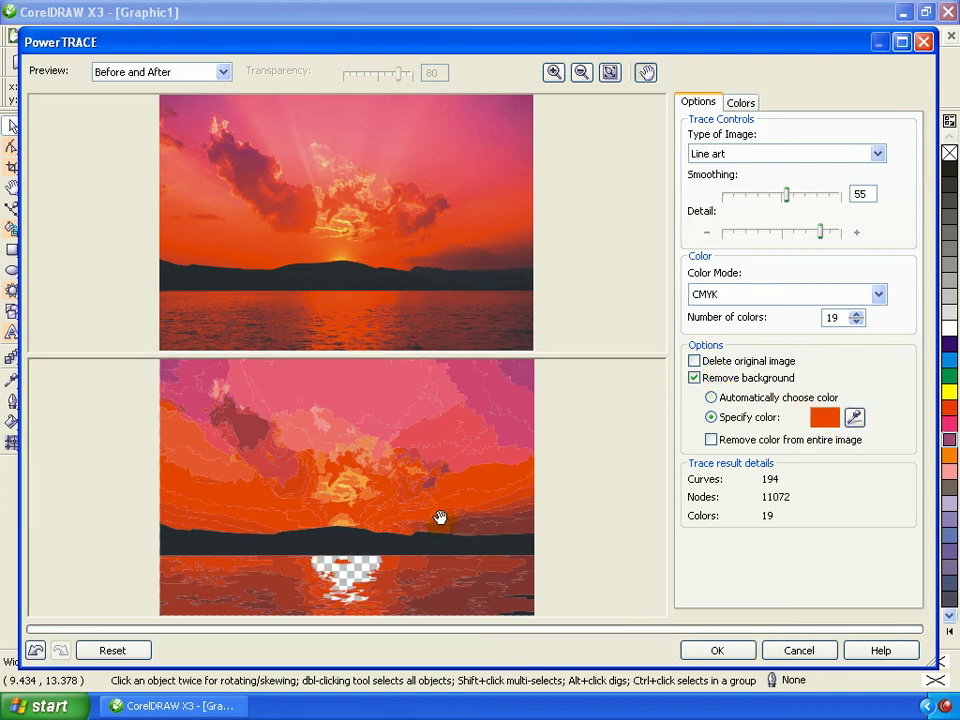
pyautogui.moveTo(313, 497); pyautogui.dragTo(500, 408)
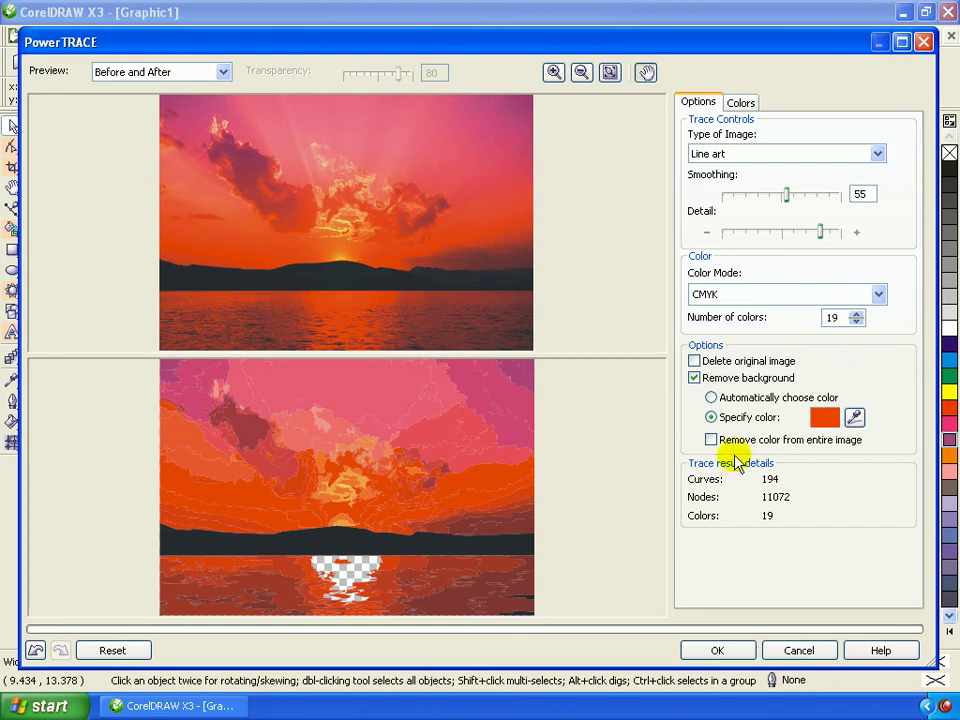
pyautogui.click(710, 418)
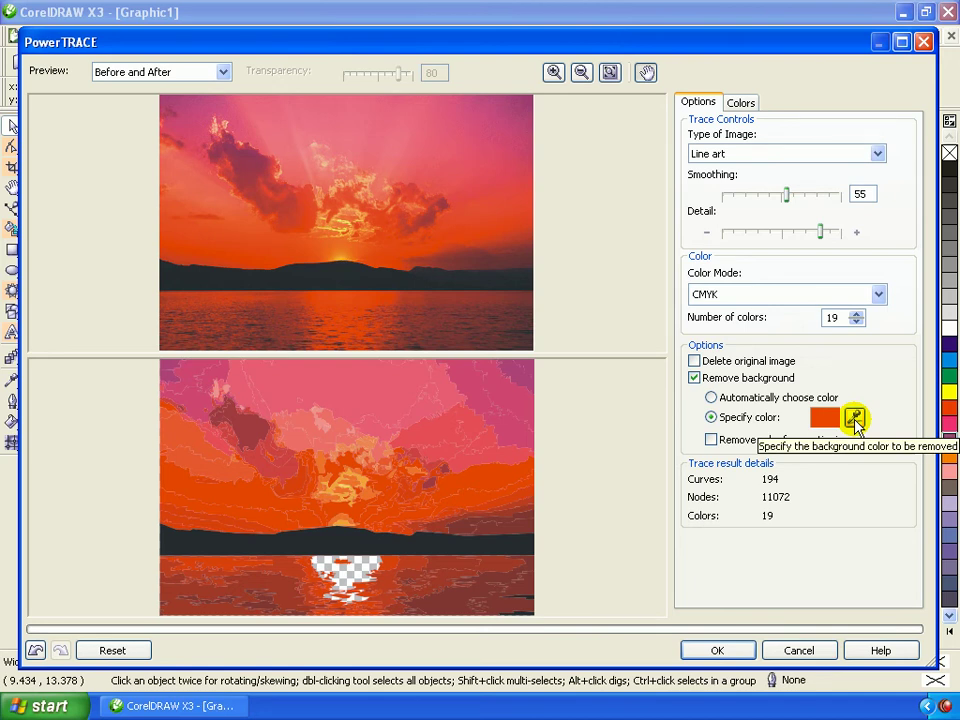
pyautogui.click(855, 419)
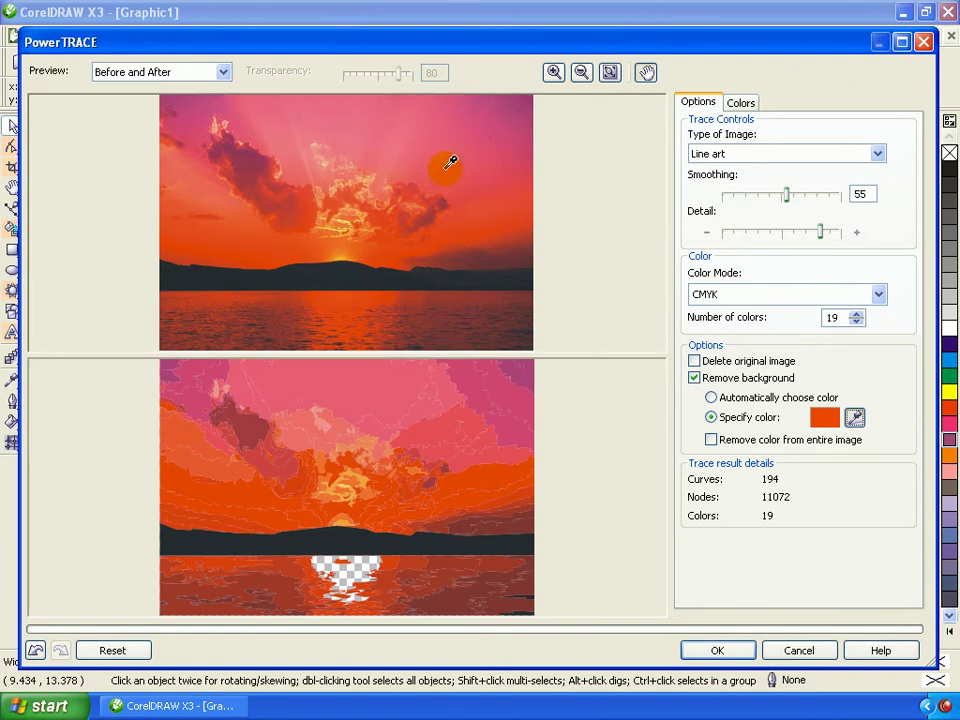
pyautogui.click(445, 168)
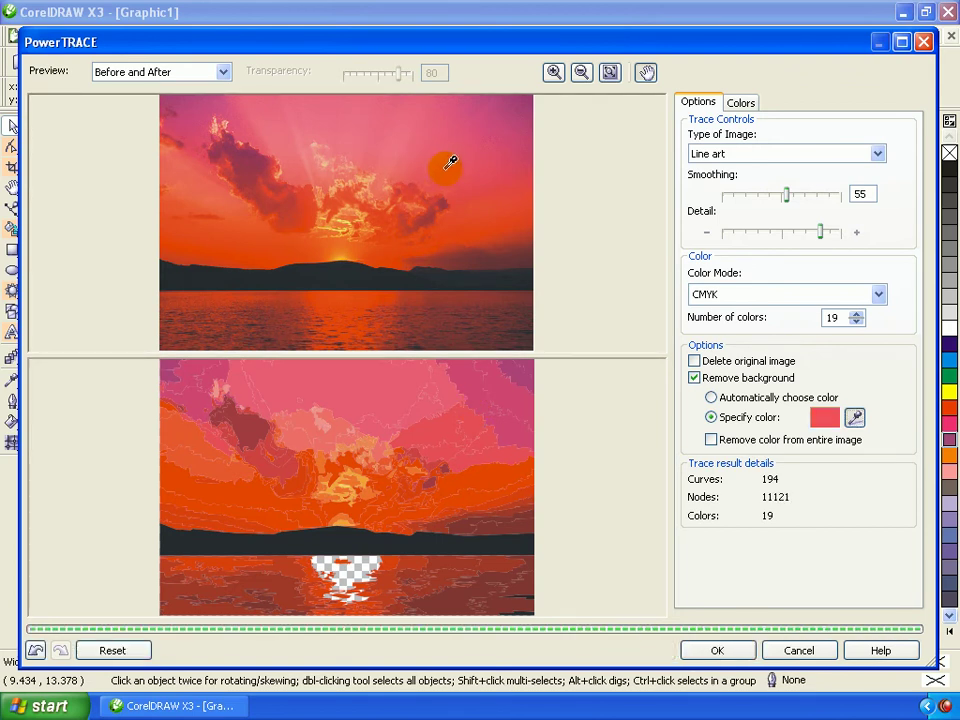
pyautogui.click(370, 136)
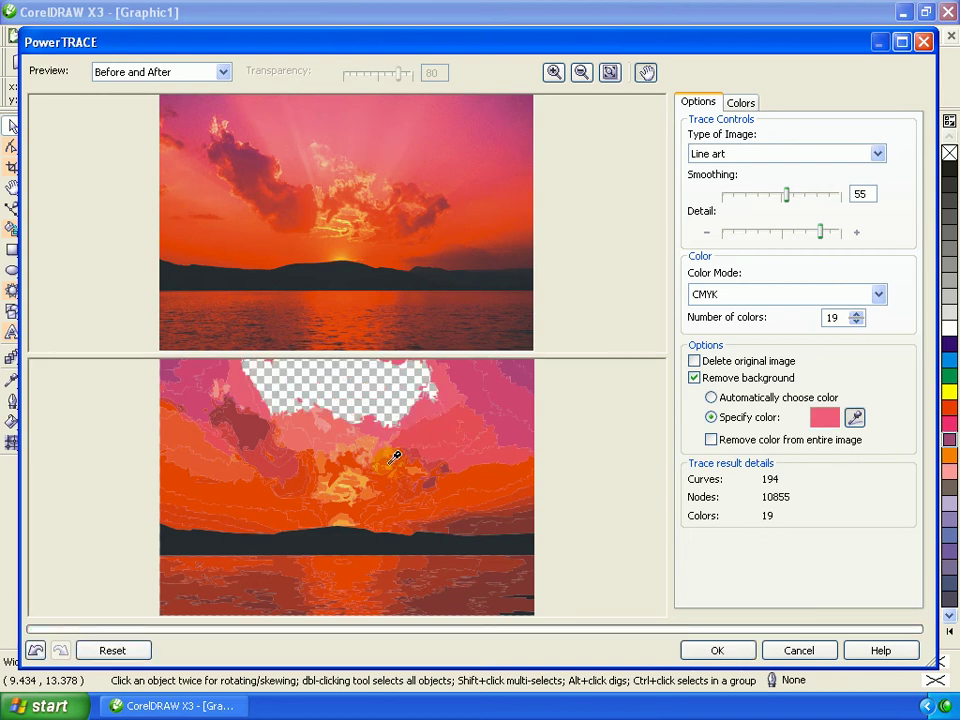
# Sample another sky colour, then pick the orange swatch in the trace's Colors palette.
pyautogui.click(415, 124)
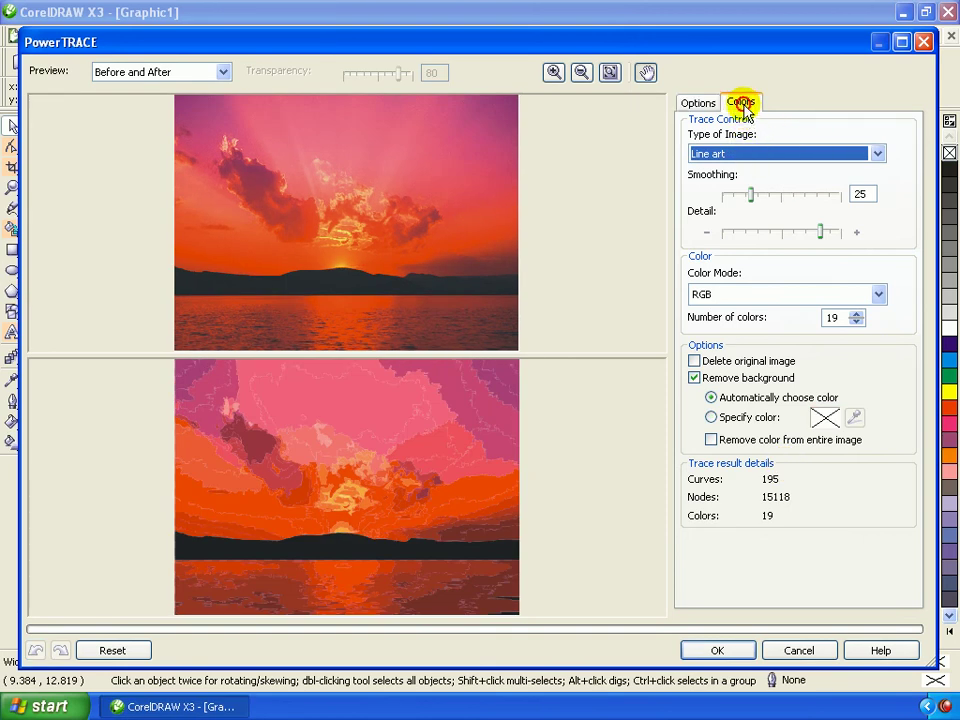
pyautogui.click(742, 104)
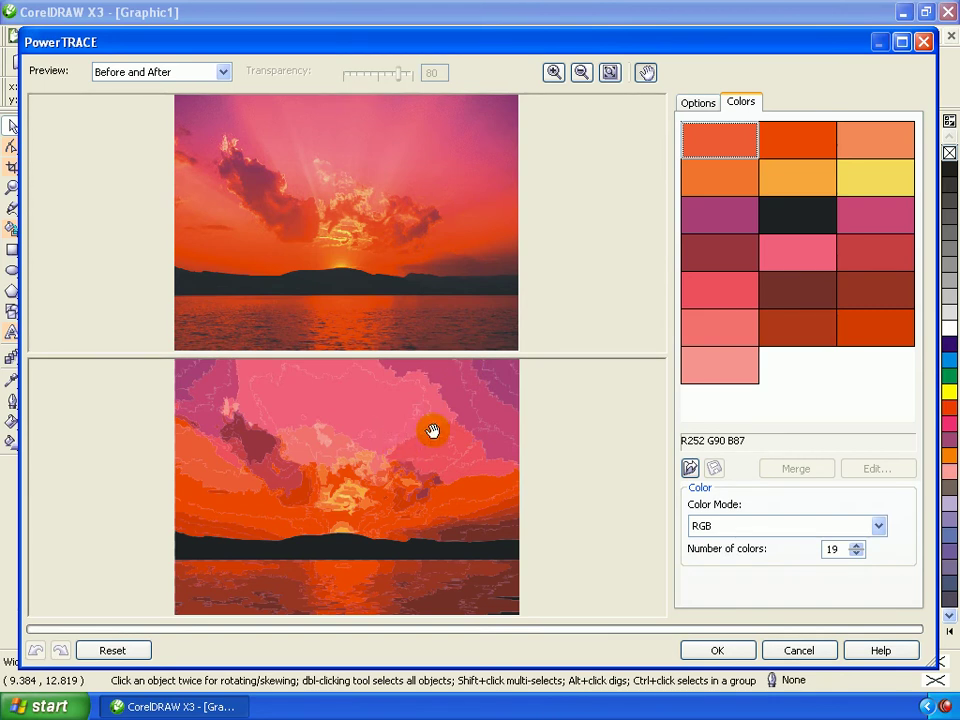
pyautogui.click(784, 262)
pyautogui.click(773, 190)
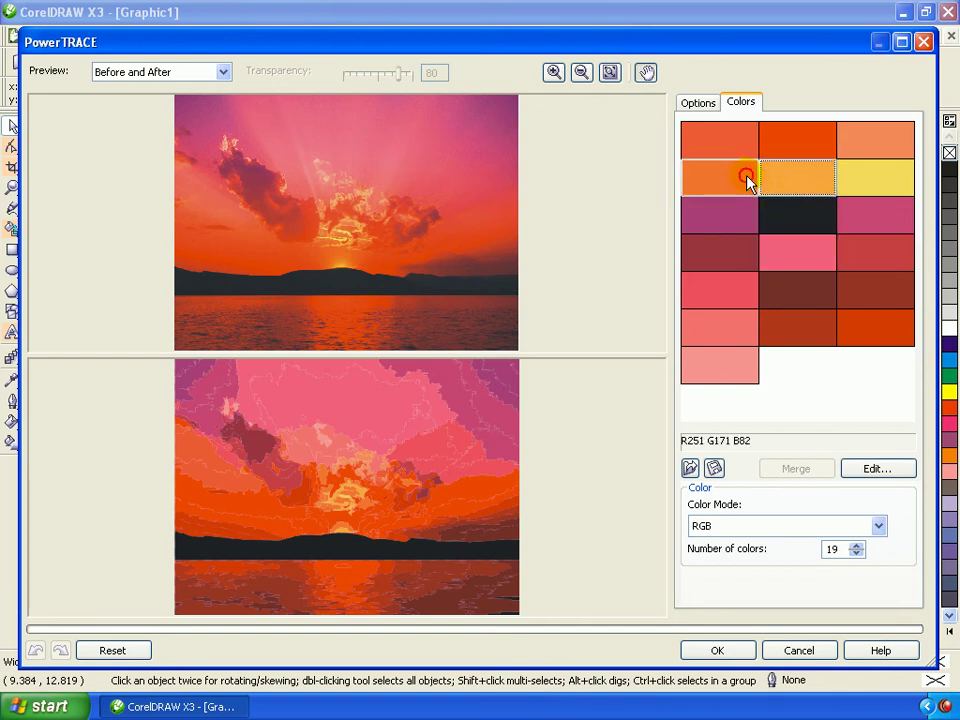
pyautogui.click(746, 177)
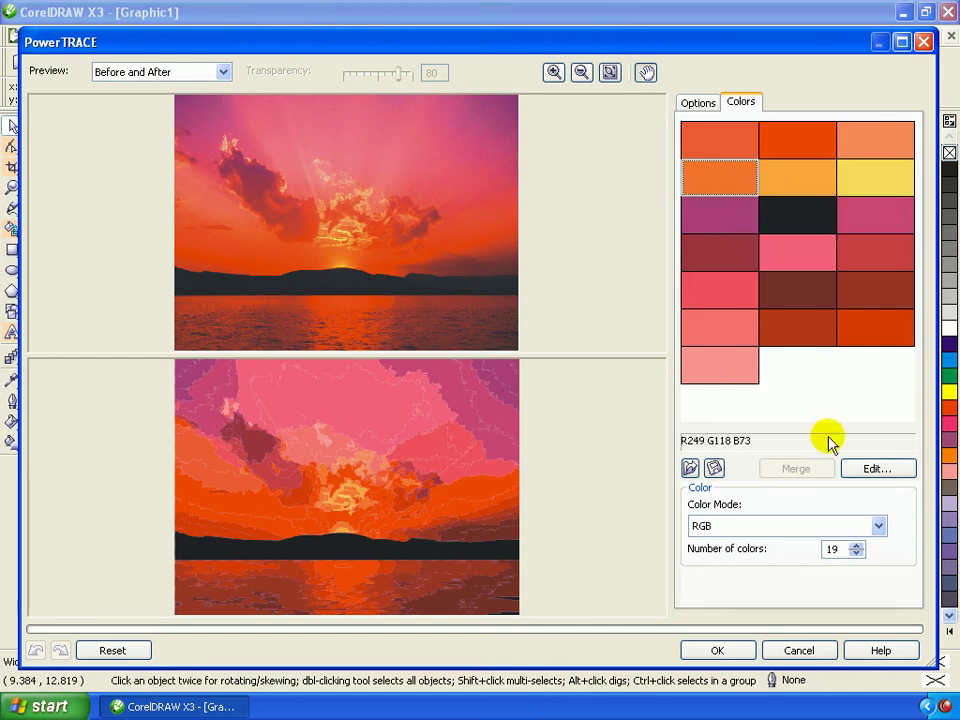
# Replace the orange trace palette colour with bright cyan R0 G213 B255.
pyautogui.click(868, 474)
pyautogui.moveTo(466, 325); pyautogui.dragTo(472, 268)
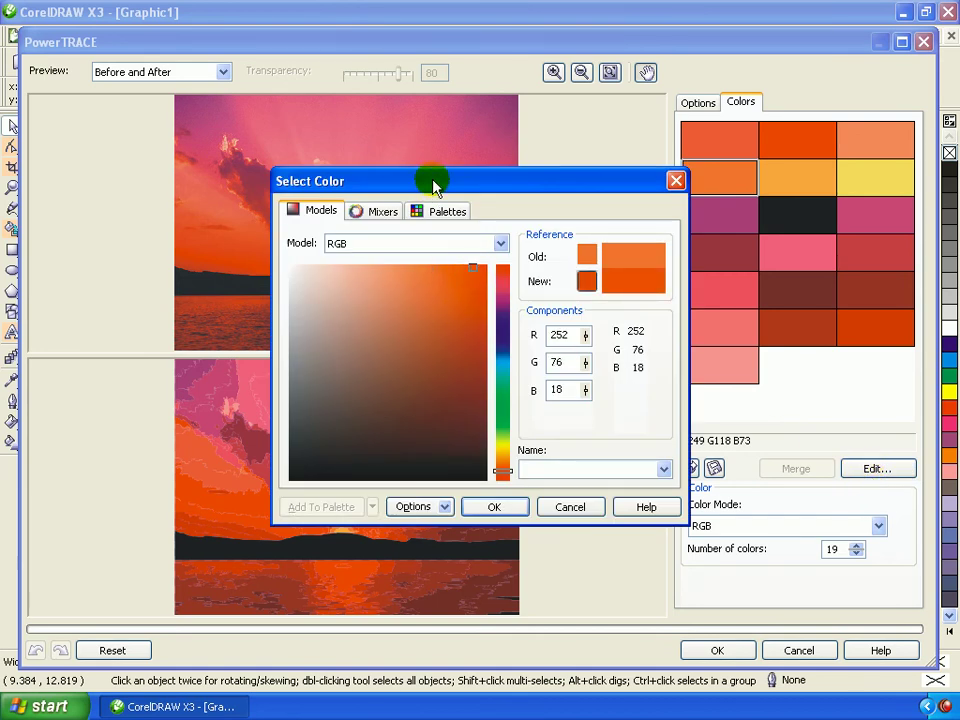
pyautogui.moveTo(433, 186); pyautogui.dragTo(376, 174)
pyautogui.click(412, 260)
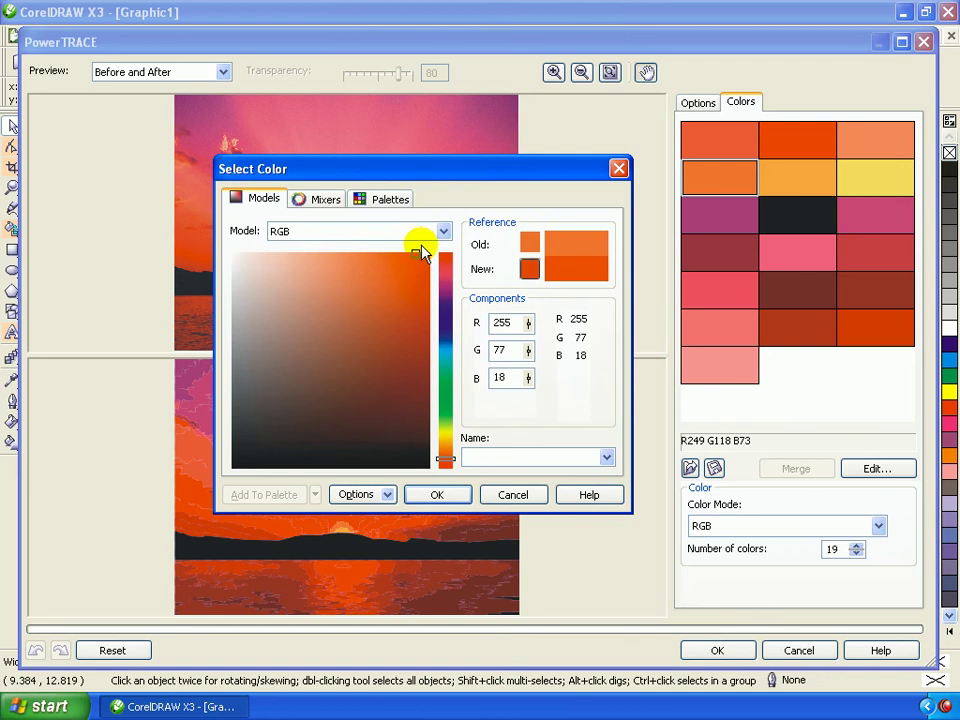
pyautogui.click(445, 355)
pyautogui.moveTo(418, 300); pyautogui.dragTo(427, 256)
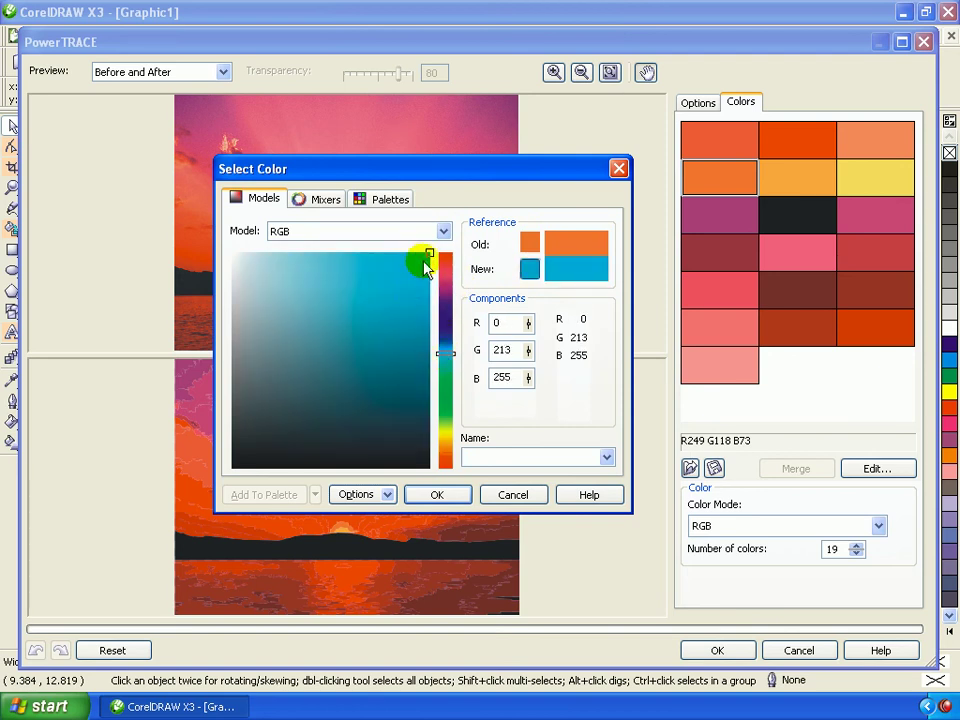
pyautogui.click(437, 494)
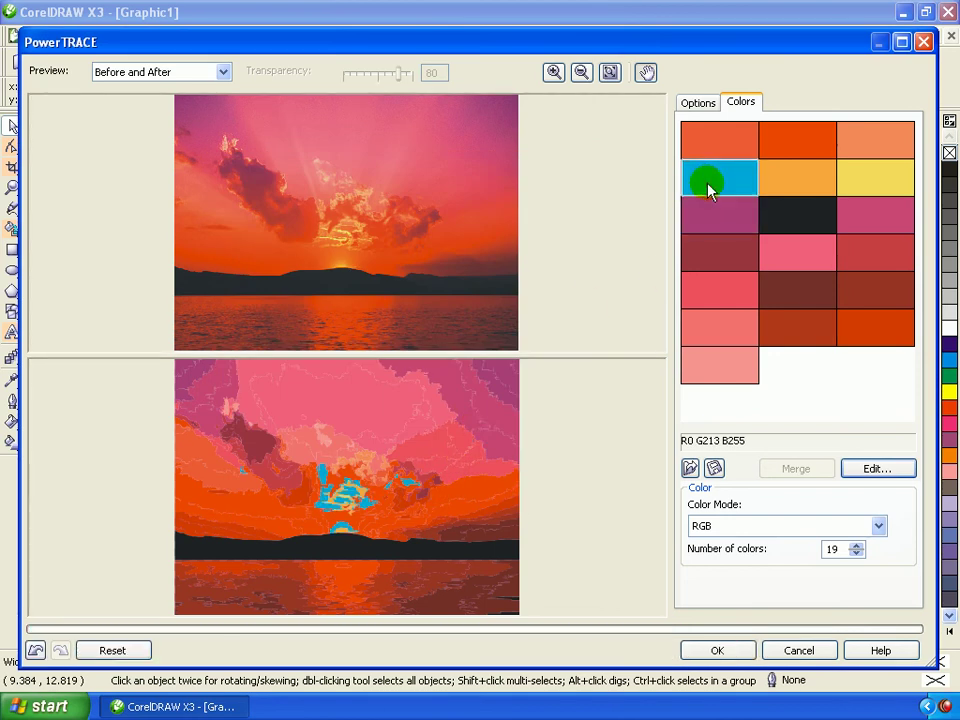
# Switch the trace to CMYK colour mode and cut the colour count to 6.
pyautogui.click(708, 190)
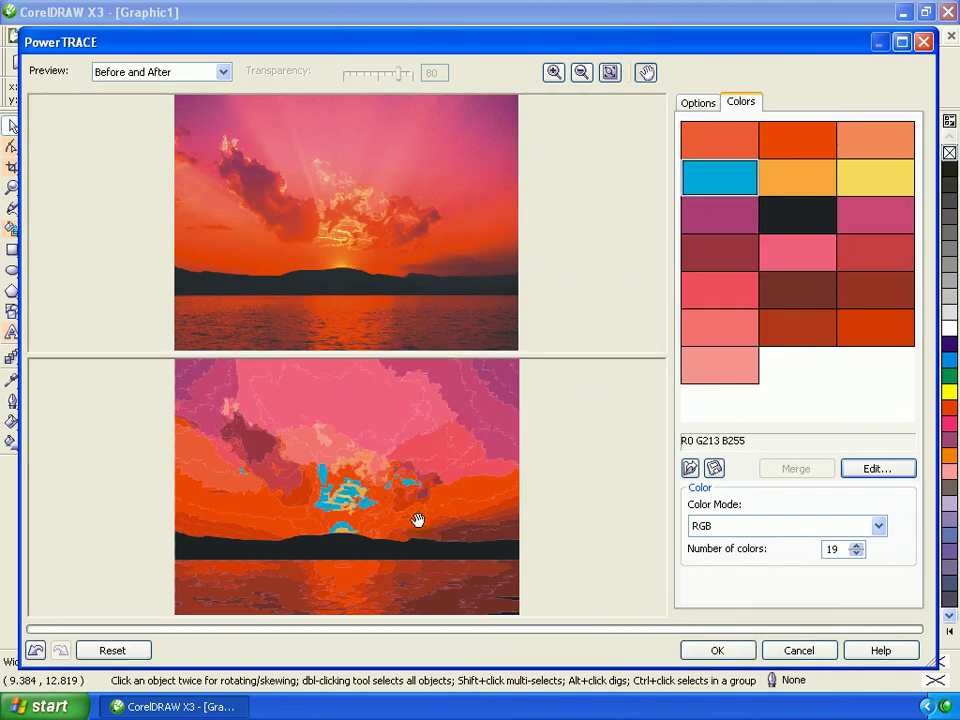
pyautogui.click(820, 560)
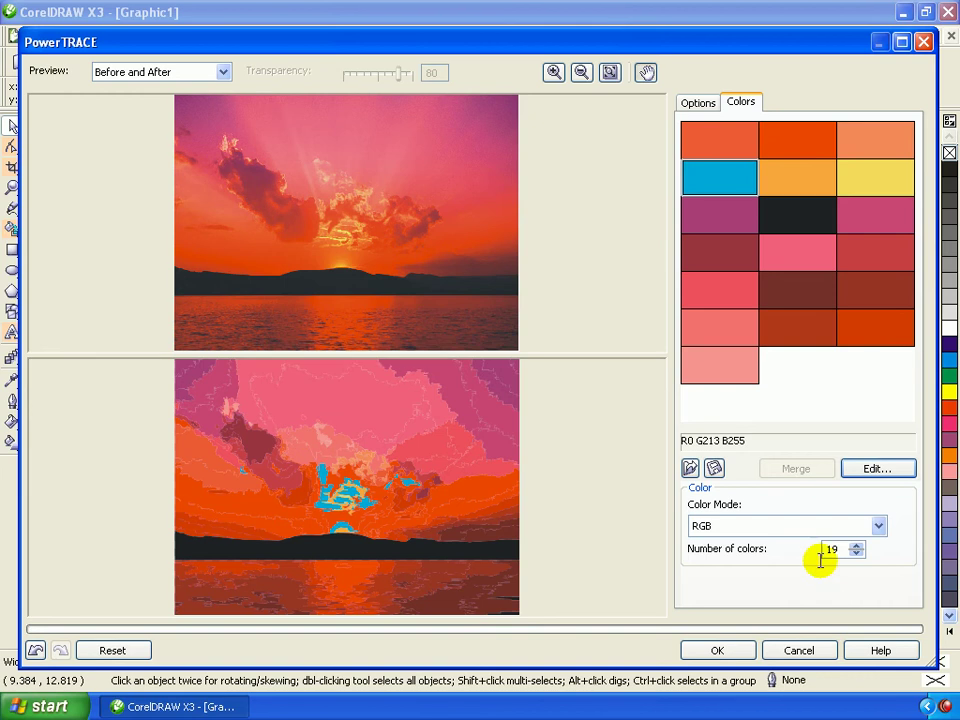
pyautogui.click(879, 527)
pyautogui.click(903, 560)
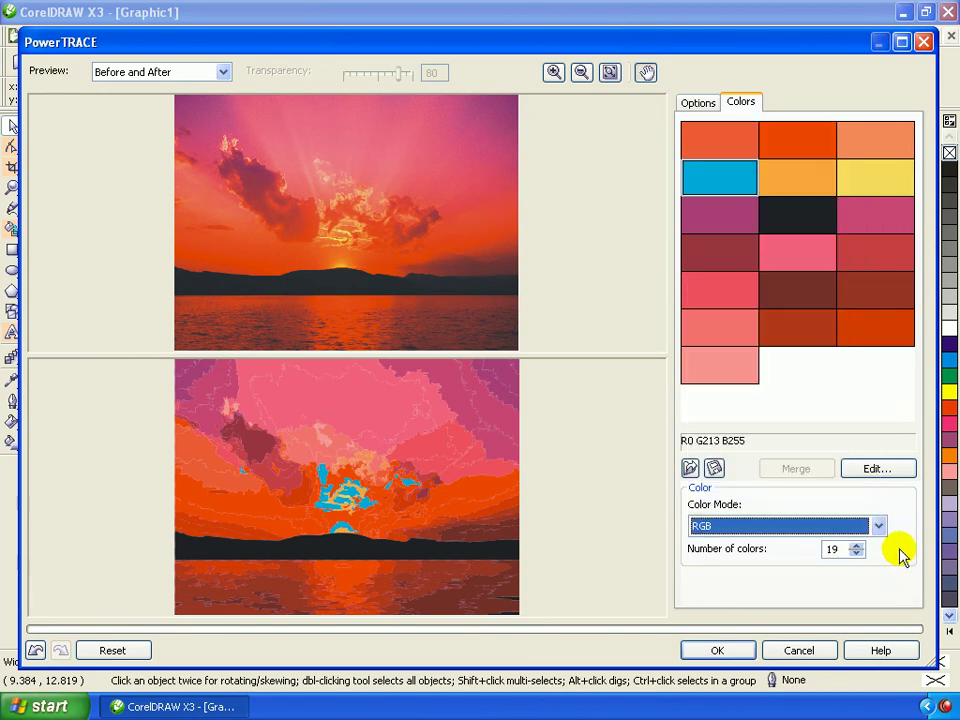
pyautogui.click(879, 527)
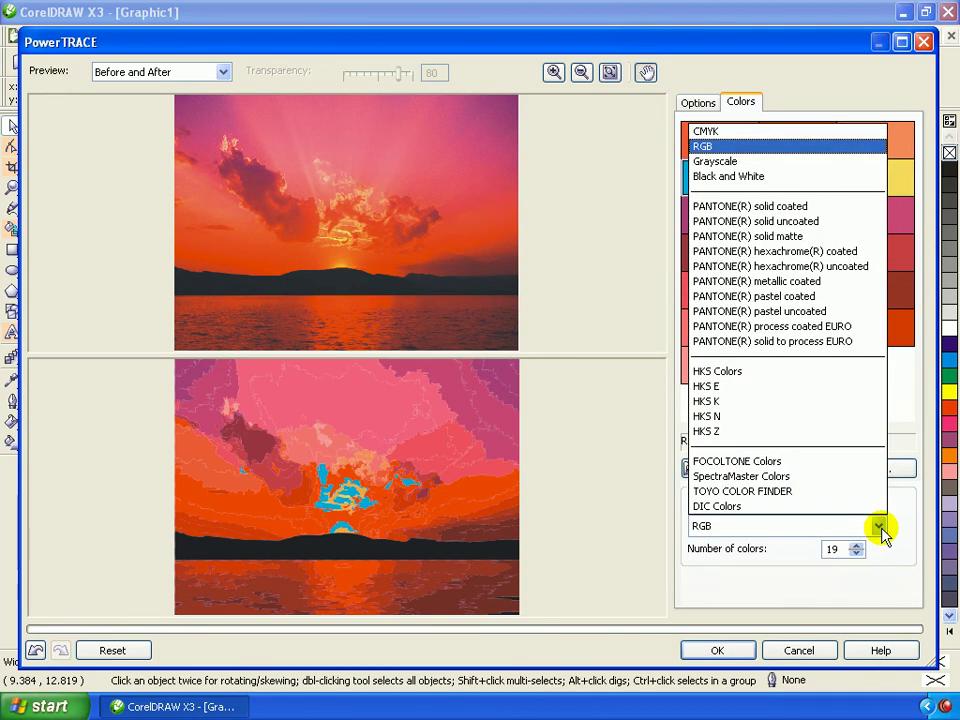
pyautogui.click(715, 131)
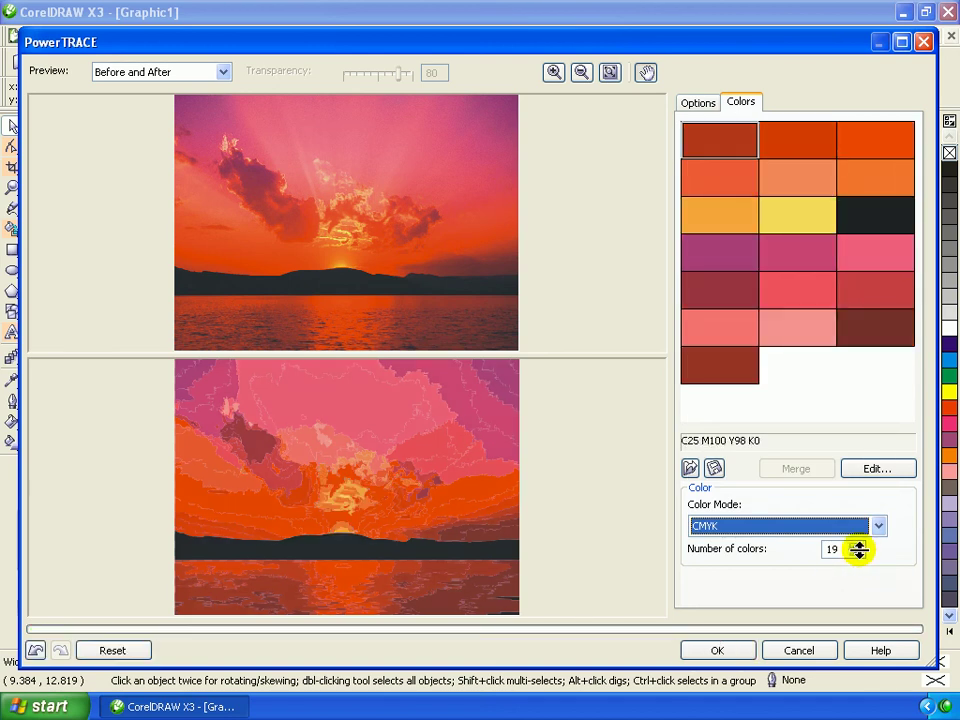
pyautogui.press('Tab')
pyautogui.write('5')
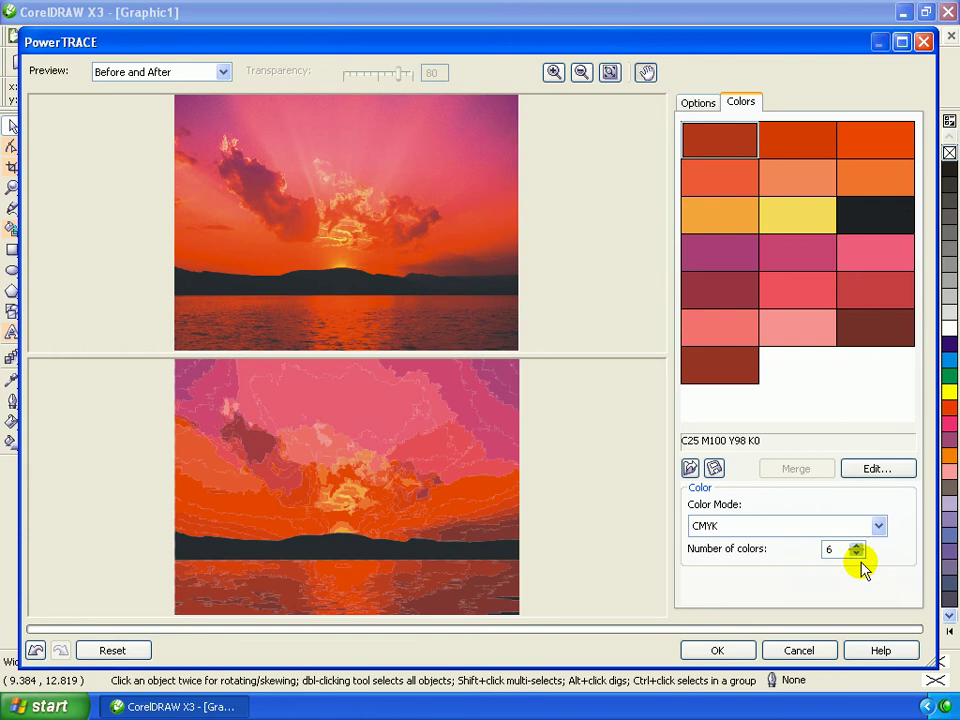
pyautogui.click(804, 326)
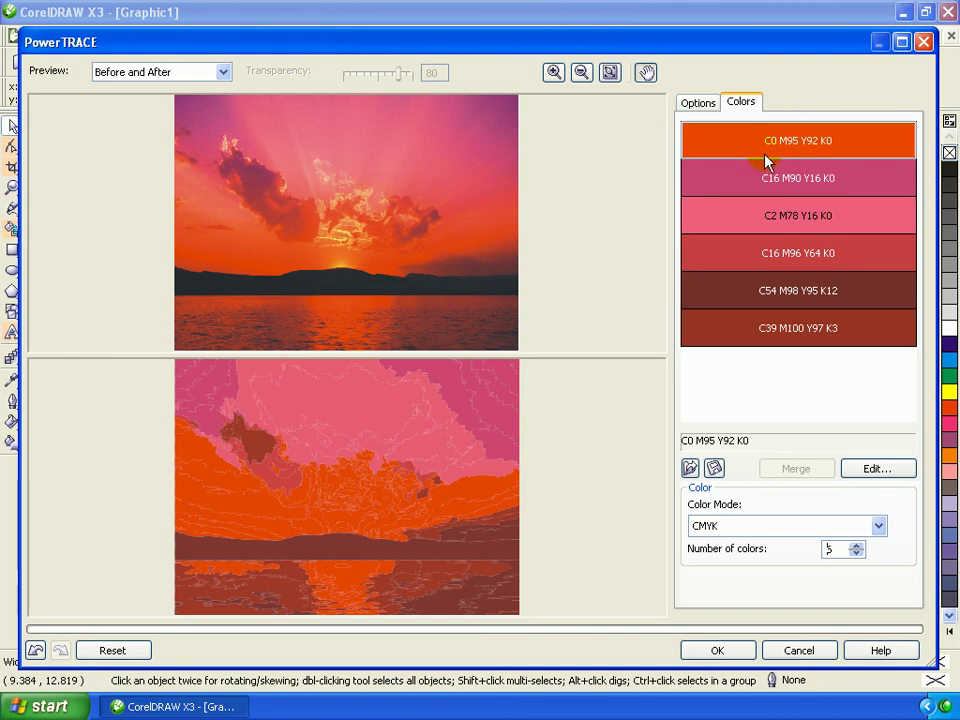
# Retrace with image type Logo, then Low quality image, and smoothing 31 for 48 colours.
pyautogui.click(697, 105)
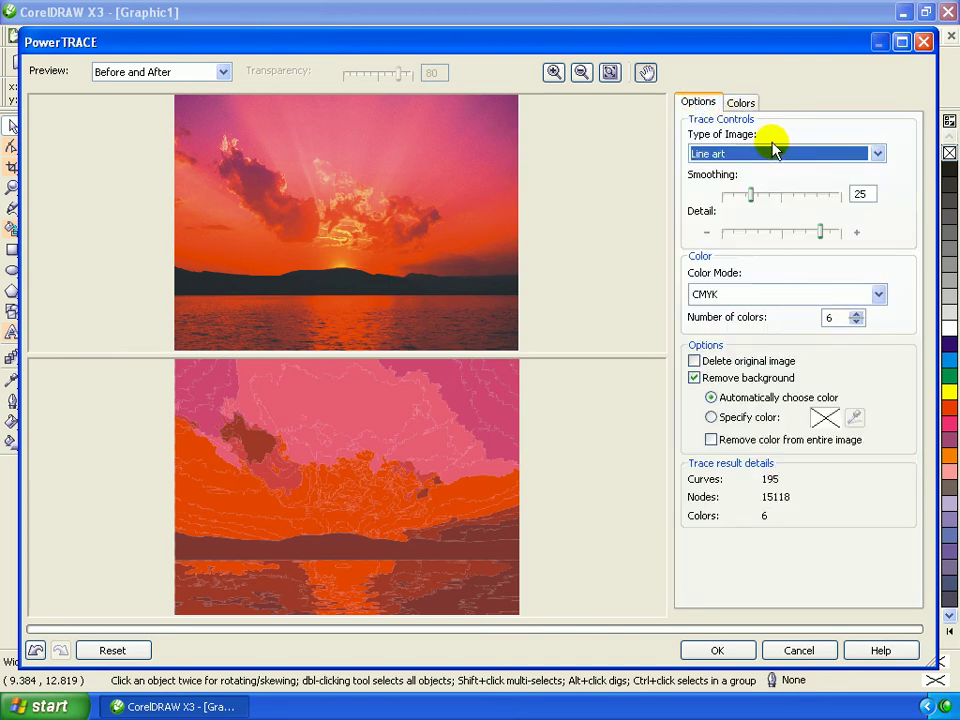
pyautogui.click(870, 155)
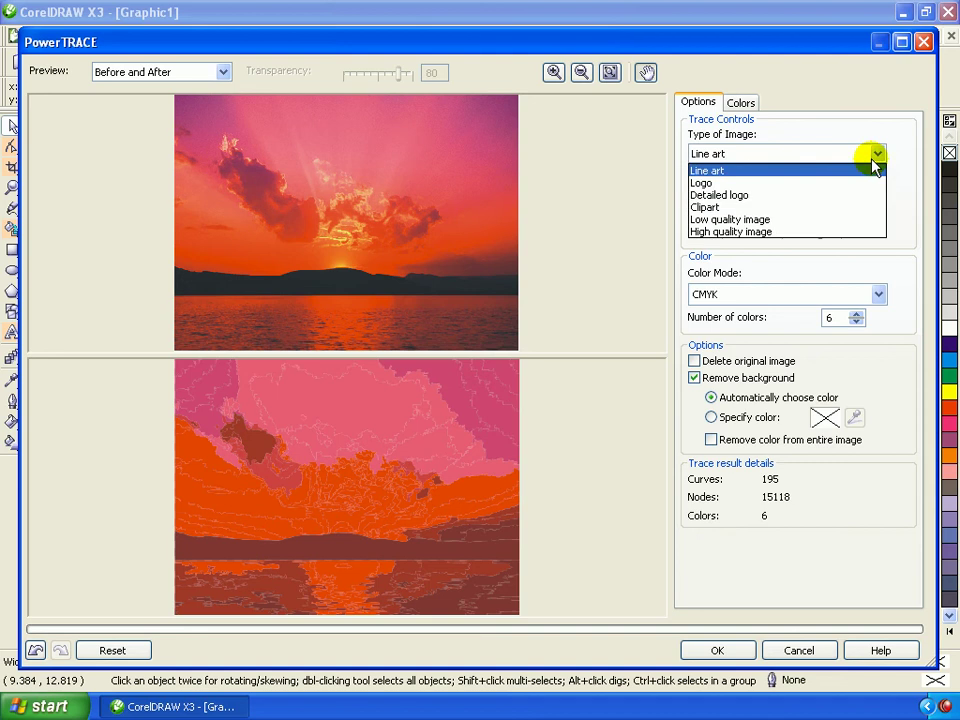
pyautogui.click(857, 184)
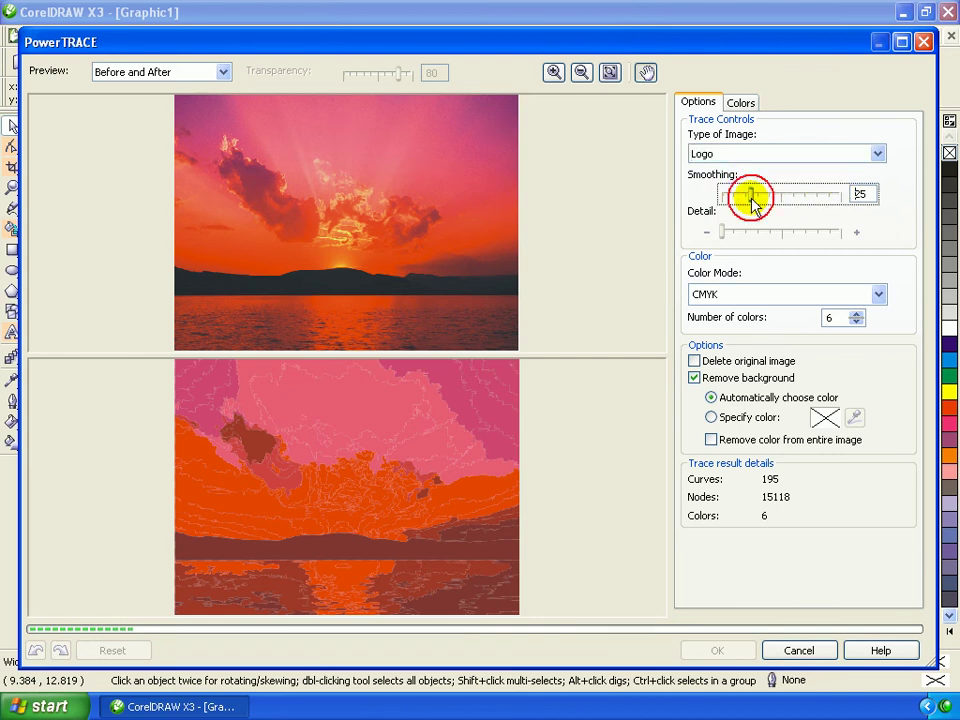
pyautogui.moveTo(751, 196); pyautogui.dragTo(759, 198)
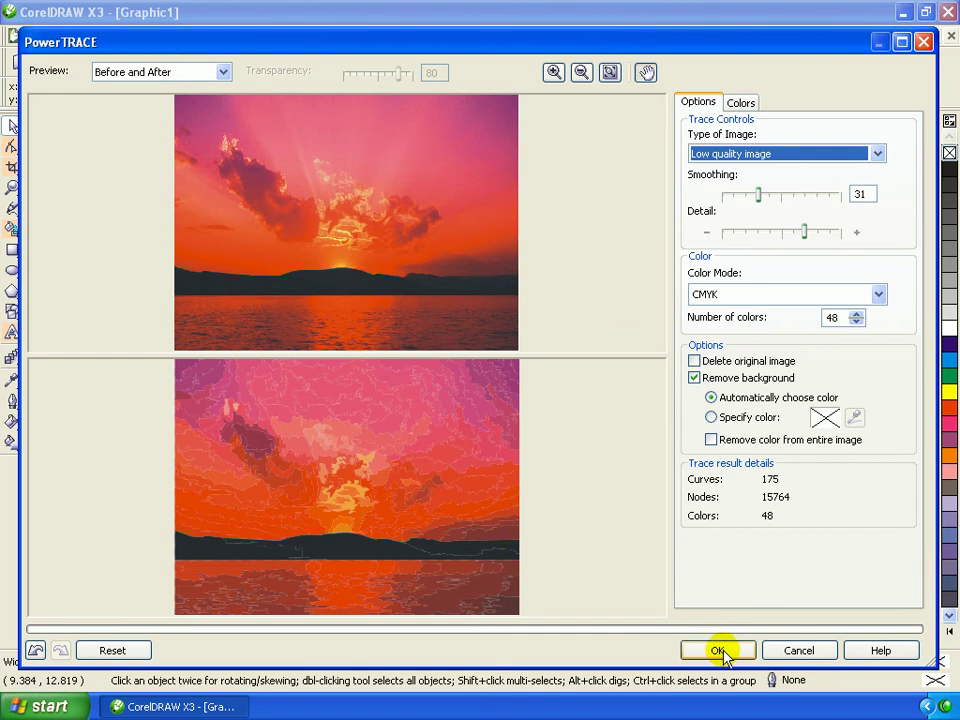
# Accept the 175-object trace, then zoom in and out on the traced result.
pyautogui.click(720, 652)
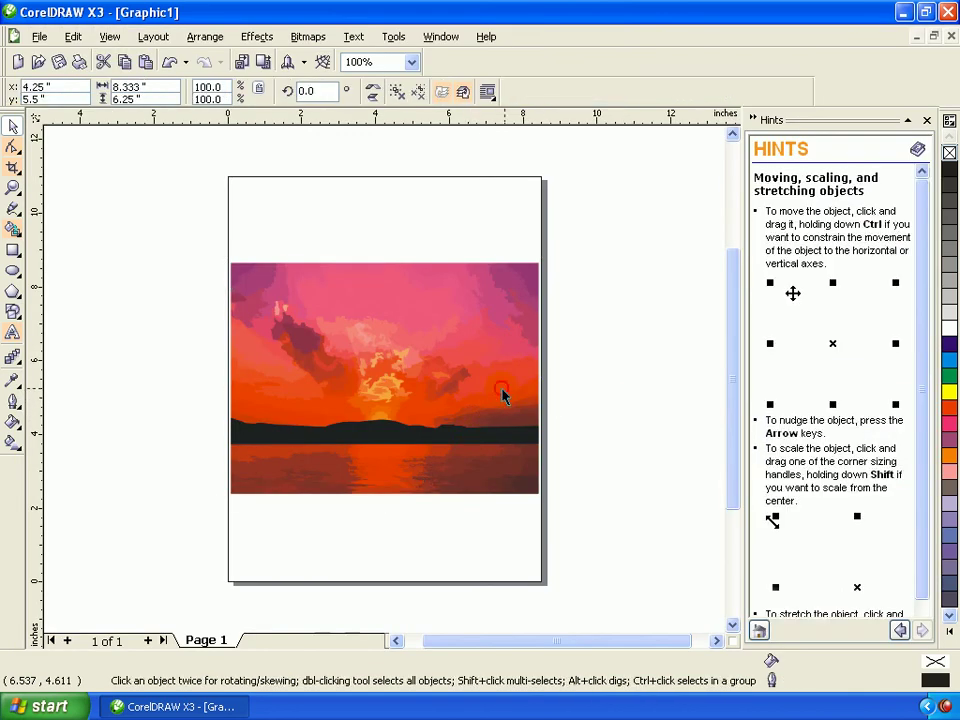
pyautogui.click(502, 387)
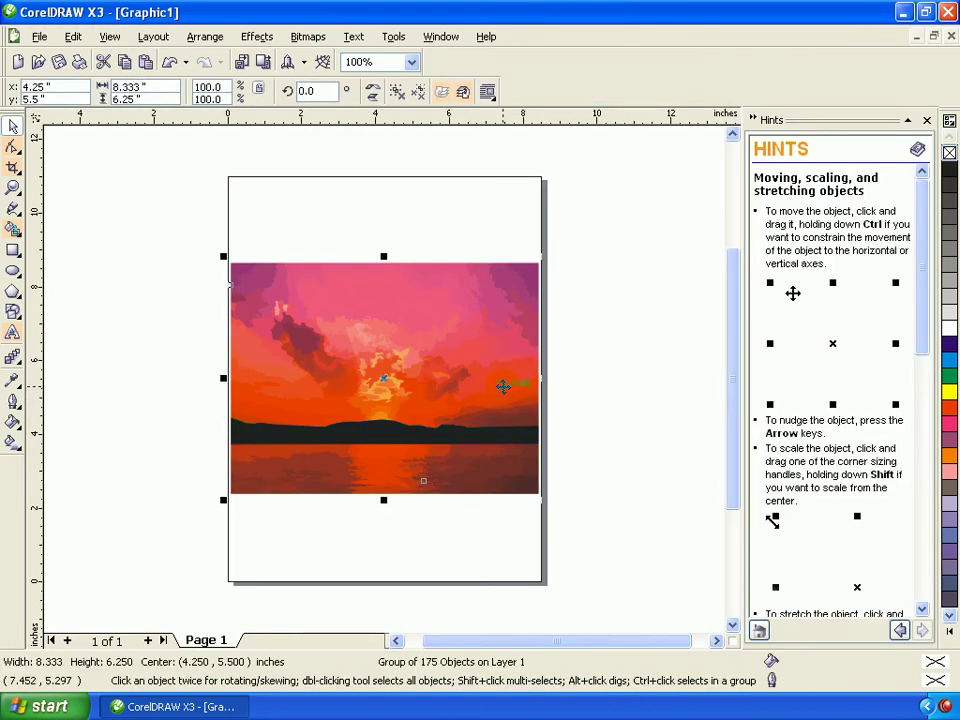
pyautogui.scroll(2, 502, 387)
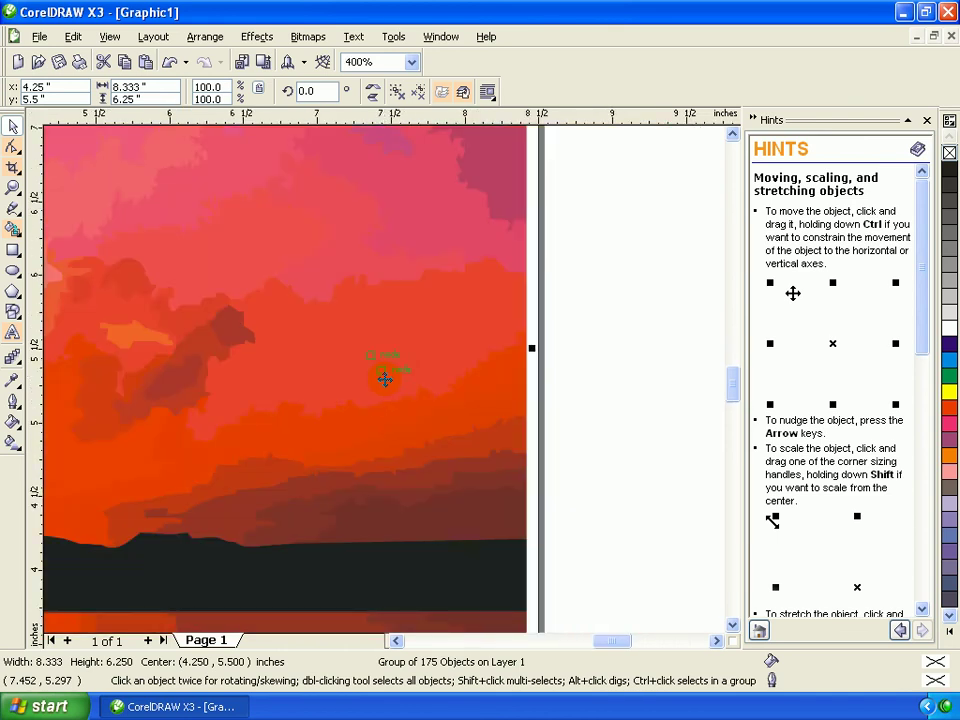
pyautogui.scroll(1, 385, 378)
pyautogui.scroll(-1, 385, 378)
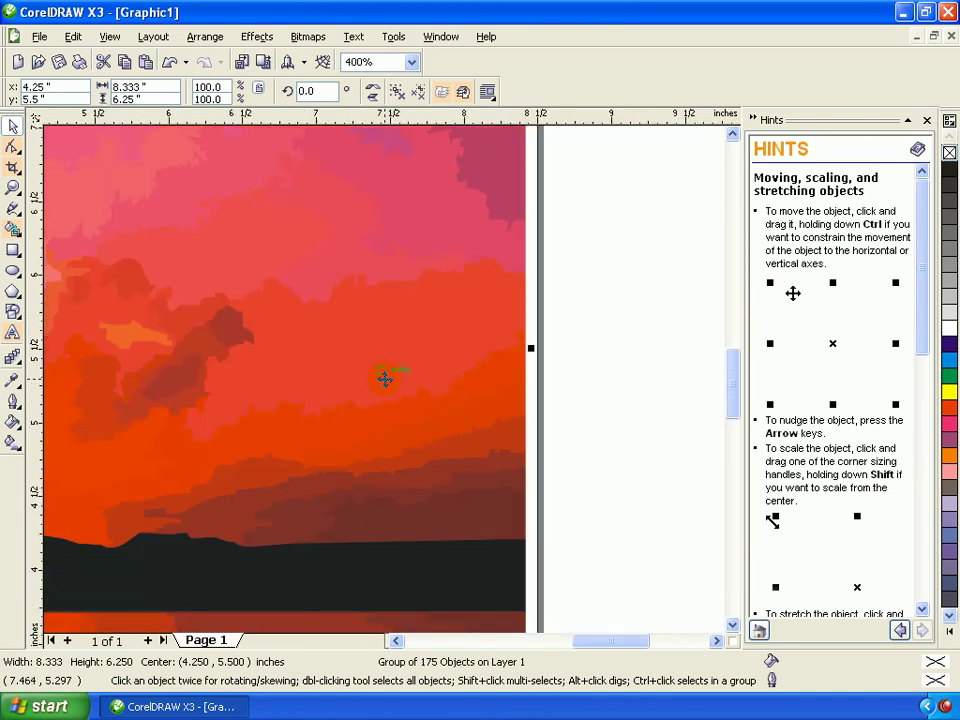
pyautogui.scroll(1, 385, 378)
pyautogui.scroll(-1, 385, 378)
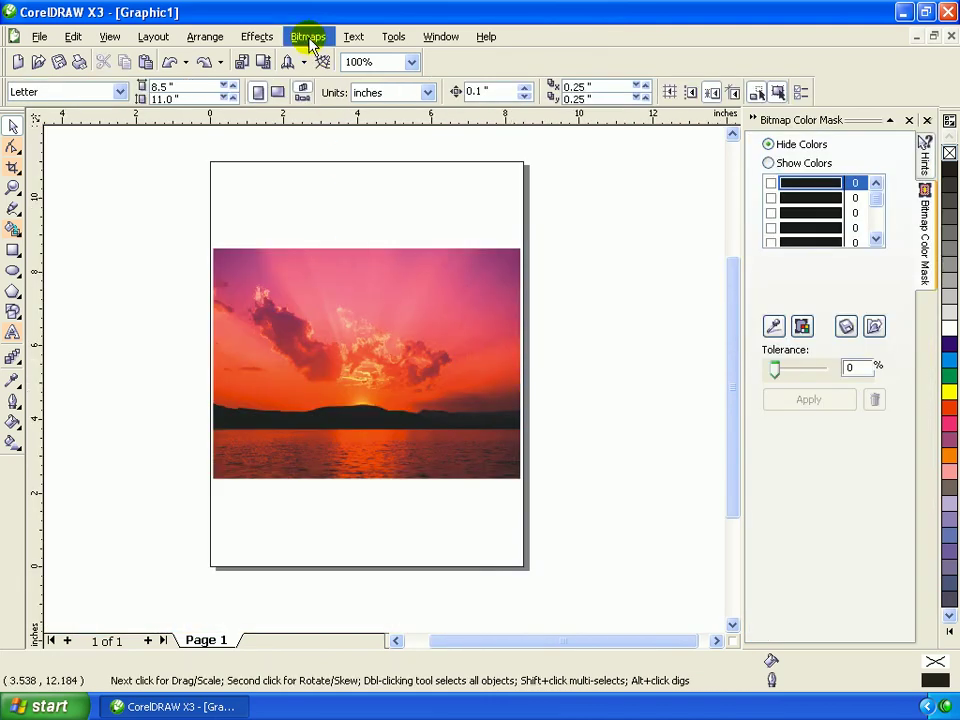
# Select the sunset photo on the page.
pyautogui.click(310, 38)
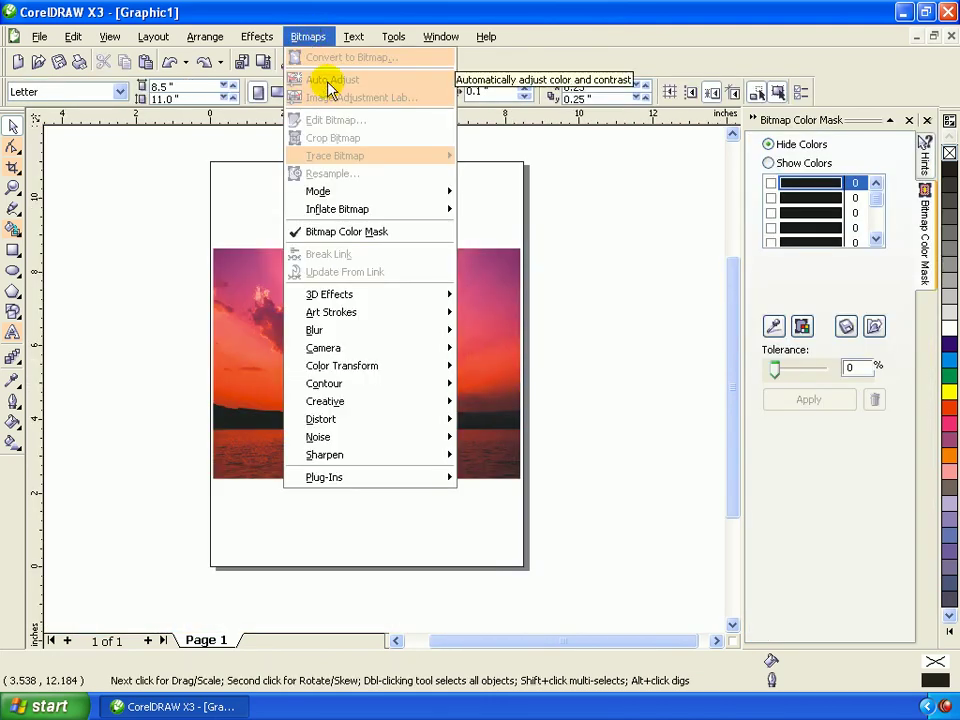
pyautogui.click(600, 246)
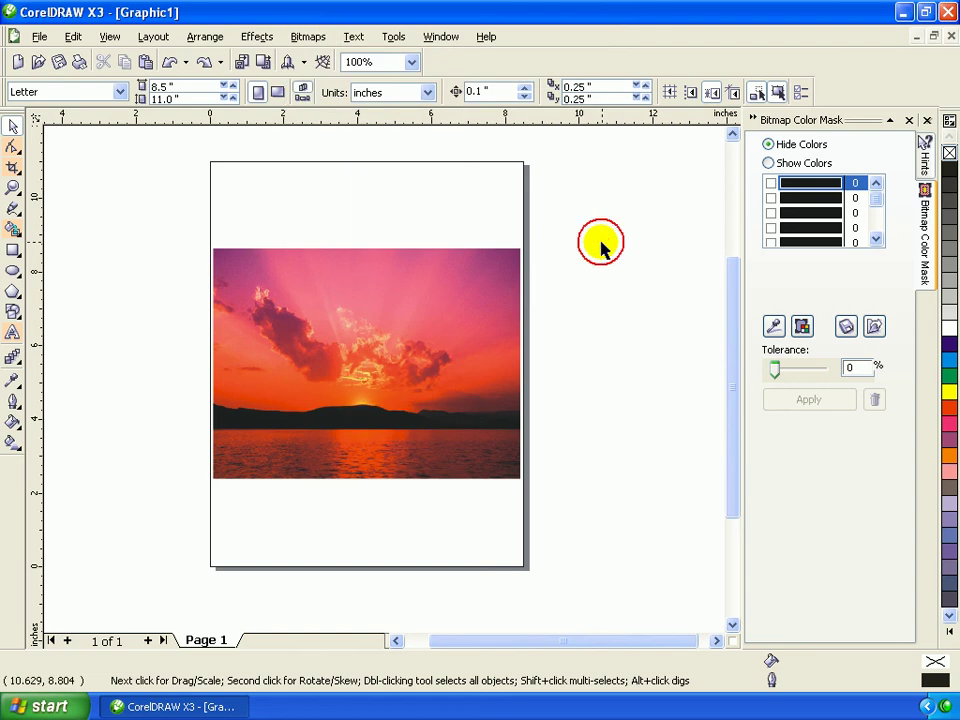
pyautogui.click(467, 340)
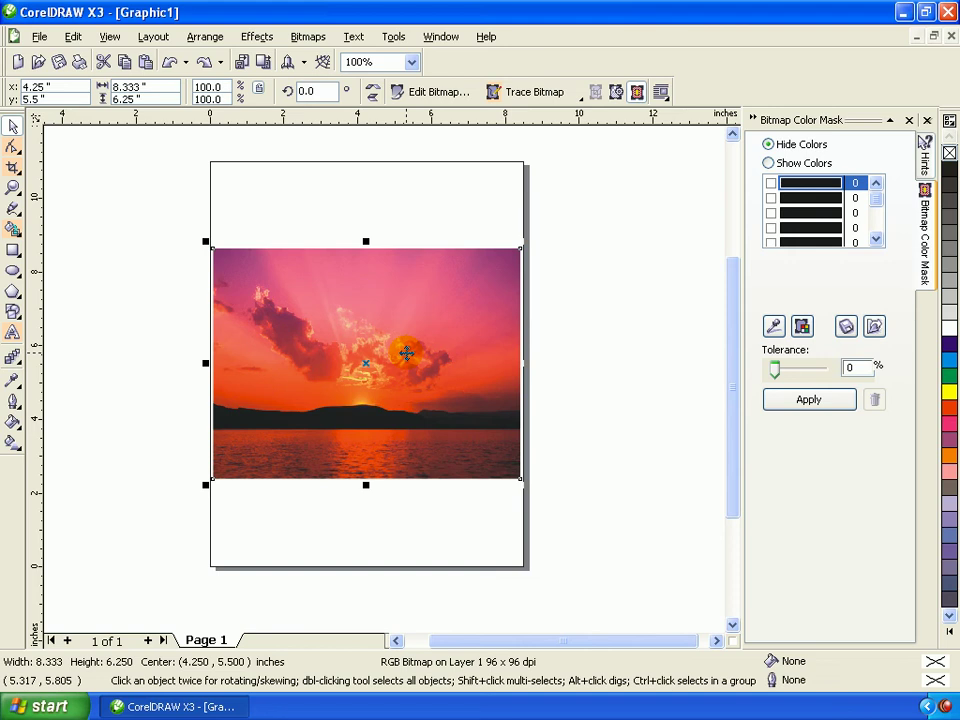
pyautogui.click(598, 334)
pyautogui.click(596, 333)
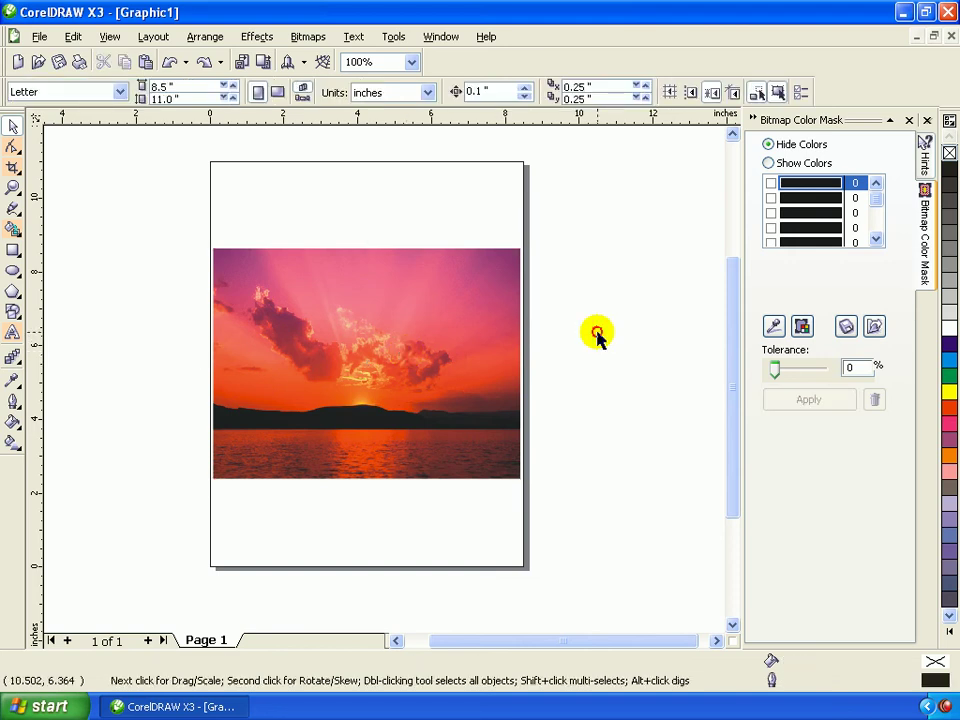
pyautogui.click(561, 396)
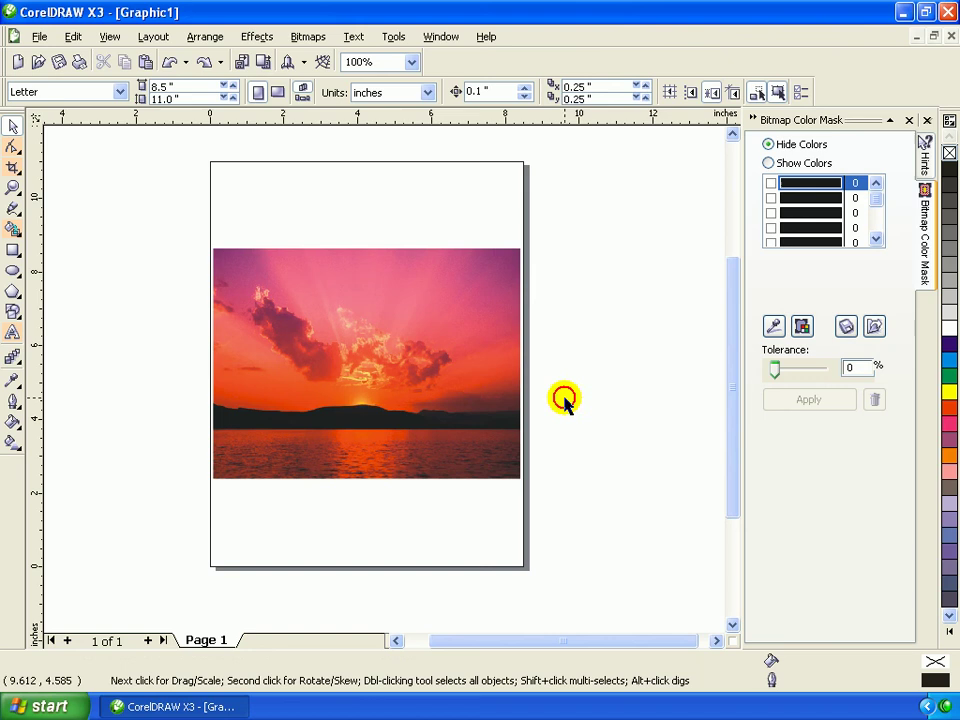
pyautogui.click(467, 397)
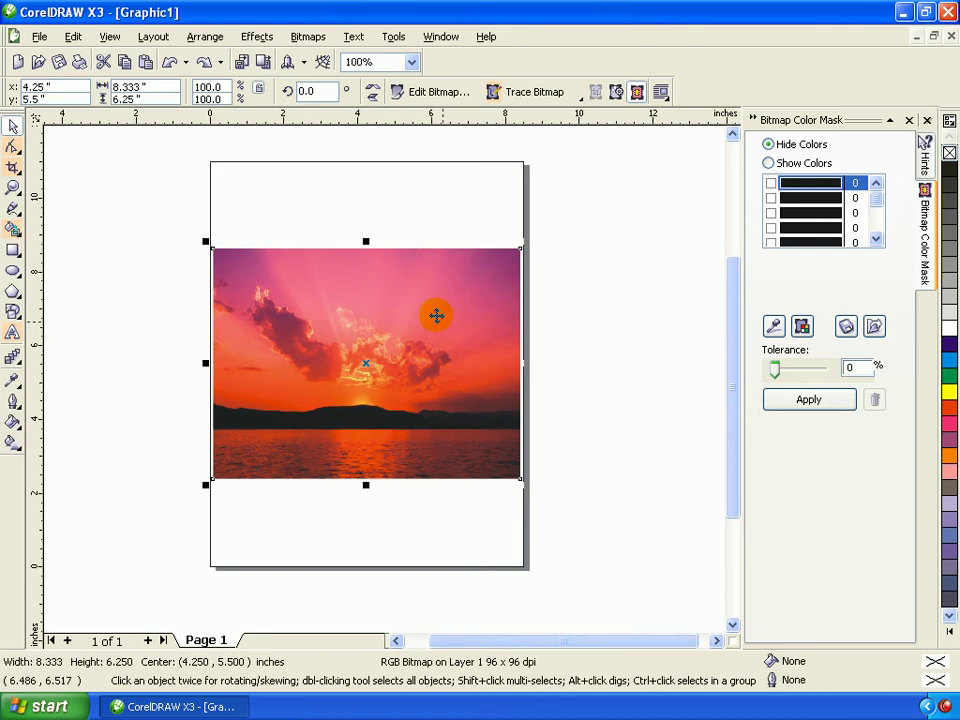
# Auto-adjust the photo's colour and contrast from the Bitmaps menu, then reselect it.
pyautogui.click(303, 38)
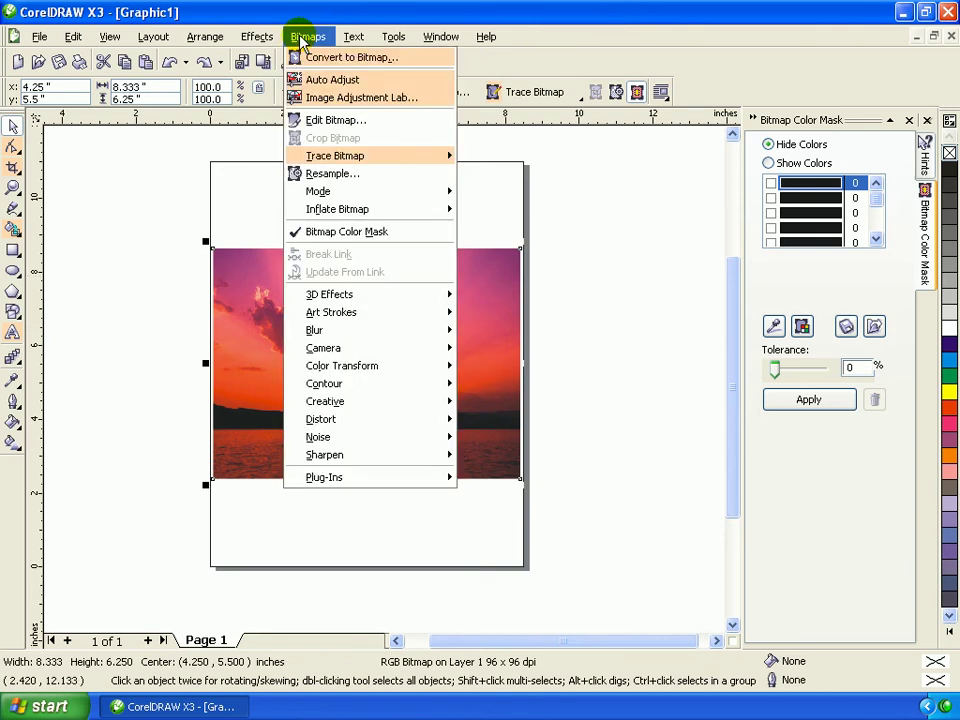
pyautogui.click(320, 82)
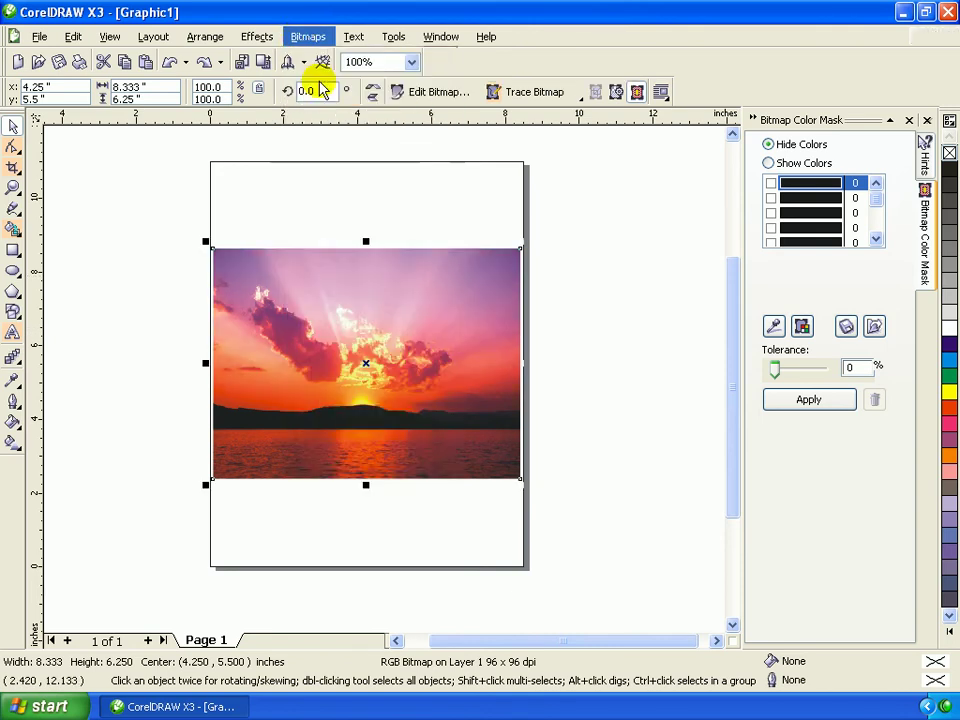
pyautogui.click(630, 314)
pyautogui.click(483, 345)
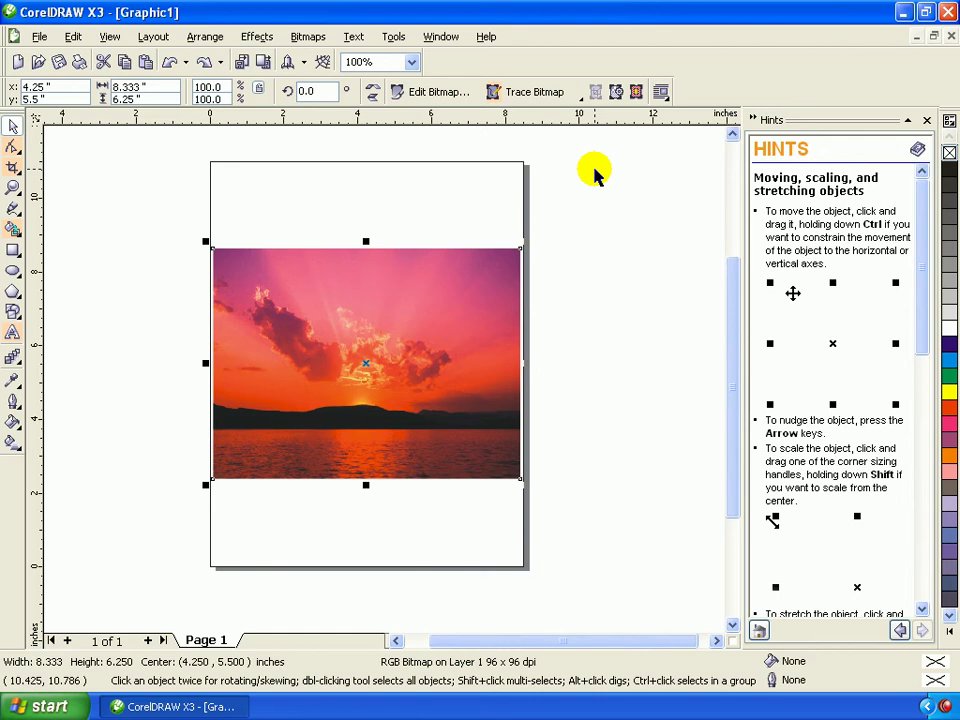
# Launch Image Adjustment Lab on the sunset photo from the Bitmaps menu.
pyautogui.click(307, 37)
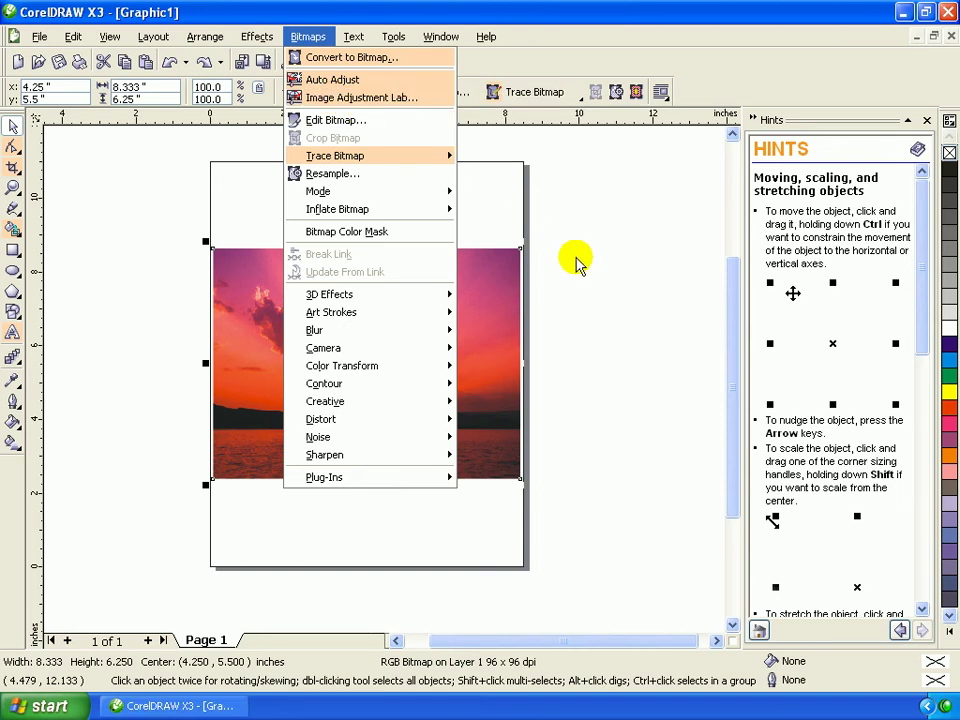
pyautogui.click(576, 261)
pyautogui.click(456, 317)
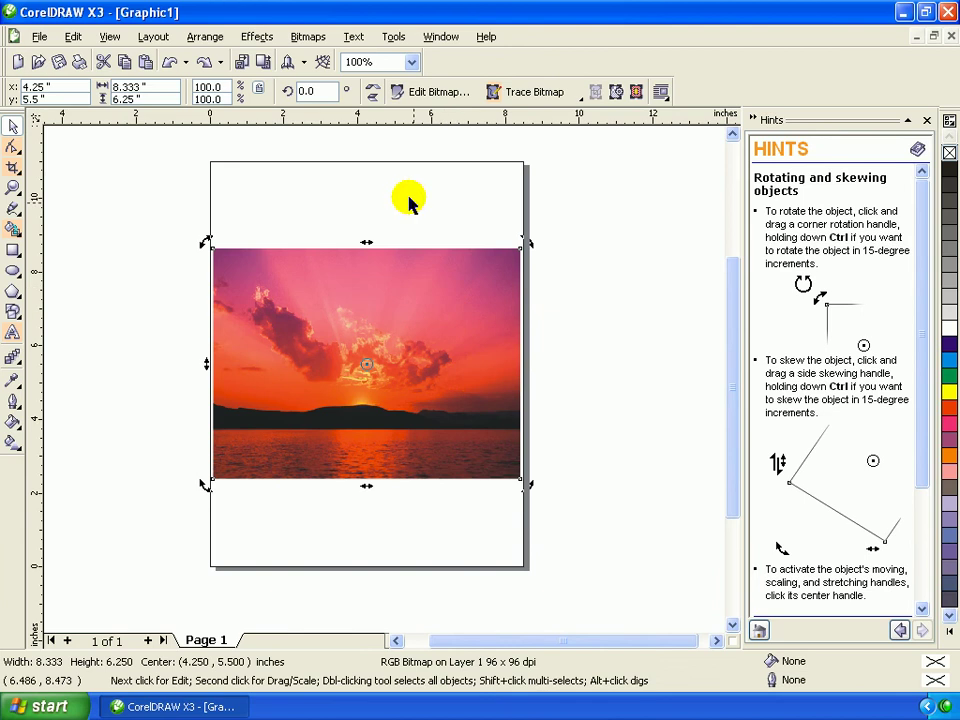
pyautogui.click(308, 37)
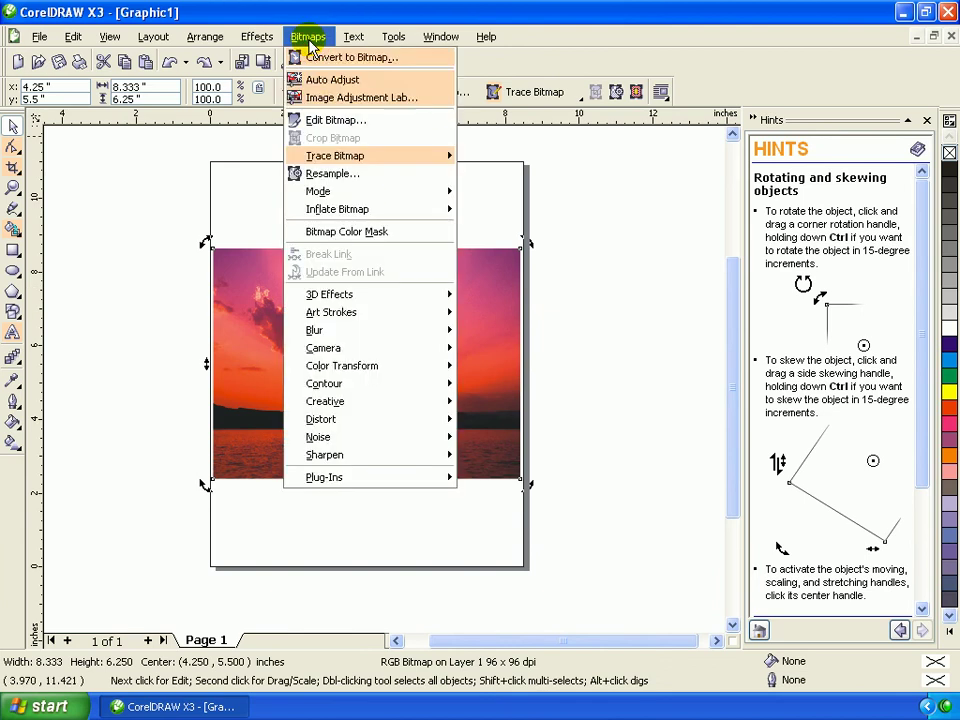
pyautogui.click(340, 104)
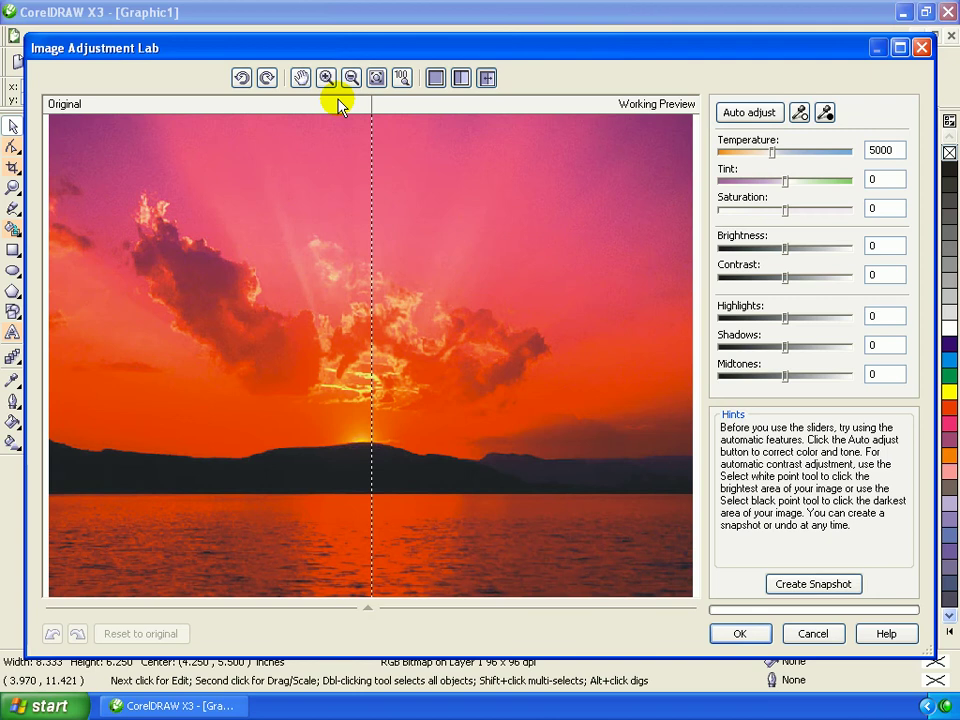
pyautogui.click(291, 50)
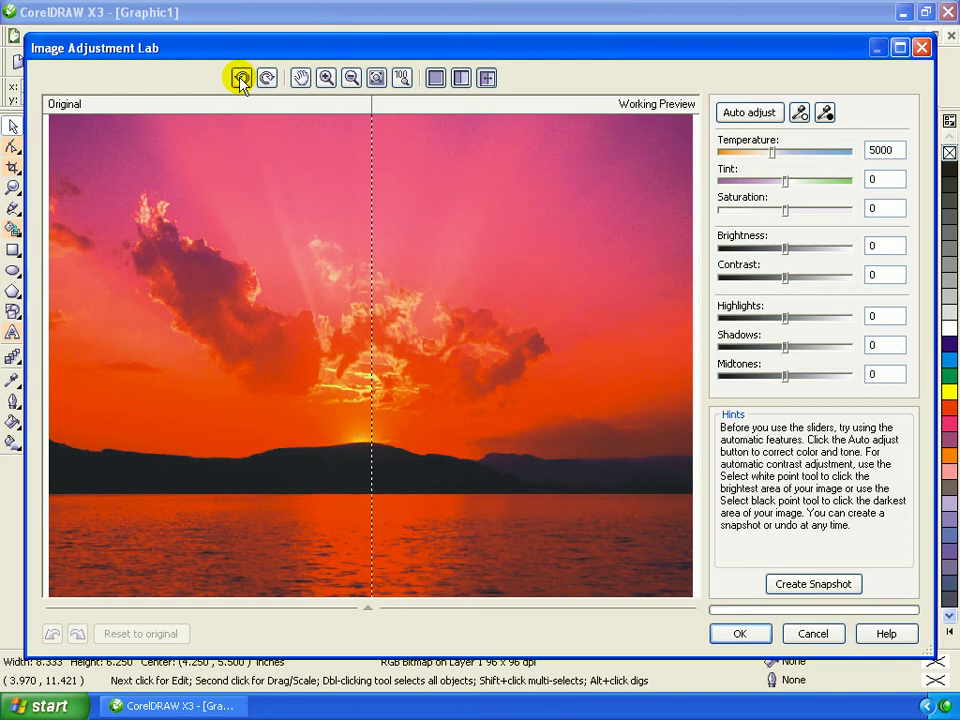
pyautogui.click(302, 79)
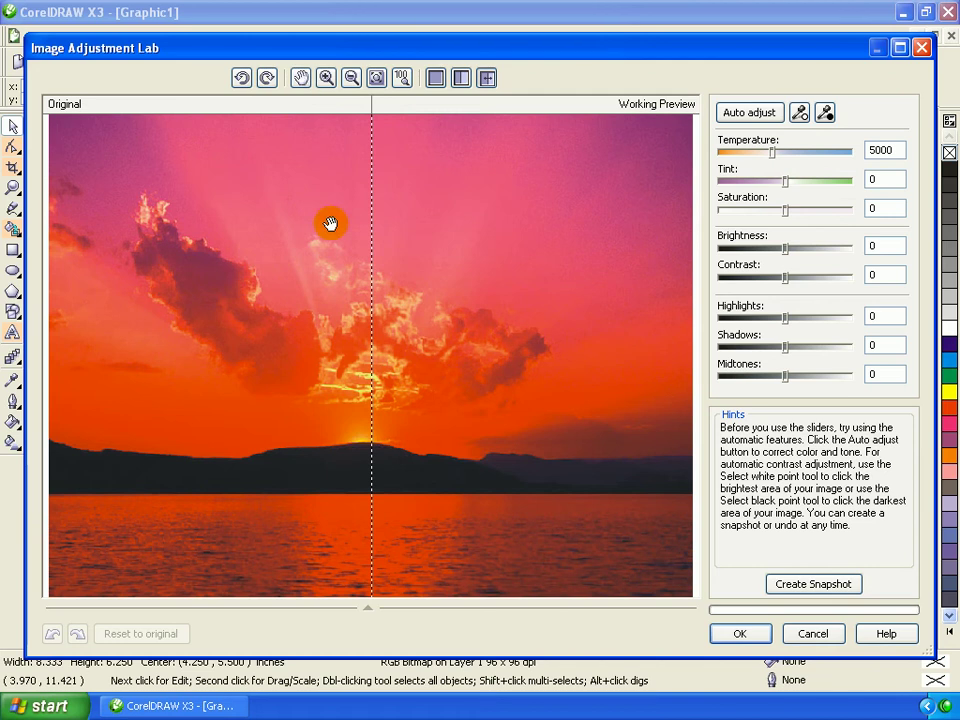
pyautogui.moveTo(328, 223)
pyautogui.mouseDown()
pyautogui.moveTo(340, 278)
pyautogui.moveTo(339, 249)
pyautogui.mouseUp()
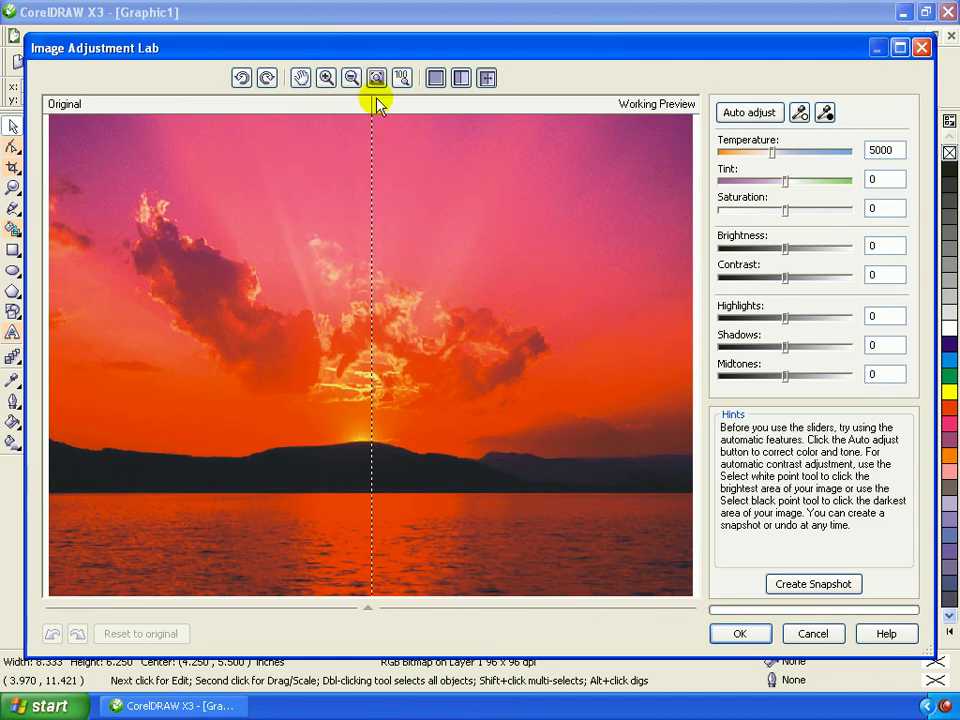
pyautogui.click(377, 80)
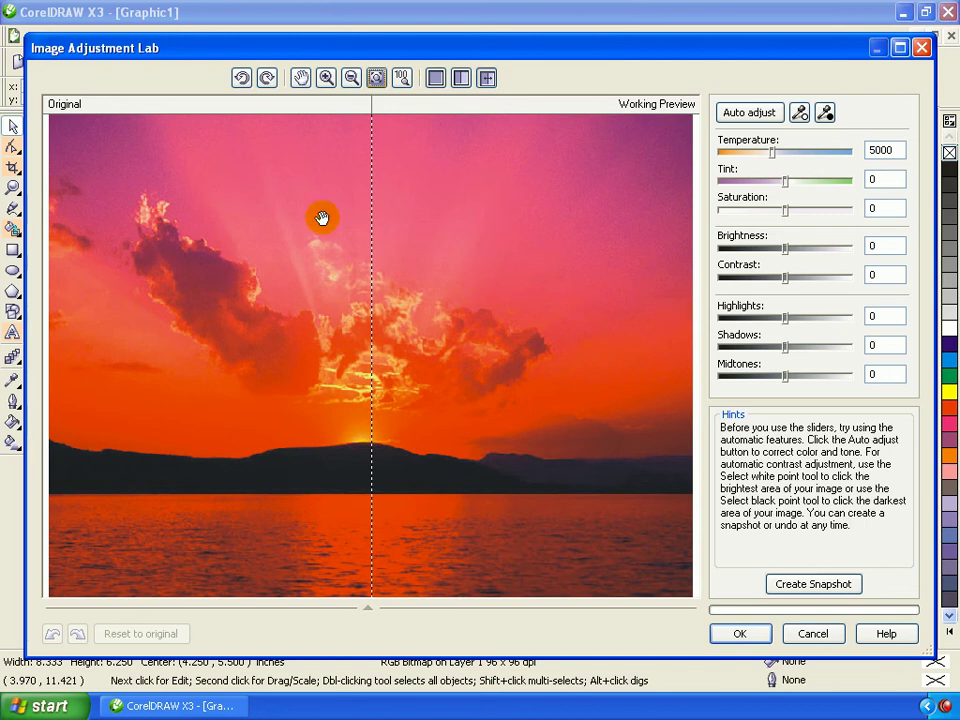
pyautogui.click(459, 80)
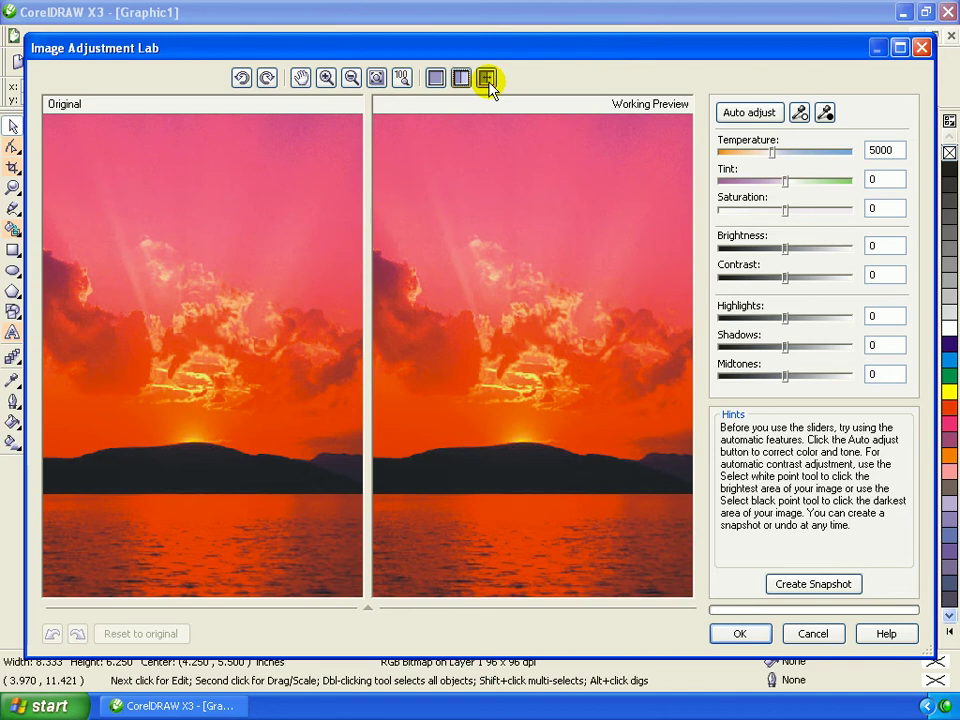
pyautogui.click(487, 80)
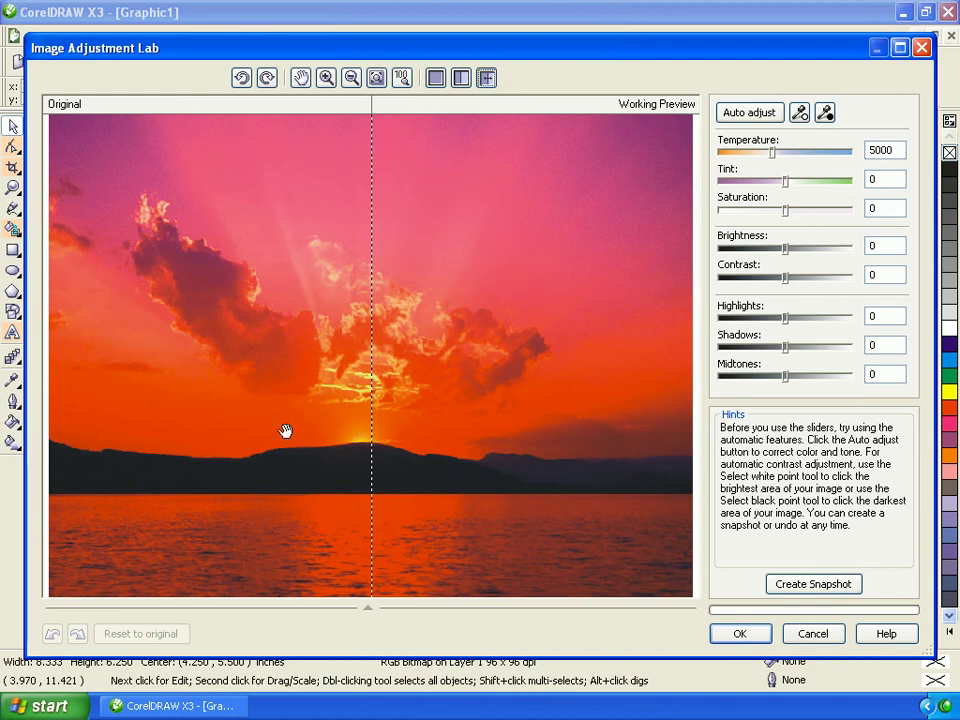
pyautogui.moveTo(465, 229)
pyautogui.mouseDown()
pyautogui.moveTo(613, 238)
pyautogui.moveTo(561, 155)
pyautogui.moveTo(639, 160)
pyautogui.moveTo(696, 107)
pyautogui.mouseUp()
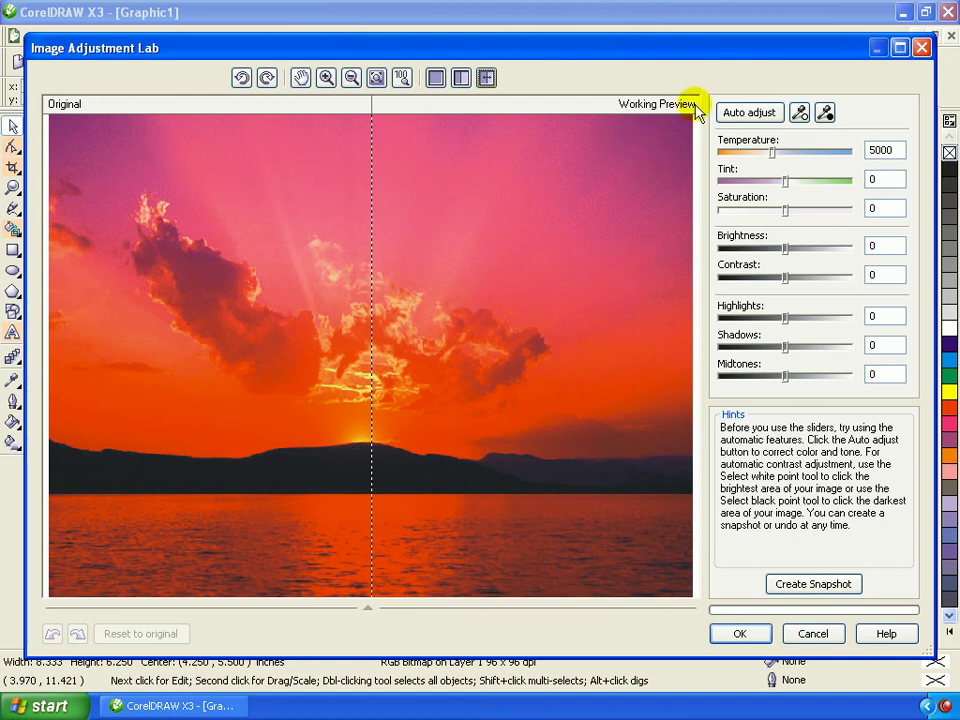
# Auto-adjust the preview and try temperature 6627, tint -19, contrast -19, highlights 37.
pyautogui.click(770, 113)
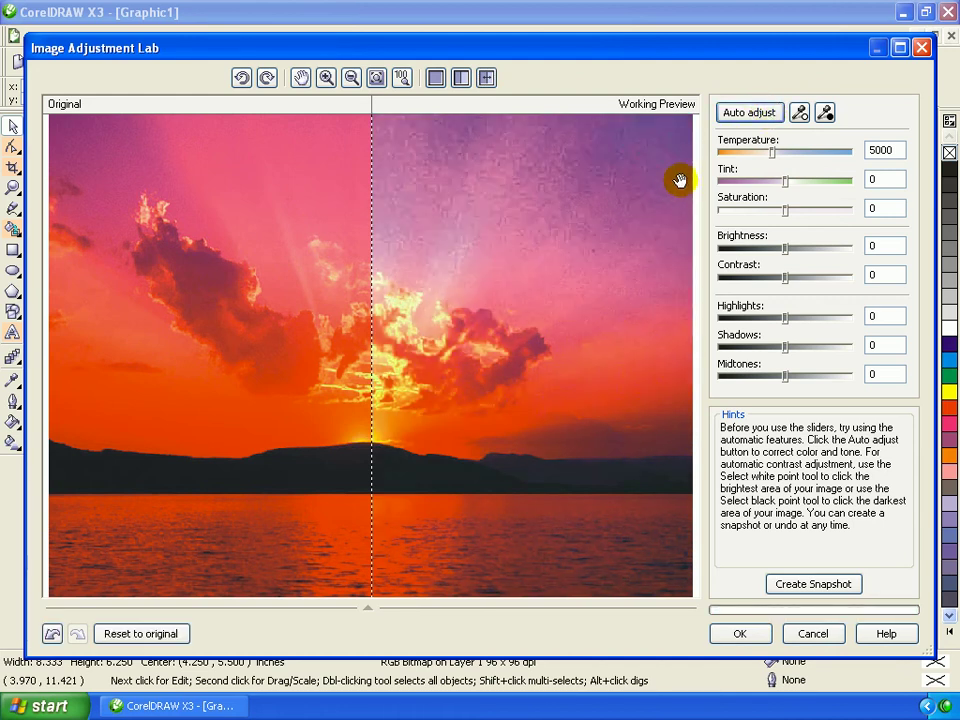
pyautogui.moveTo(677, 180); pyautogui.dragTo(589, 225)
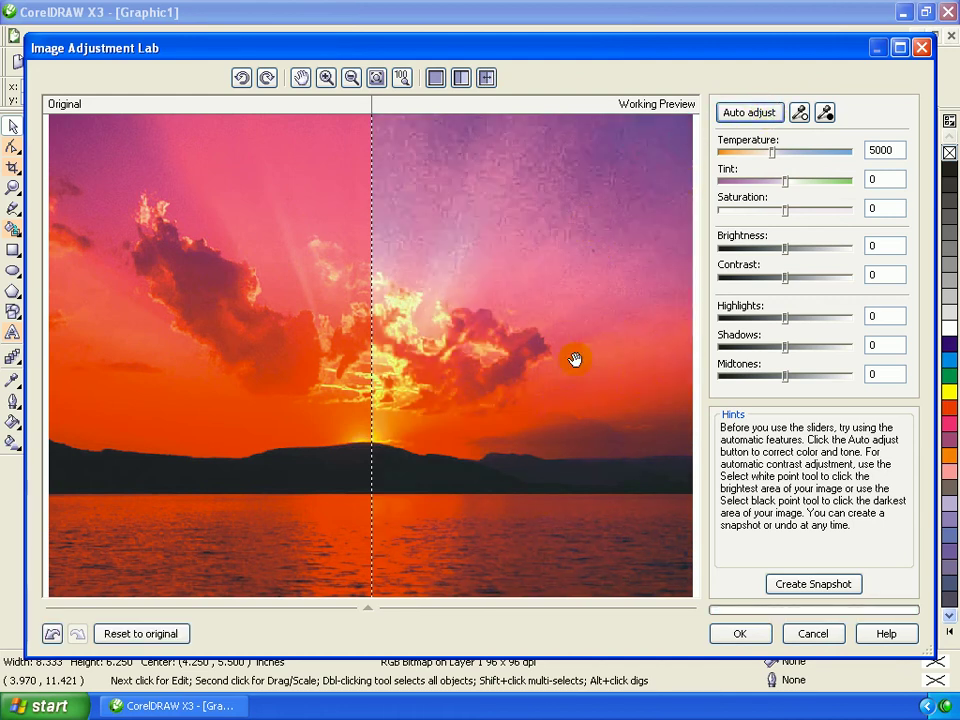
pyautogui.moveTo(589, 225)
pyautogui.mouseDown()
pyautogui.moveTo(537, 377)
pyautogui.moveTo(452, 150)
pyautogui.mouseUp()
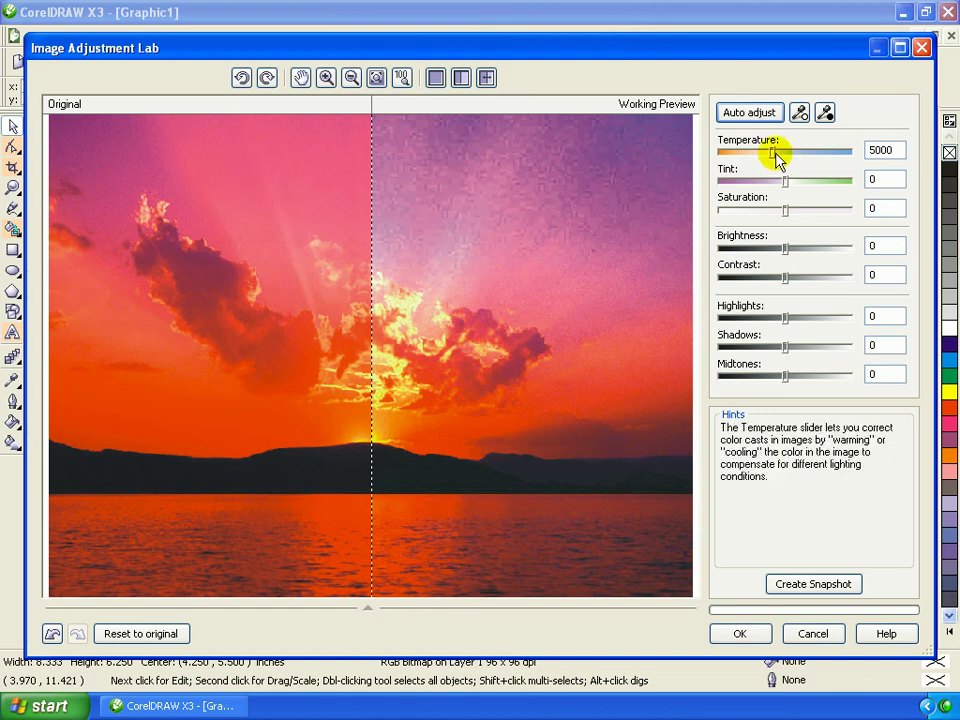
pyautogui.moveTo(774, 154); pyautogui.dragTo(787, 160)
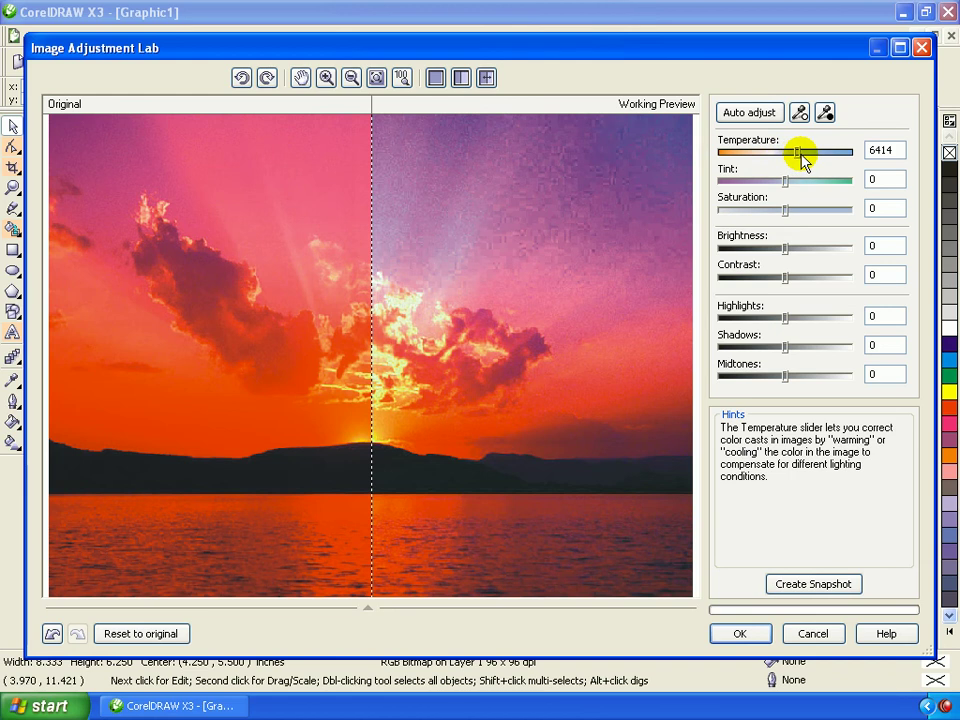
pyautogui.moveTo(787, 158)
pyautogui.mouseDown()
pyautogui.moveTo(800, 156)
pyautogui.moveTo(773, 182)
pyautogui.moveTo(803, 209)
pyautogui.moveTo(773, 278)
pyautogui.mouseUp()
pyautogui.moveTo(785, 318)
pyautogui.mouseDown()
pyautogui.moveTo(816, 318)
pyautogui.moveTo(774, 345)
pyautogui.moveTo(800, 378)
pyautogui.mouseUp()
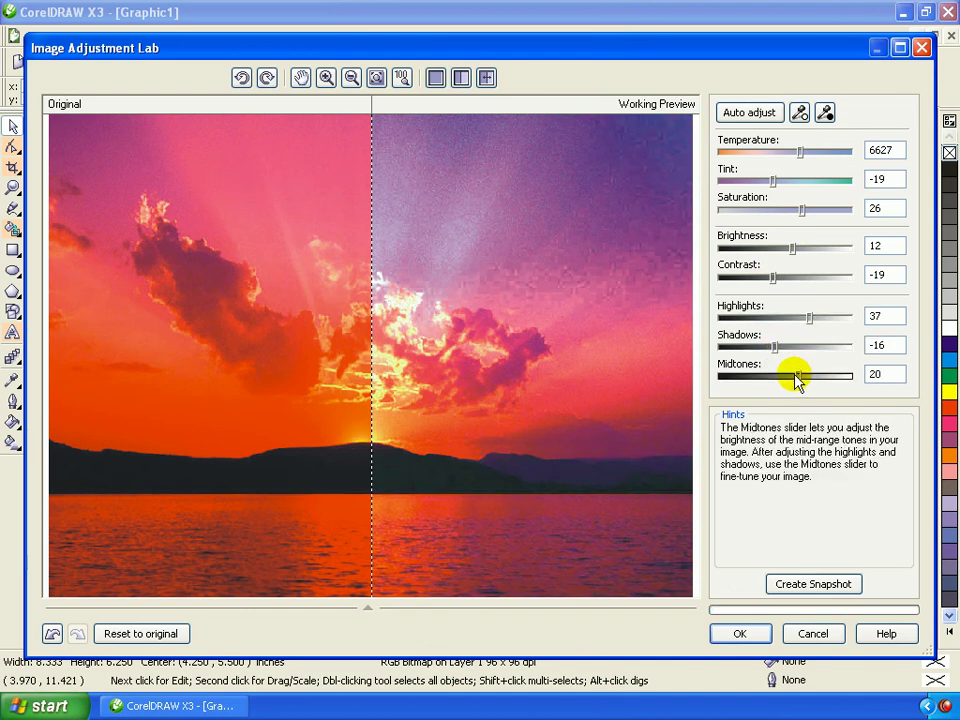
# Lower highlights to 33, then reset to original and set highlights to 14.
pyautogui.click(810, 318)
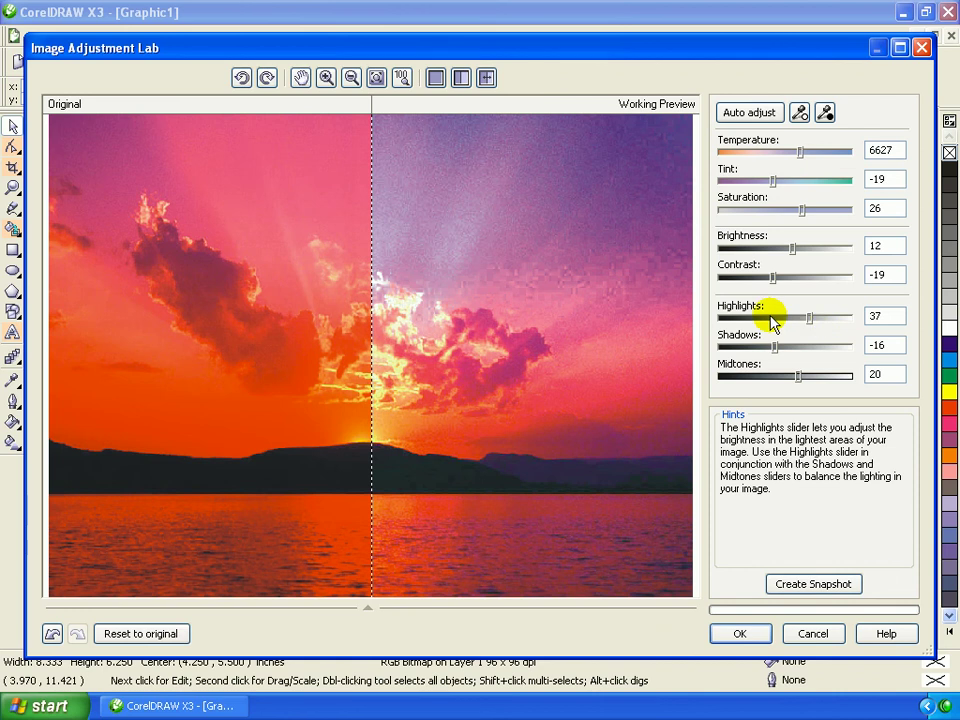
pyautogui.moveTo(810, 318); pyautogui.dragTo(807, 318)
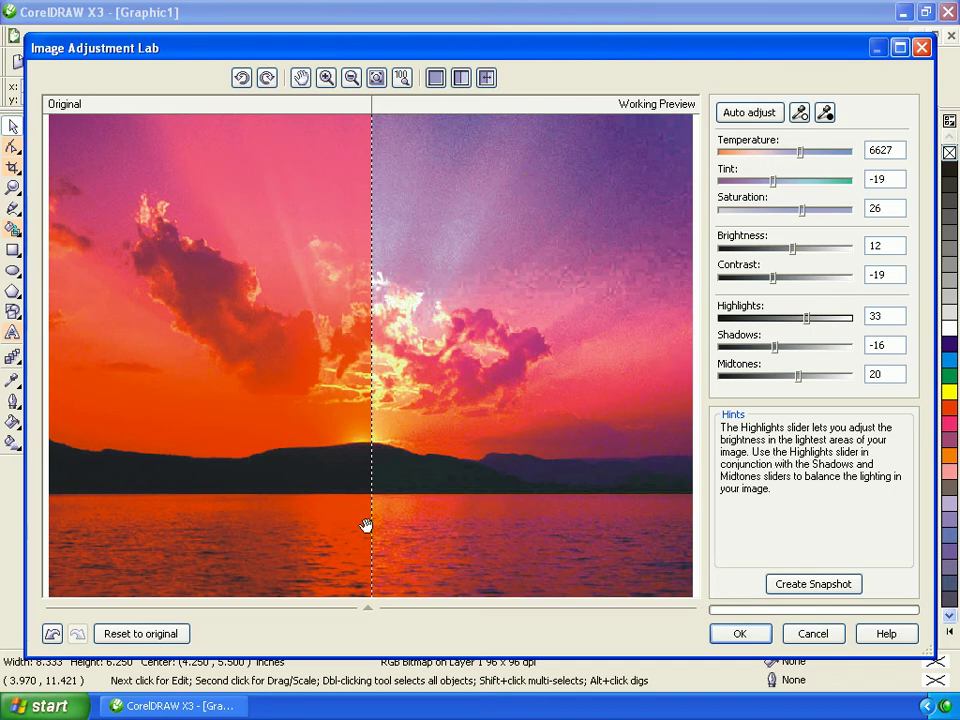
pyautogui.click(137, 635)
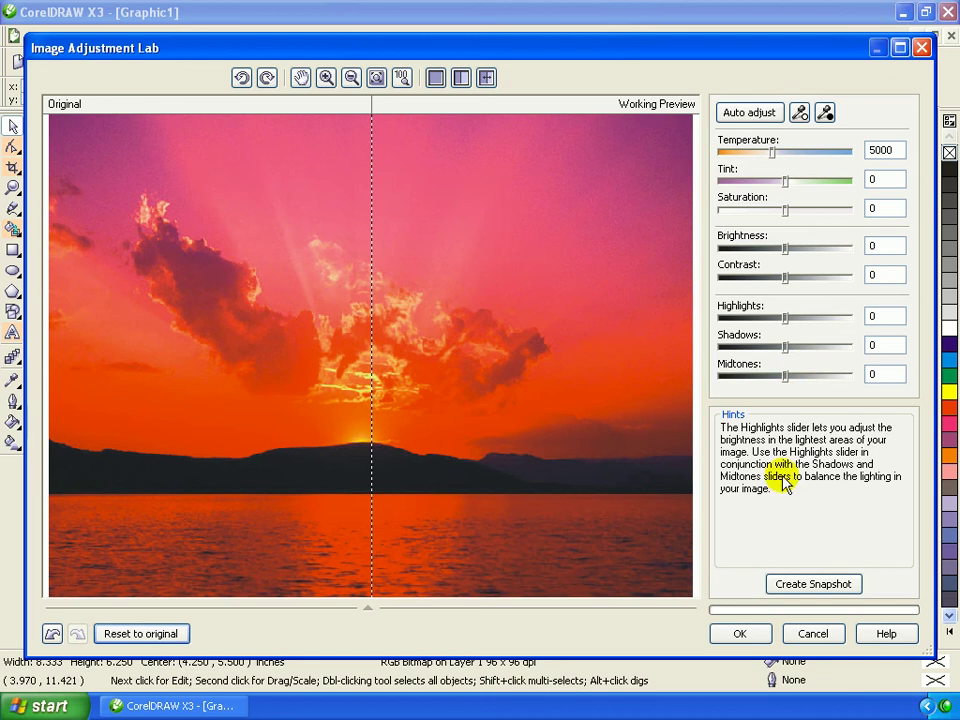
pyautogui.moveTo(787, 317); pyautogui.dragTo(795, 317)
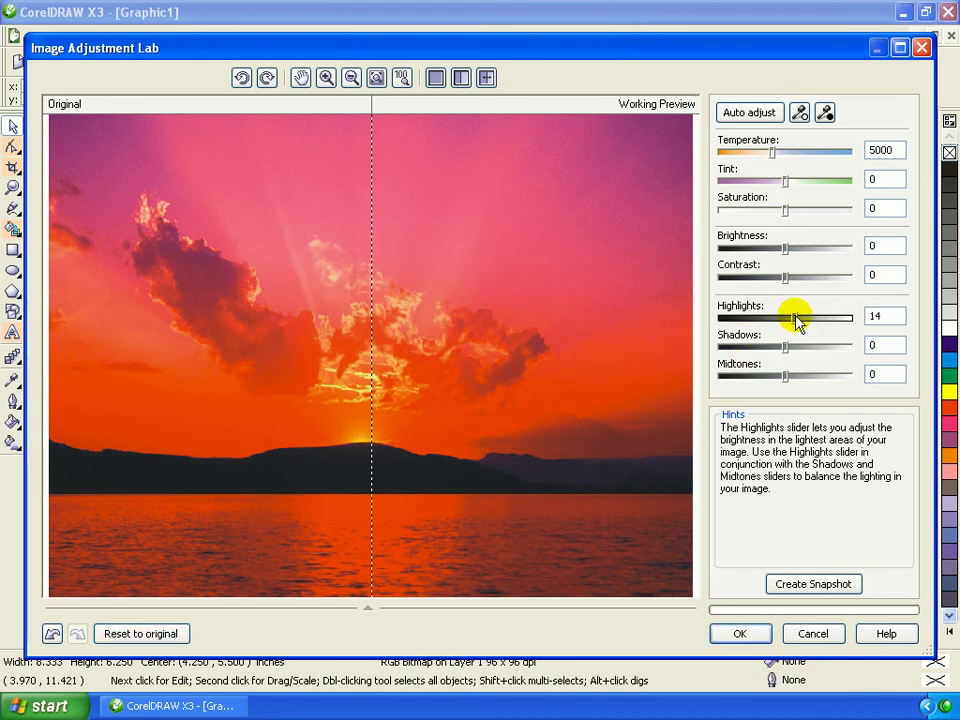
# Save two snapshots, the second with tint -31 and Auto adjust, then apply snapshot 2.
pyautogui.click(820, 585)
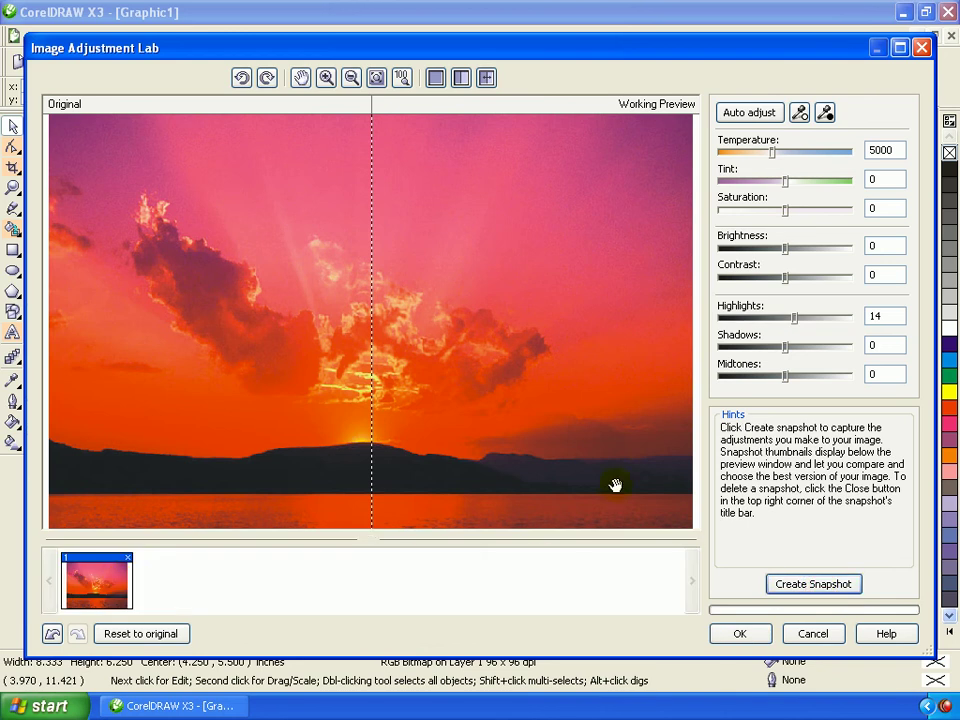
pyautogui.moveTo(785, 182); pyautogui.dragTo(762, 186)
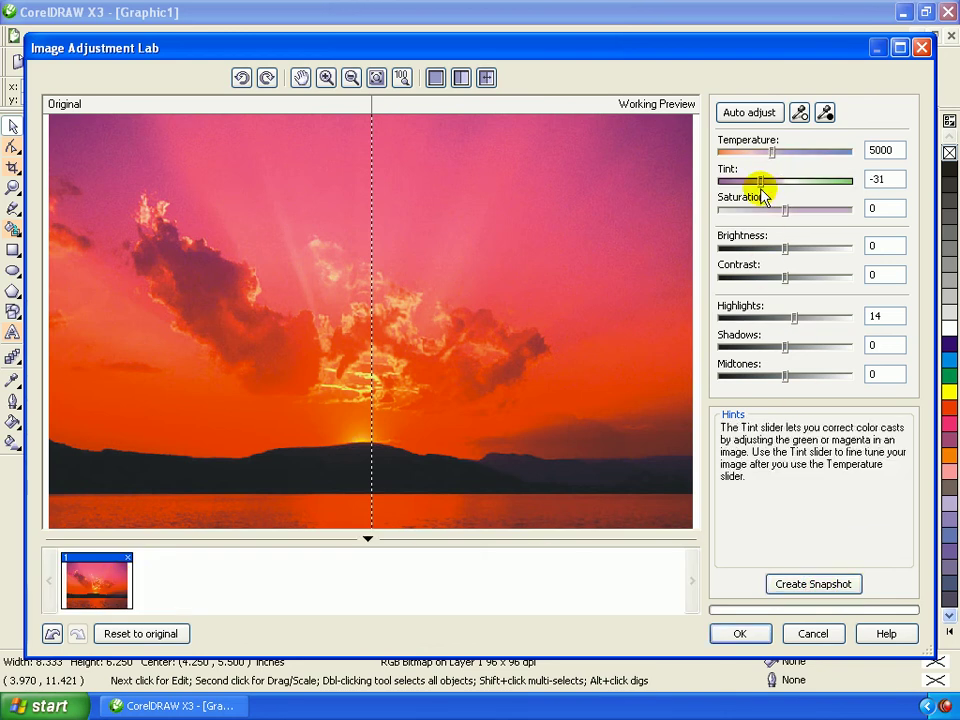
pyautogui.click(756, 112)
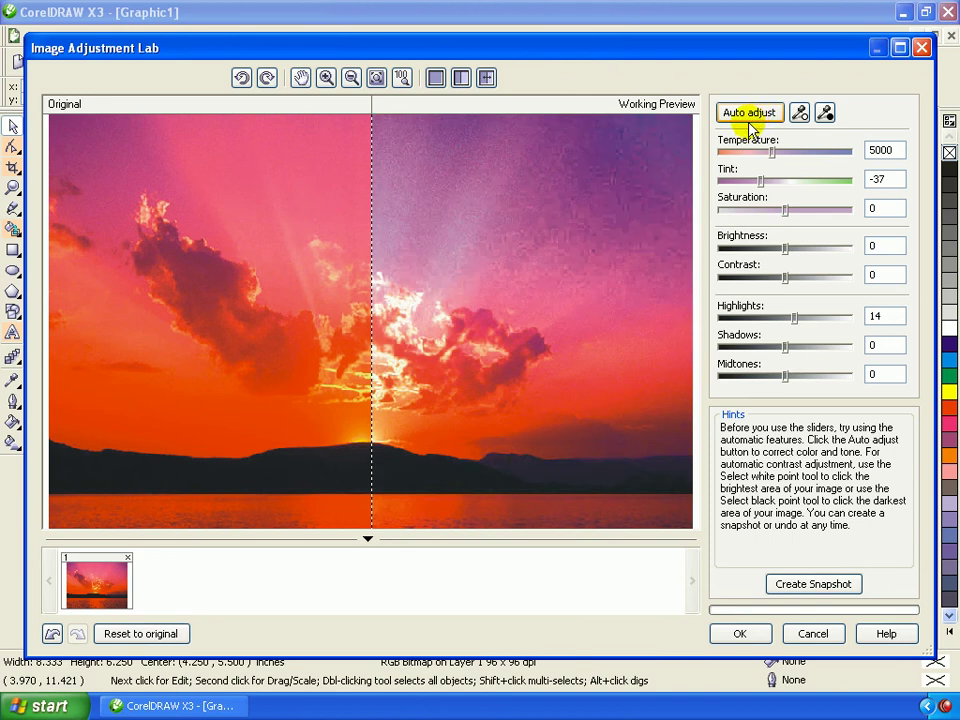
pyautogui.click(813, 584)
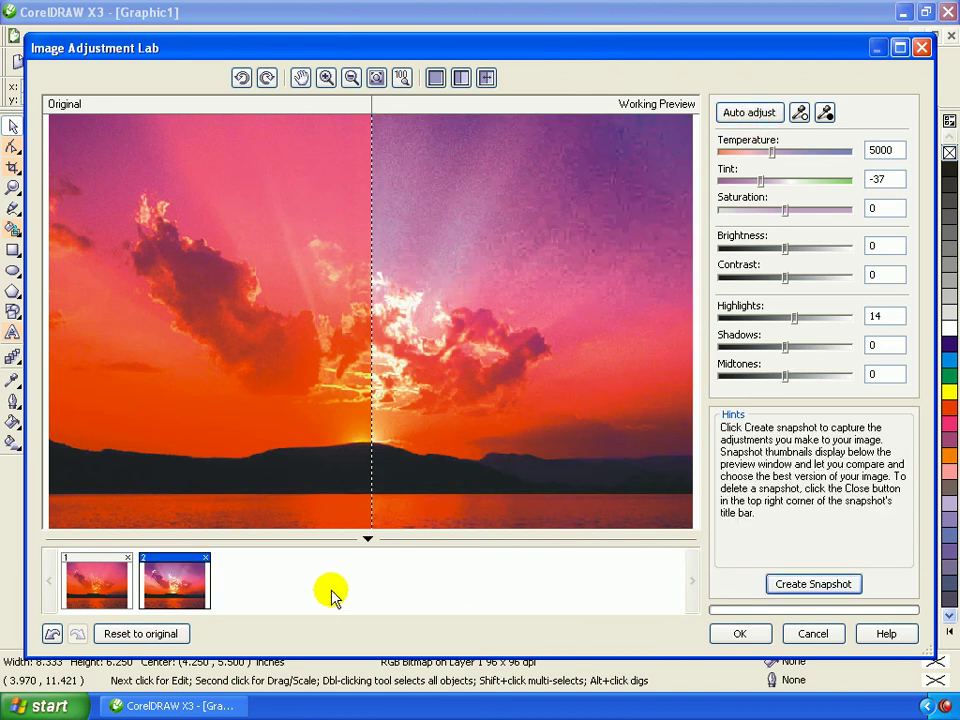
pyautogui.click(97, 590)
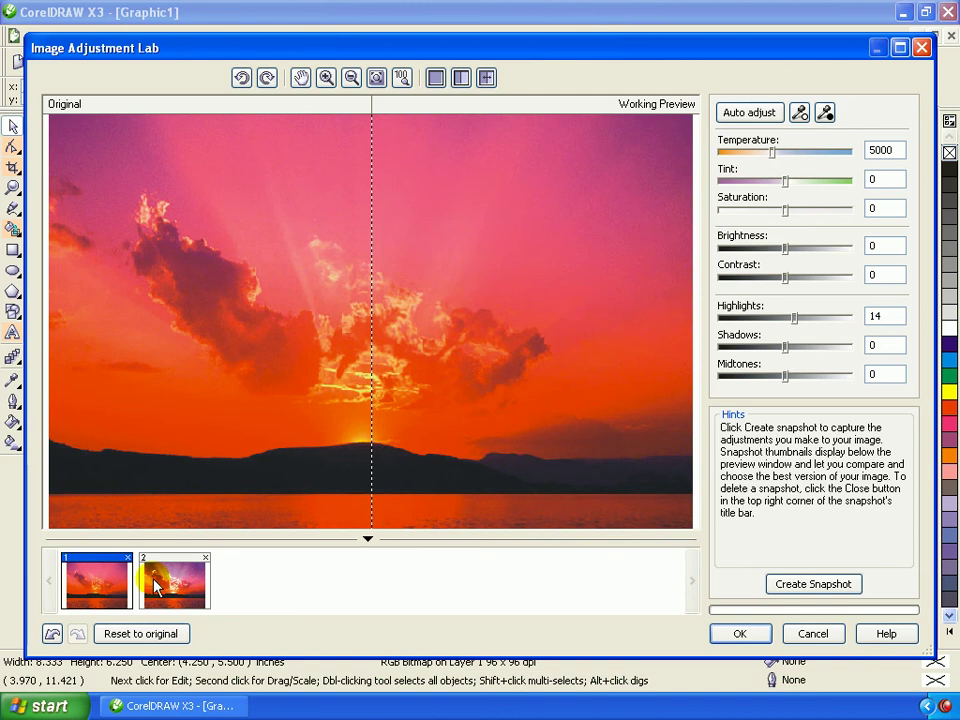
pyautogui.click(165, 588)
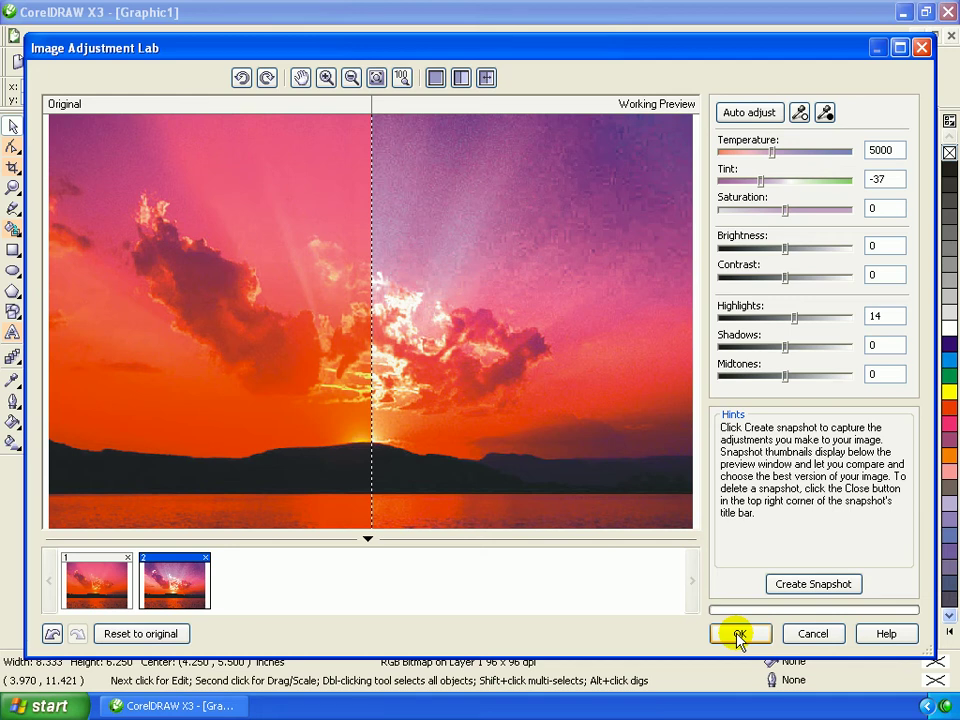
pyautogui.click(738, 634)
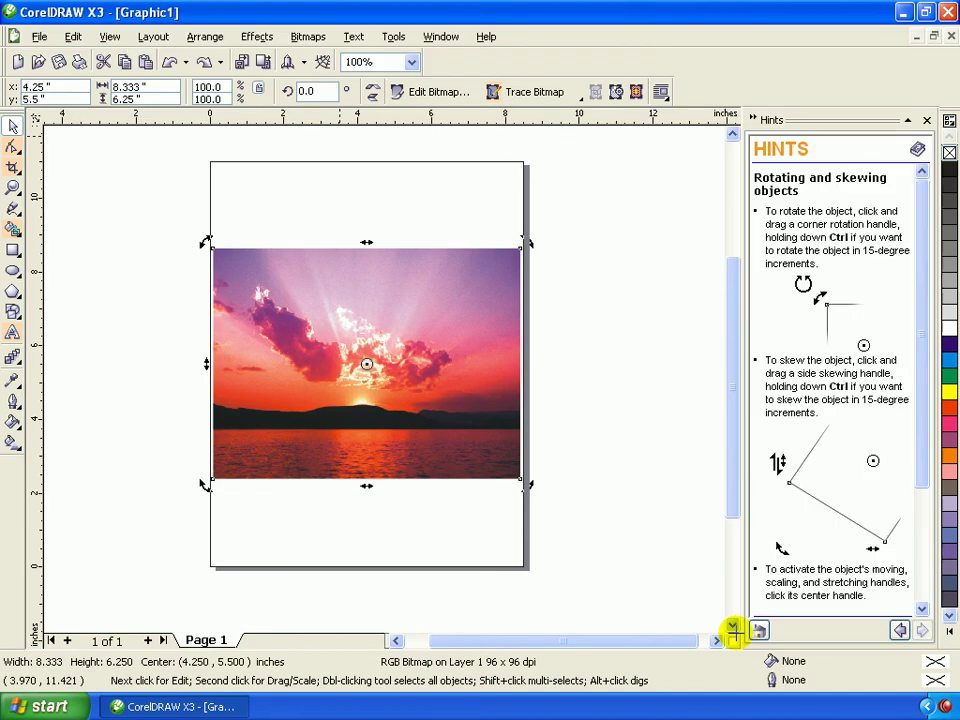
# Select the sunset photo and delete it, leaving the Effects menu unused.
pyautogui.click(425, 410)
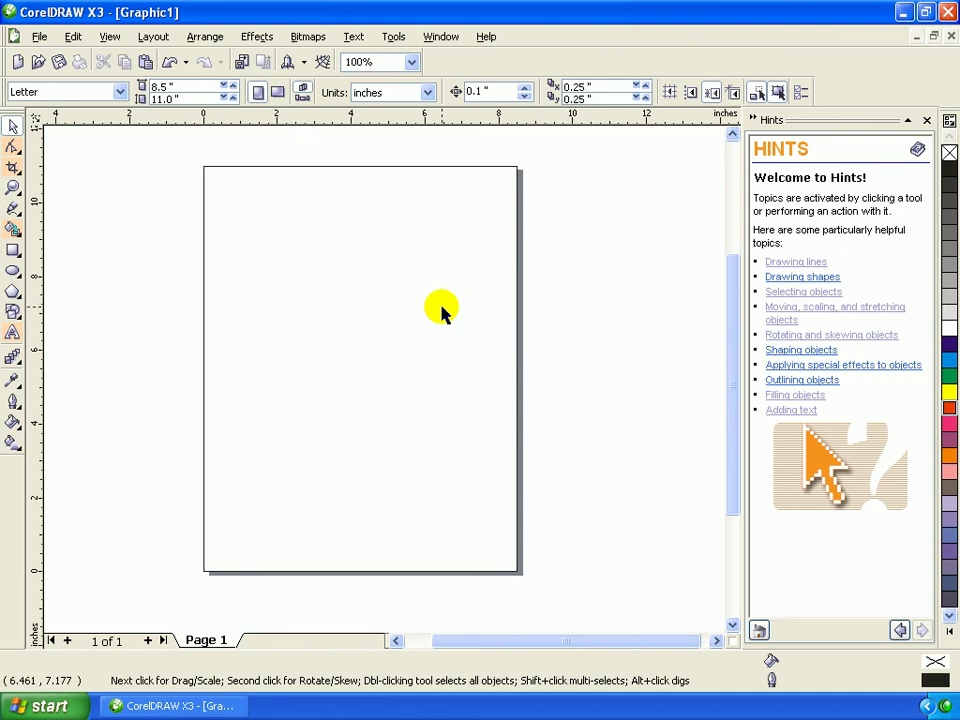
pyautogui.click(262, 38)
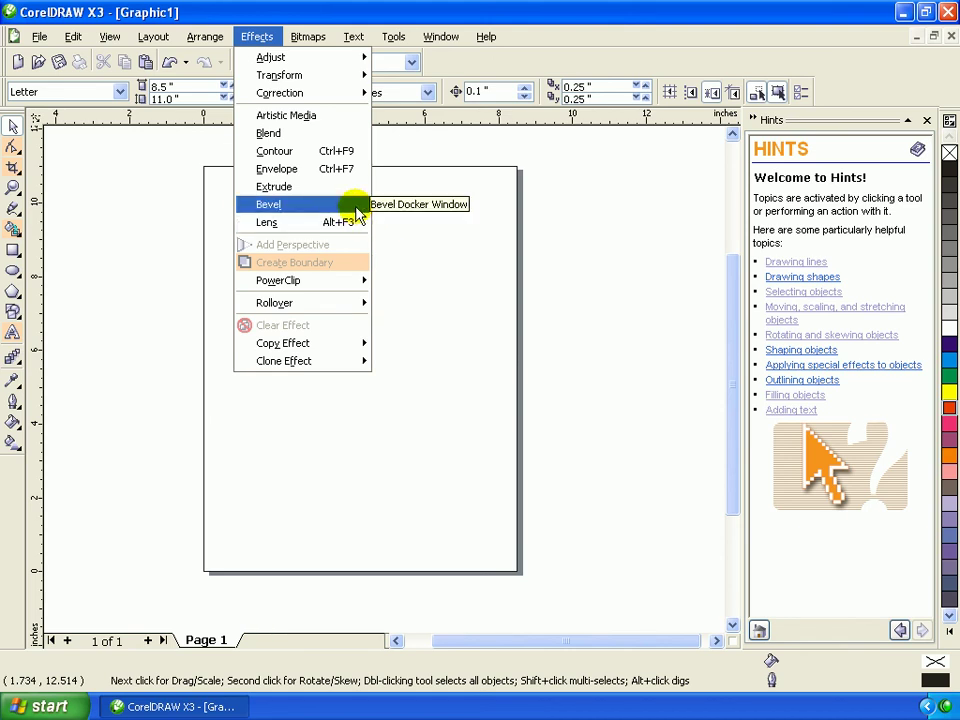
pyautogui.click(481, 268)
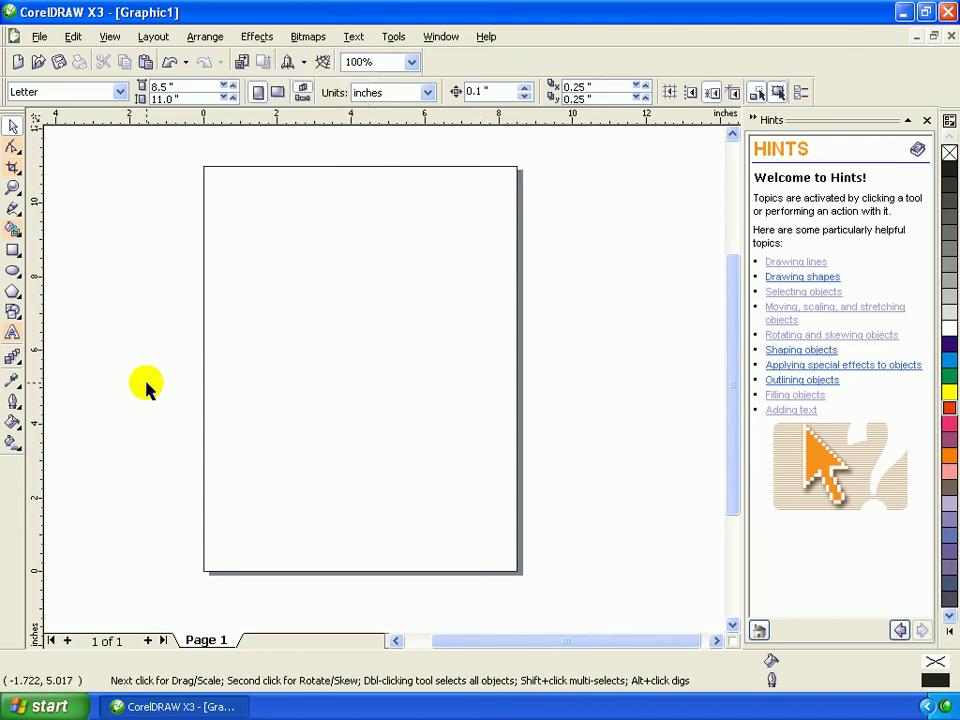
pyautogui.click(300, 287)
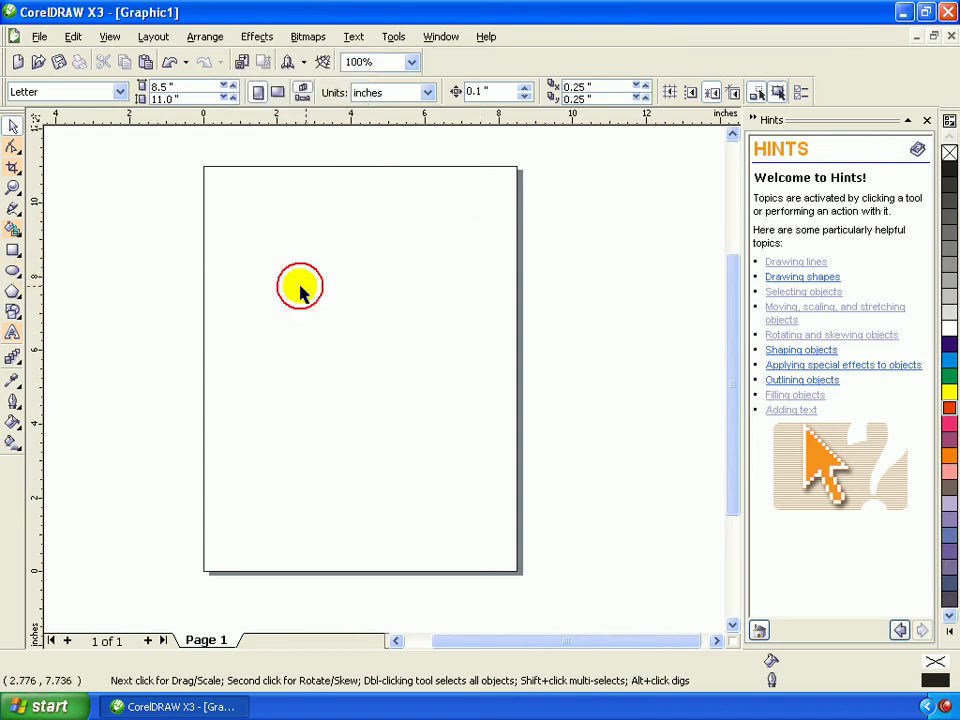
# Draw a 4.269 by 3.304 inch ellipse in the upper middle and fill it red.
pyautogui.click(12, 272)
pyautogui.moveTo(275, 250); pyautogui.dragTo(433, 373)
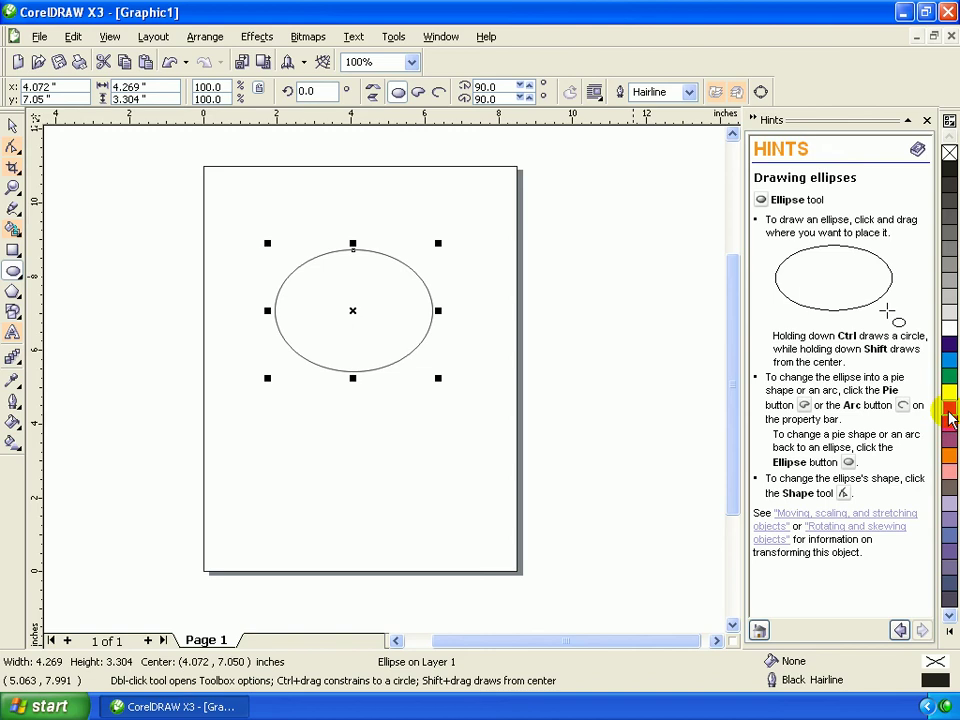
pyautogui.click(948, 410)
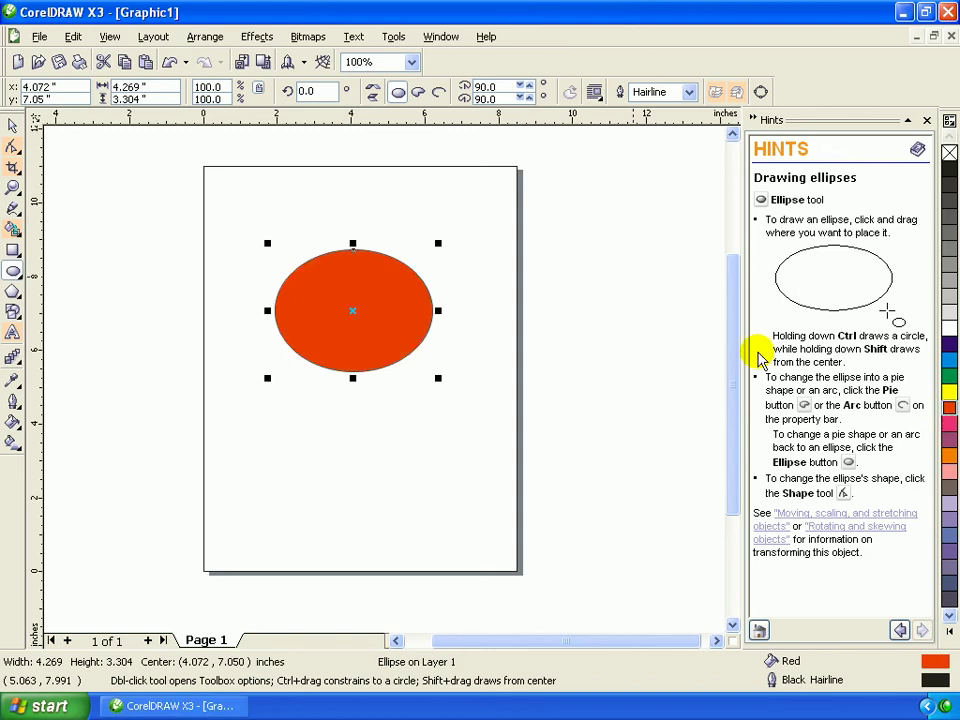
# Move the red ellipse down toward the centre of the page.
pyautogui.press('space')
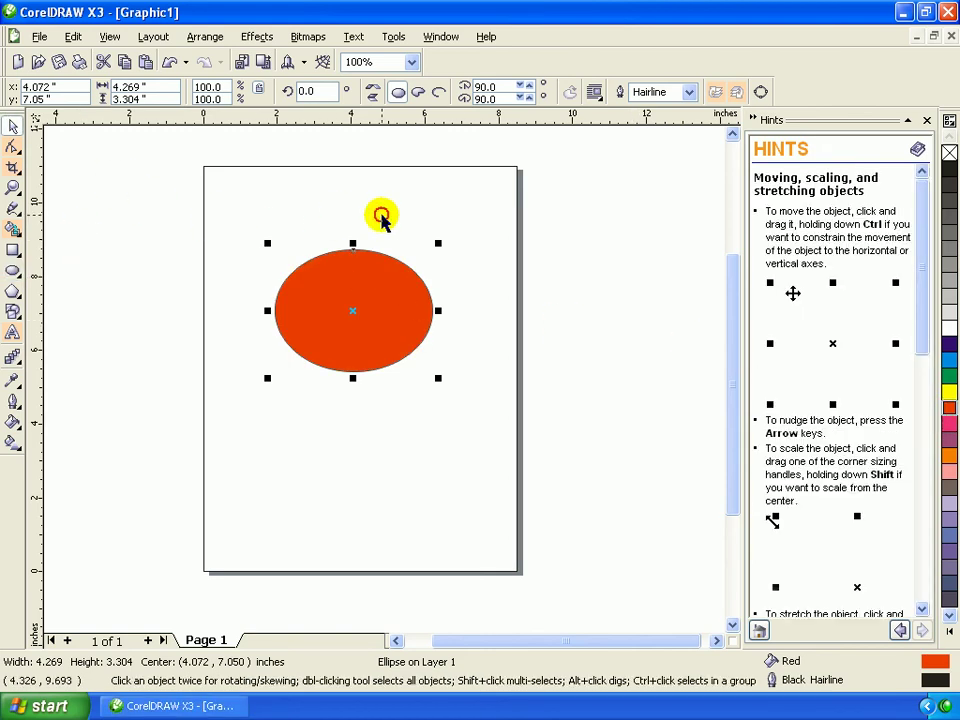
pyautogui.click(381, 214)
pyautogui.click(377, 274)
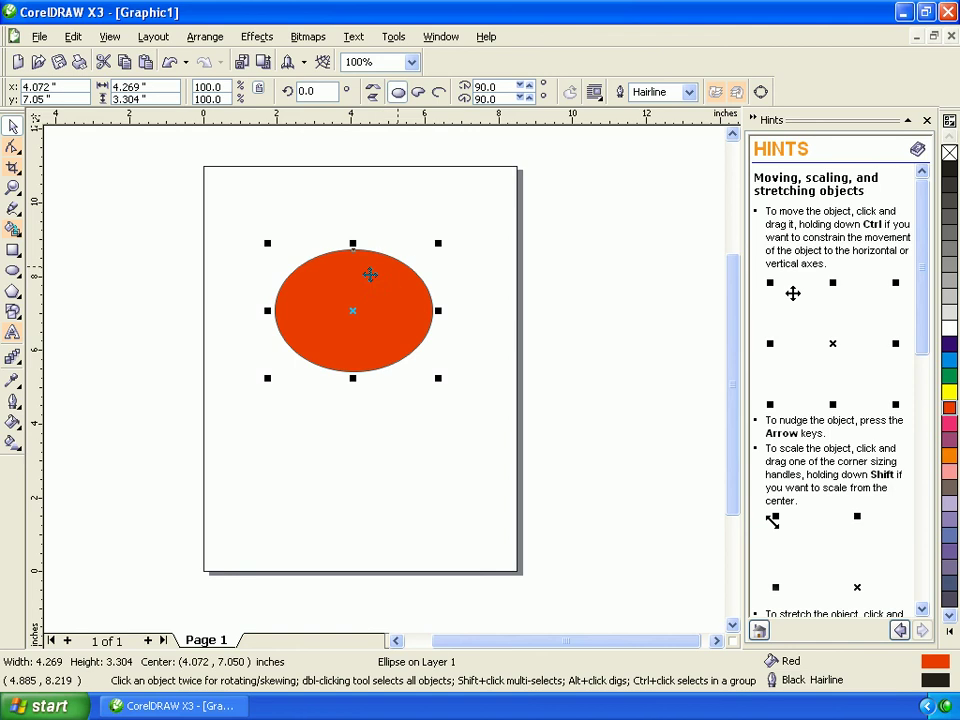
pyautogui.moveTo(370, 274); pyautogui.dragTo(377, 331)
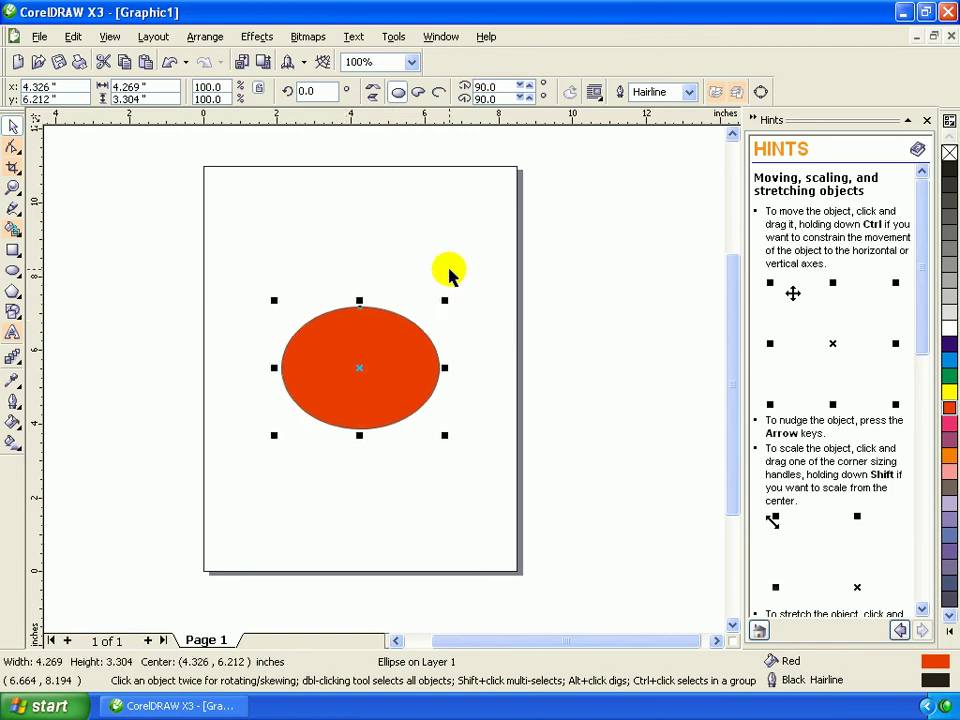
pyautogui.click(377, 328)
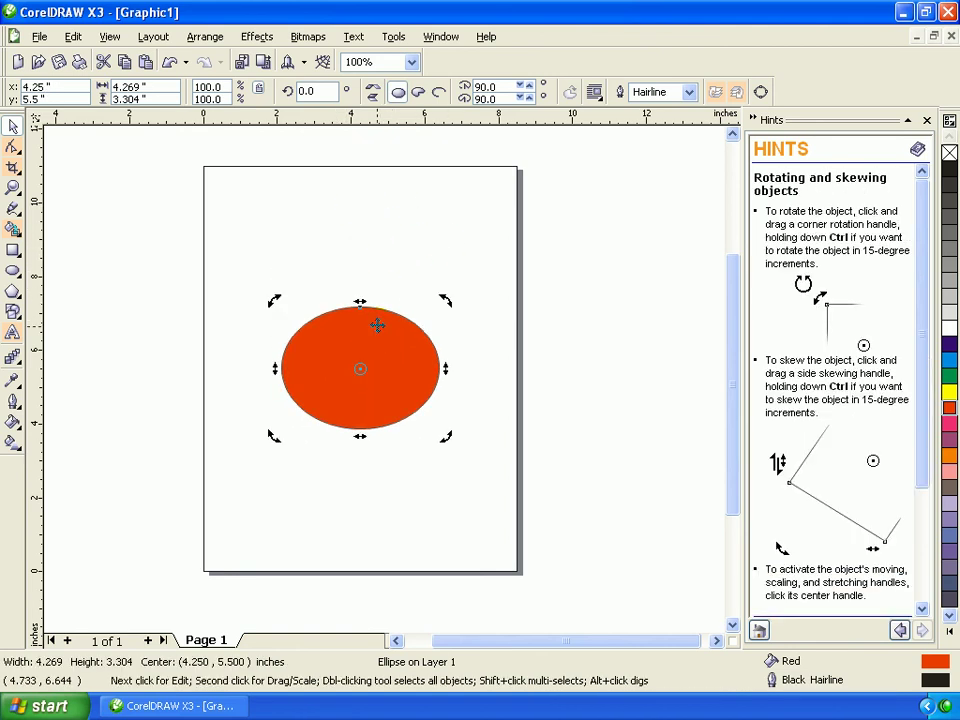
pyautogui.click(256, 36)
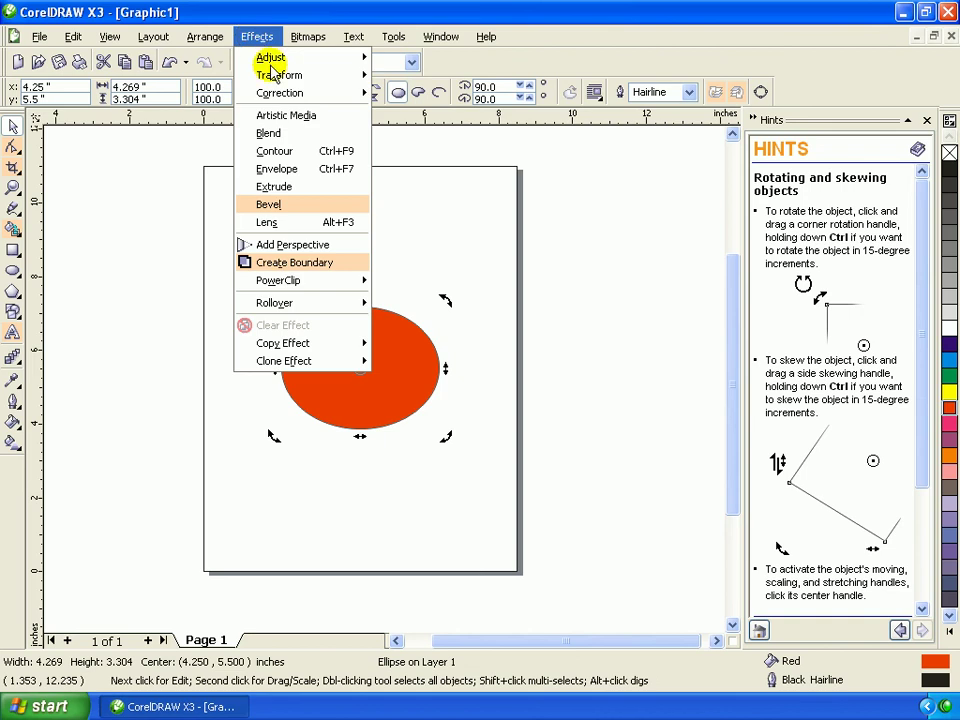
# Choose a Soft edge bevel extending to centre with a black shadow colour.
pyautogui.click(281, 207)
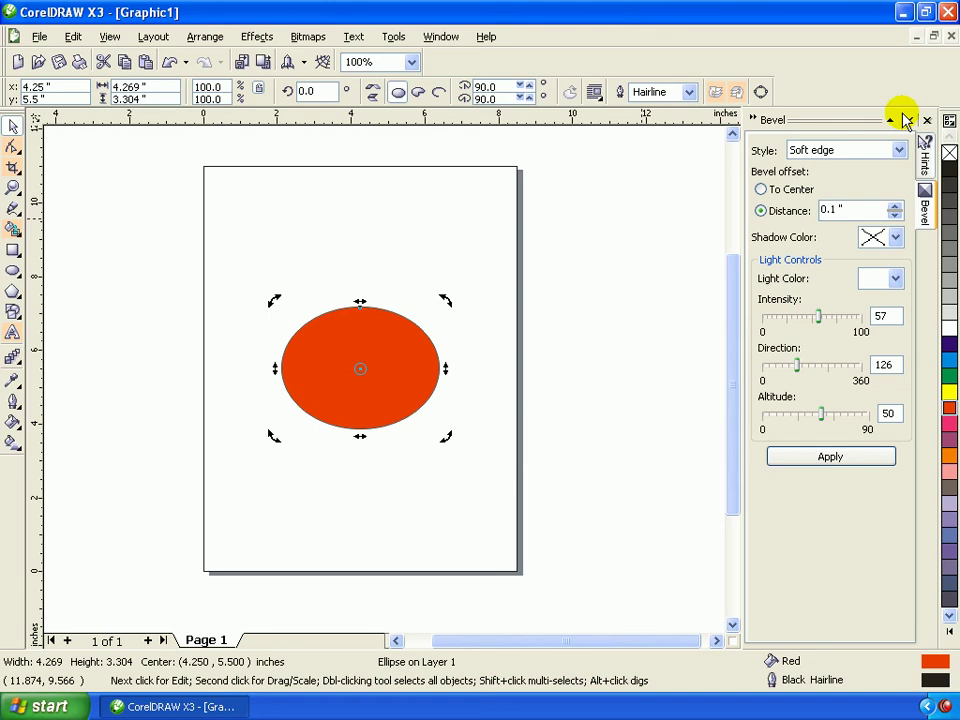
pyautogui.click(901, 151)
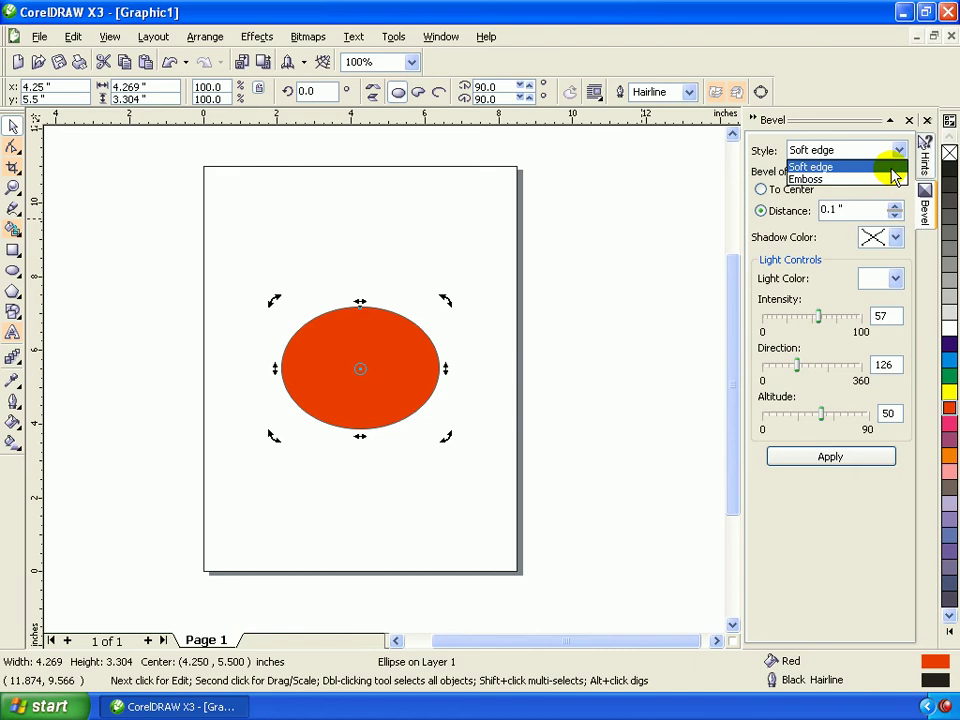
pyautogui.click(892, 167)
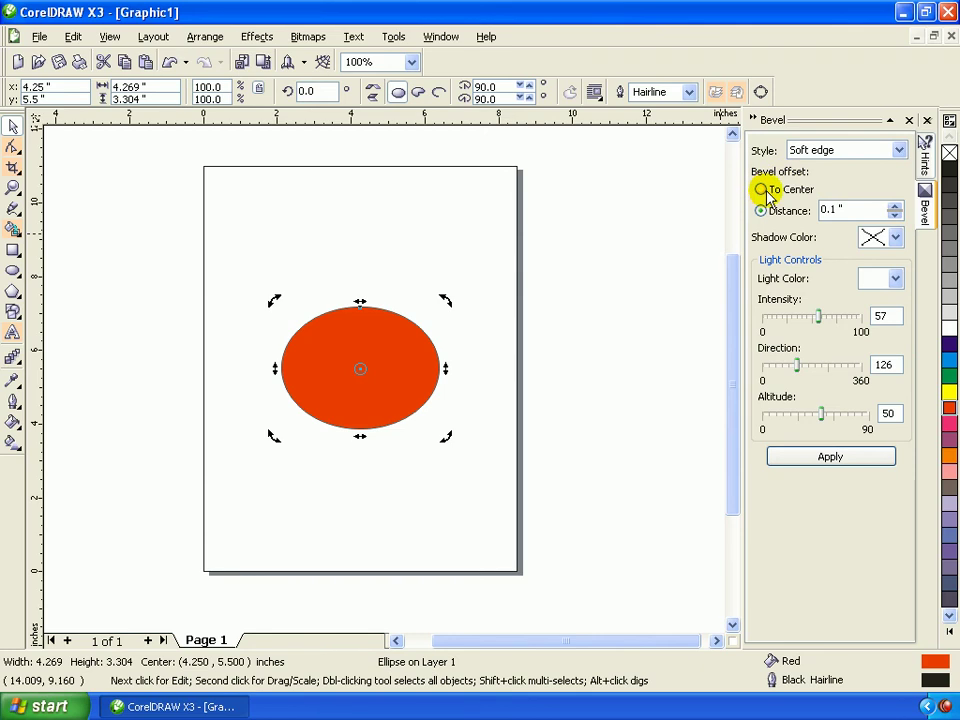
pyautogui.click(762, 190)
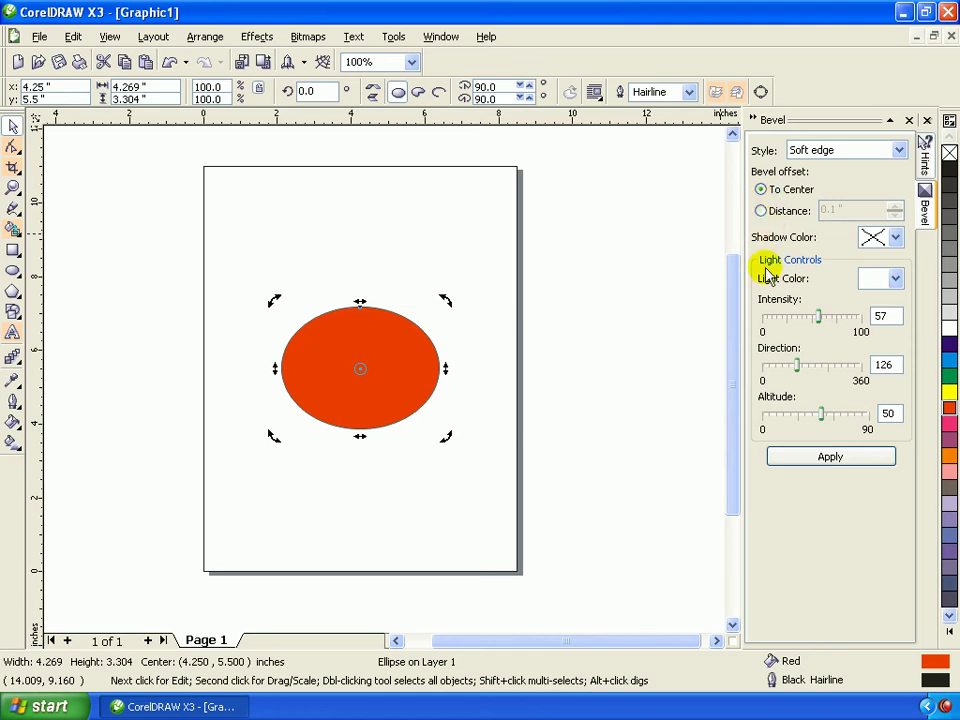
pyautogui.click(896, 240)
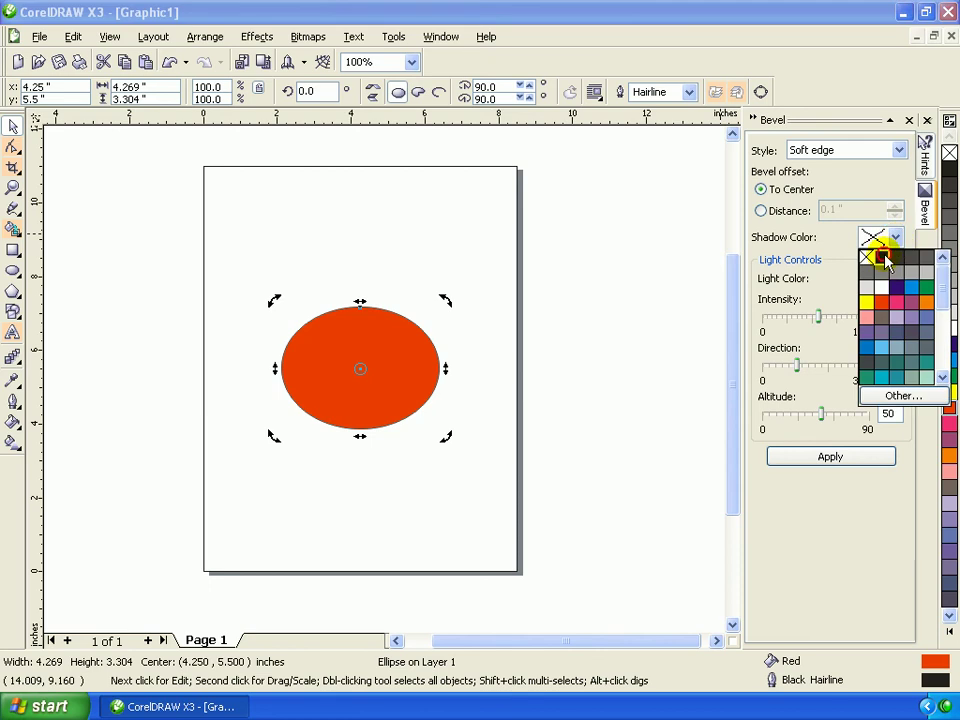
pyautogui.click(882, 258)
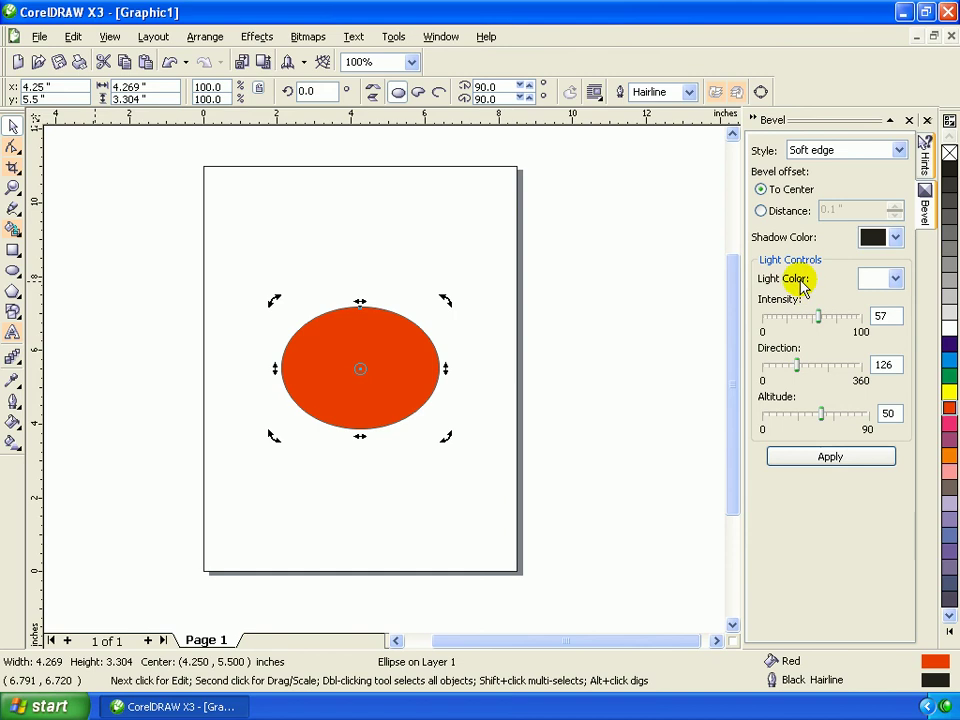
# Set yellow light at intensity 65, direction 143, altitude 47, and apply the bevel.
pyautogui.click(896, 279)
pyautogui.click(924, 299)
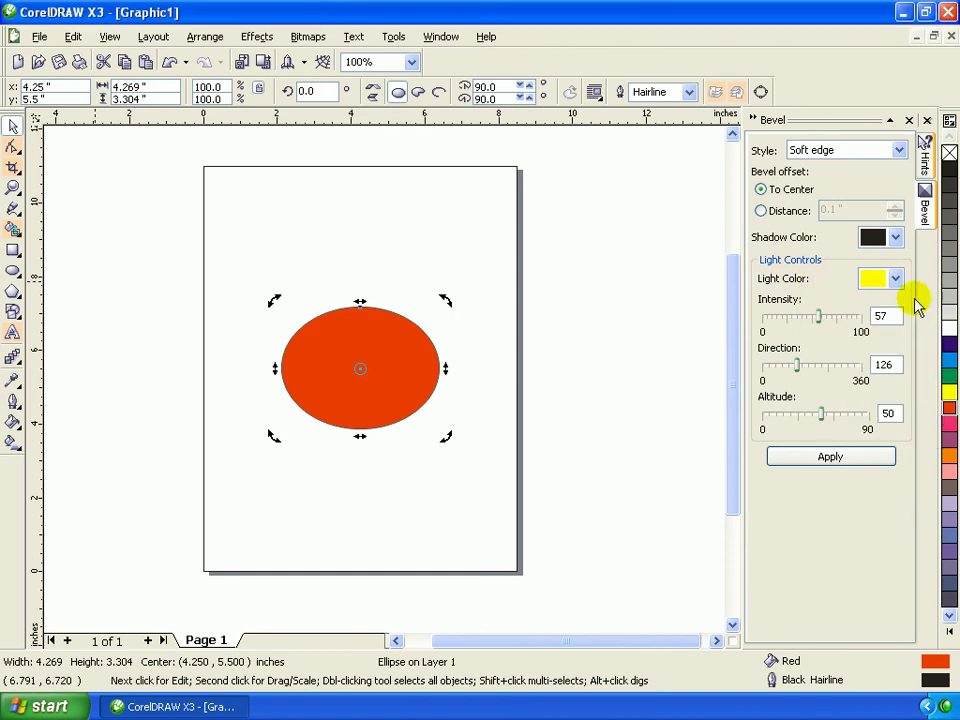
pyautogui.moveTo(821, 317); pyautogui.dragTo(824, 318)
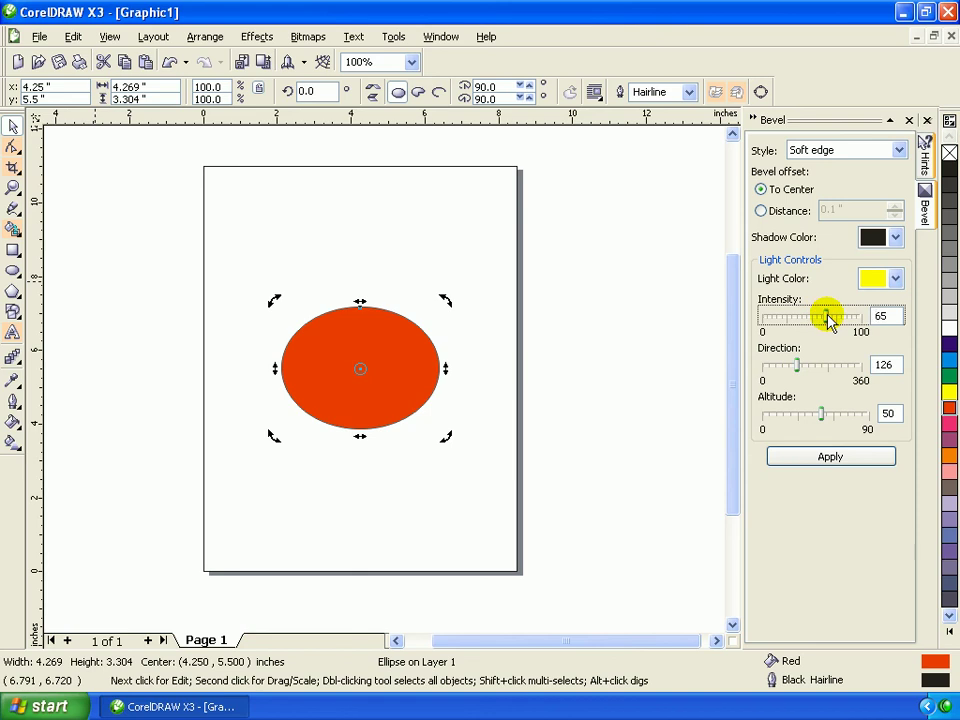
pyautogui.moveTo(799, 365); pyautogui.dragTo(805, 366)
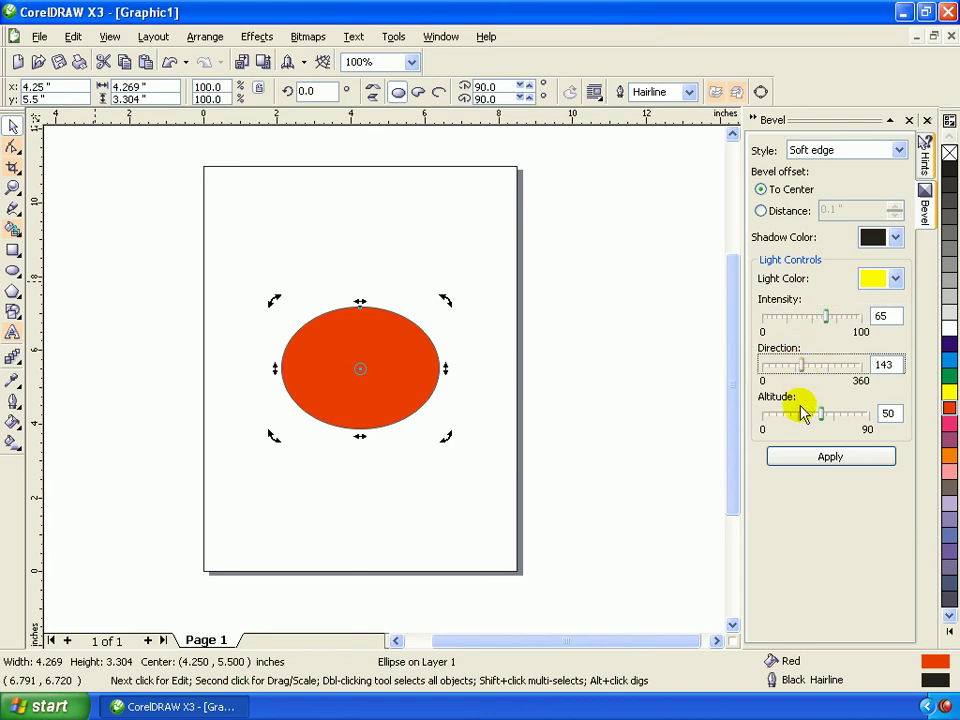
pyautogui.moveTo(820, 415)
pyautogui.mouseDown()
pyautogui.moveTo(824, 425)
pyautogui.moveTo(832, 416)
pyautogui.moveTo(806, 418)
pyautogui.moveTo(816, 418)
pyautogui.mouseUp()
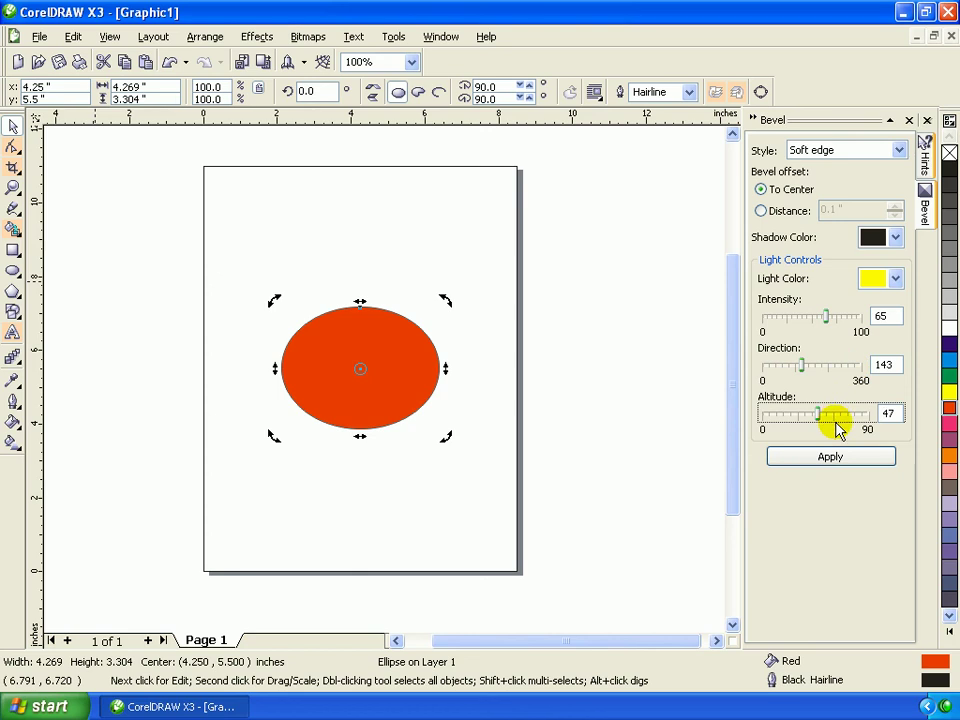
pyautogui.click(830, 458)
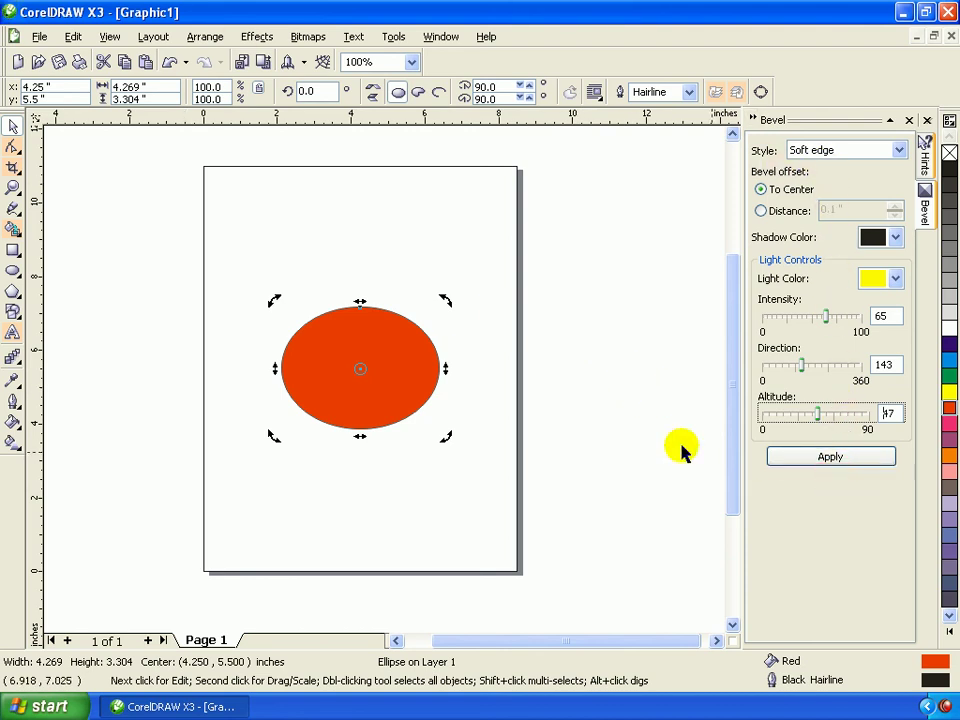
pyautogui.click(835, 455)
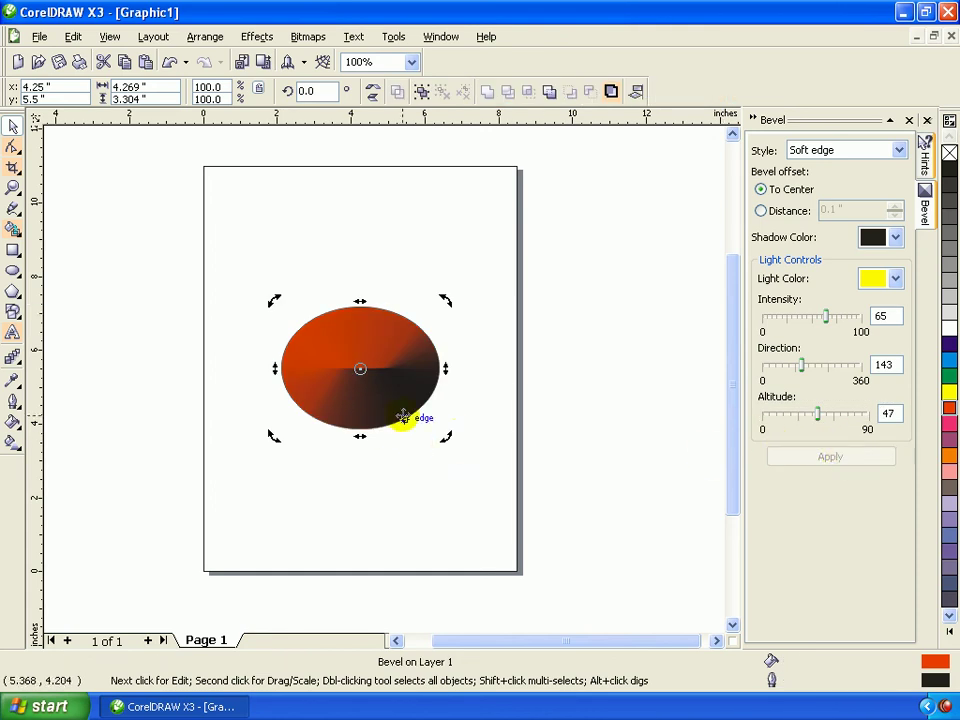
# Move the bevelled ellipse slightly lower and apply light intensity 28.
pyautogui.moveTo(394, 368); pyautogui.dragTo(394, 392)
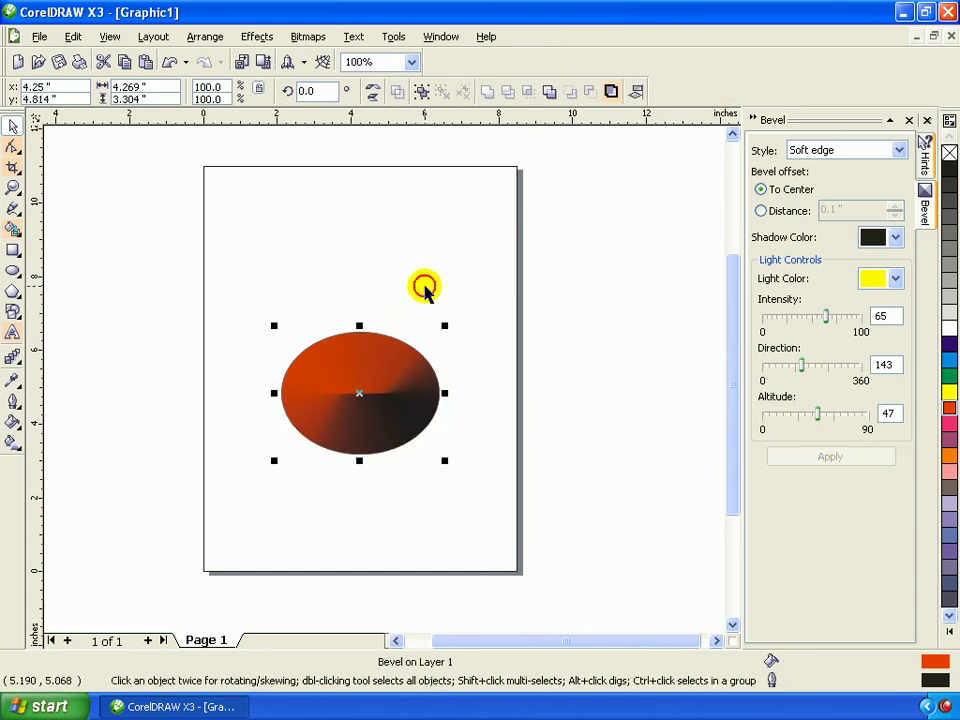
pyautogui.click(424, 288)
pyautogui.click(386, 392)
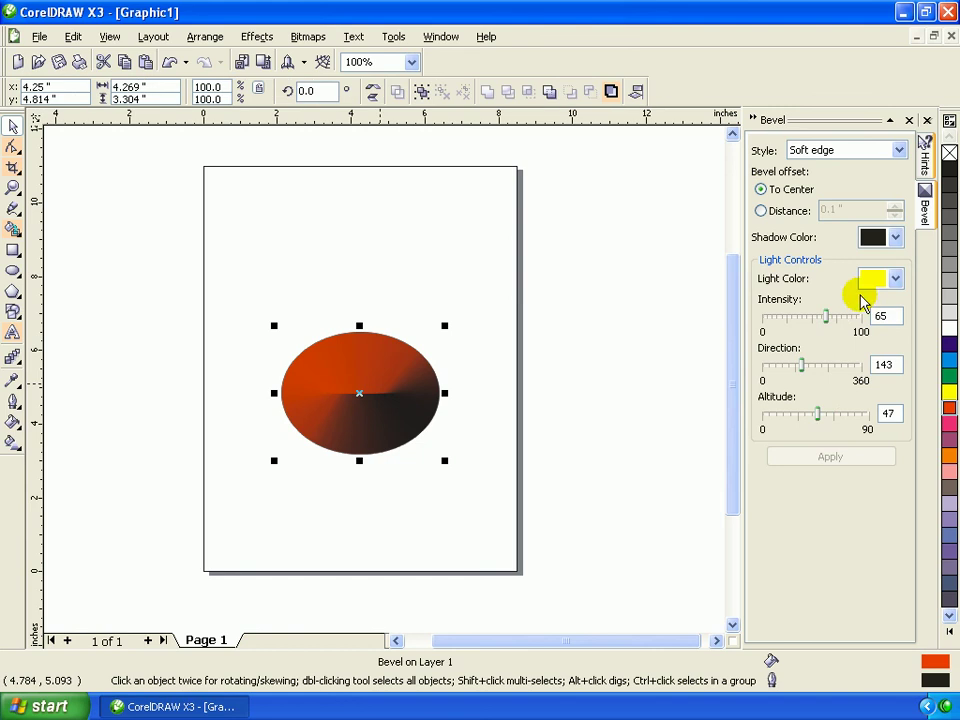
pyautogui.moveTo(826, 316); pyautogui.dragTo(803, 318)
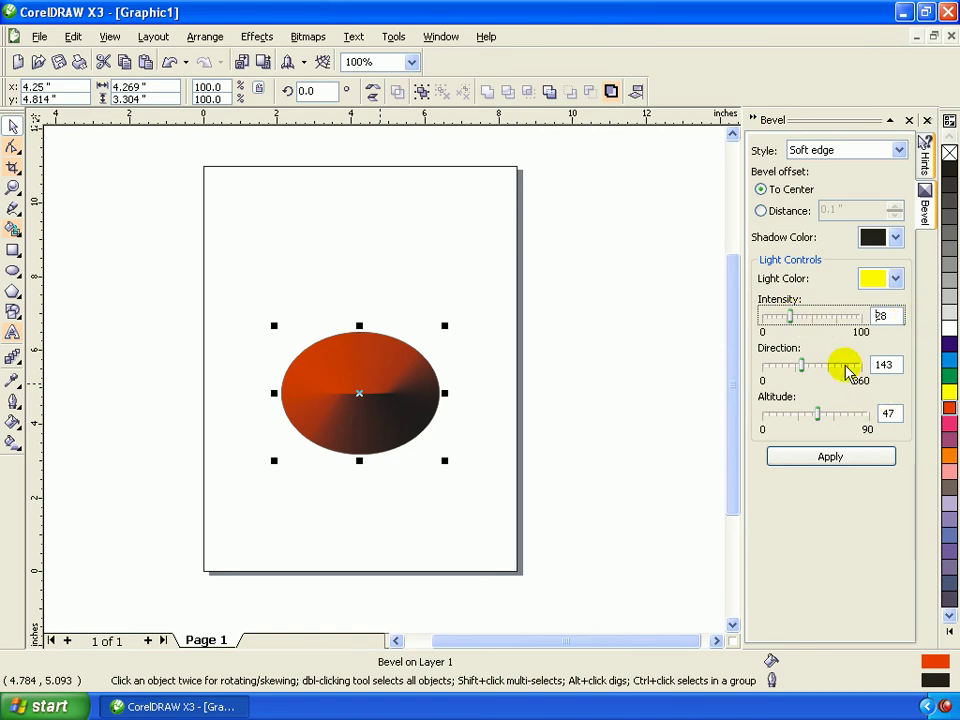
pyautogui.click(830, 456)
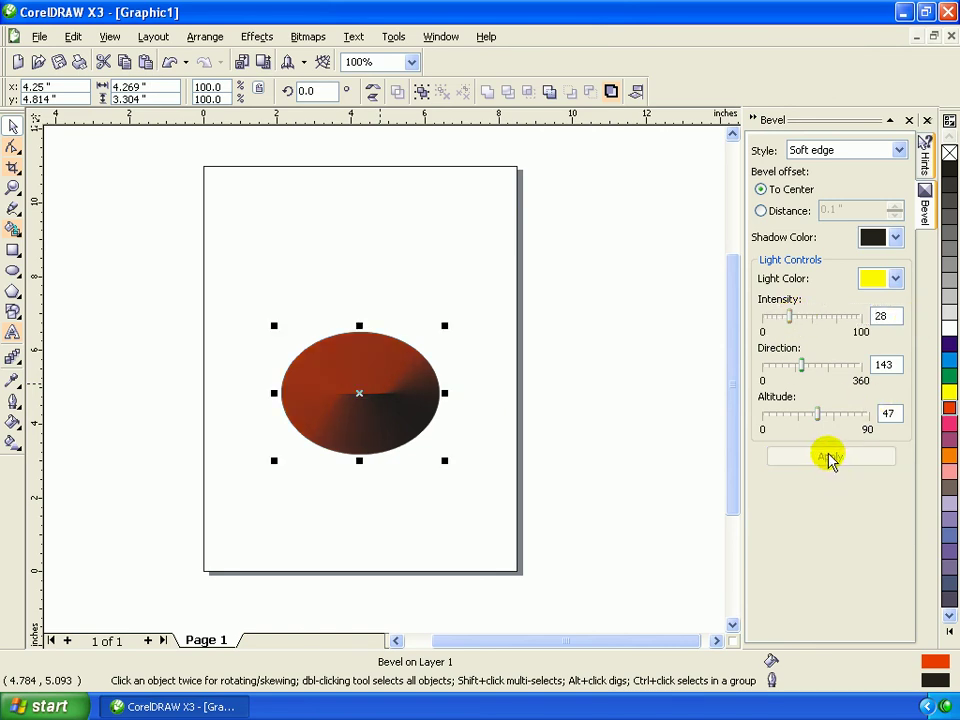
# Apply light direction 102 and altitude 43 to the bevel.
pyautogui.moveTo(804, 368); pyautogui.dragTo(791, 366)
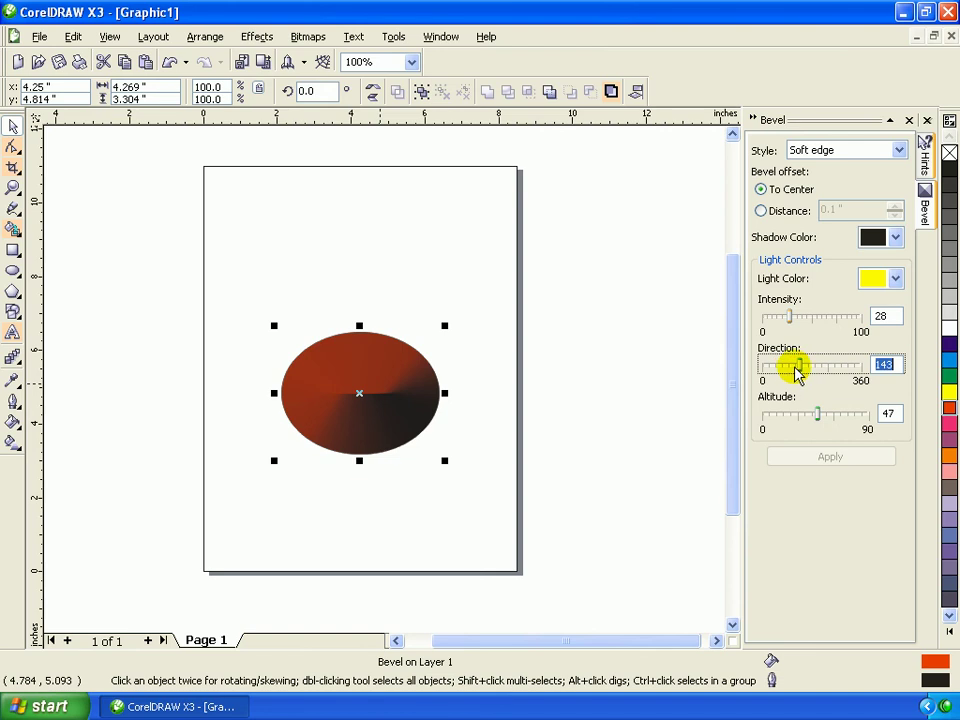
pyautogui.moveTo(817, 416); pyautogui.dragTo(811, 414)
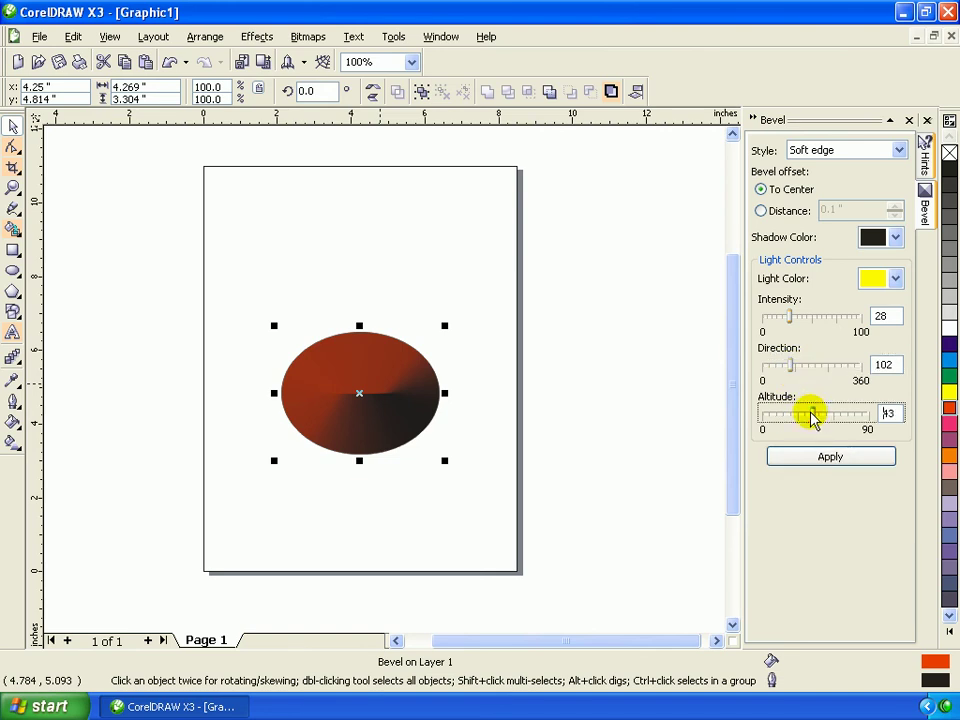
pyautogui.click(830, 457)
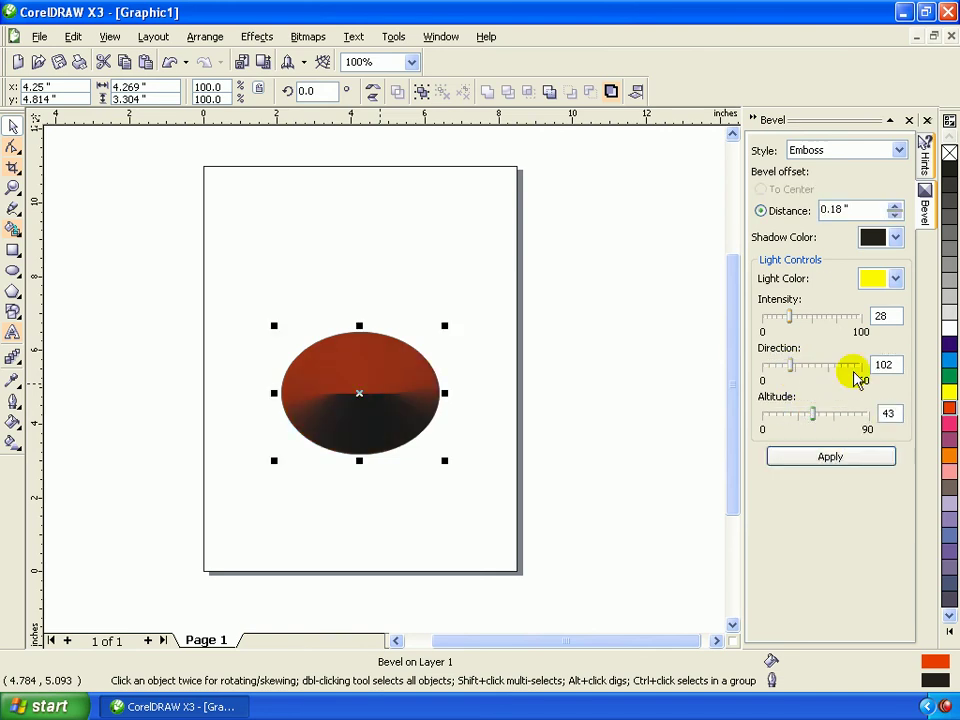
# Emboss the red ellipse, shift it around, then delete it.
pyautogui.click(848, 456)
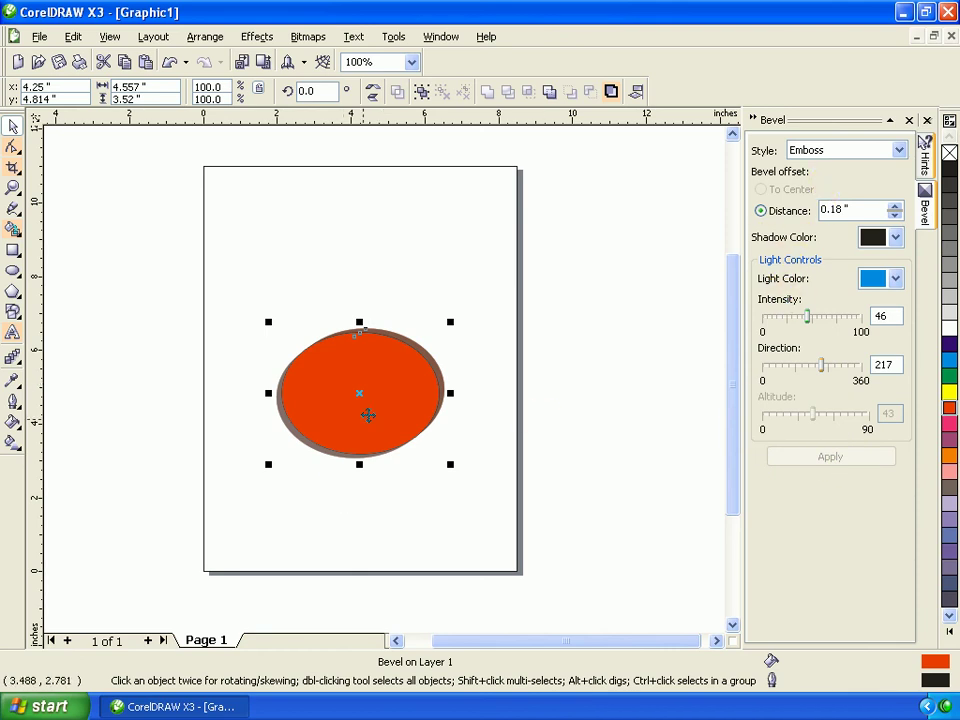
pyautogui.moveTo(362, 372); pyautogui.dragTo(377, 327)
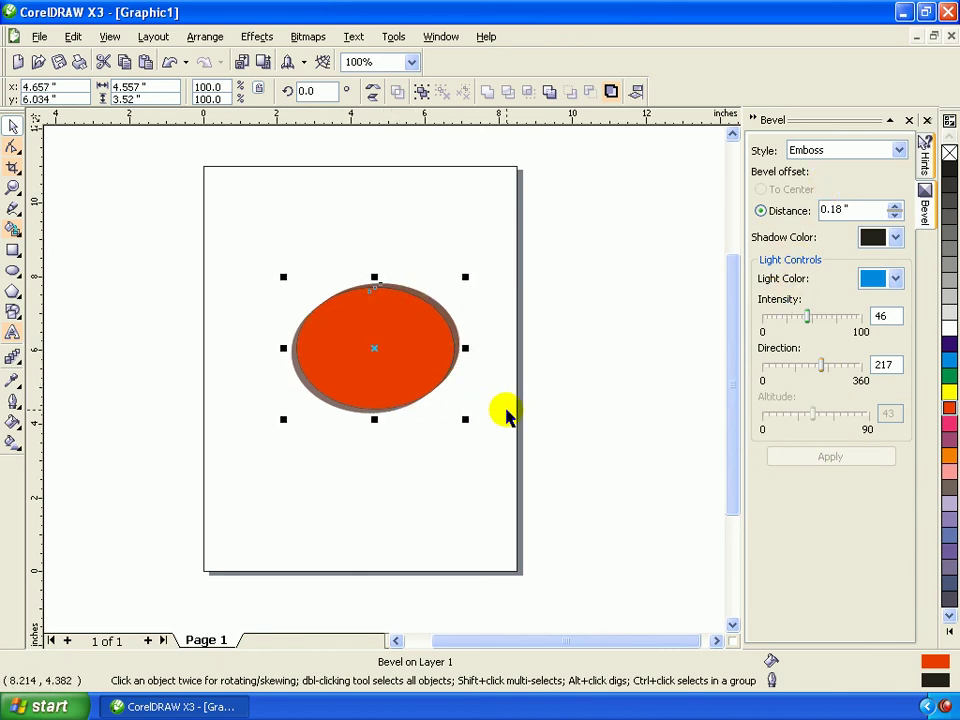
pyautogui.click(505, 415)
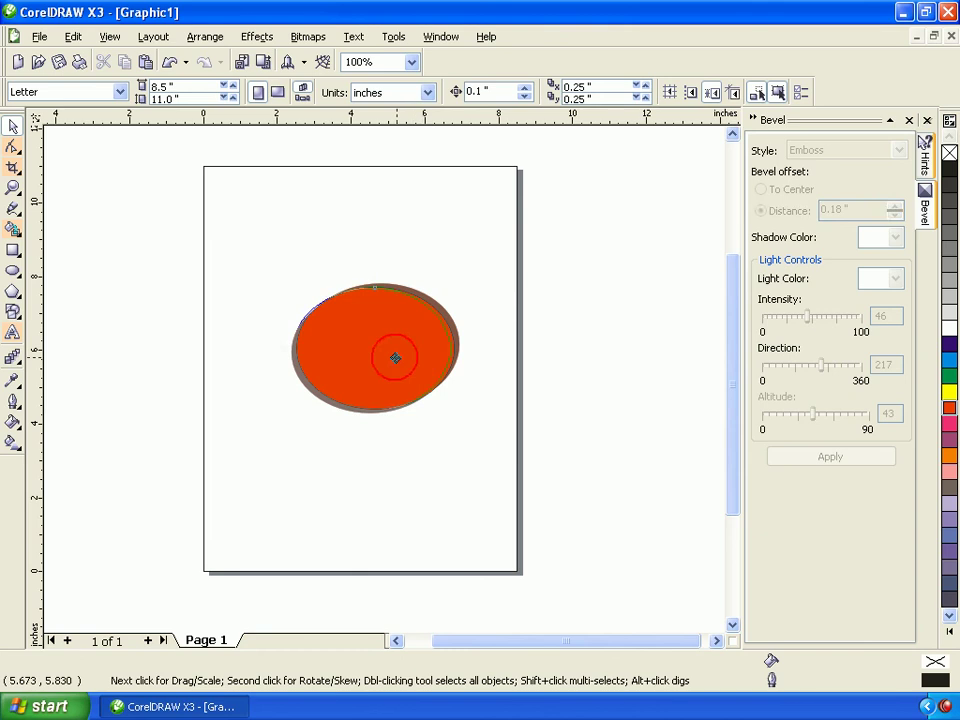
pyautogui.moveTo(395, 357); pyautogui.dragTo(371, 330)
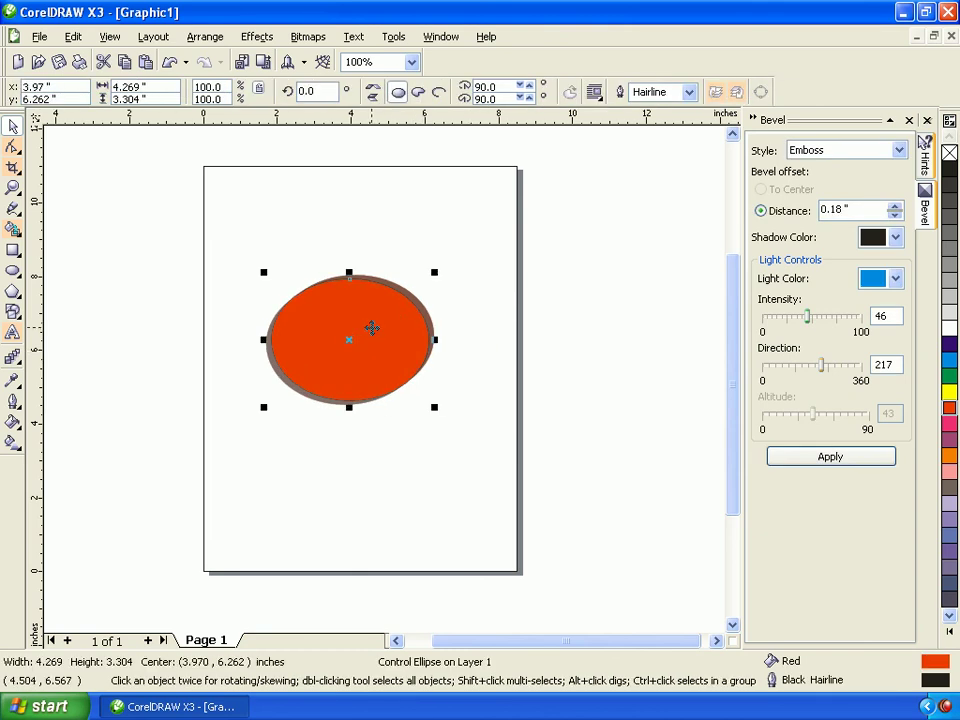
pyautogui.press('Delete')
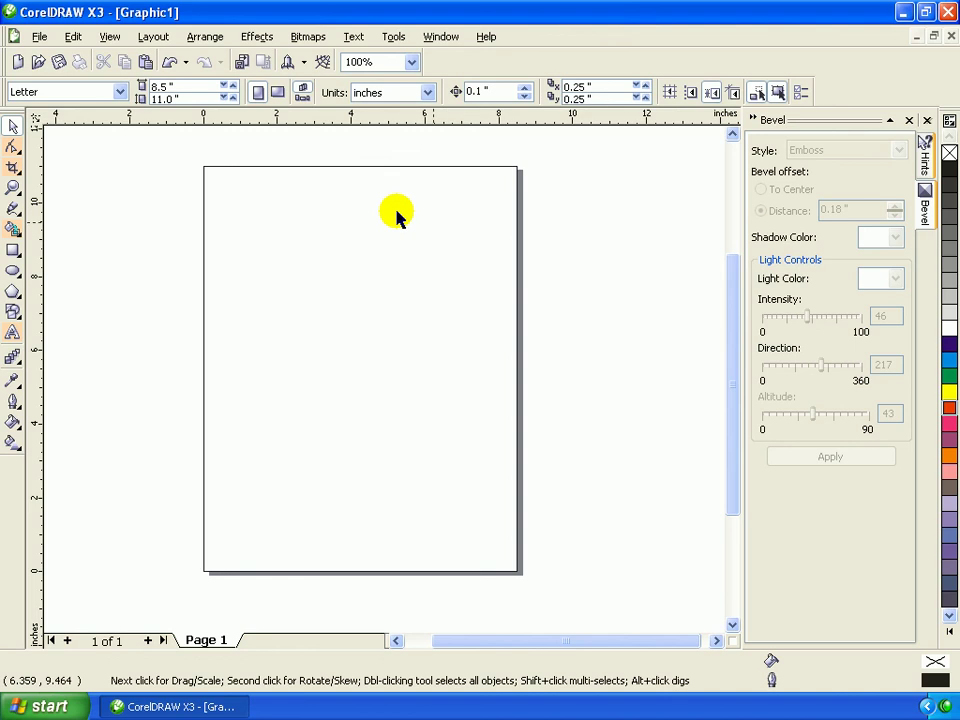
# Open and dismiss the Effects menu, then bring up the Curve tool flyout.
pyautogui.click(257, 40)
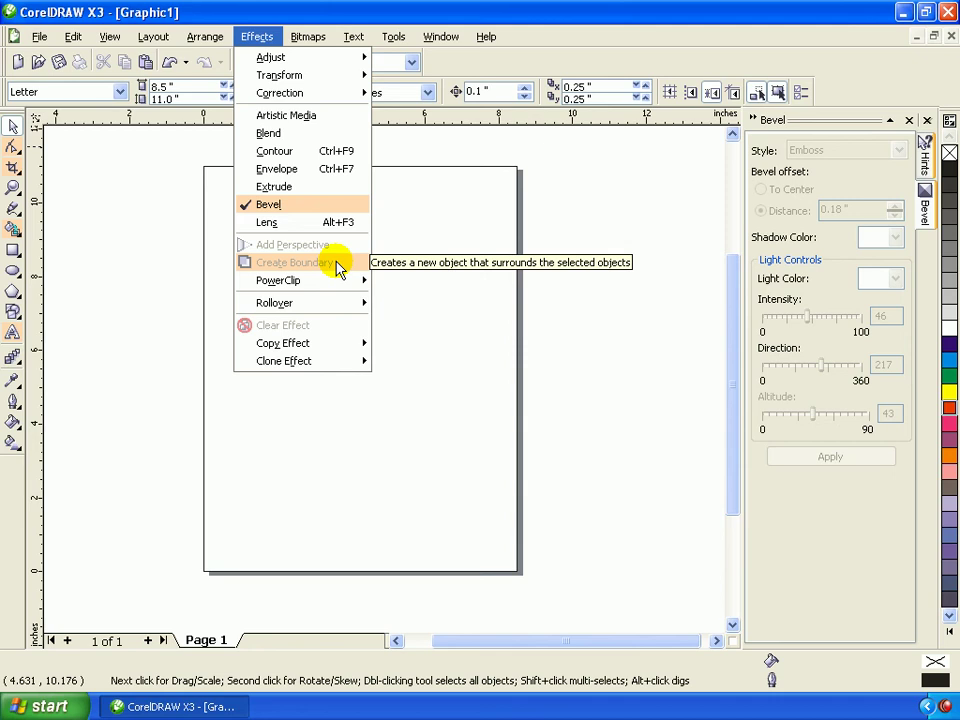
pyautogui.click(403, 369)
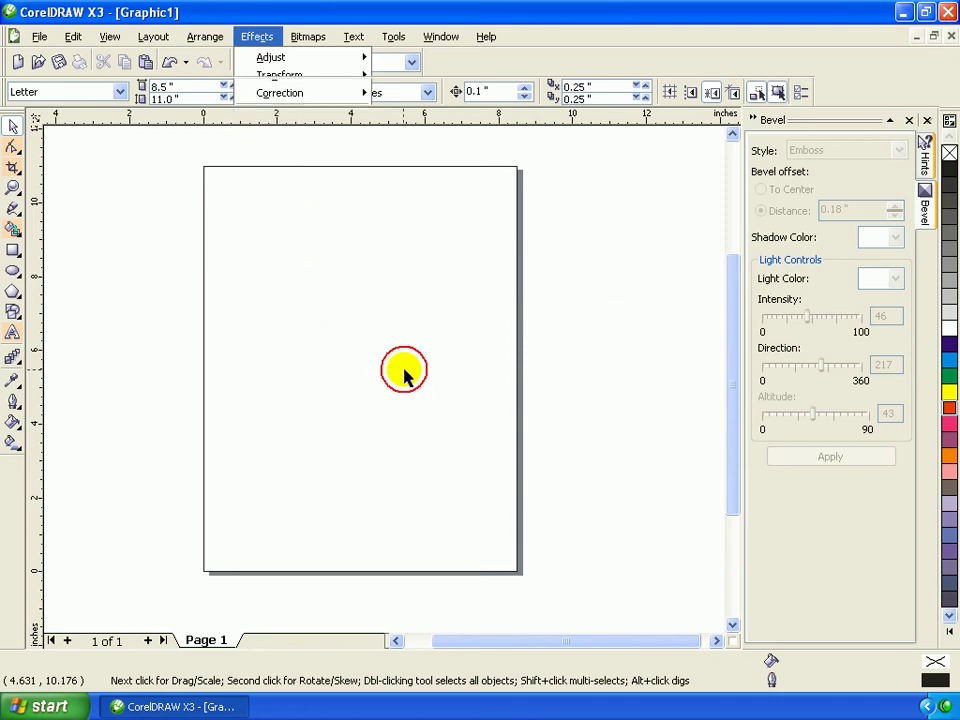
pyautogui.click(22, 215)
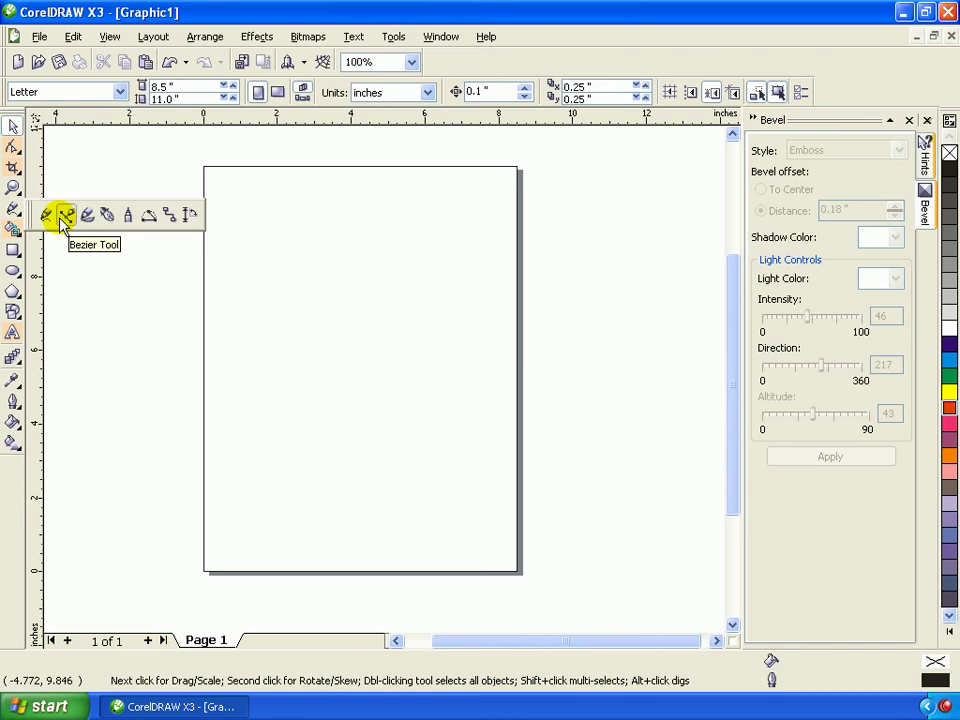
# Draw a closed four-node smooth curve with the Bezier tool.
pyautogui.click(65, 218)
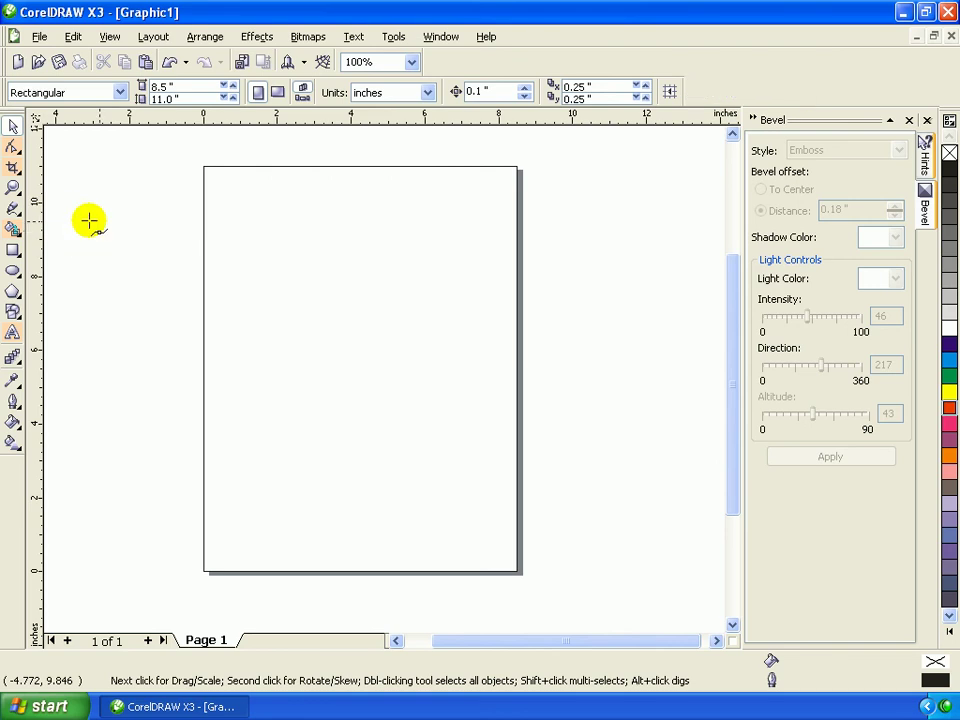
pyautogui.click(304, 327)
pyautogui.moveTo(429, 219); pyautogui.dragTo(510, 188)
pyautogui.moveTo(475, 313)
pyautogui.mouseDown()
pyautogui.moveTo(451, 340)
pyautogui.moveTo(448, 369)
pyautogui.mouseUp()
pyautogui.moveTo(258, 545); pyautogui.dragTo(176, 334)
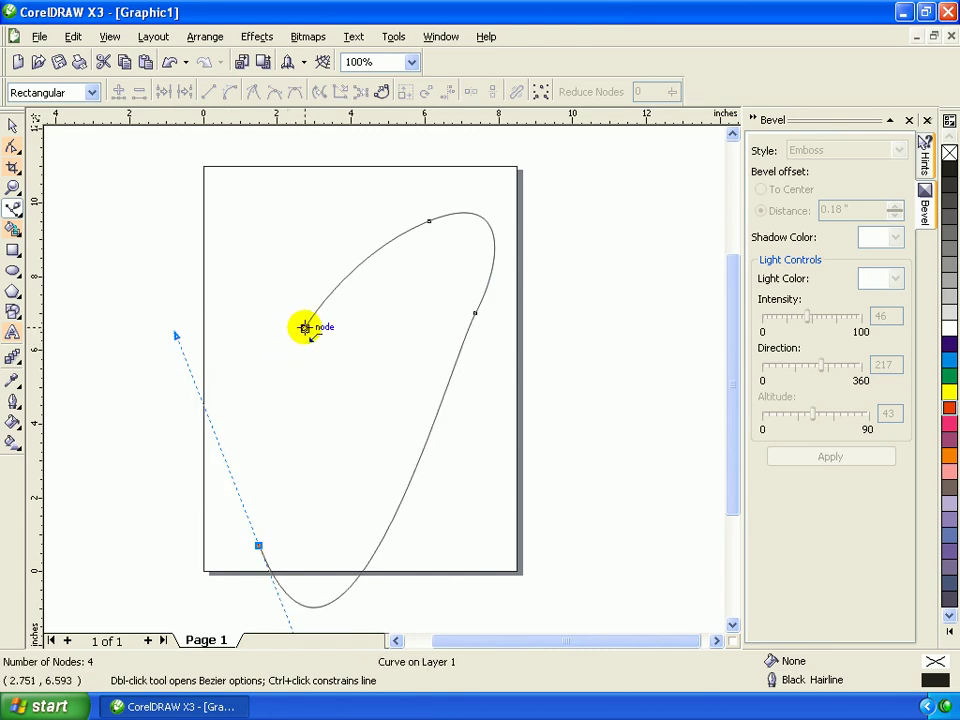
pyautogui.moveTo(304, 327); pyautogui.dragTo(253, 437)
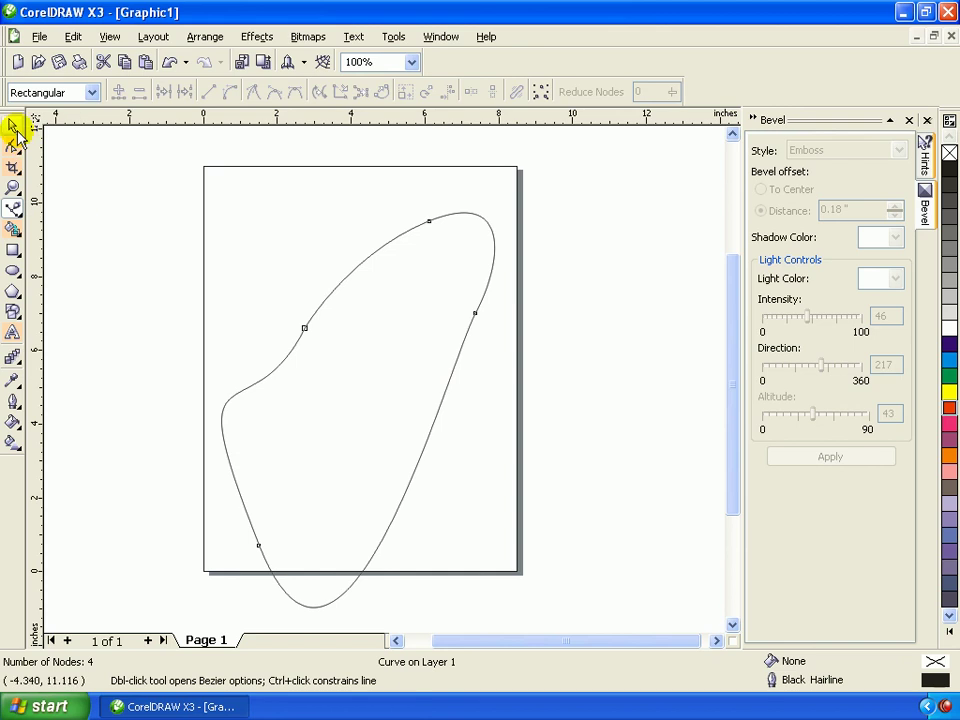
# Move the blob up, fill it with 20% Black, and nudge it left and down.
pyautogui.click(13, 125)
pyautogui.moveTo(445, 297); pyautogui.dragTo(455, 285)
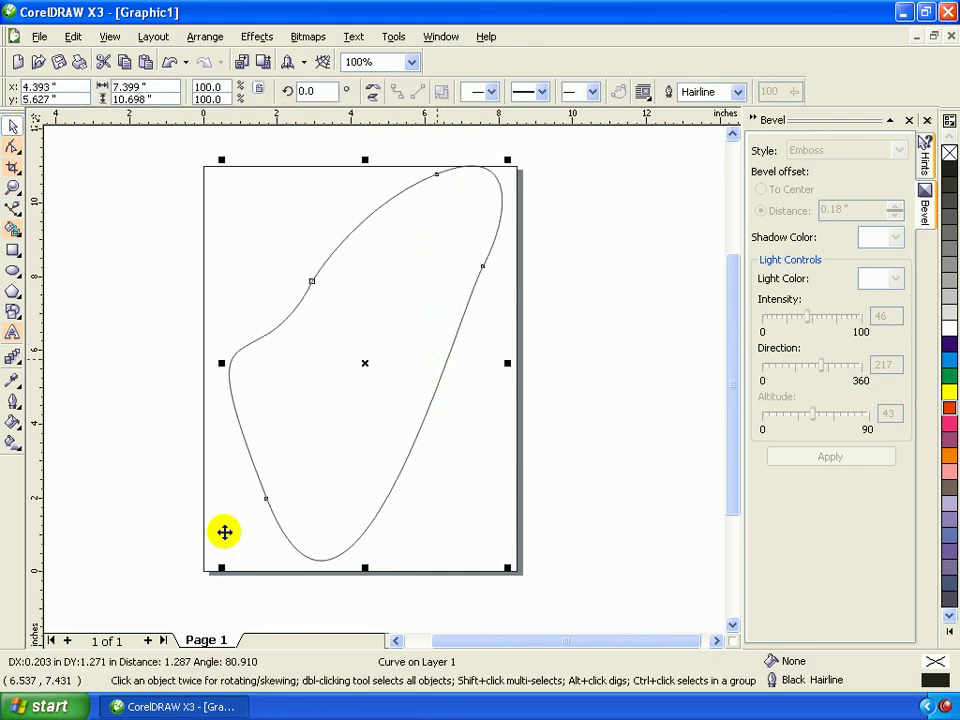
pyautogui.click(946, 297)
pyautogui.click(390, 321)
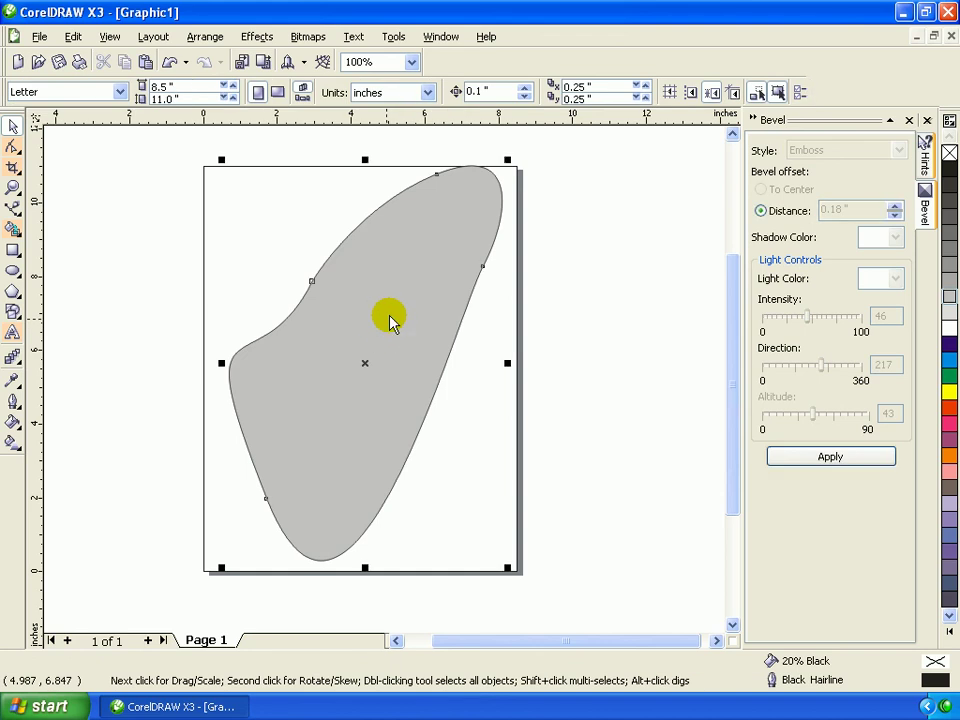
pyautogui.press('Left')
pyautogui.press('Down')
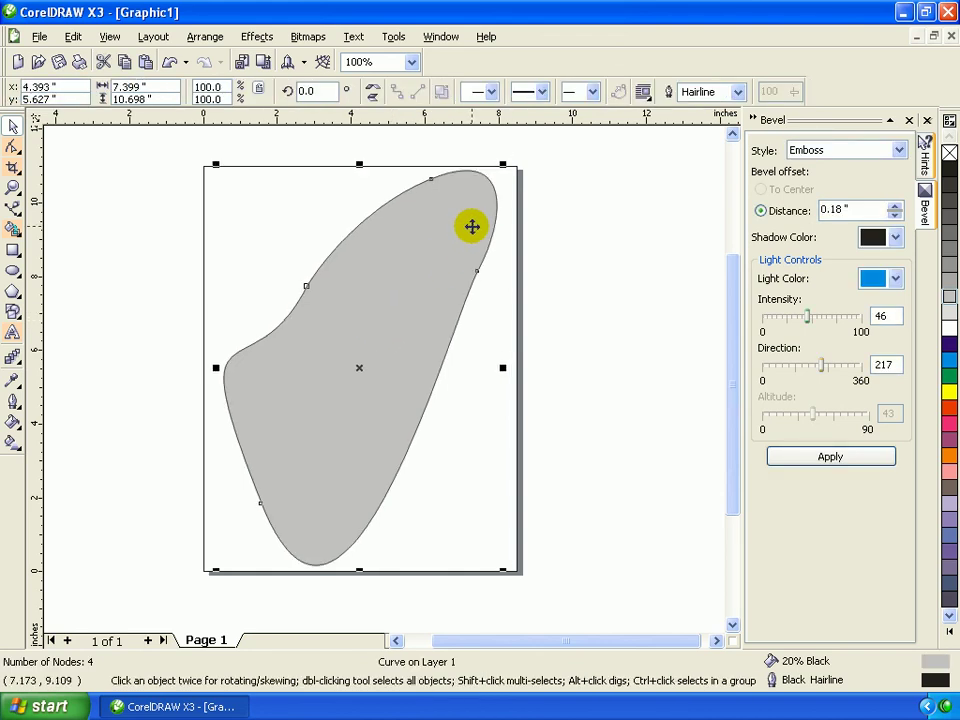
pyautogui.click(615, 289)
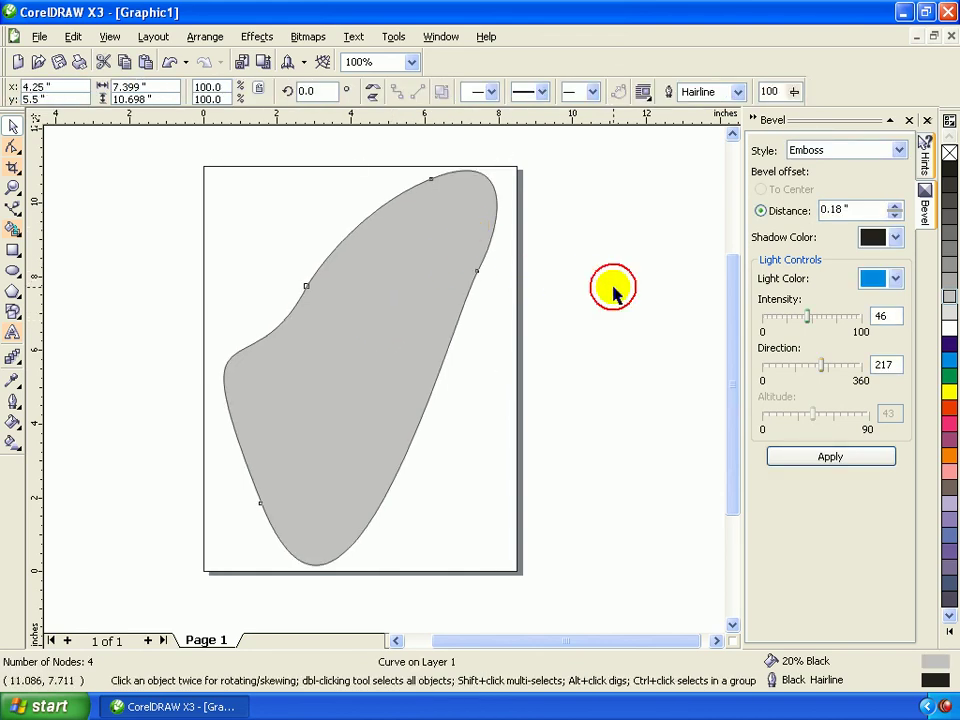
# Create a boundary outline around the grey blob with Effects > Create Boundary.
pyautogui.click(471, 272)
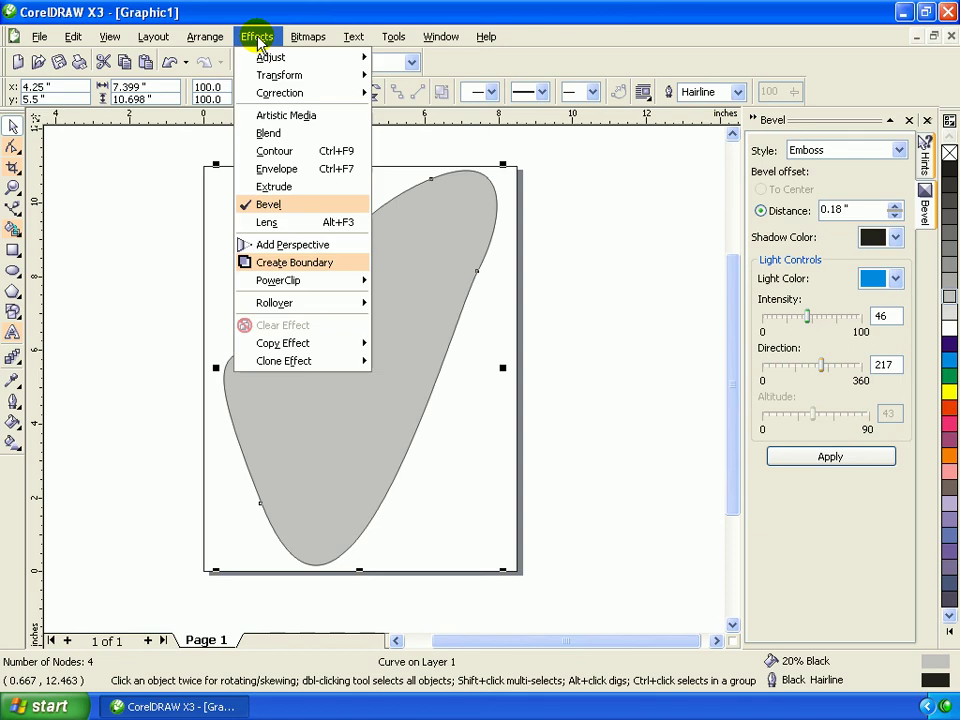
pyautogui.click(256, 38)
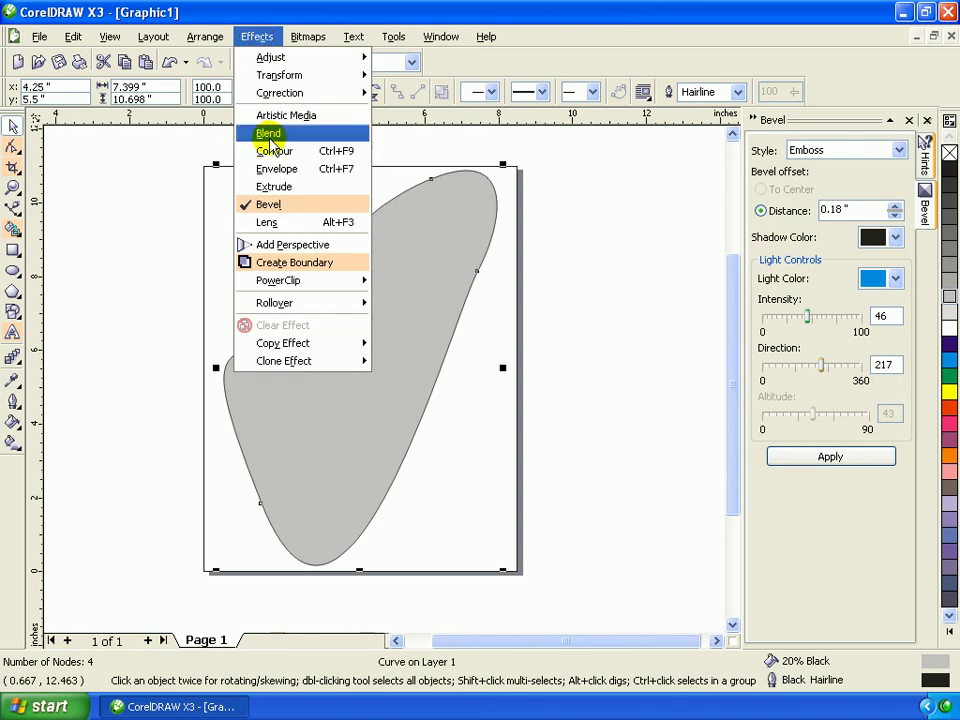
pyautogui.click(299, 264)
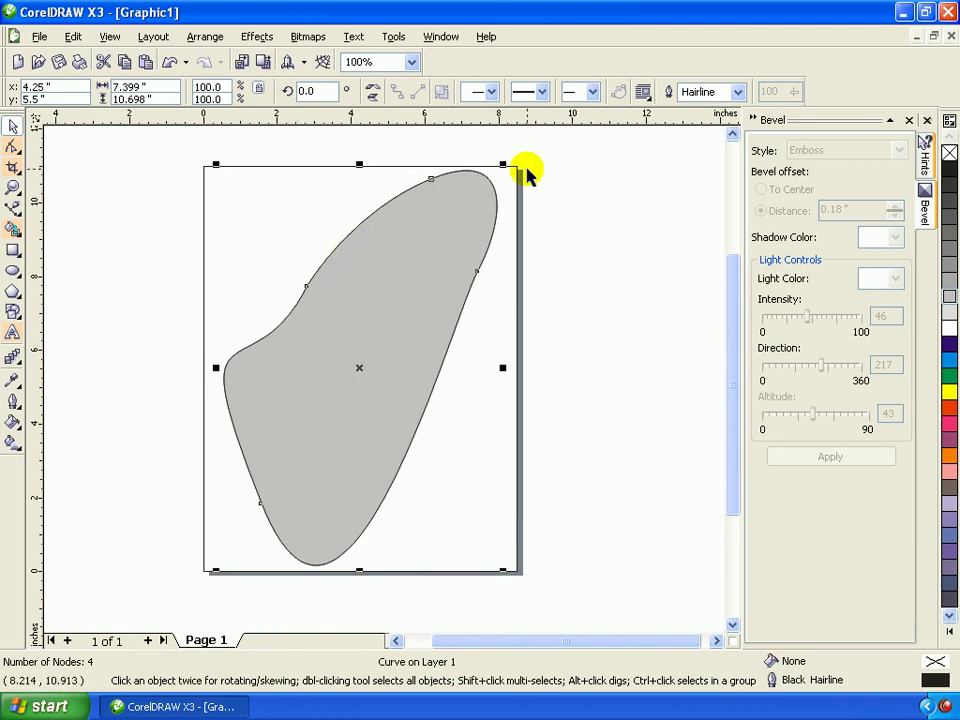
# Give the boundary an 8.0 pt outline and drag it to the left of the grey blob.
pyautogui.click(540, 93)
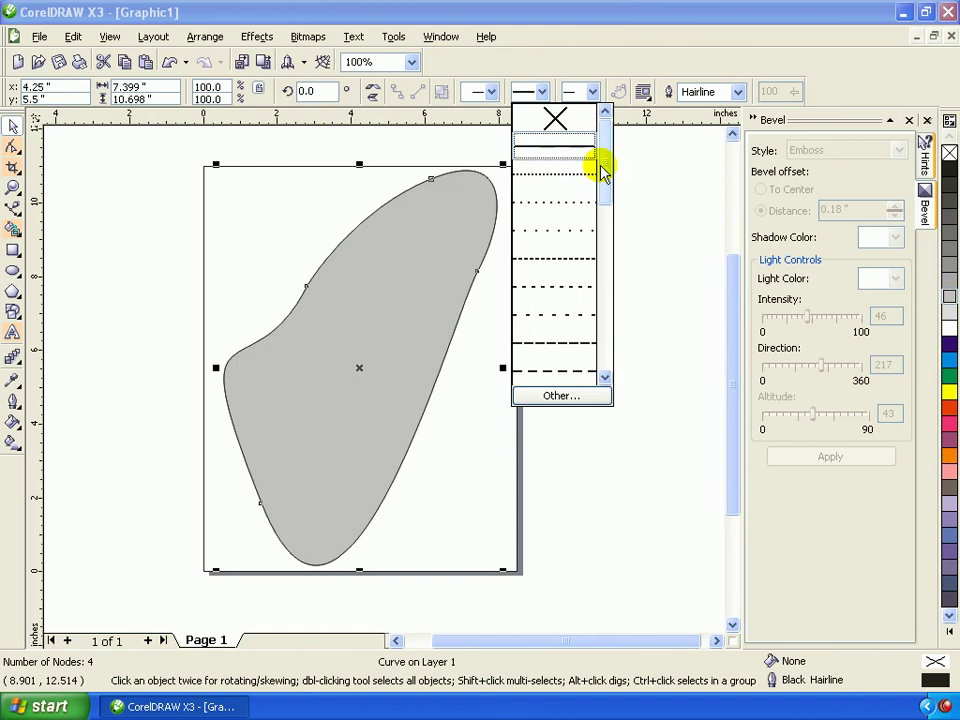
pyautogui.moveTo(610, 150)
pyautogui.mouseDown()
pyautogui.moveTo(617, 268)
pyautogui.moveTo(608, 285)
pyautogui.mouseUp()
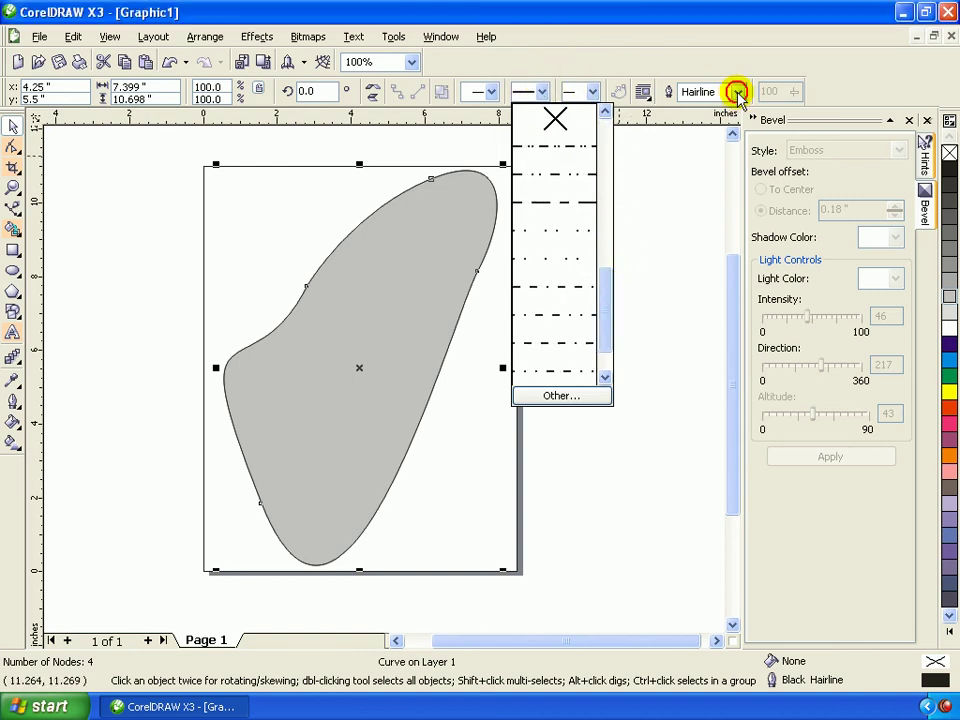
pyautogui.click(739, 93)
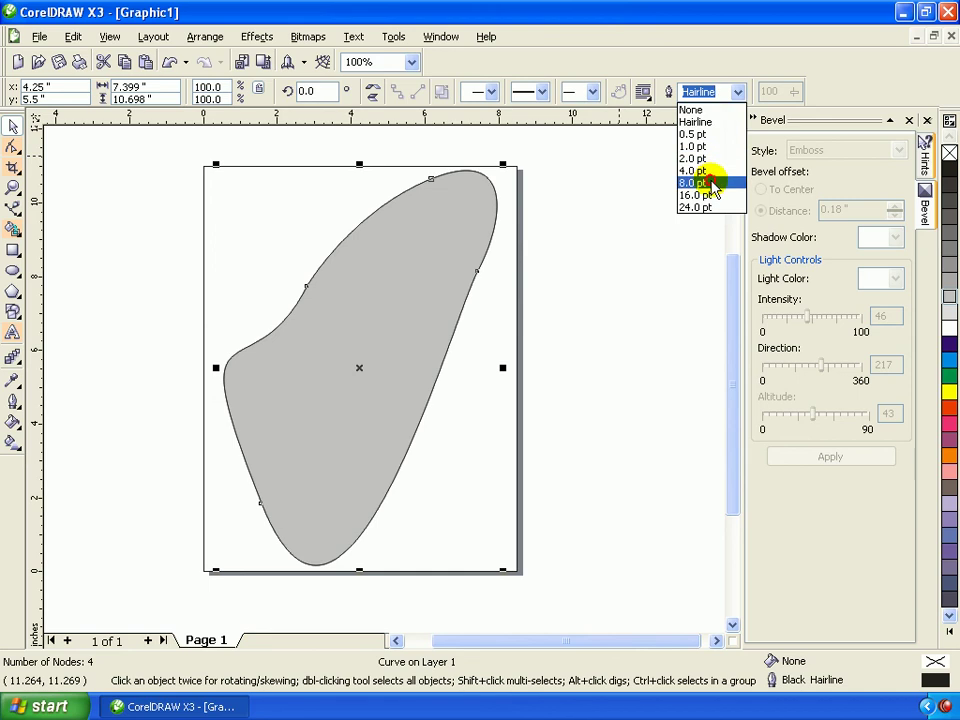
pyautogui.click(710, 184)
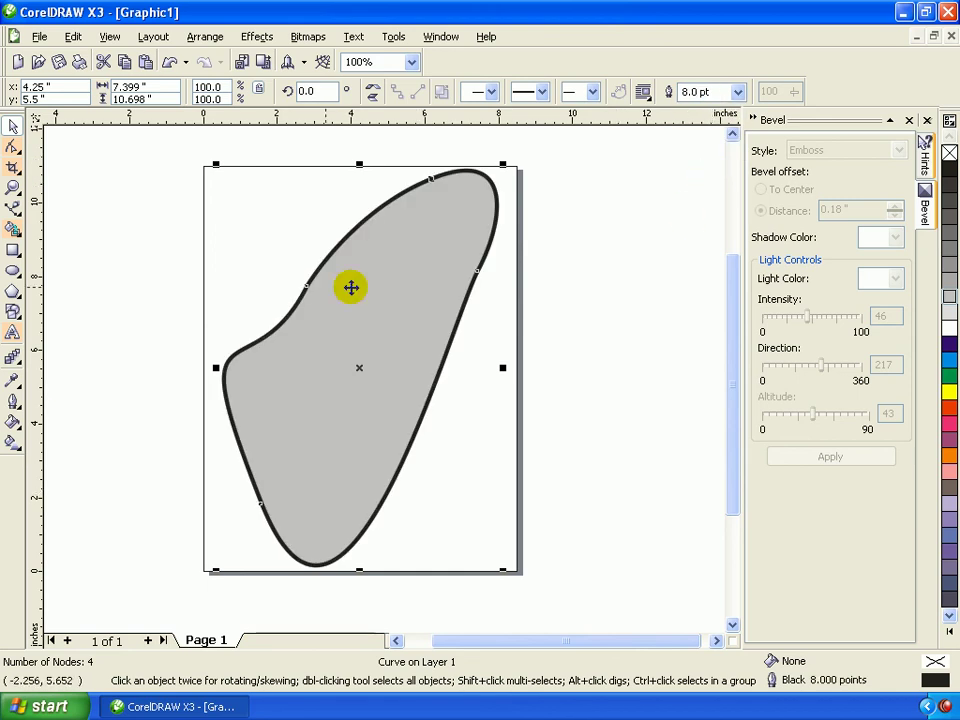
pyautogui.moveTo(364, 287); pyautogui.dragTo(274, 284)
pyautogui.moveTo(336, 336)
pyautogui.mouseDown()
pyautogui.moveTo(279, 316)
pyautogui.moveTo(407, 330)
pyautogui.mouseUp()
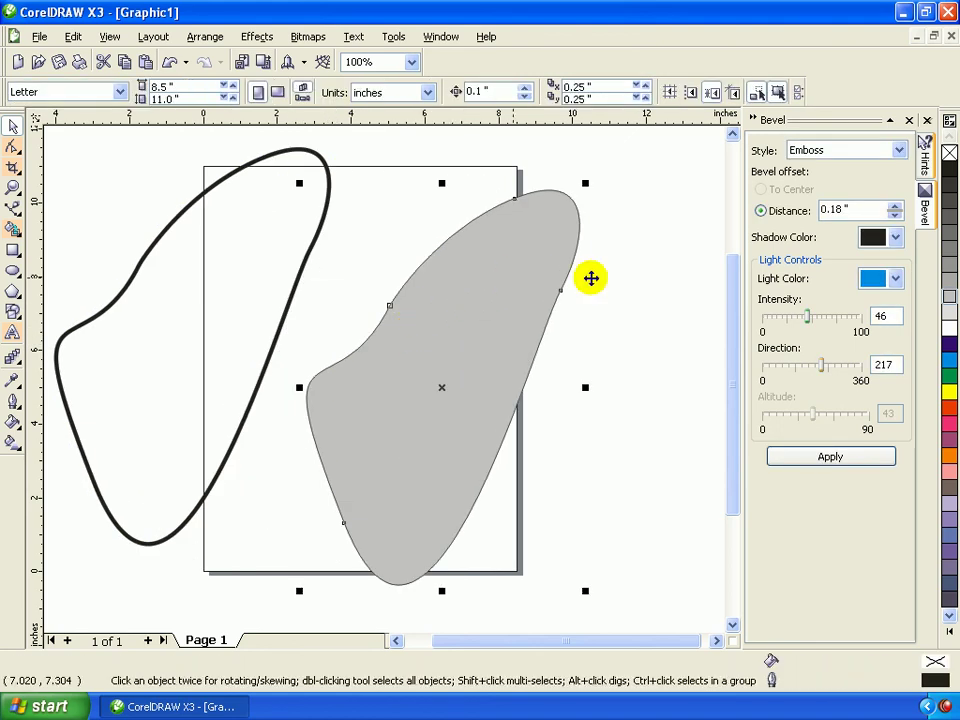
# Select and deselect the blob shapes, then open and close the Effects menu.
pyautogui.click(527, 283)
pyautogui.click(612, 284)
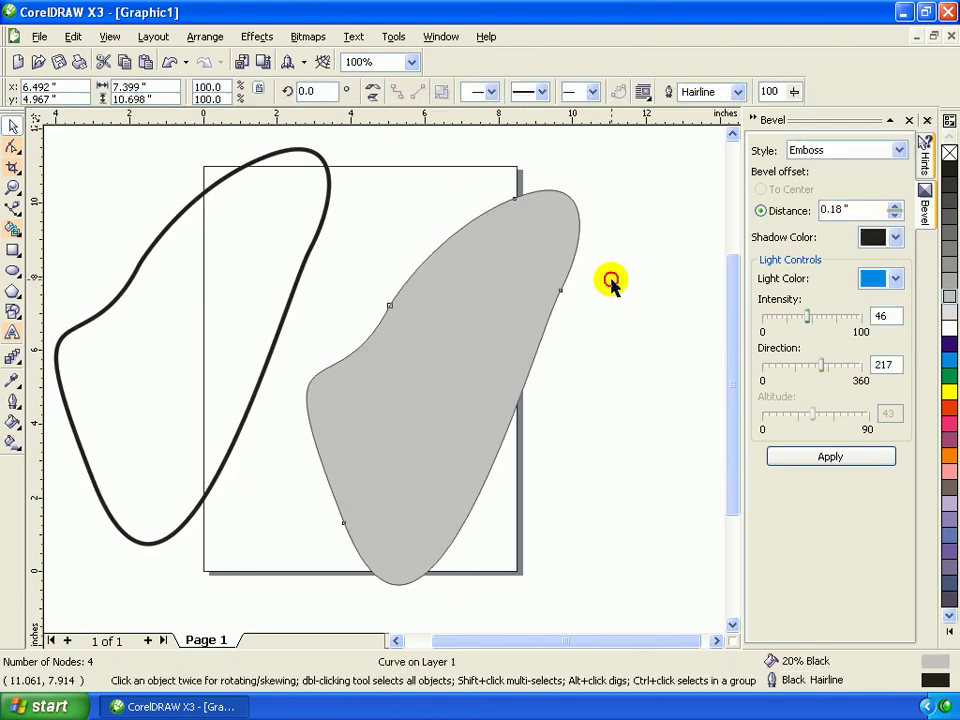
pyautogui.click(612, 284)
pyautogui.click(256, 36)
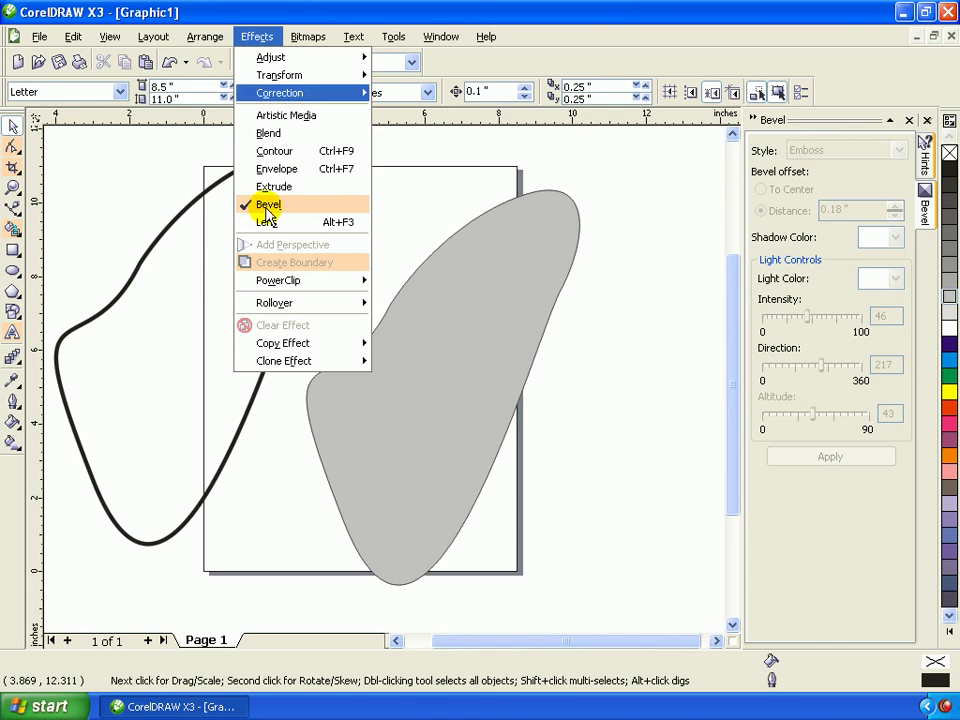
pyautogui.click(421, 215)
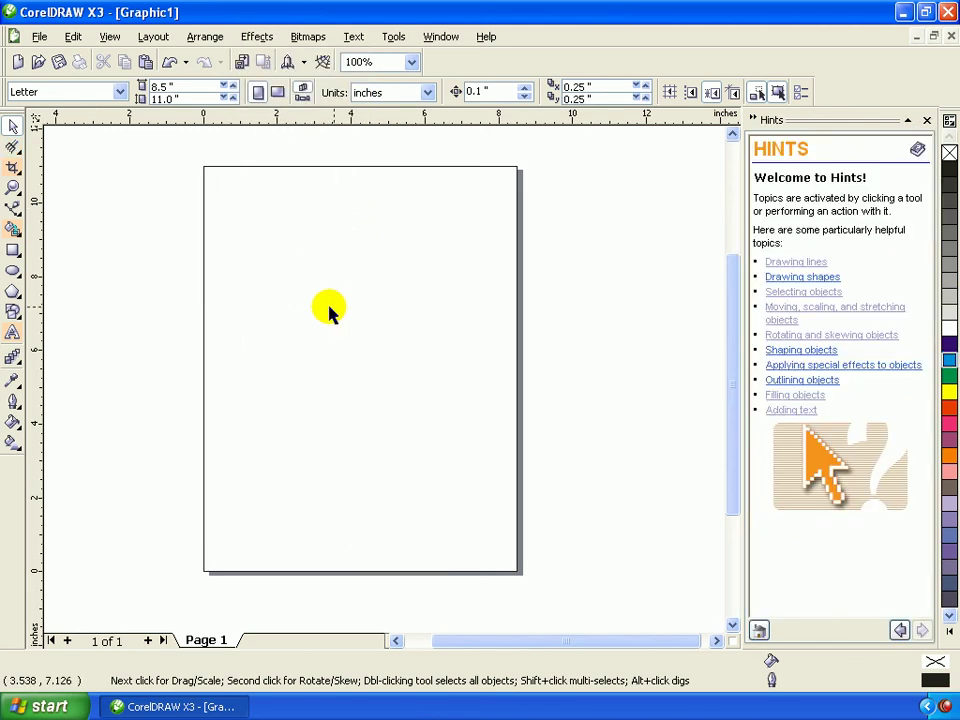
pyautogui.click(73, 36)
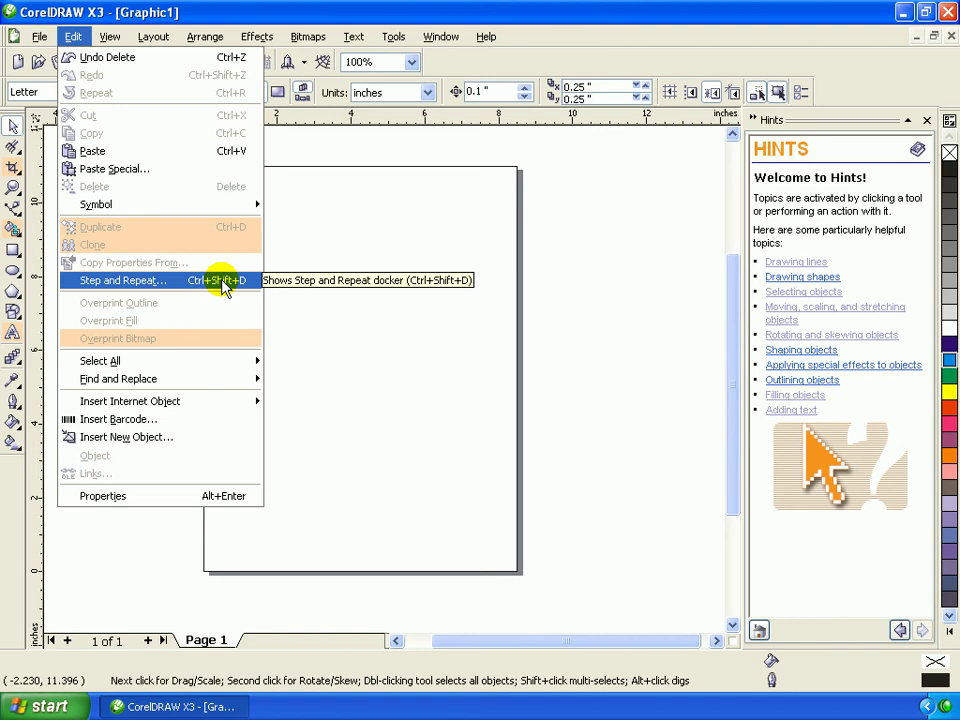
pyautogui.click(324, 310)
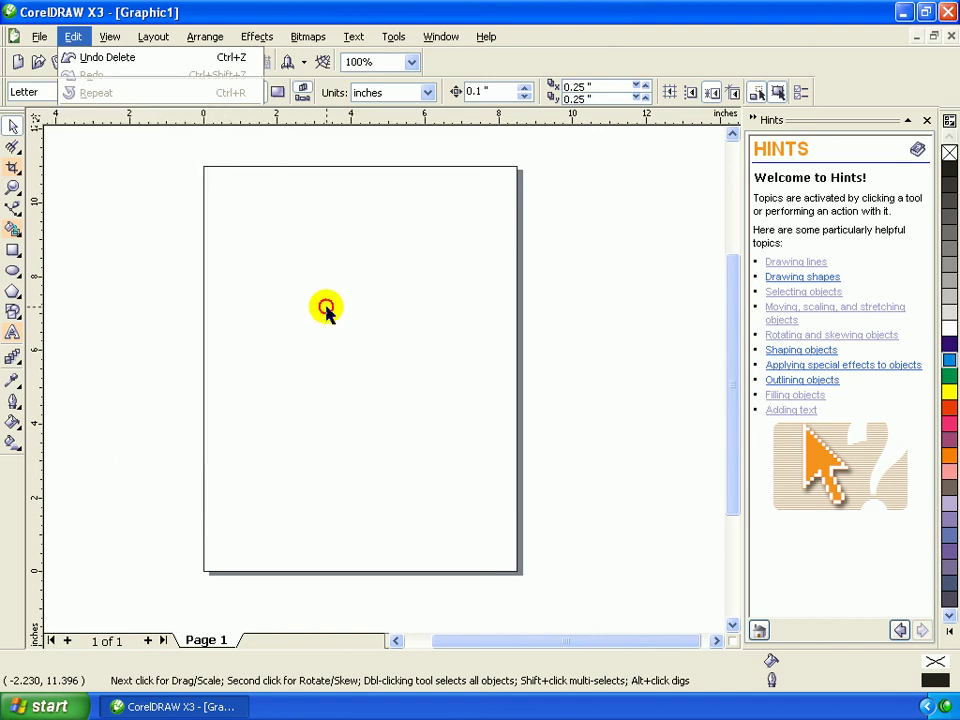
# Draw a circle, fill it purple, and centre it on the page with P.
pyautogui.click(12, 271)
pyautogui.moveTo(128, 291)
pyautogui.mouseDown()
pyautogui.moveTo(174, 349)
pyautogui.moveTo(216, 377)
pyautogui.mouseUp()
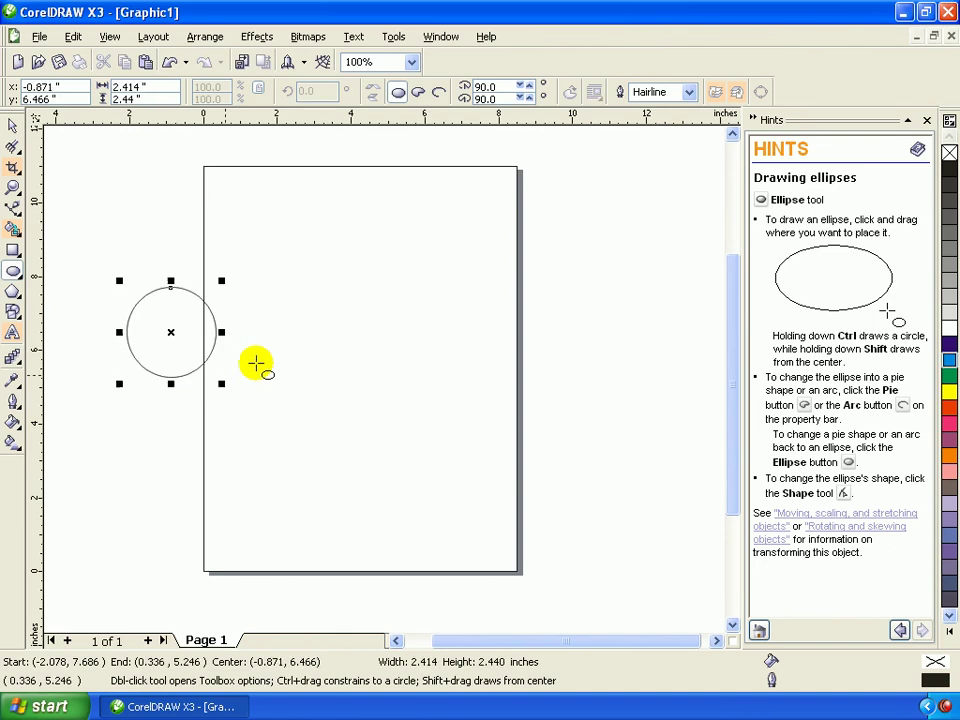
pyautogui.click(952, 443)
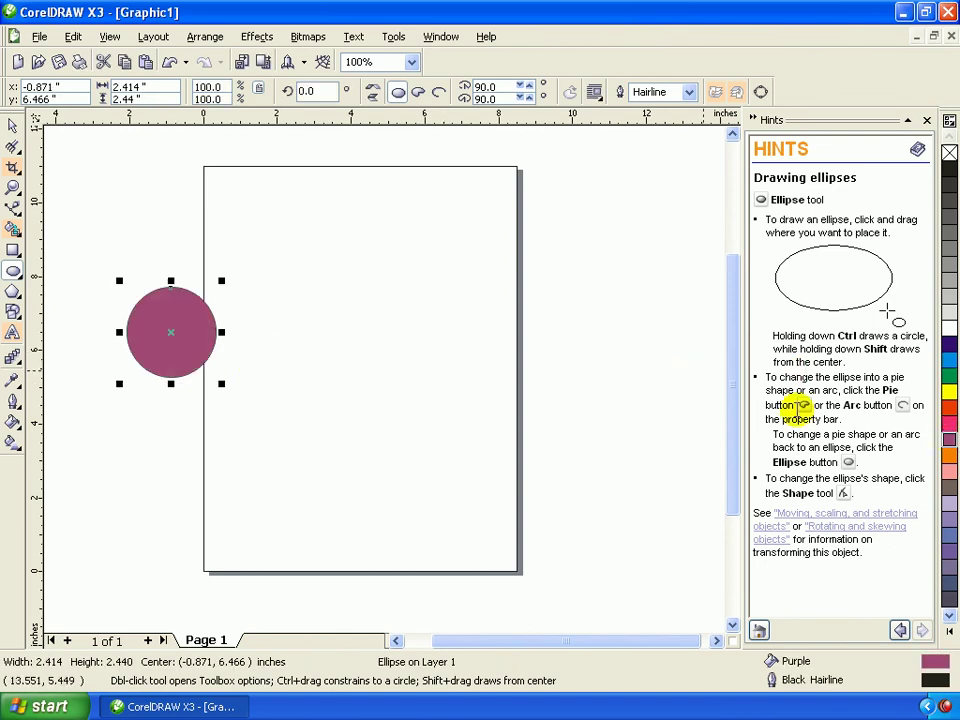
pyautogui.click(14, 125)
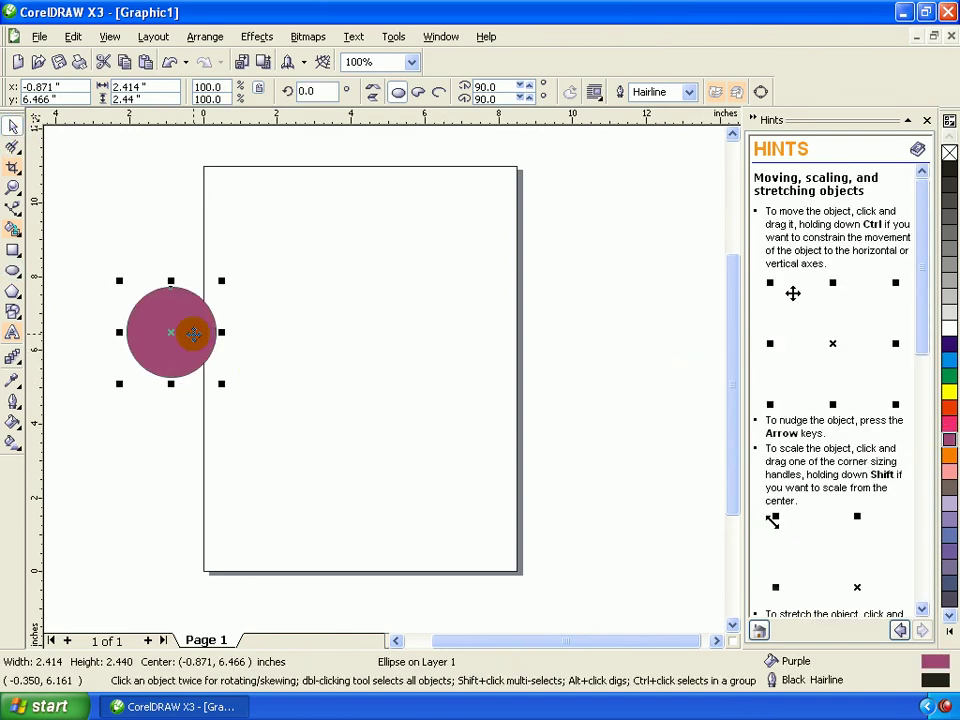
pyautogui.press('p')
pyautogui.click(73, 37)
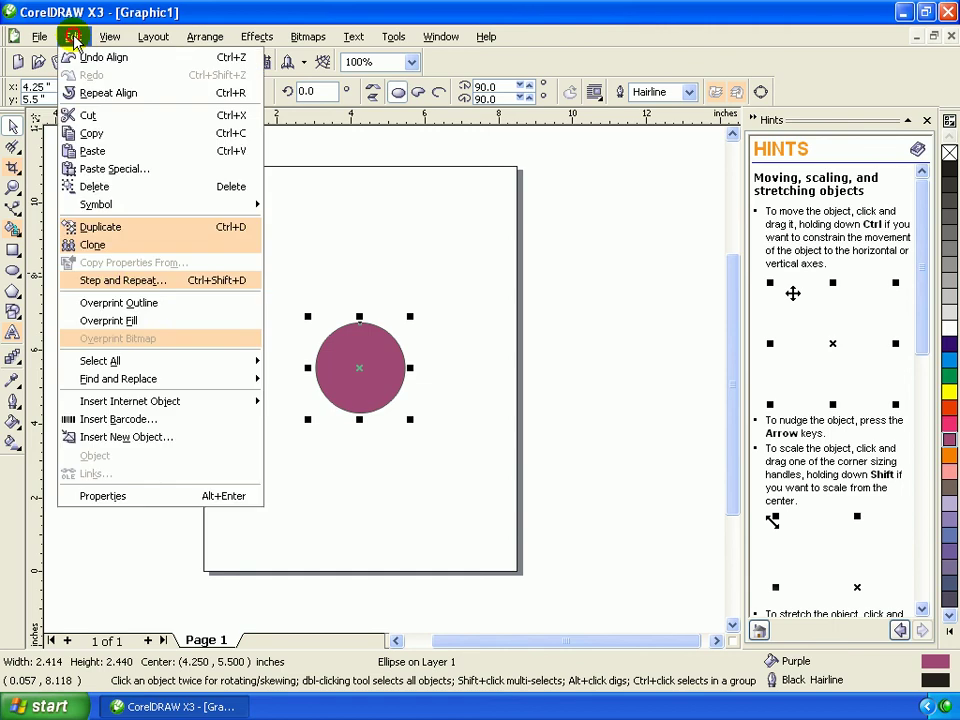
# Use Step and Repeat to copy circles rightward, then apply again with a 0.53" vertical offset.
pyautogui.click(148, 283)
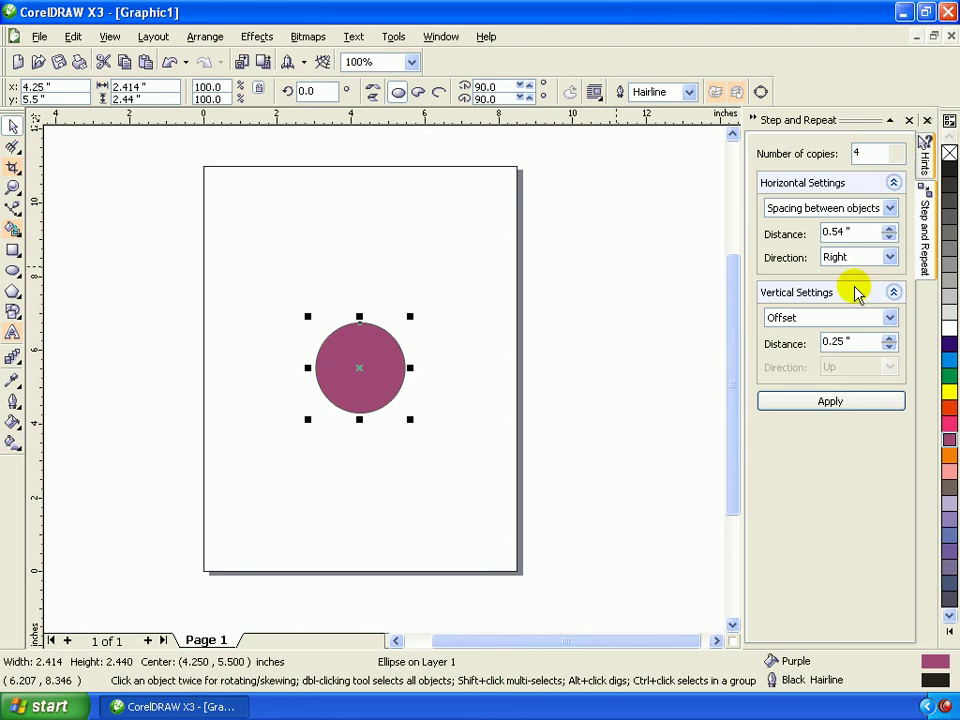
pyautogui.click(830, 401)
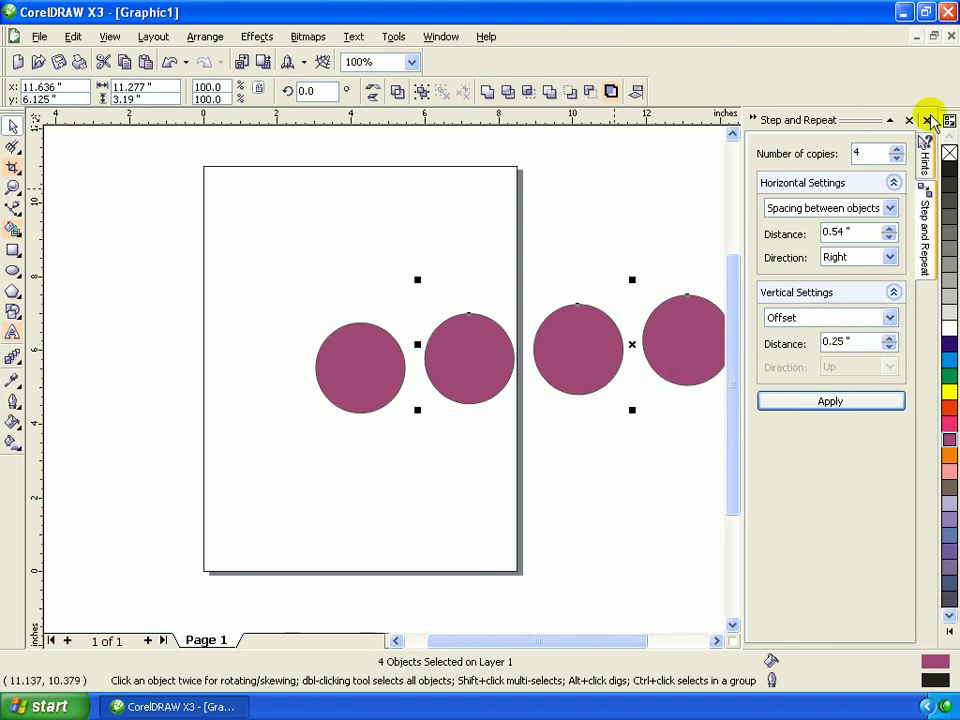
pyautogui.press('Tab')
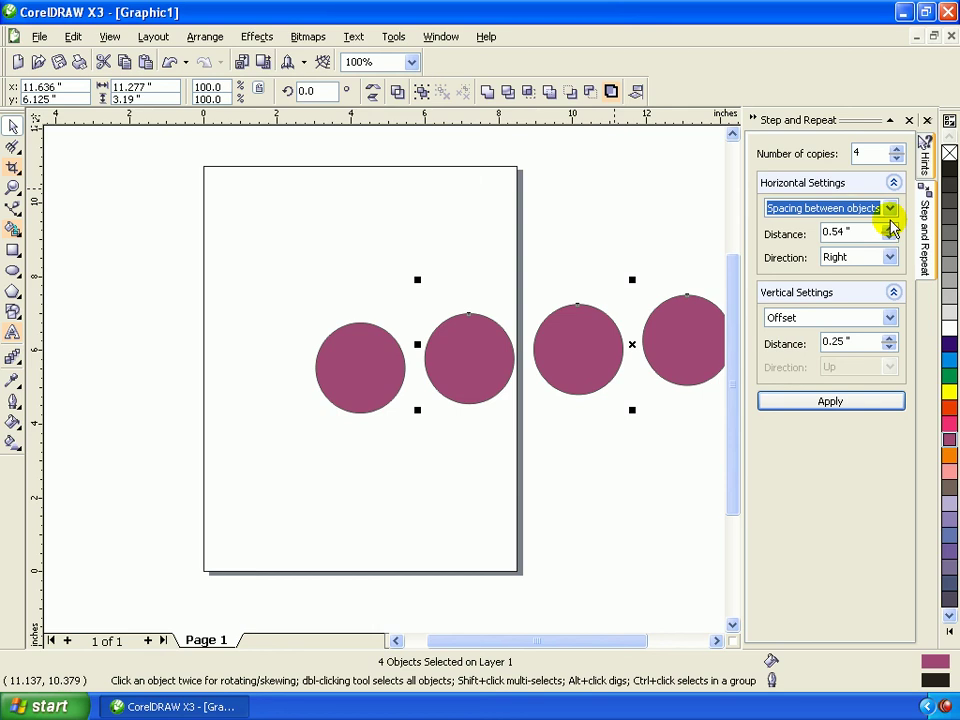
pyautogui.click(890, 257)
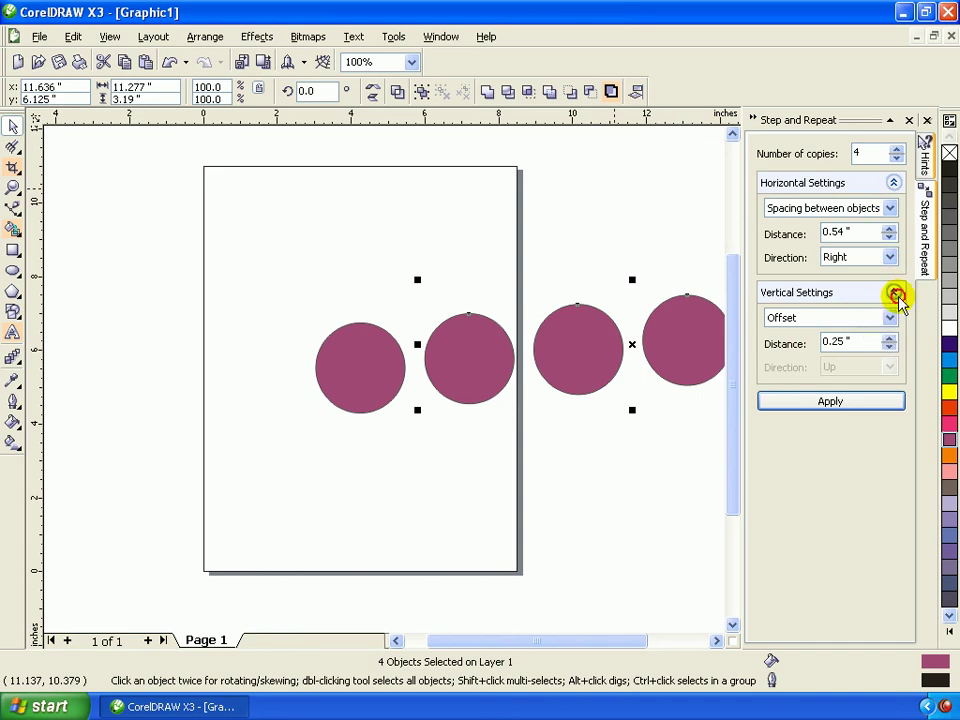
pyautogui.click(892, 294)
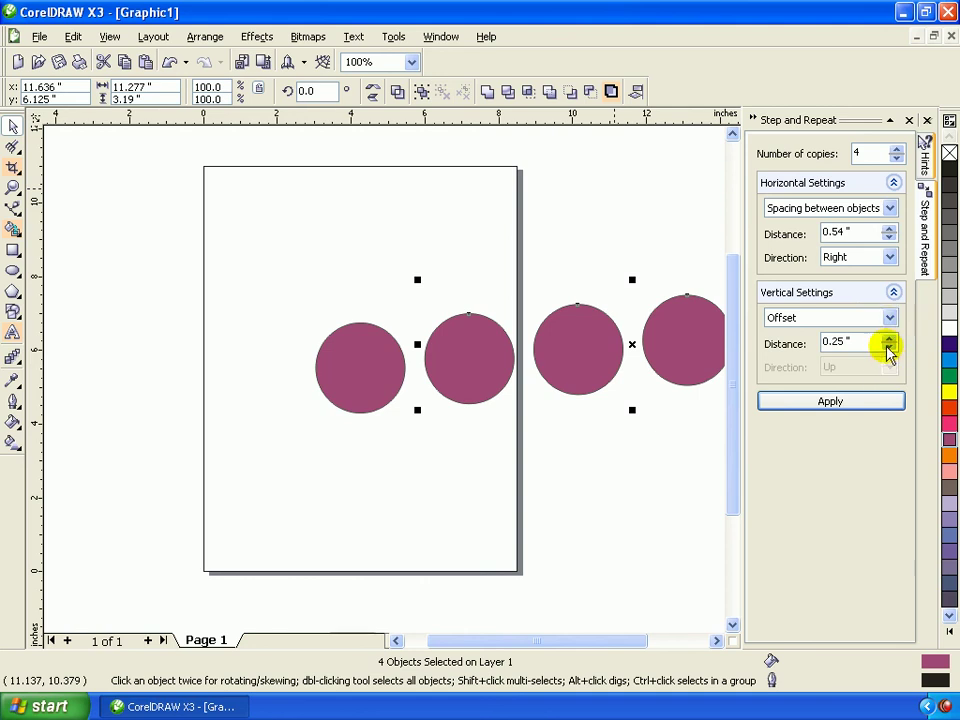
pyautogui.moveTo(886, 343); pyautogui.dragTo(886, 318)
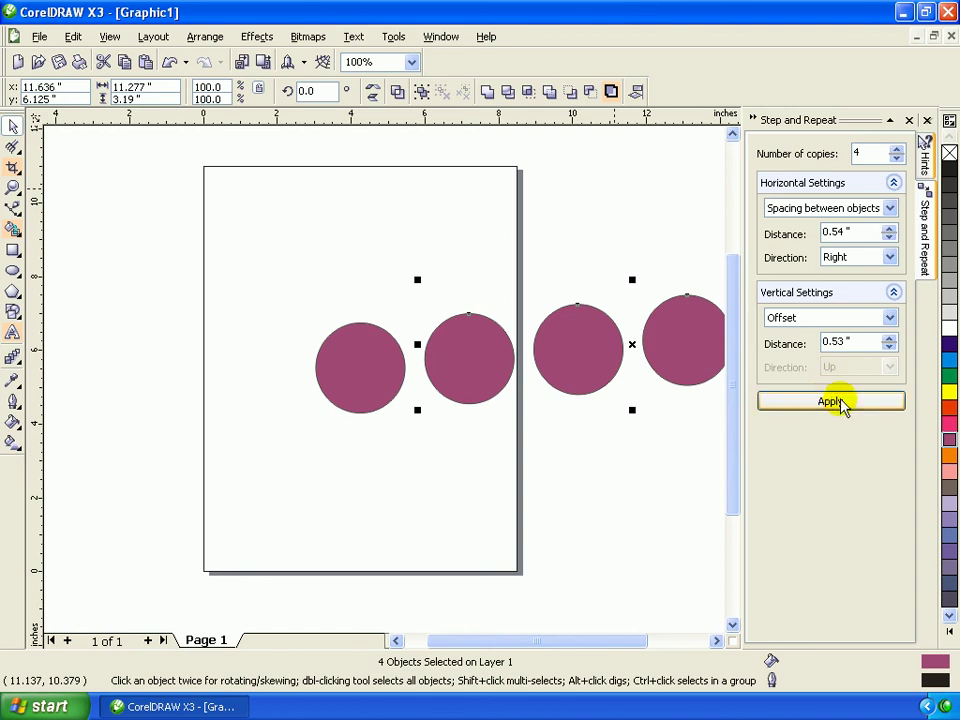
pyautogui.click(840, 402)
# Zoom out and back in, deselect, then marquee-select the whole row of purple circles.
pyautogui.click(456, 360)
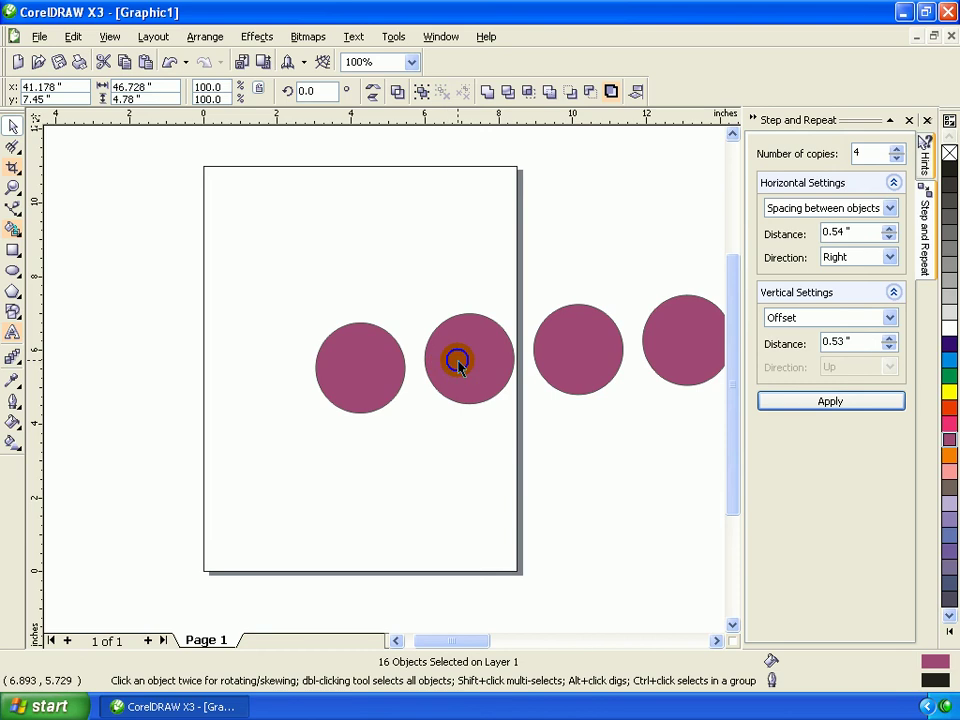
pyautogui.scroll(-3, 386, 385)
pyautogui.scroll(-2, 388, 384)
pyautogui.scroll(-1, 388, 384)
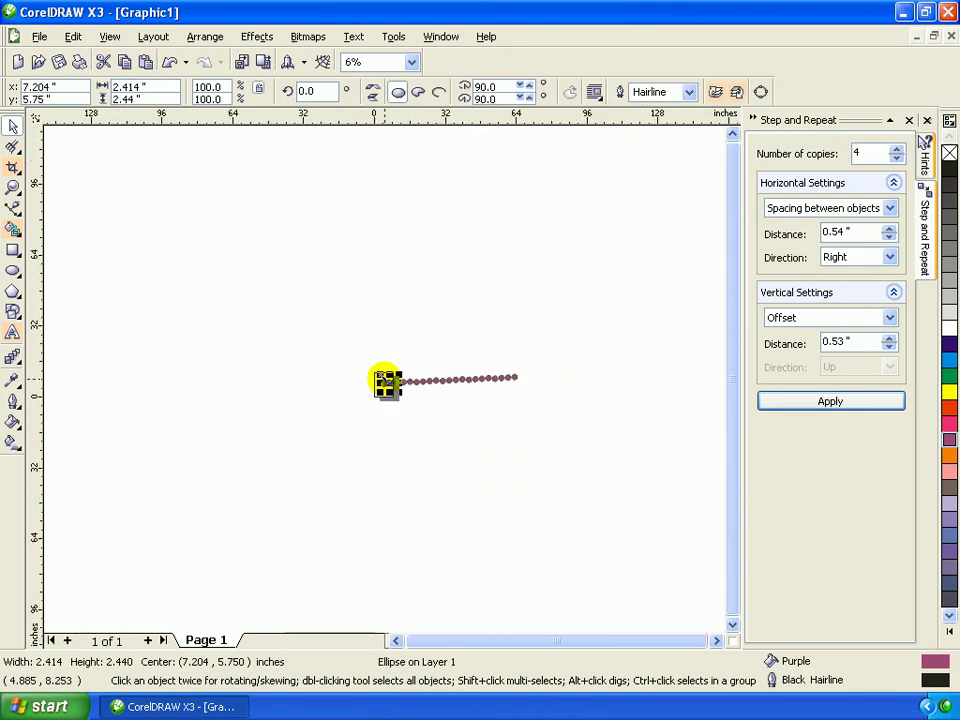
pyautogui.scroll(3, 389, 385)
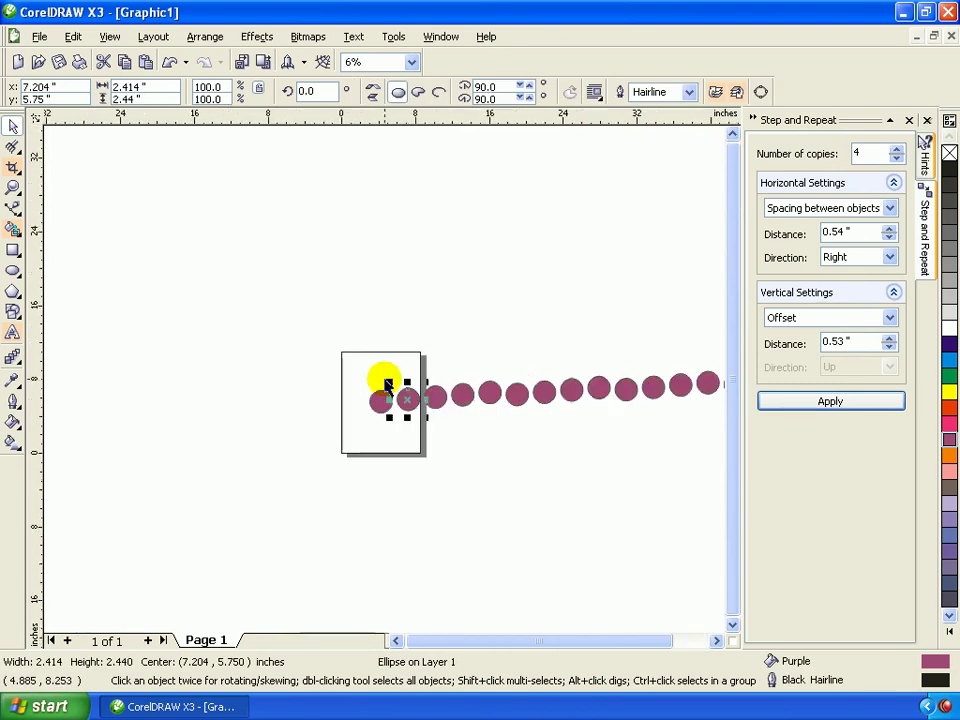
pyautogui.click(511, 316)
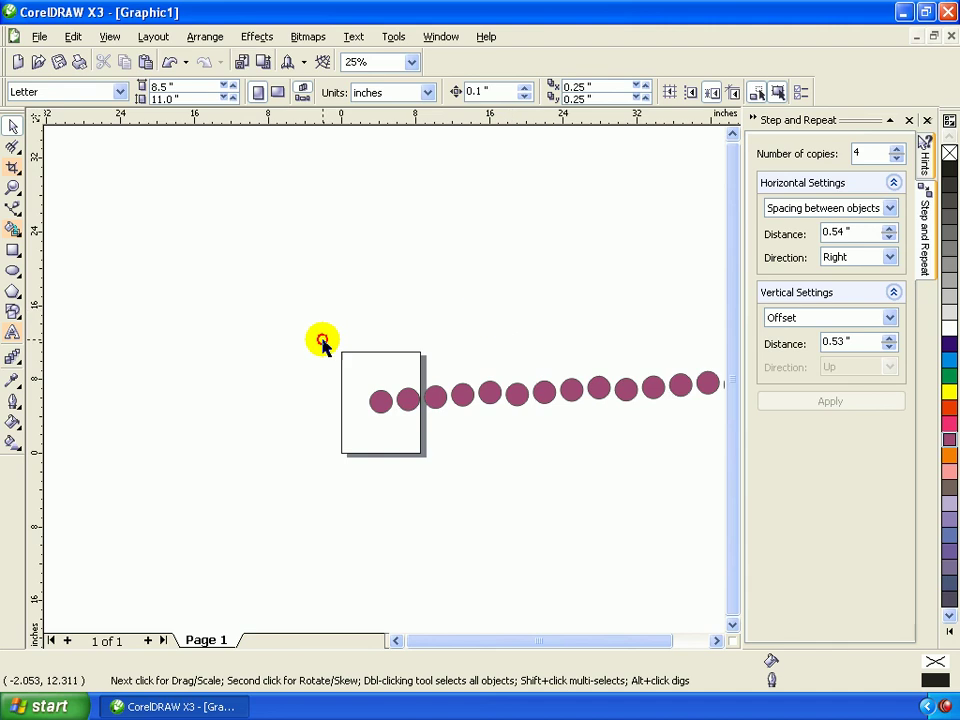
pyautogui.moveTo(324, 340); pyautogui.dragTo(706, 458)
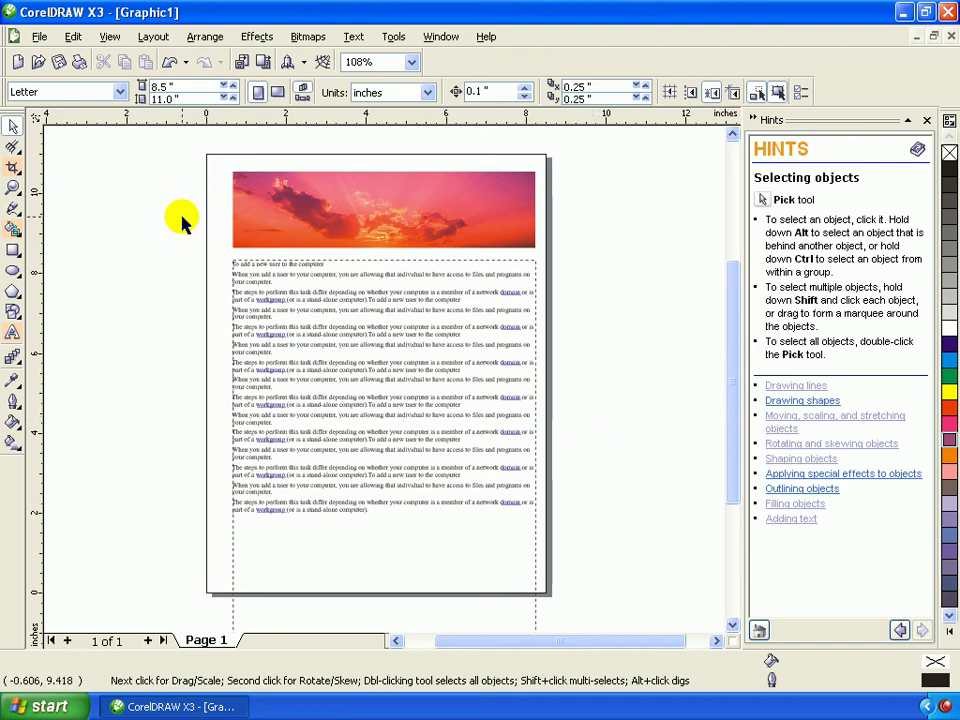
# Start File > Publish To PDF with the Desktop as the save location.
pyautogui.click(38, 42)
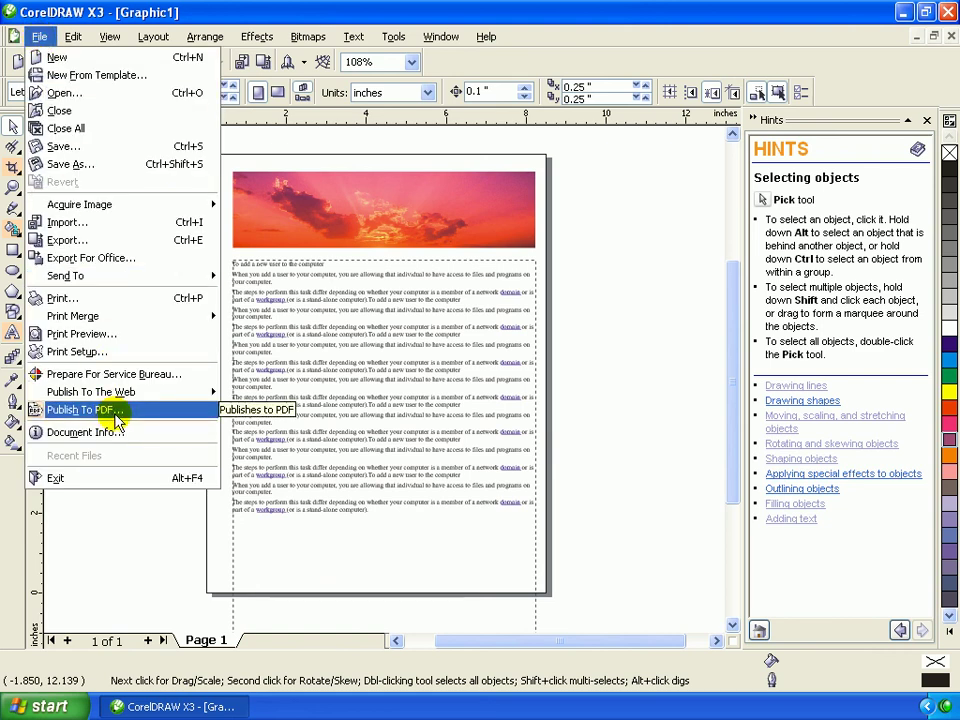
pyautogui.click(118, 418)
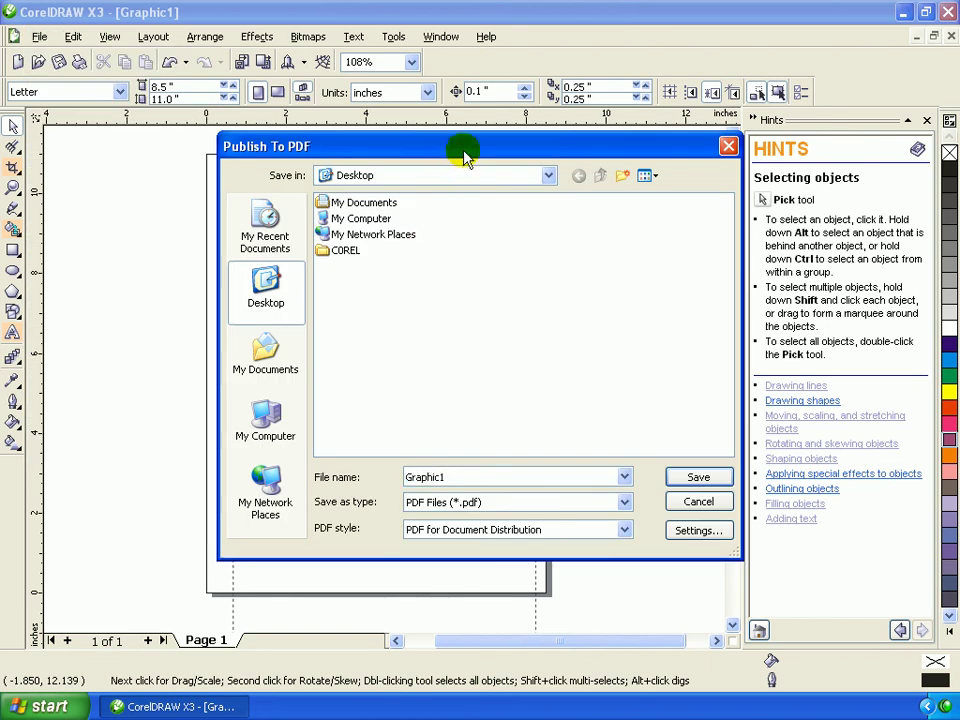
pyautogui.moveTo(463, 151); pyautogui.dragTo(423, 150)
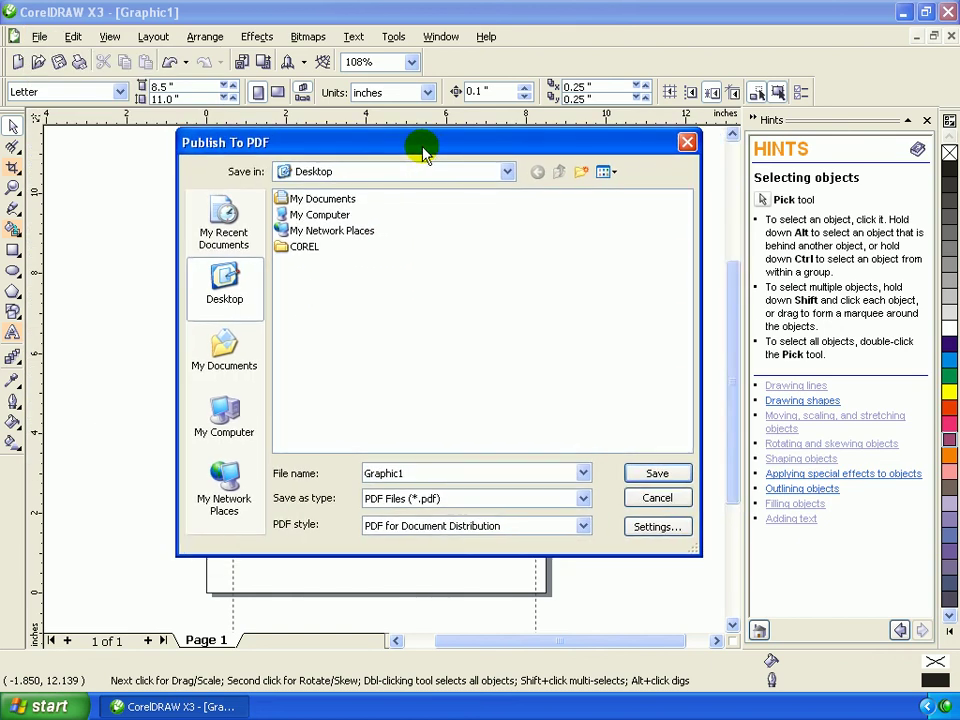
pyautogui.click(503, 172)
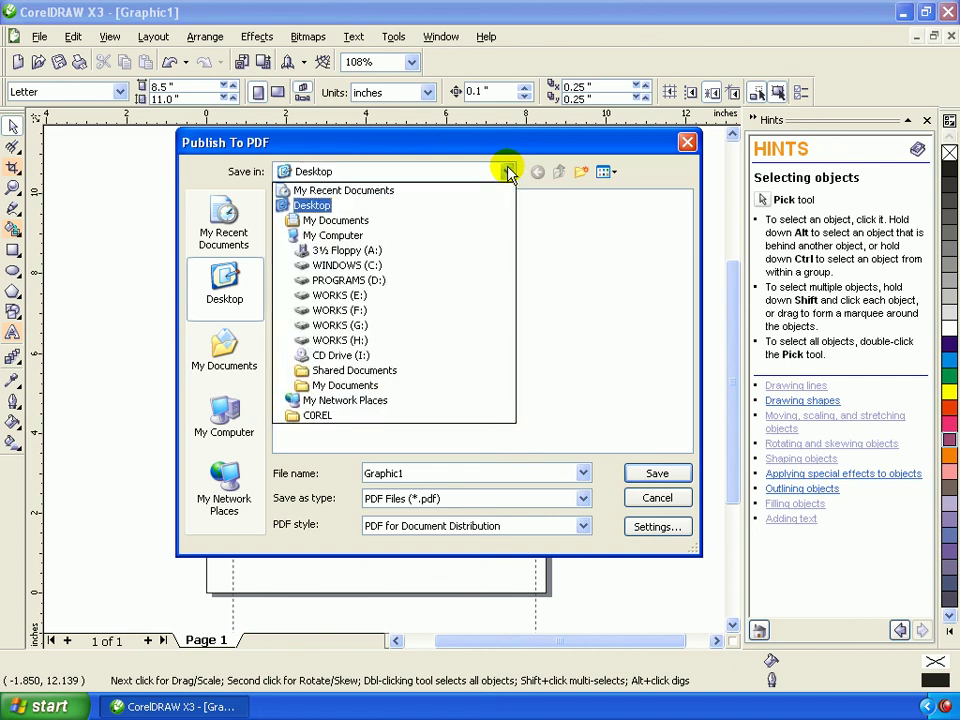
pyautogui.click(313, 205)
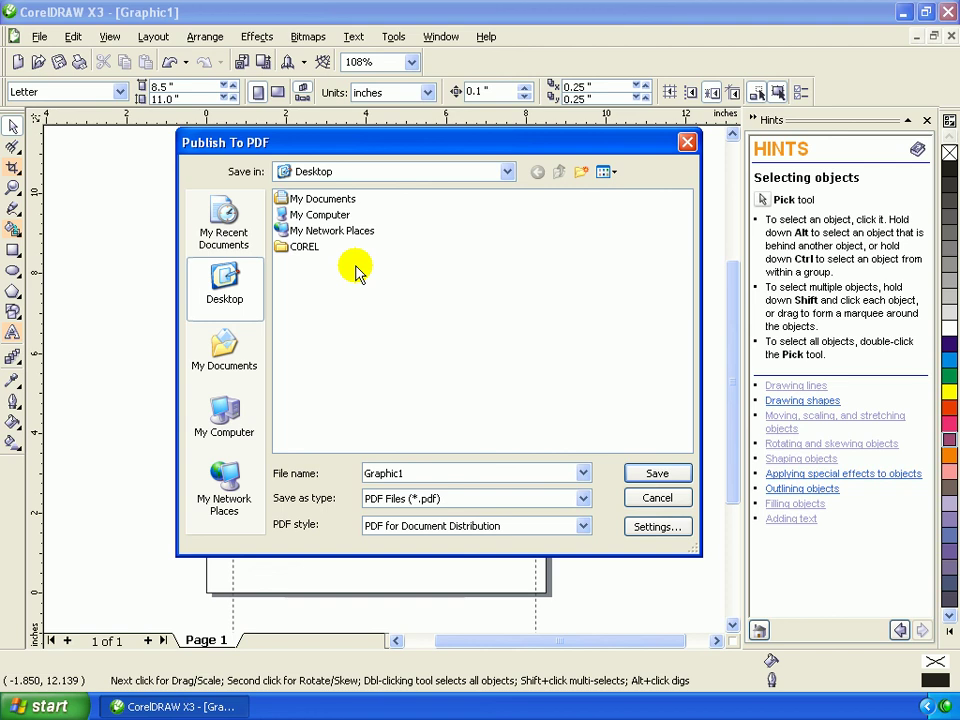
# Name the PDF file COREL.
pyautogui.doubleClick(420, 471)
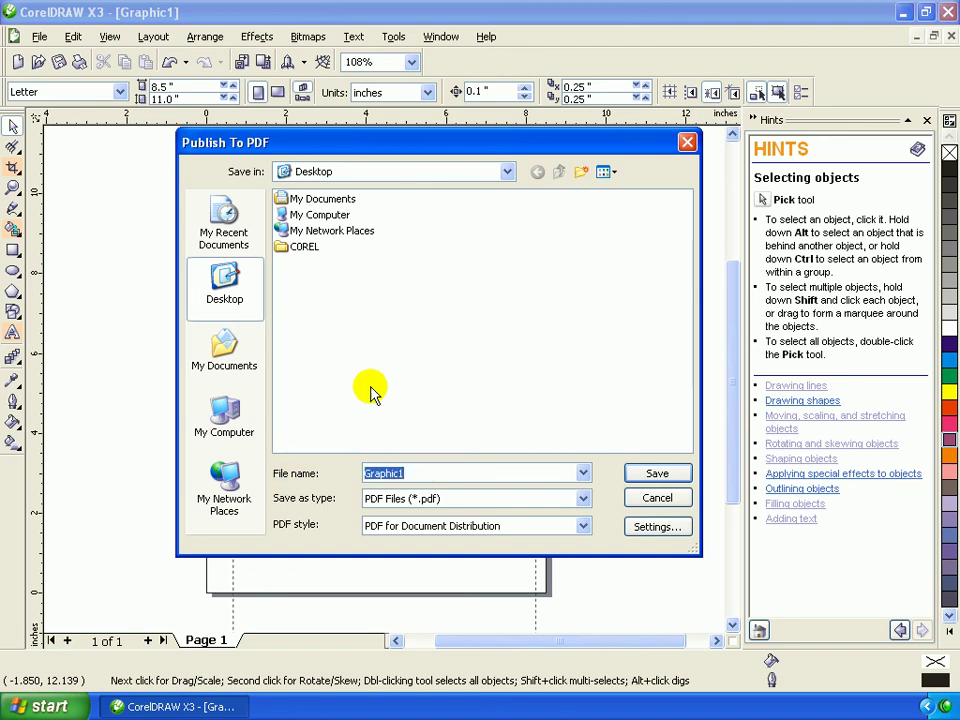
pyautogui.write('C')
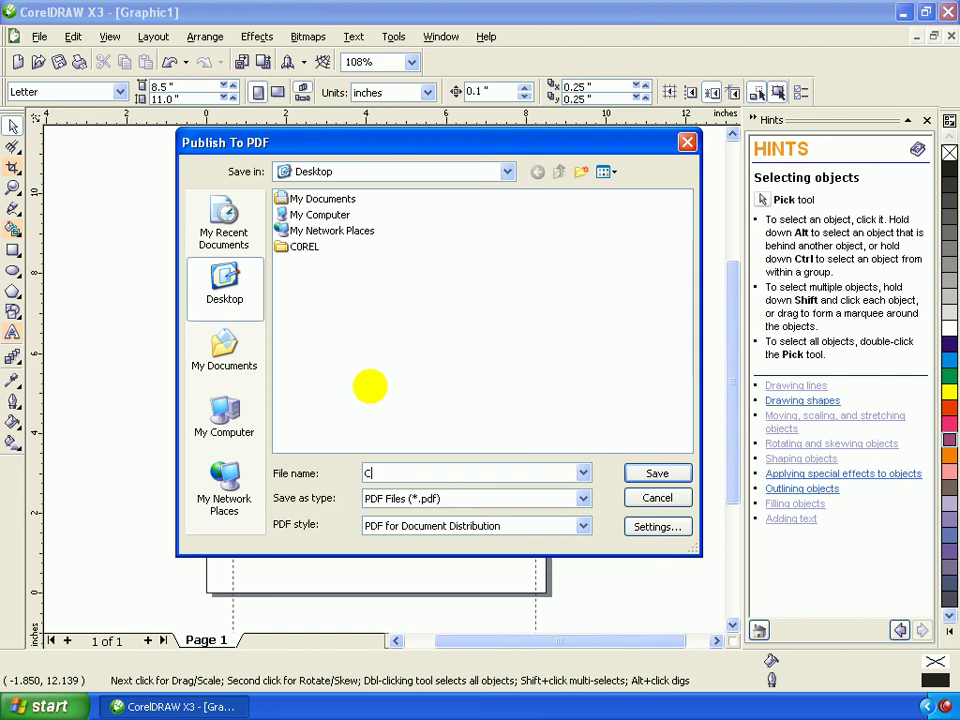
pyautogui.write('OREL')
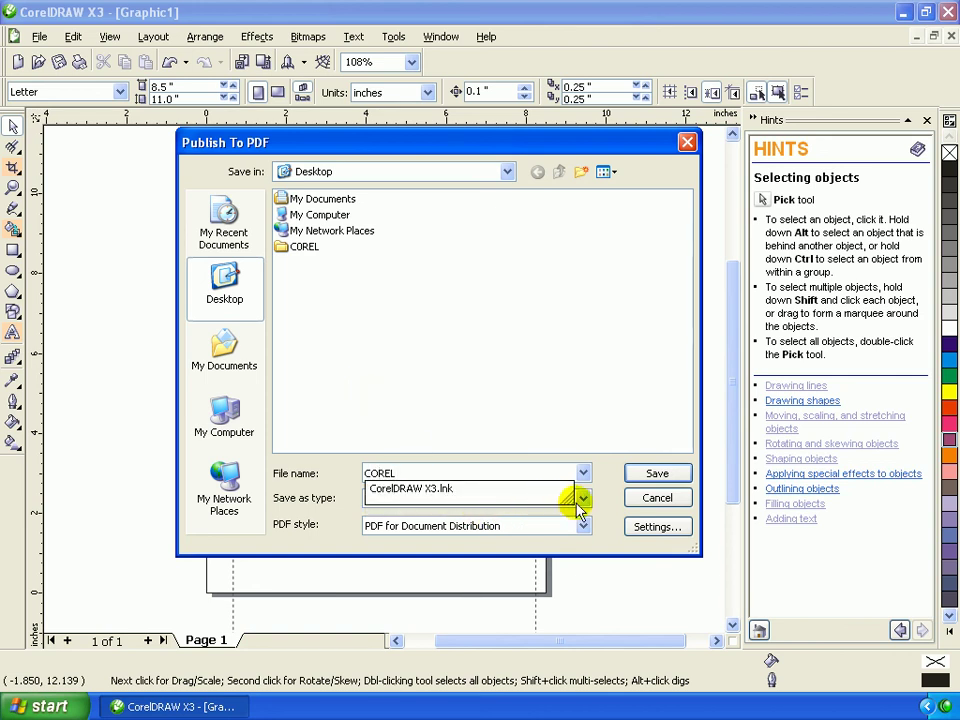
pyautogui.click(600, 418)
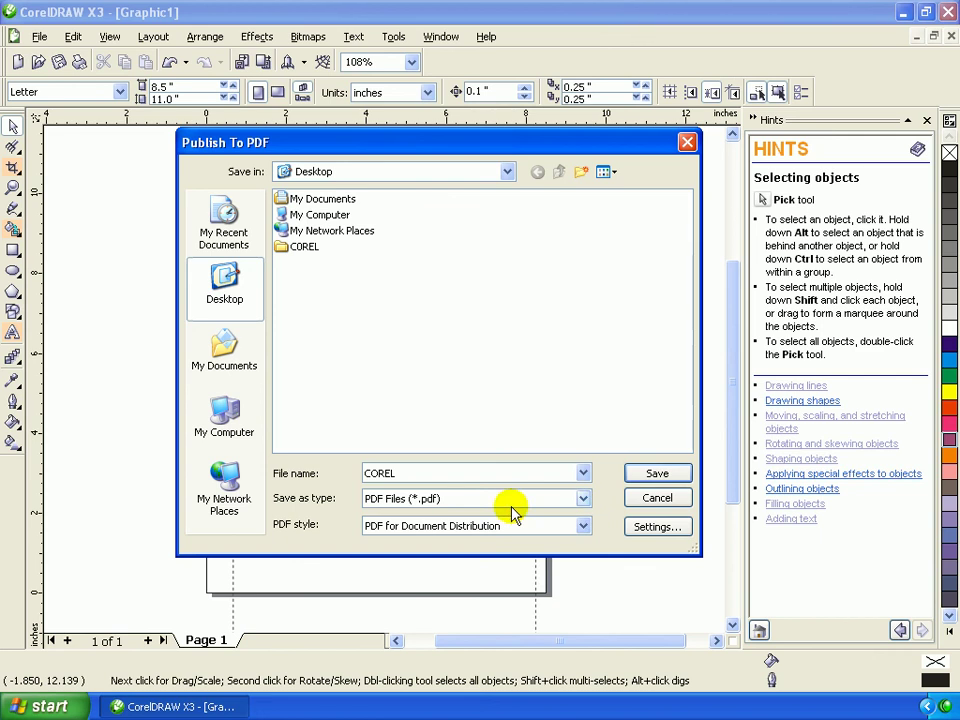
# Keep PDF as the file type and PDF for Document Distribution as the style.
pyautogui.click(582, 500)
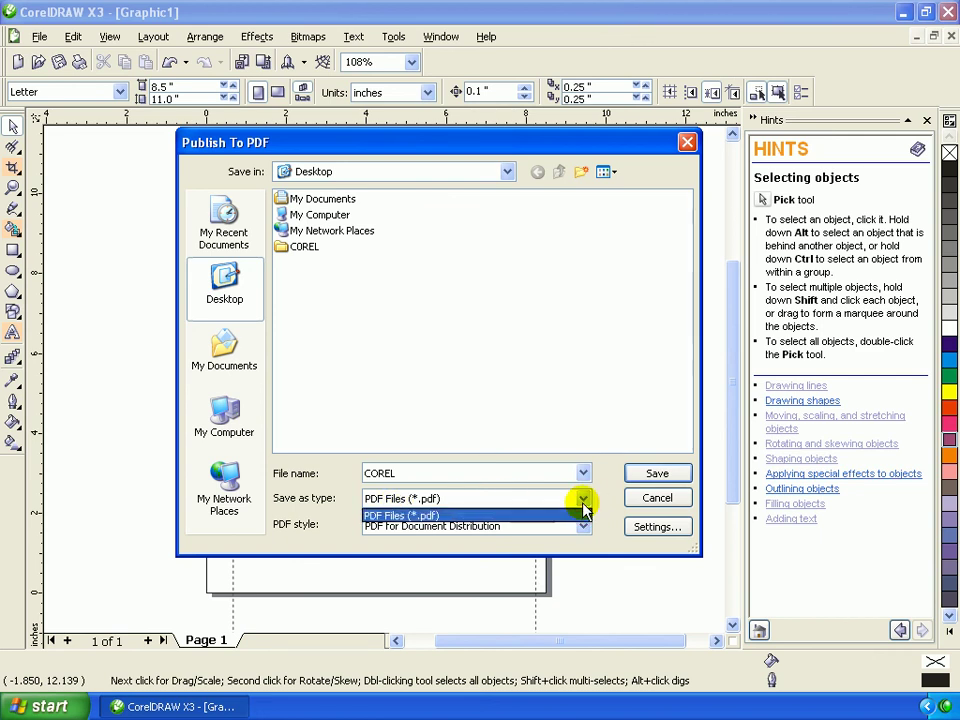
pyautogui.click(583, 503)
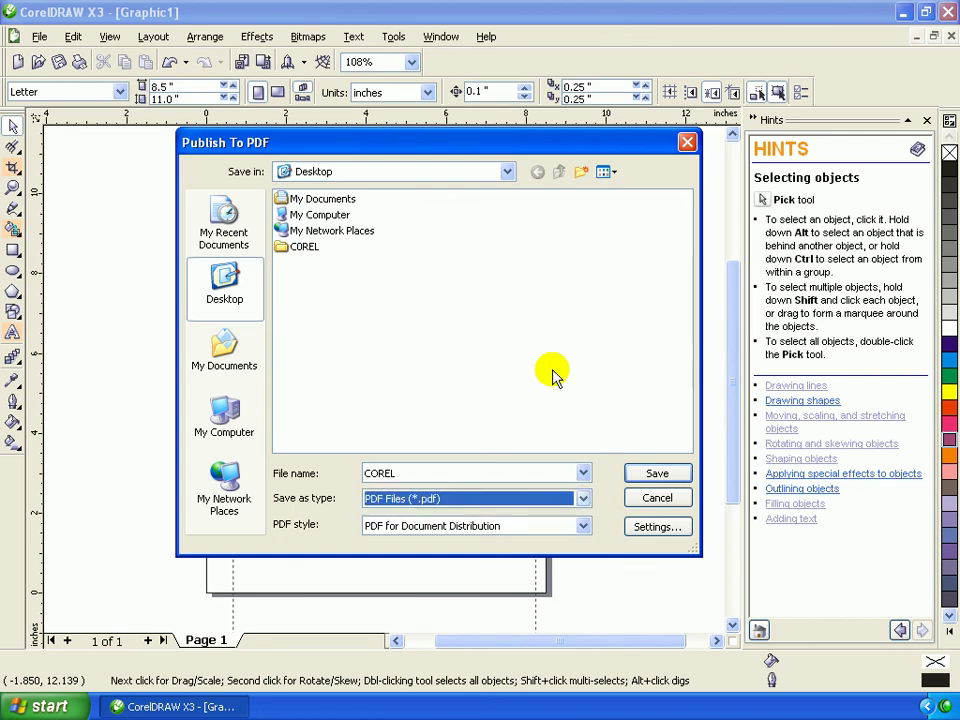
pyautogui.click(553, 377)
pyautogui.click(581, 527)
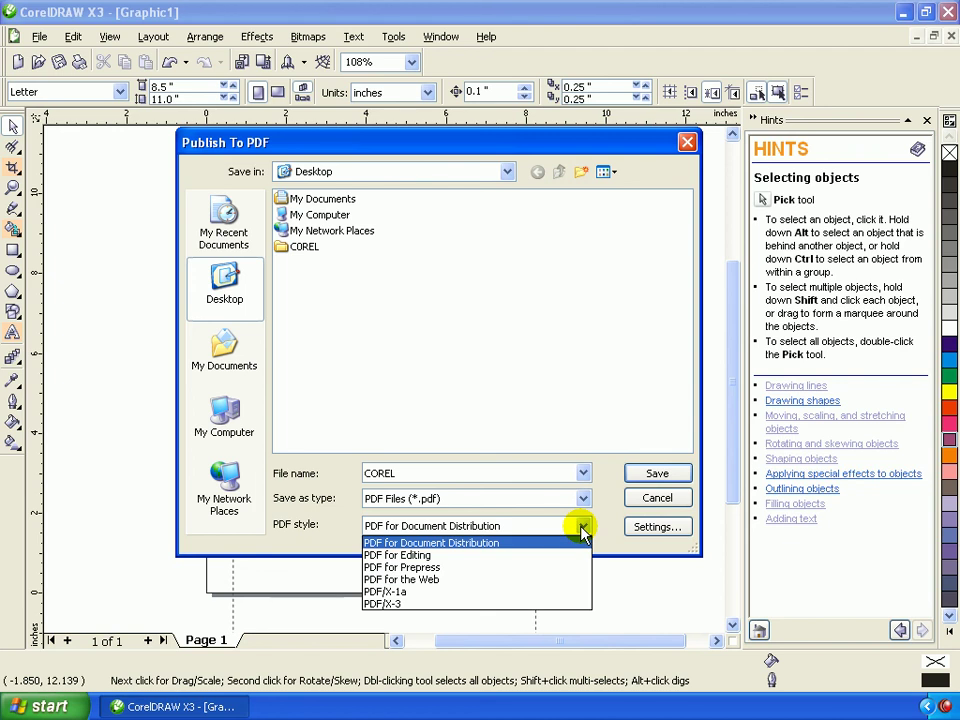
pyautogui.press('Down')
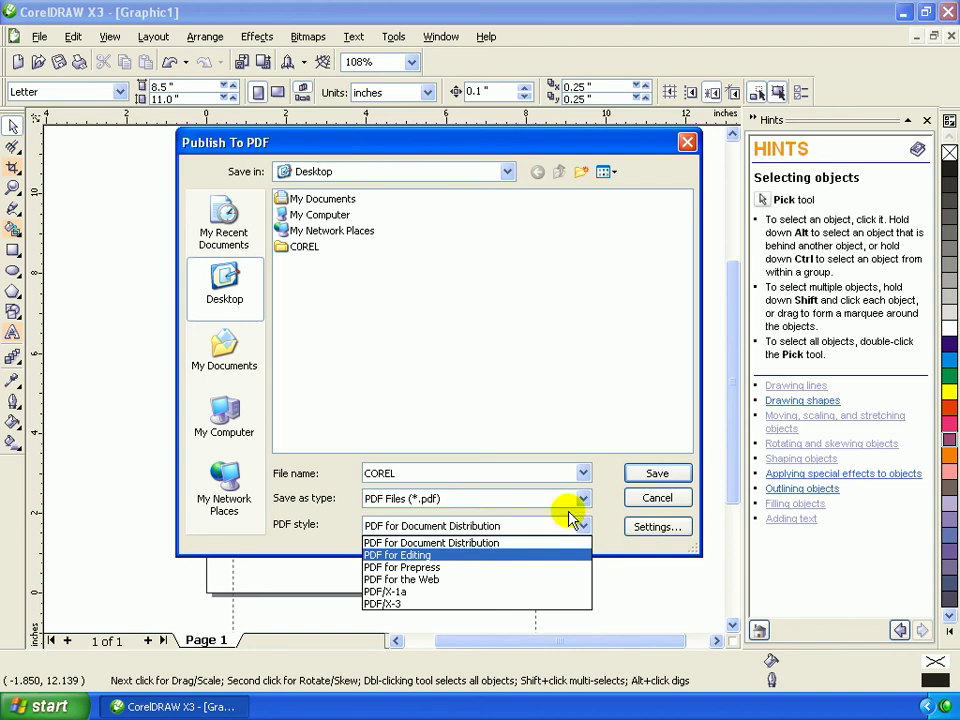
pyautogui.click(574, 512)
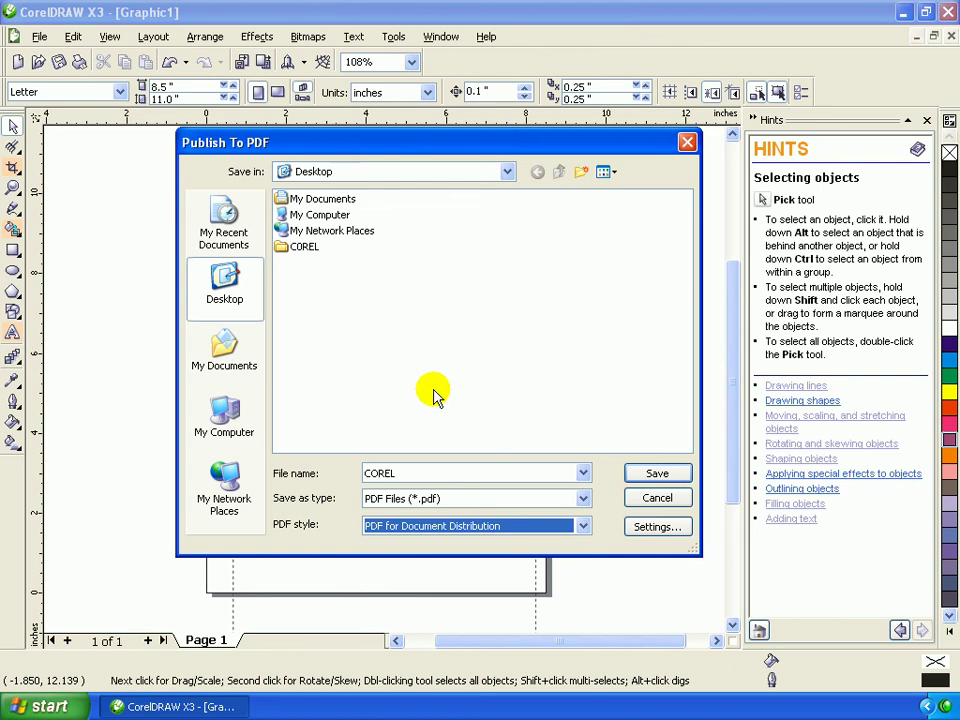
pyautogui.click(392, 375)
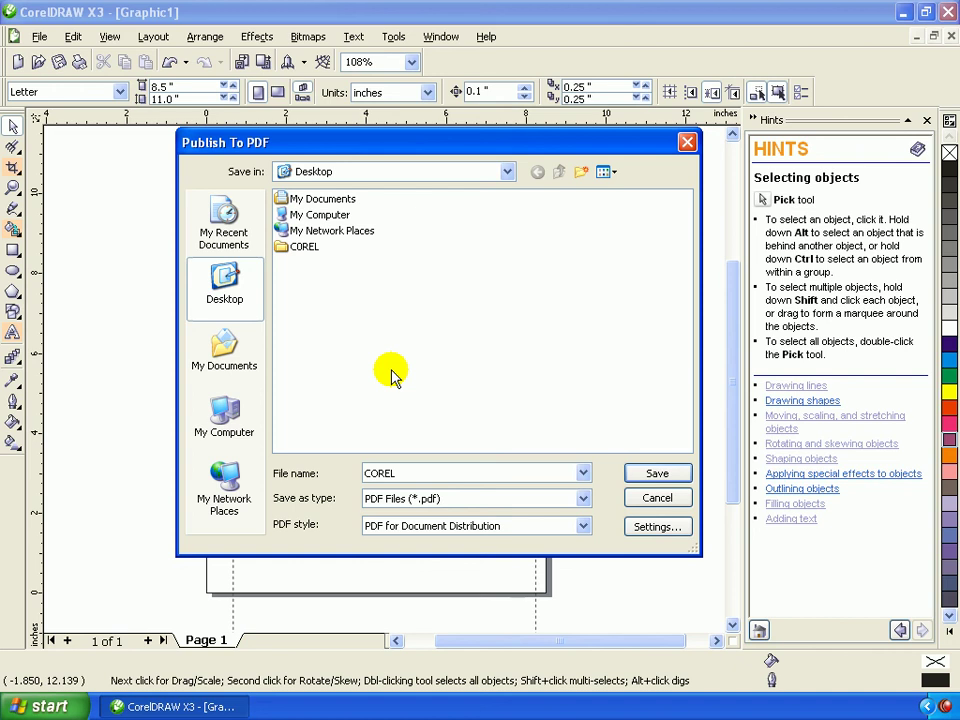
pyautogui.click(389, 400)
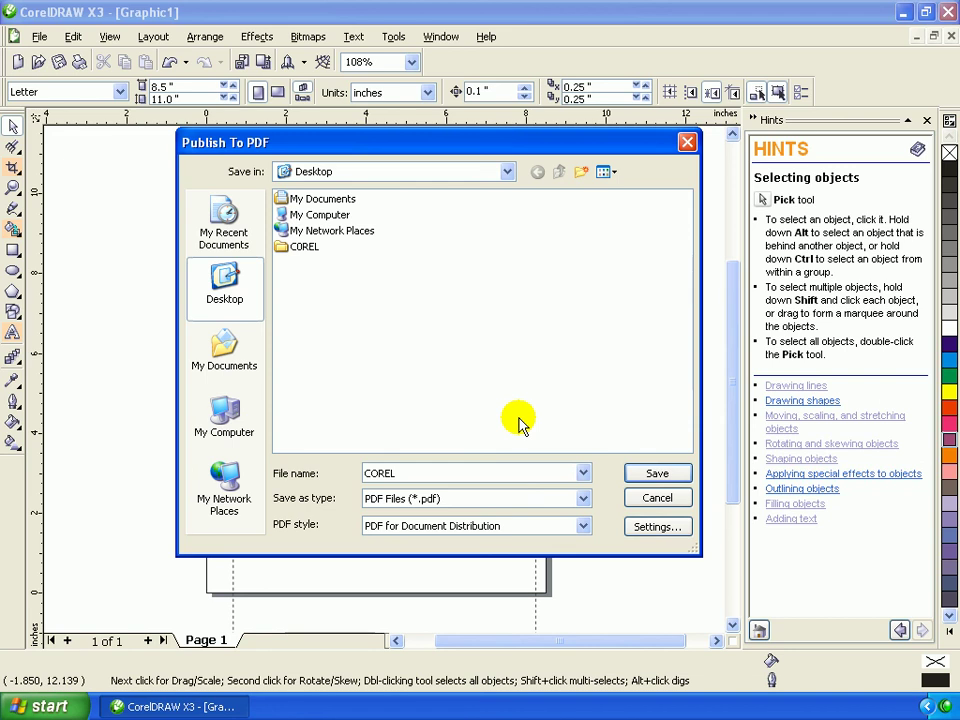
# In the PDF settings, set the export range to Current document.
pyautogui.click(655, 530)
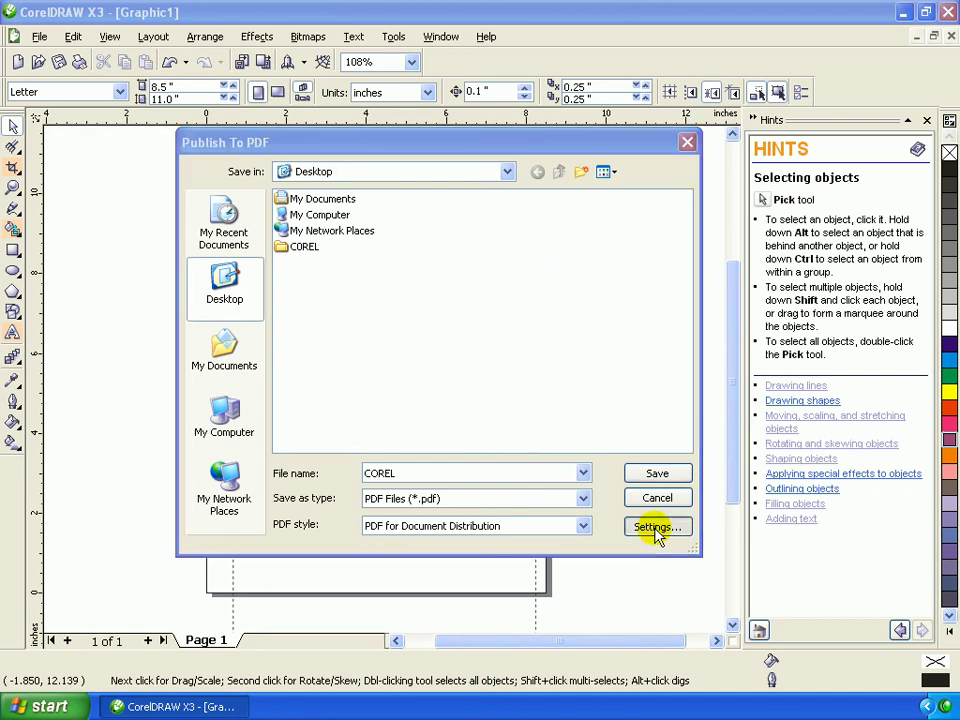
pyautogui.moveTo(484, 193); pyautogui.dragTo(501, 194)
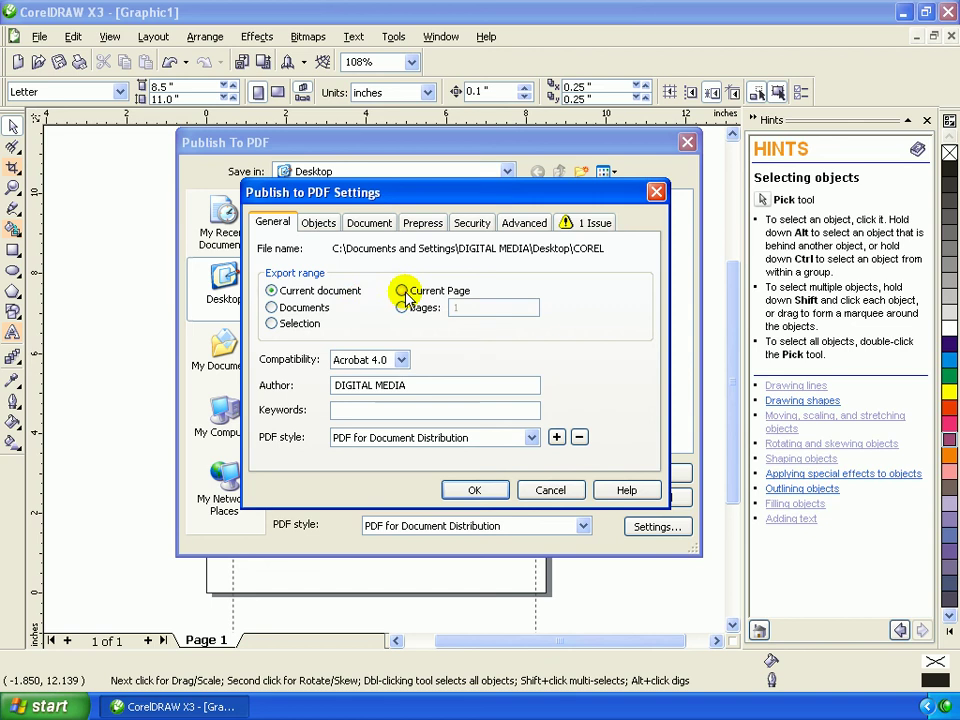
pyautogui.click(402, 291)
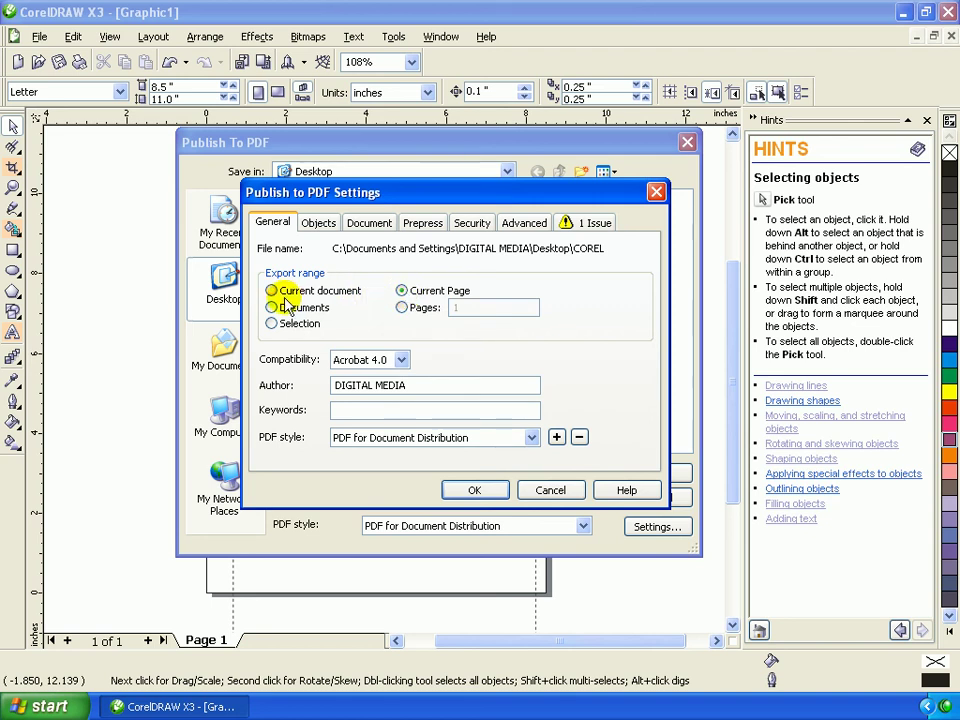
pyautogui.click(272, 291)
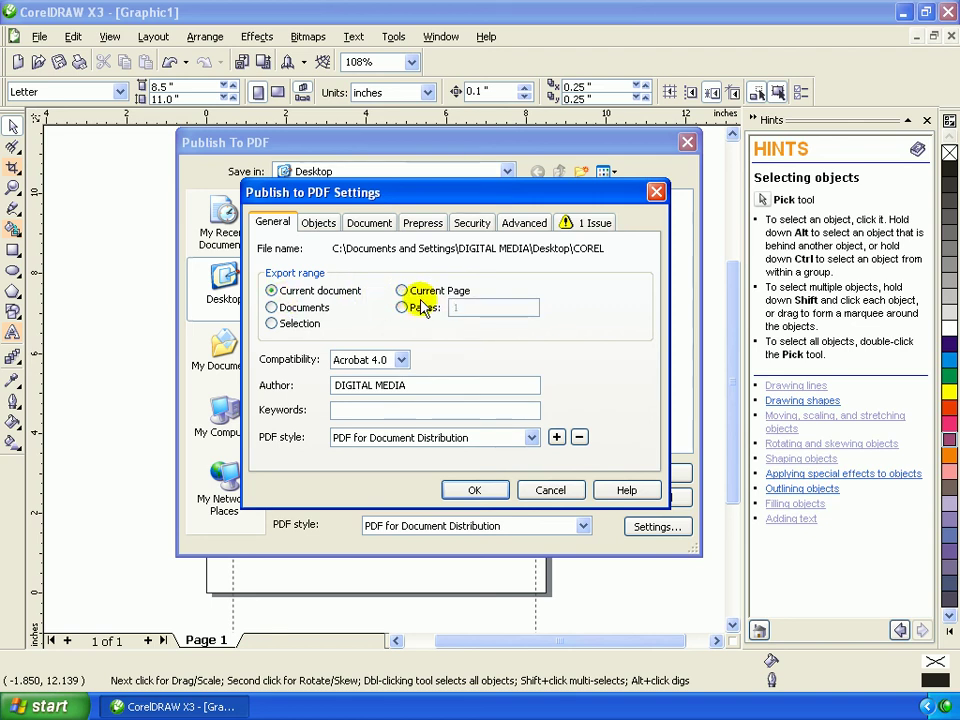
pyautogui.click(403, 307)
pyautogui.click(292, 308)
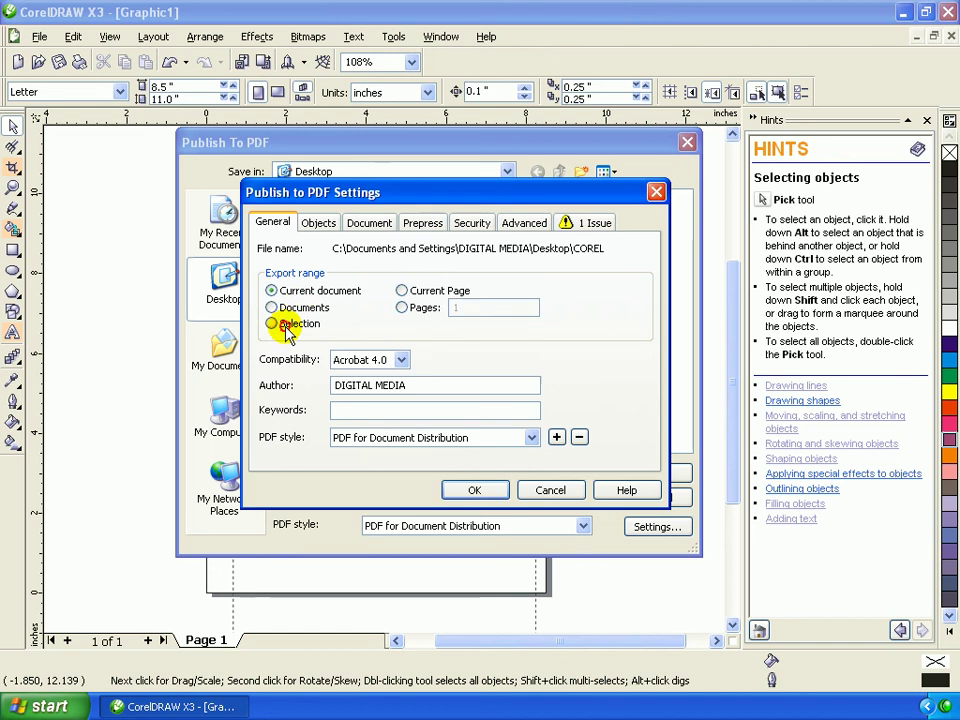
pyautogui.click(402, 307)
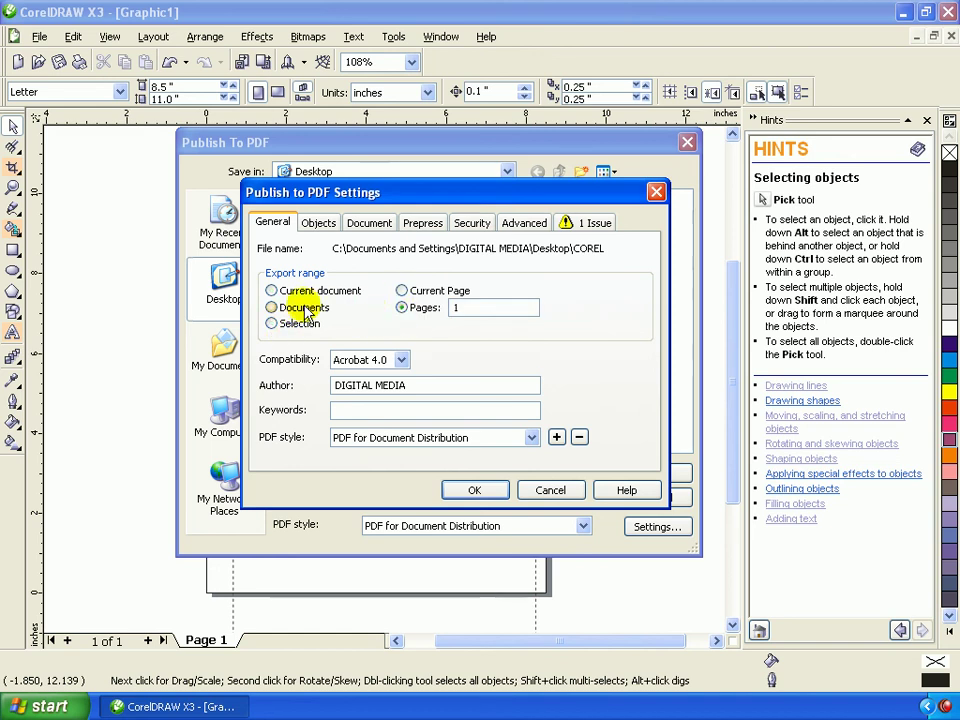
pyautogui.click(272, 290)
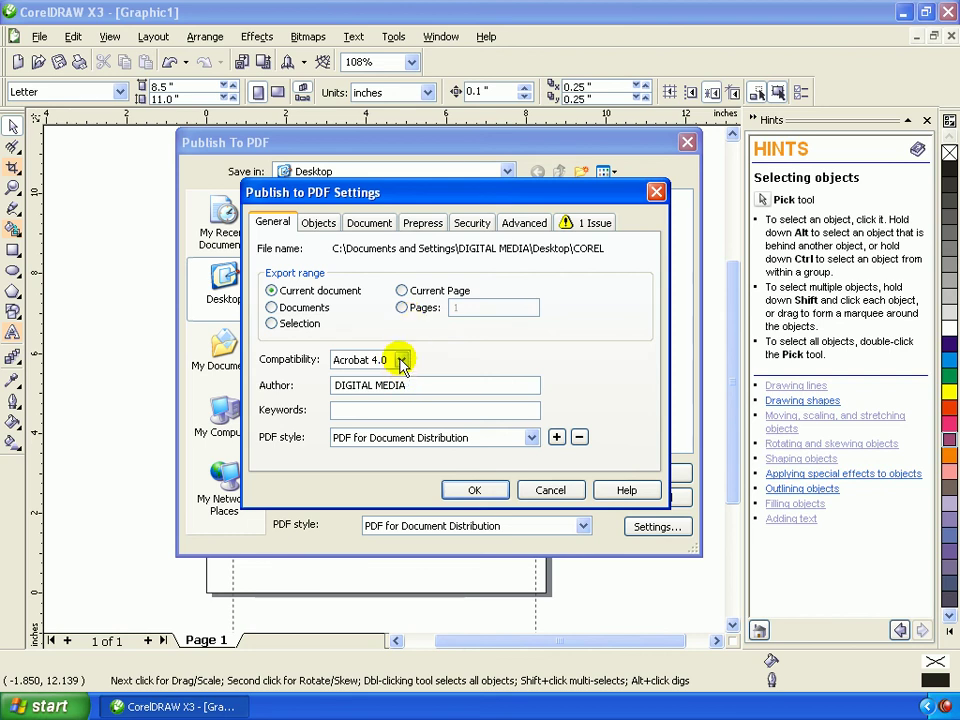
# Keep Acrobat 4.0 compatibility and the PDF for Document Distribution style.
pyautogui.click(400, 359)
pyautogui.click(453, 350)
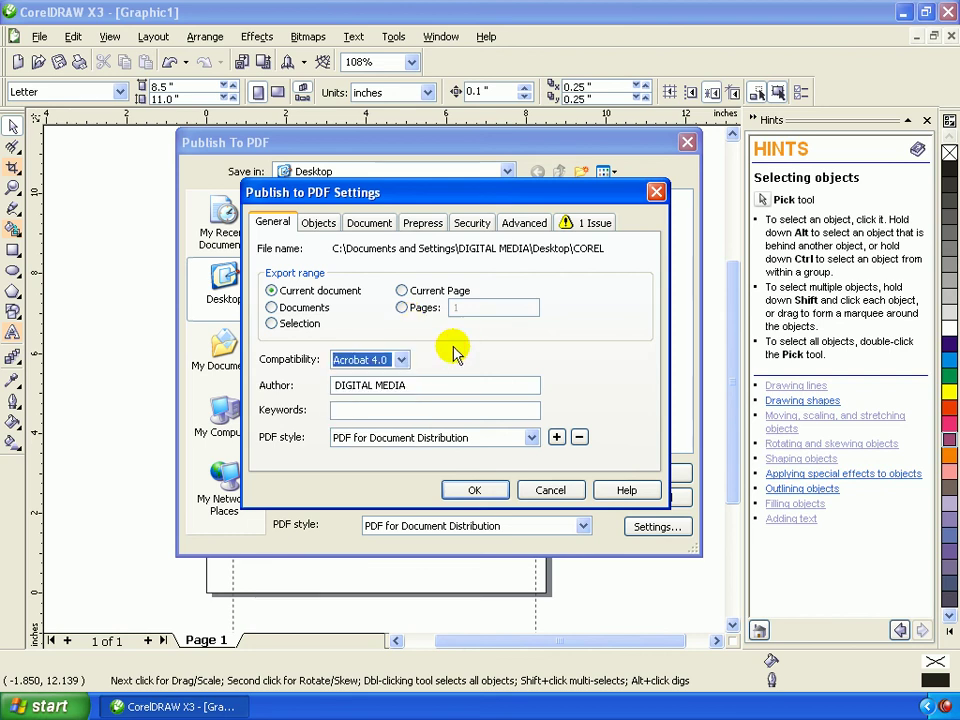
pyautogui.click(402, 360)
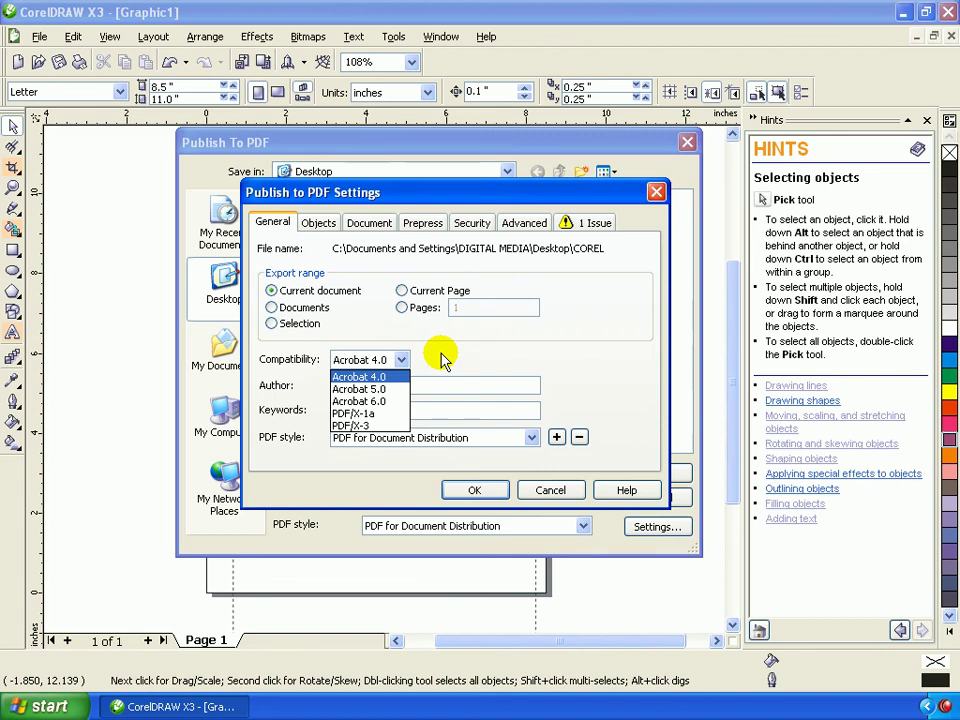
pyautogui.click(441, 357)
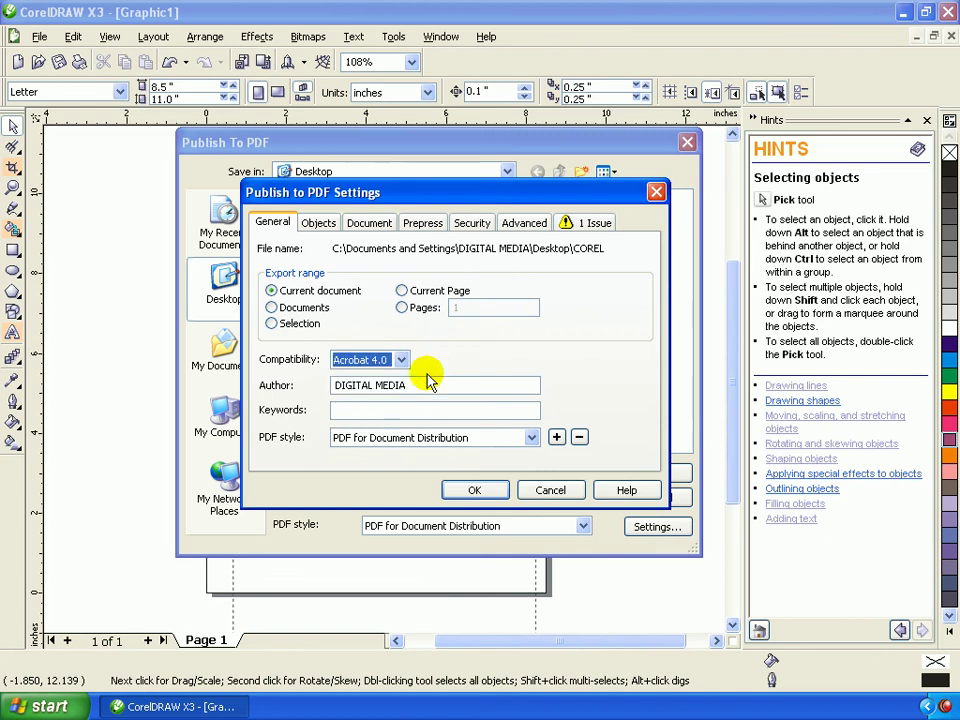
pyautogui.moveTo(418, 388); pyautogui.dragTo(240, 382)
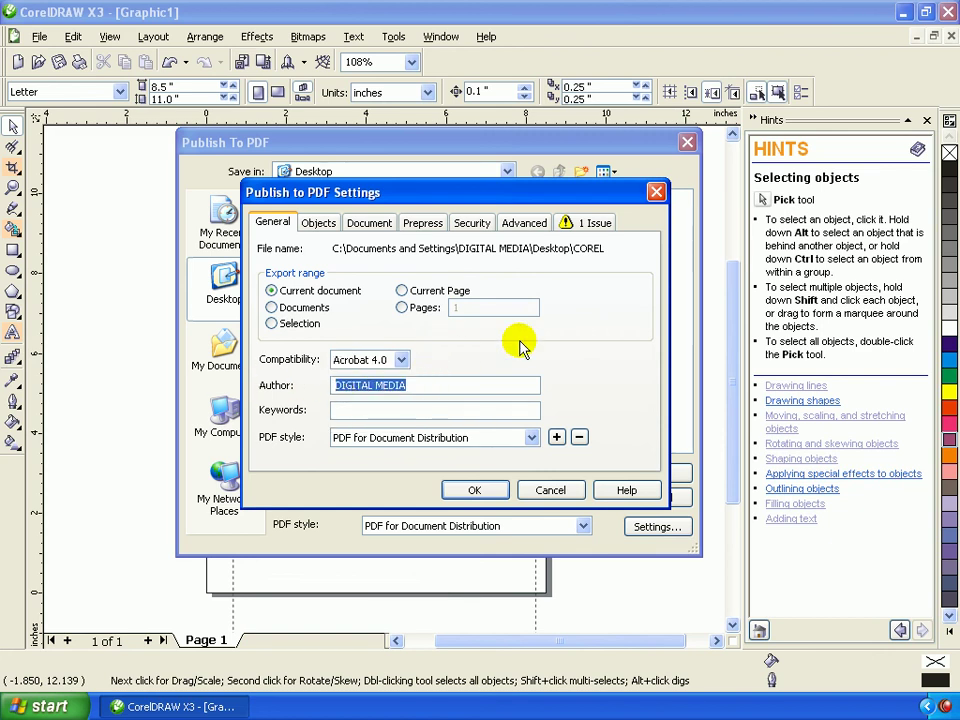
pyautogui.click(441, 386)
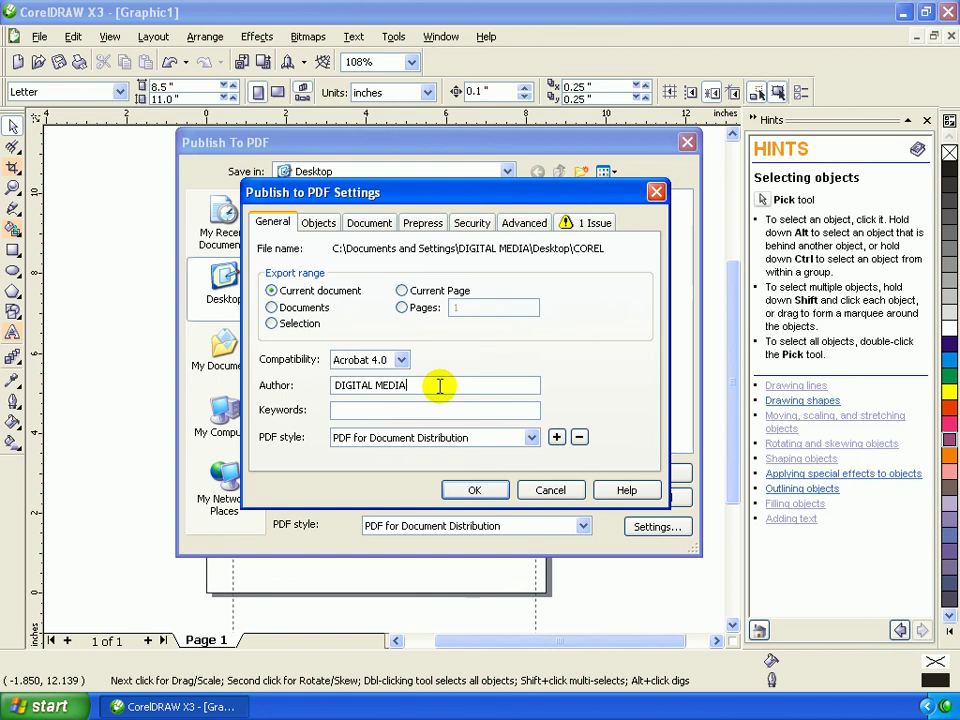
pyautogui.click(369, 410)
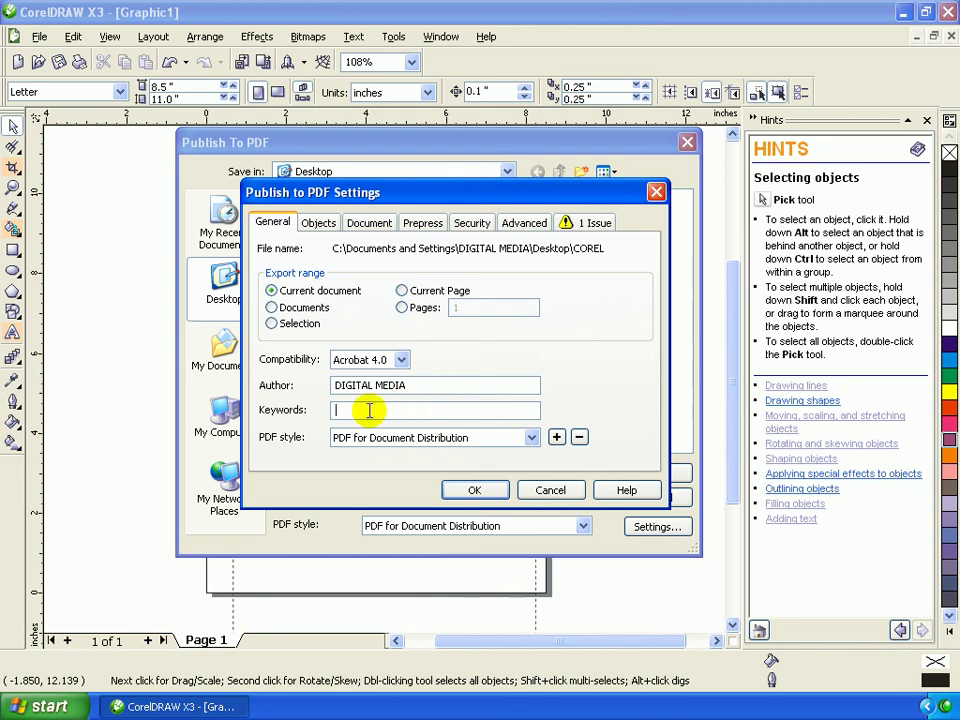
pyautogui.click(528, 437)
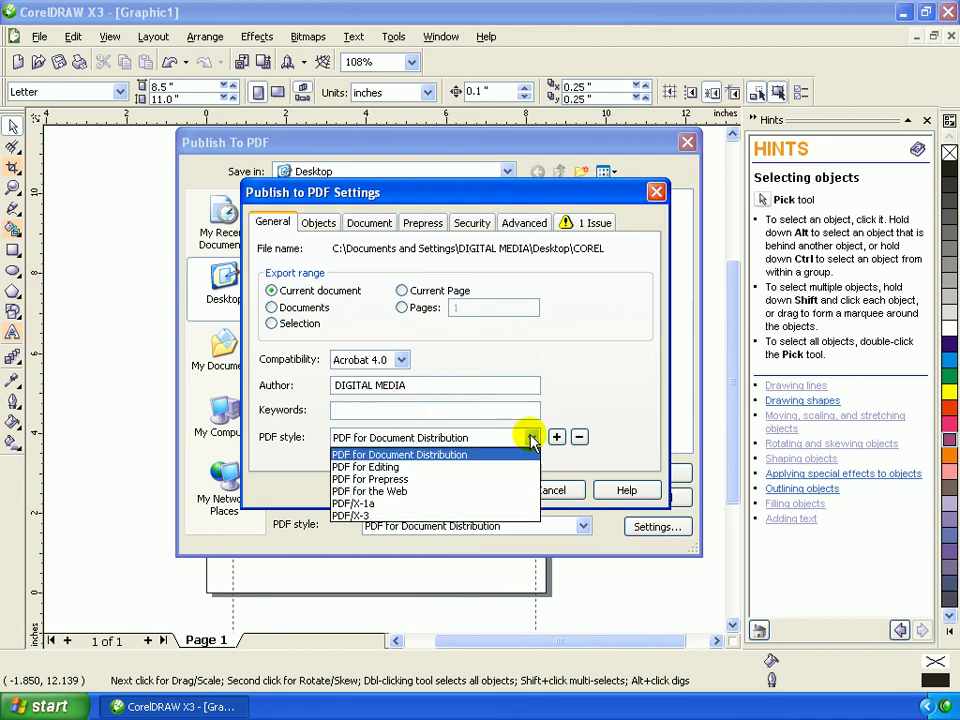
pyautogui.click(538, 412)
pyautogui.click(532, 437)
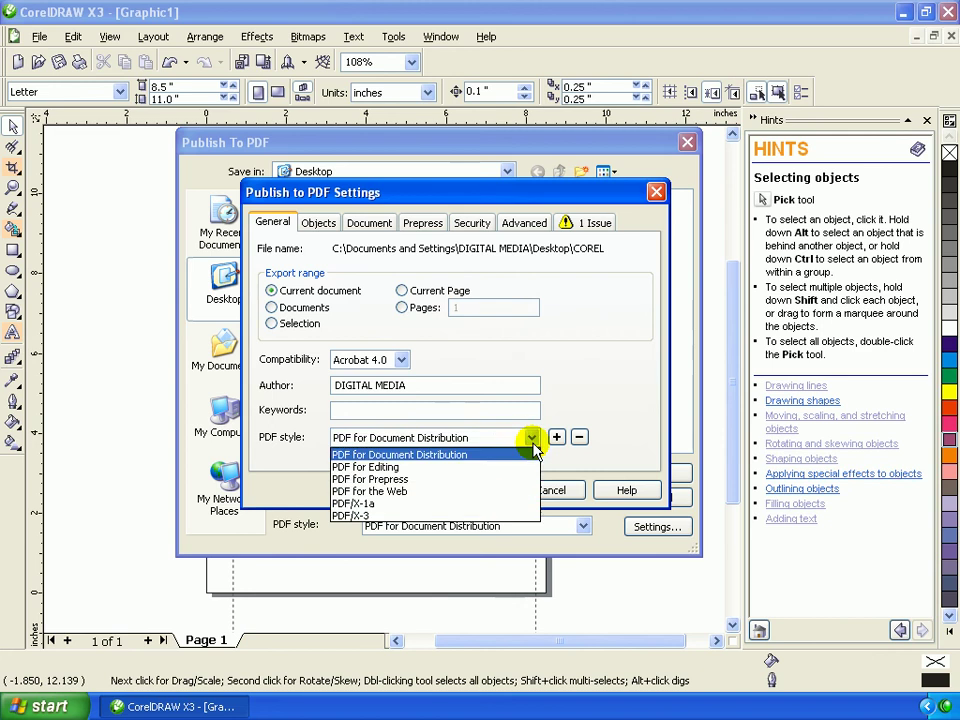
pyautogui.click(336, 226)
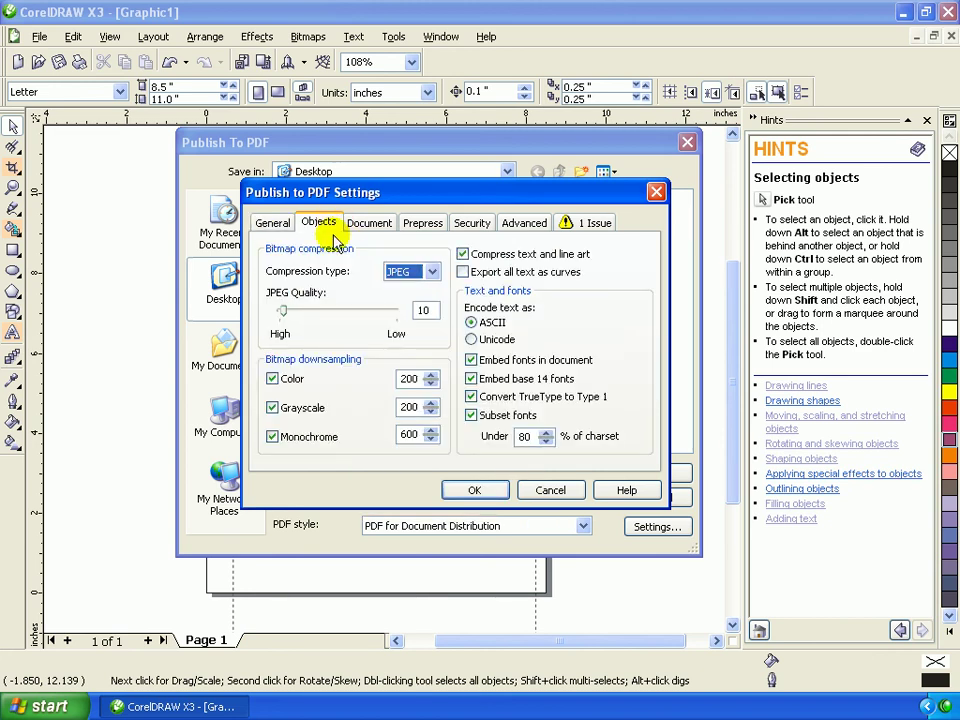
# Keep JPEG compression for the PDF with image quality 2 and bring up the Security options.
pyautogui.click(430, 271)
pyautogui.click(436, 254)
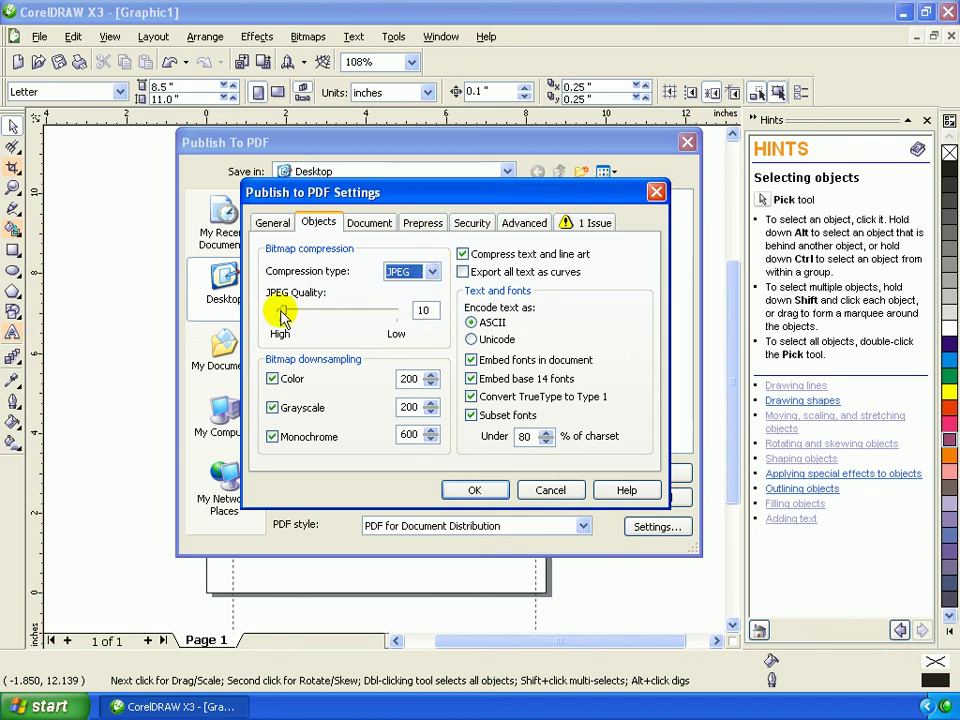
pyautogui.moveTo(283, 316); pyautogui.dragTo(285, 307)
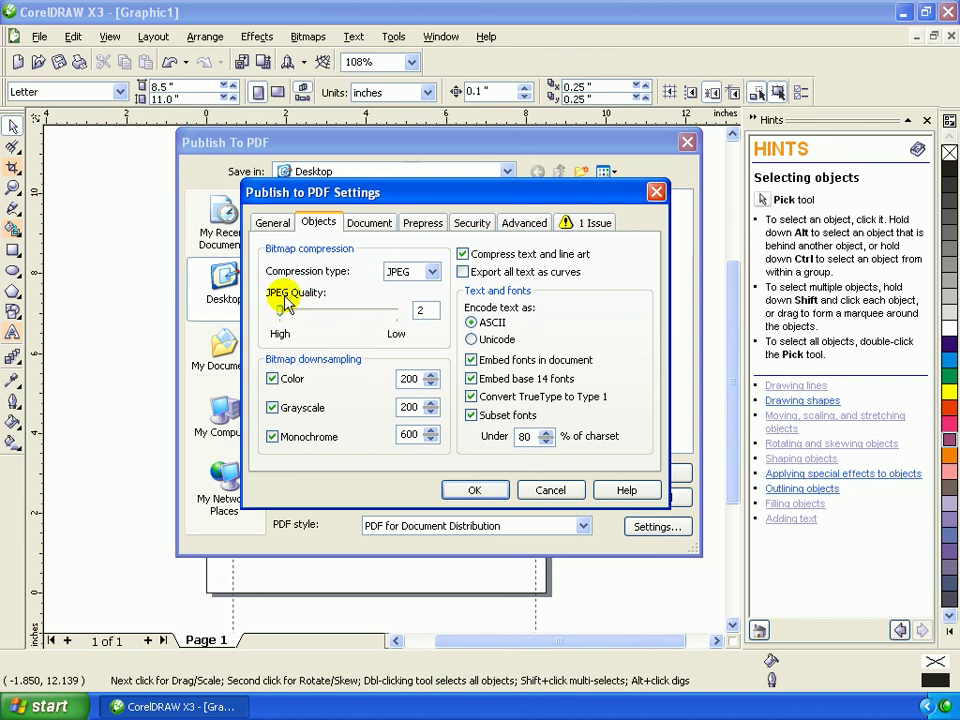
pyautogui.click(478, 226)
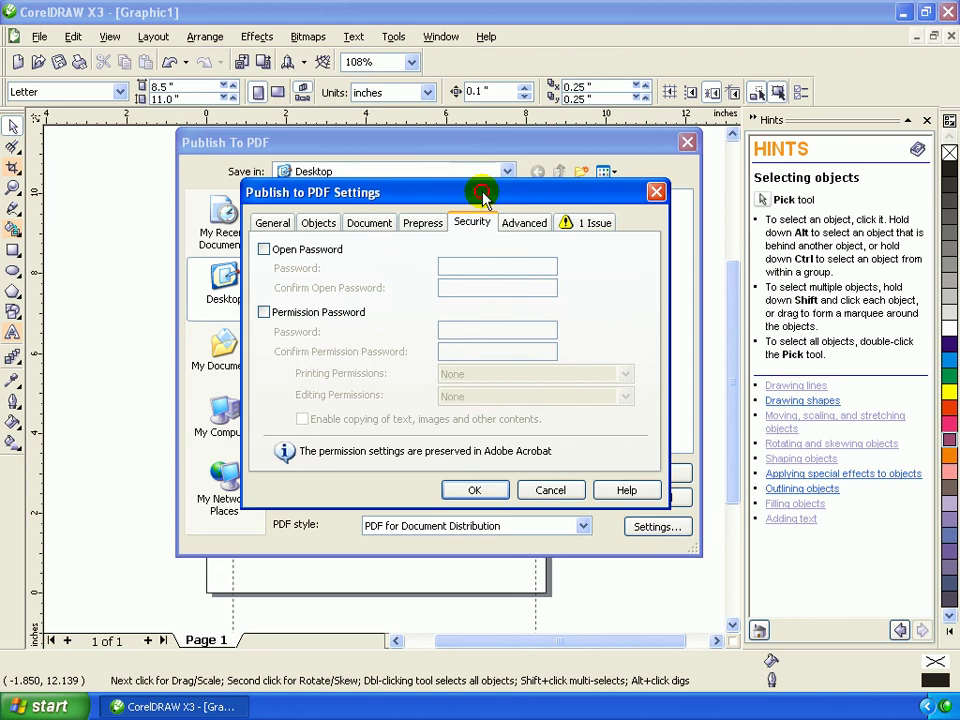
# Enable Open Password for the PDF, then enter and confirm the open password.
pyautogui.moveTo(482, 193); pyautogui.dragTo(467, 198)
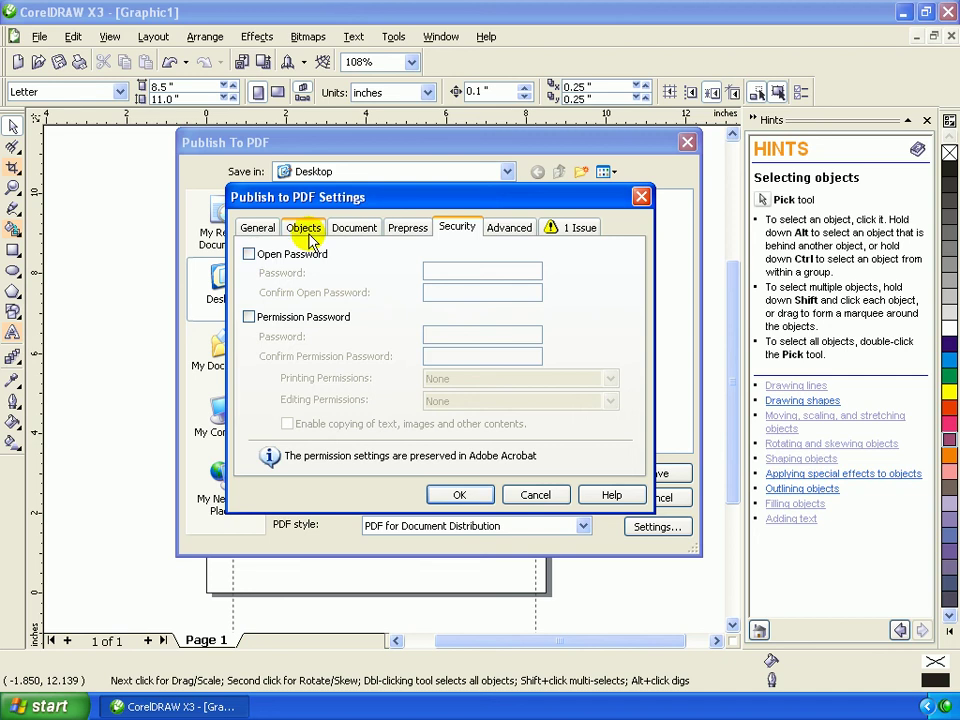
pyautogui.click(251, 256)
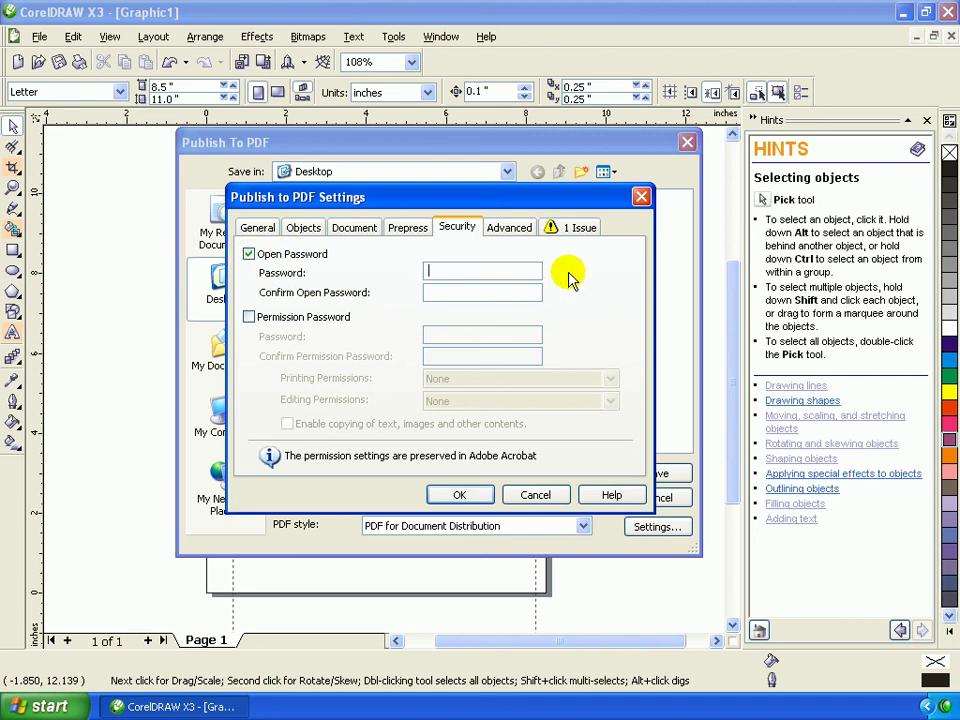
pyautogui.click(451, 270)
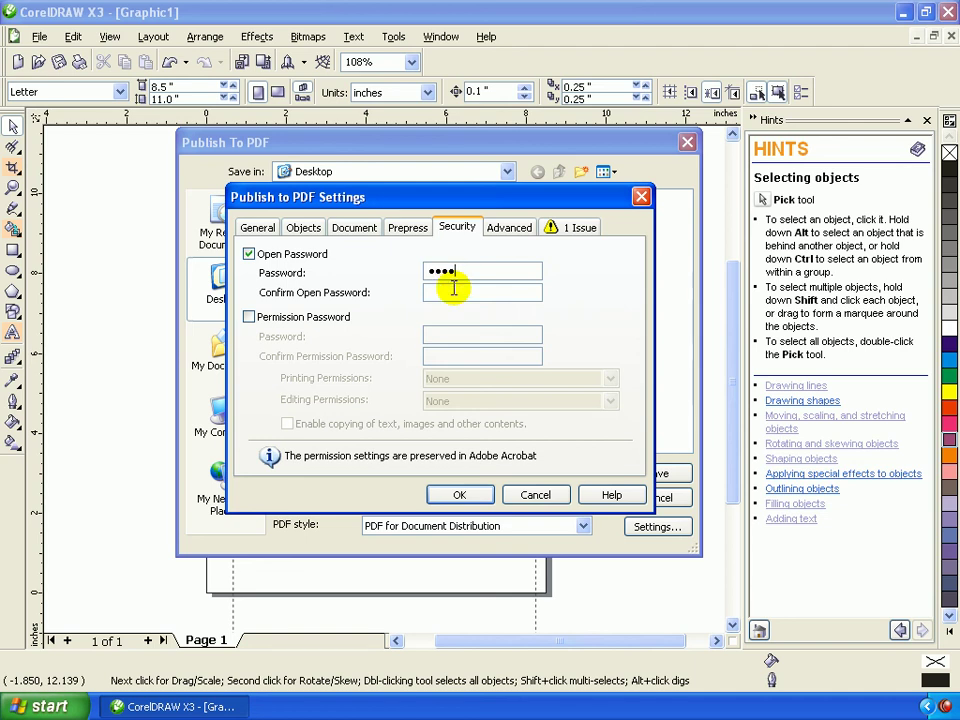
pyautogui.click(450, 293)
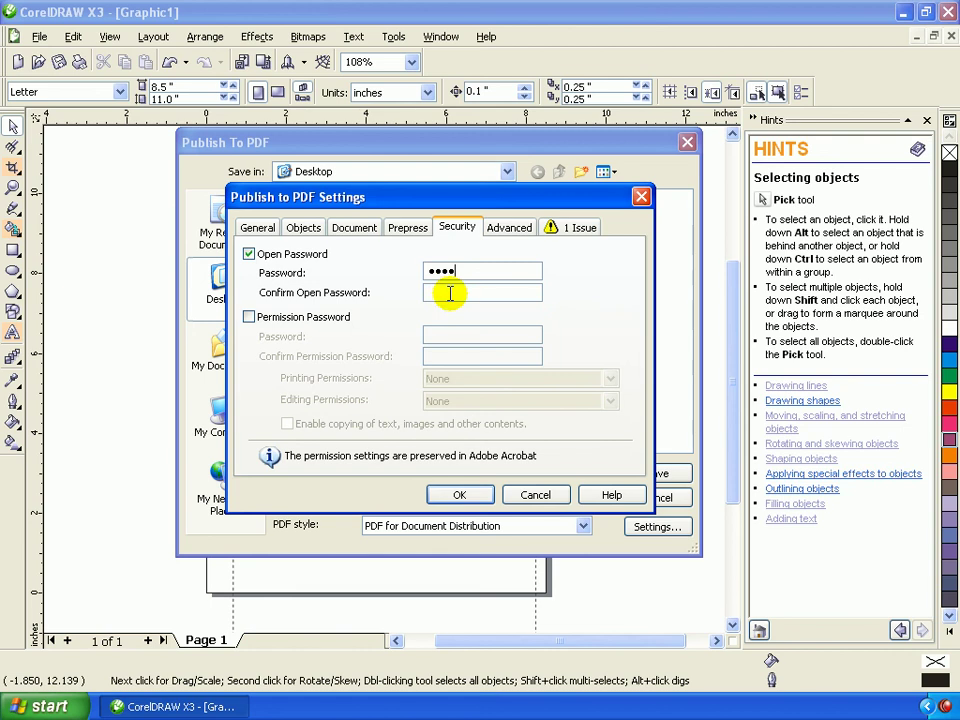
pyautogui.click(450, 293)
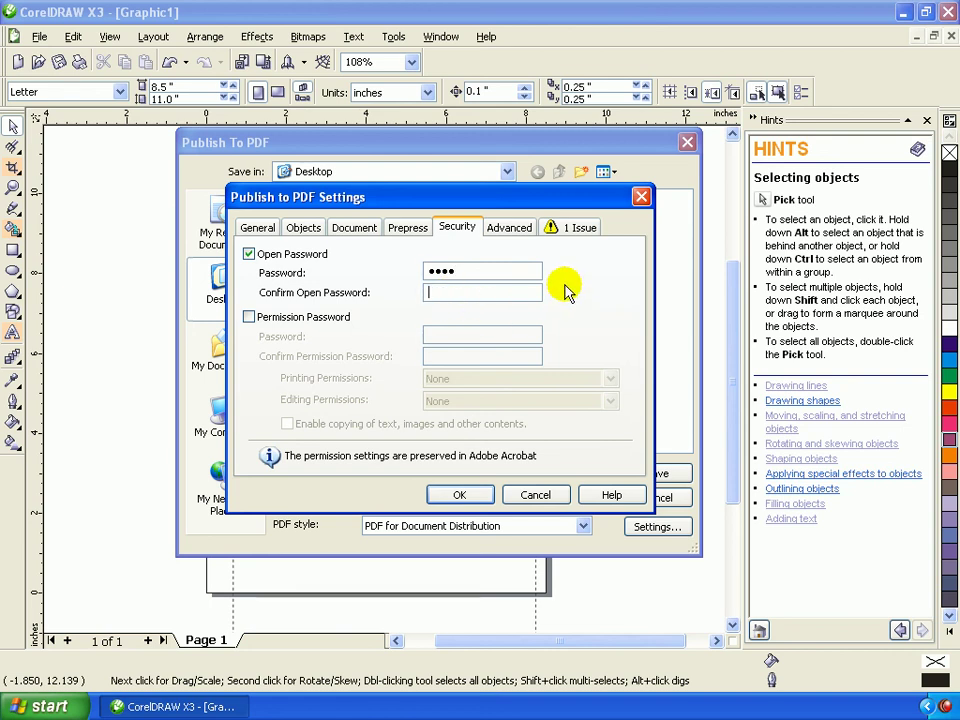
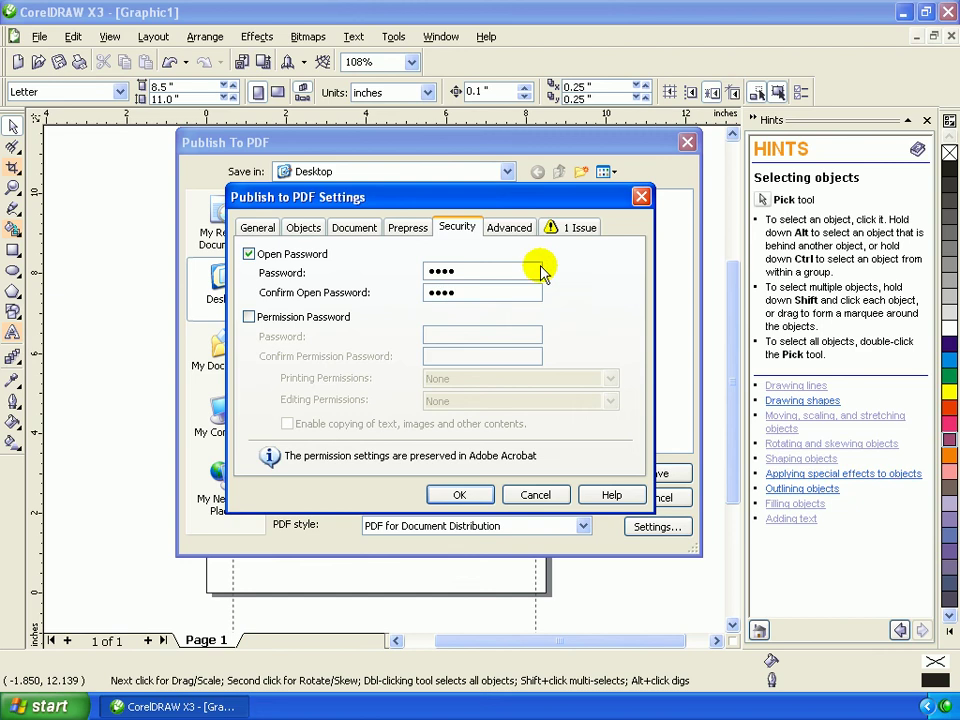
# Enable Permission Password, then enter and confirm the permission password.
pyautogui.click(250, 317)
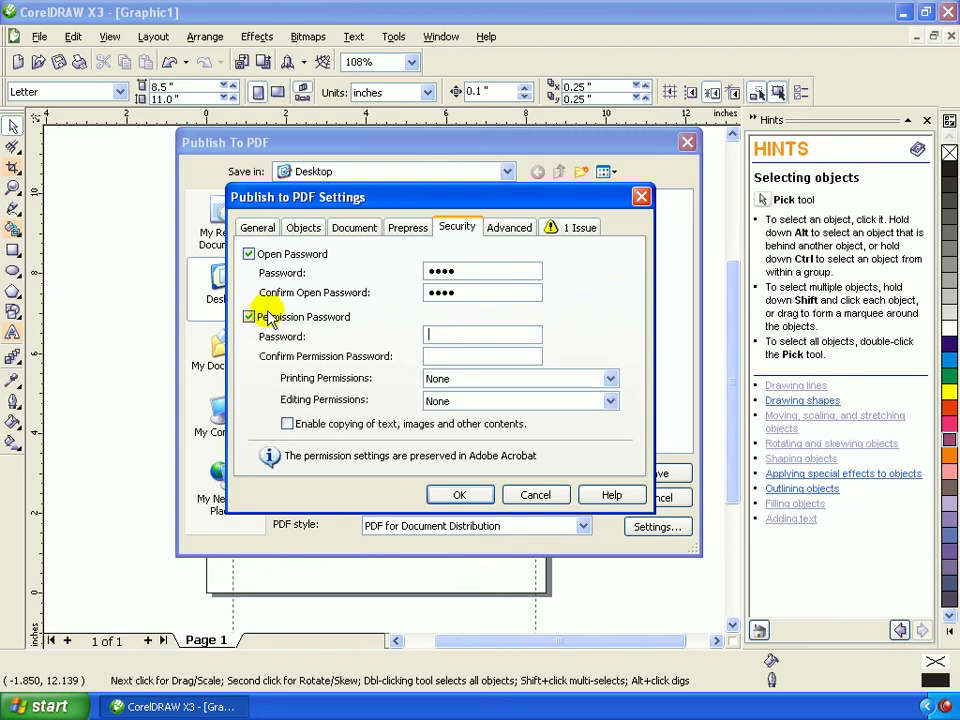
pyautogui.click(445, 334)
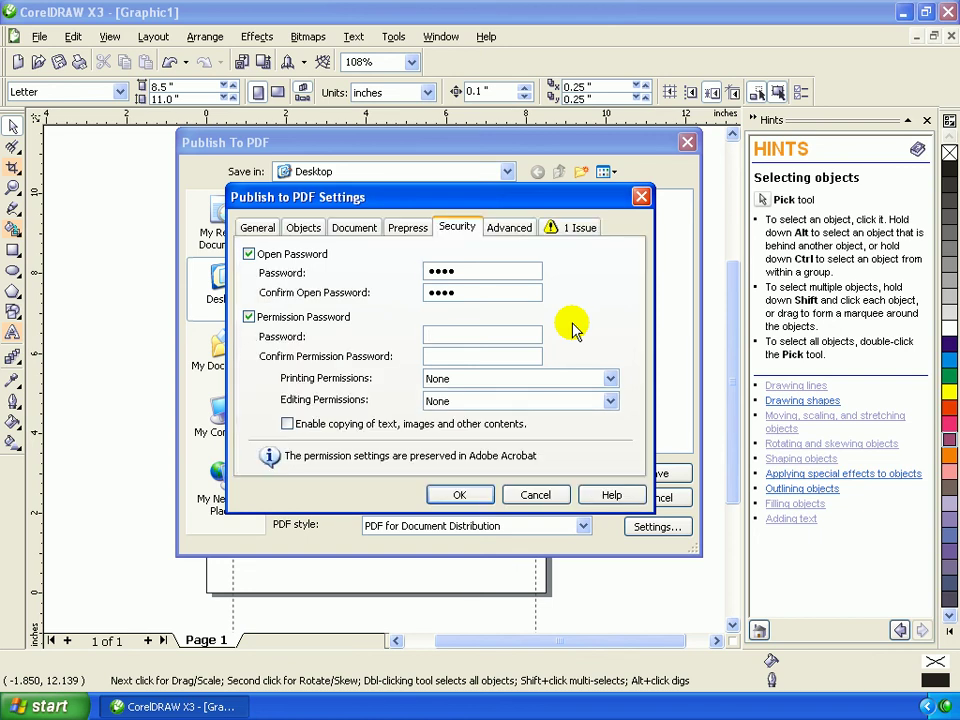
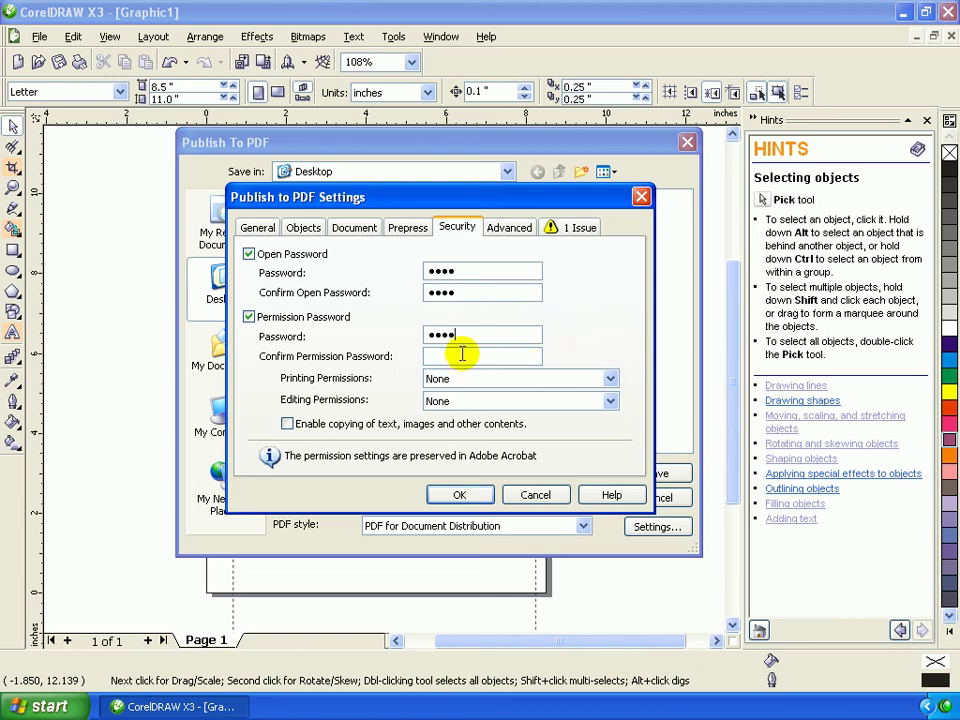
pyautogui.click(462, 353)
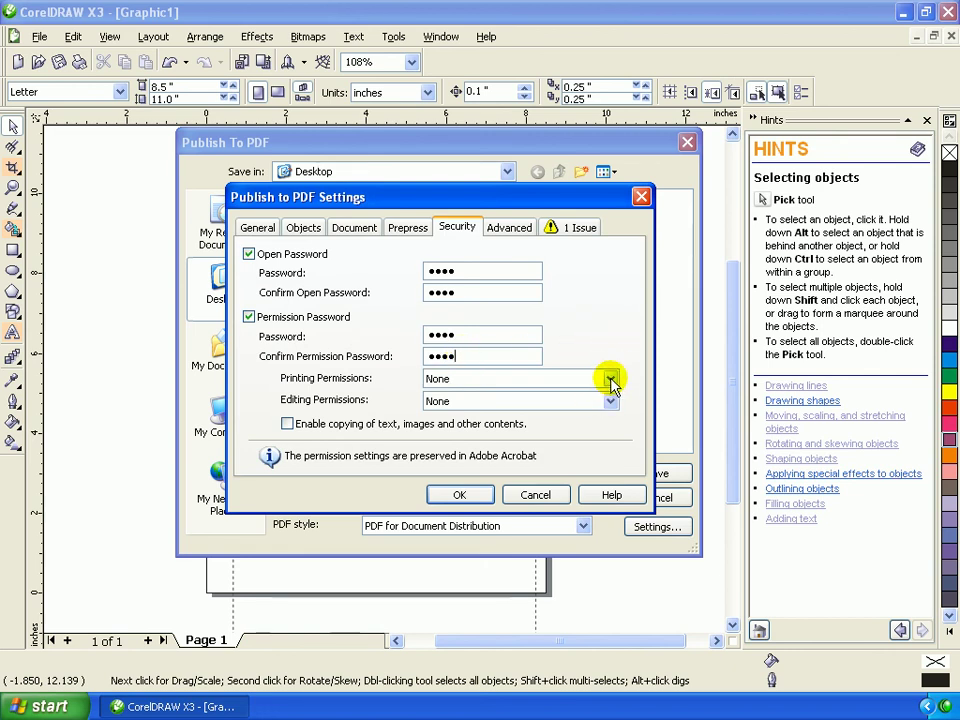
# Leave printing and editing permissions at None and accept the PDF settings.
pyautogui.click(610, 380)
pyautogui.click(610, 380)
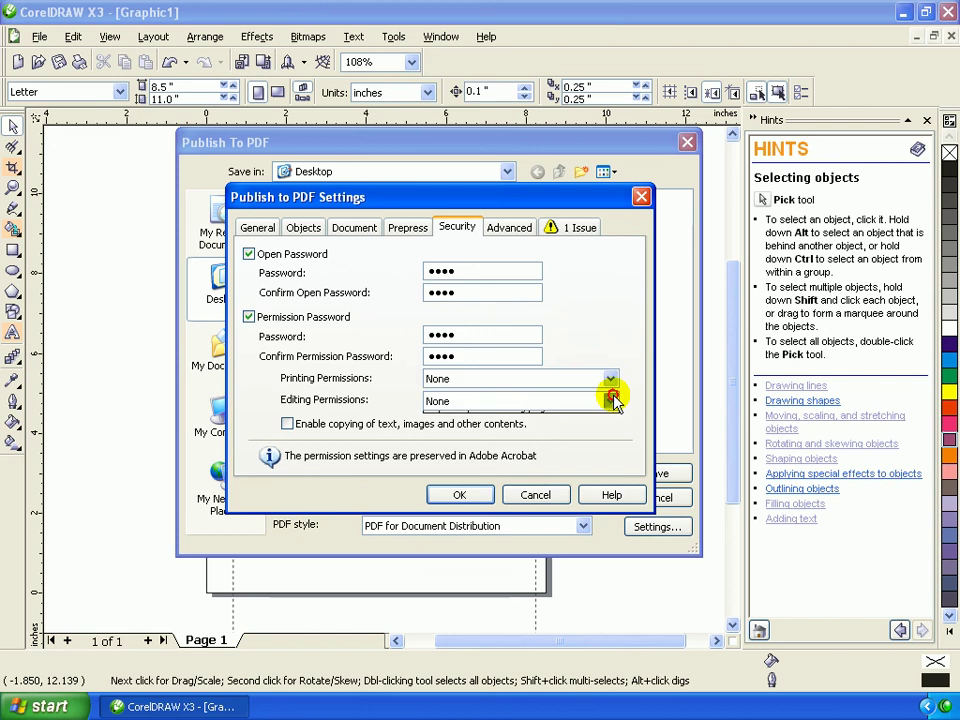
pyautogui.click(610, 400)
pyautogui.click(626, 348)
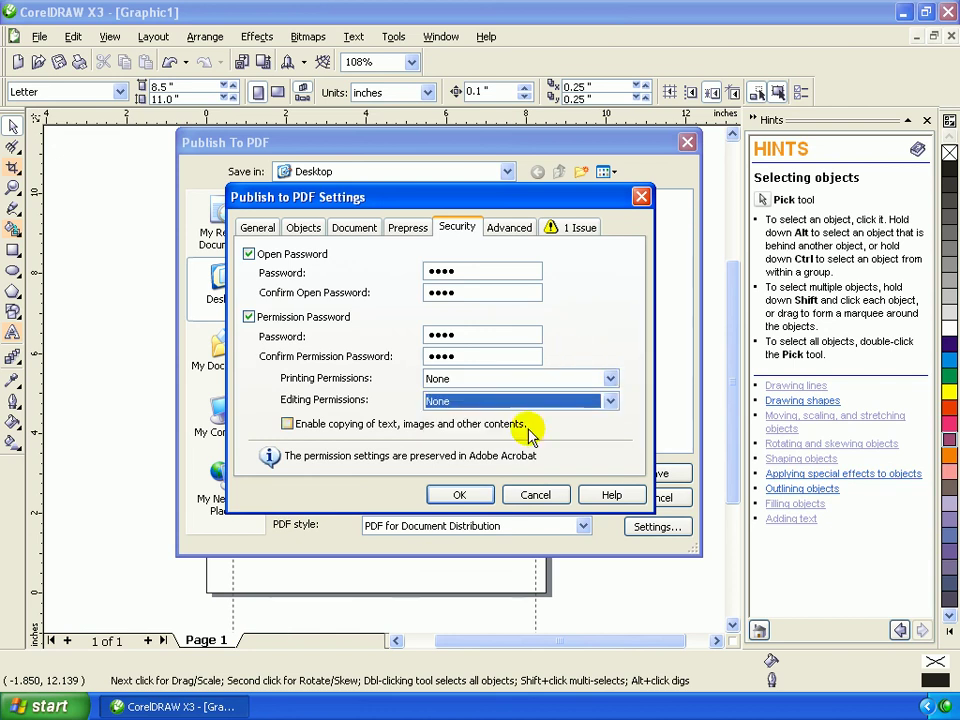
pyautogui.click(460, 496)
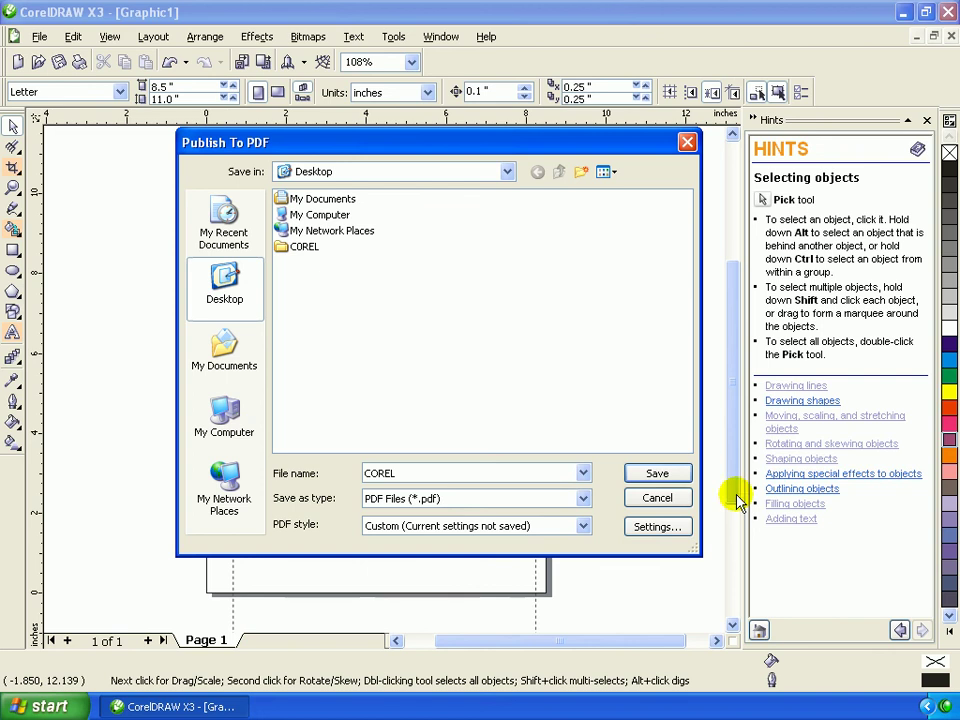
# Save the COREL PDF to the Desktop and minimize CorelDRAW.
pyautogui.click(660, 474)
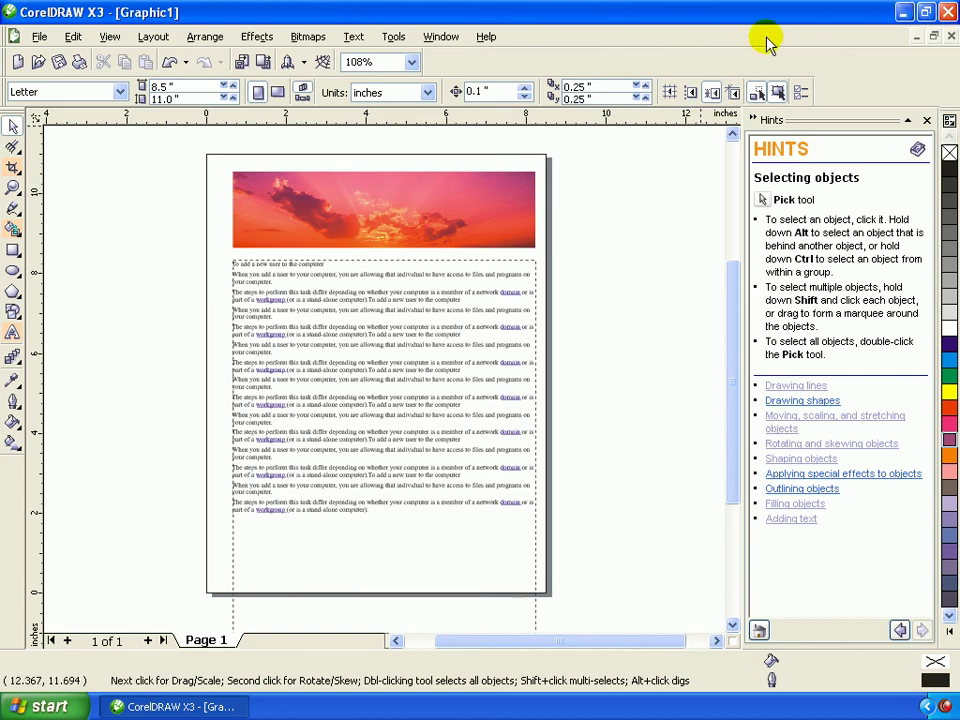
pyautogui.click(902, 13)
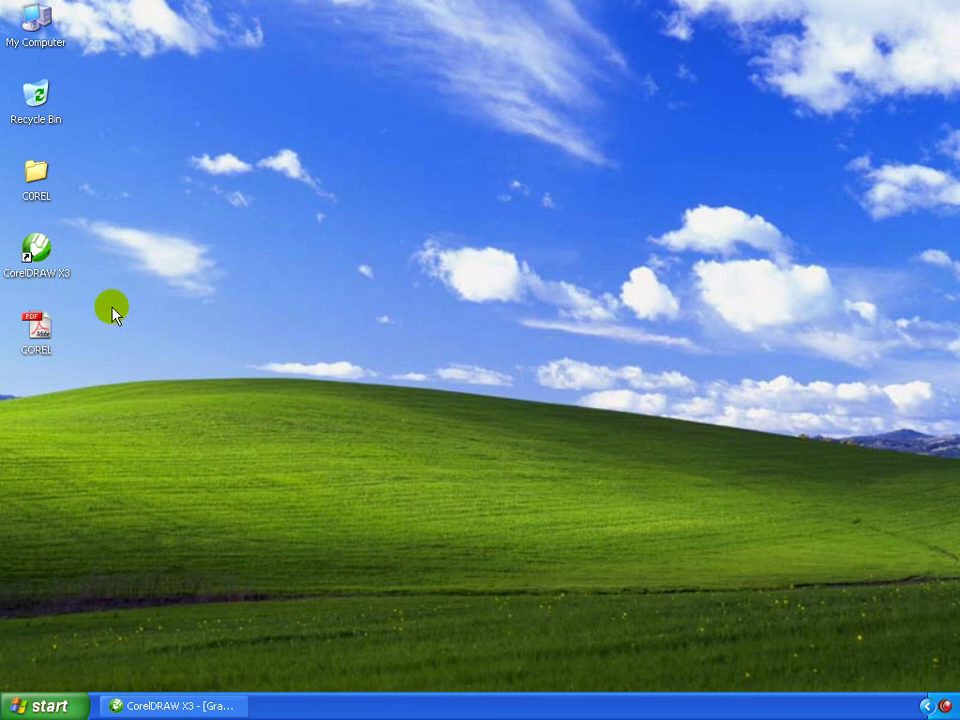
# Open COREL.pdf from the desktop in Adobe Reader and enter its open password.
pyautogui.doubleClick(40, 340)
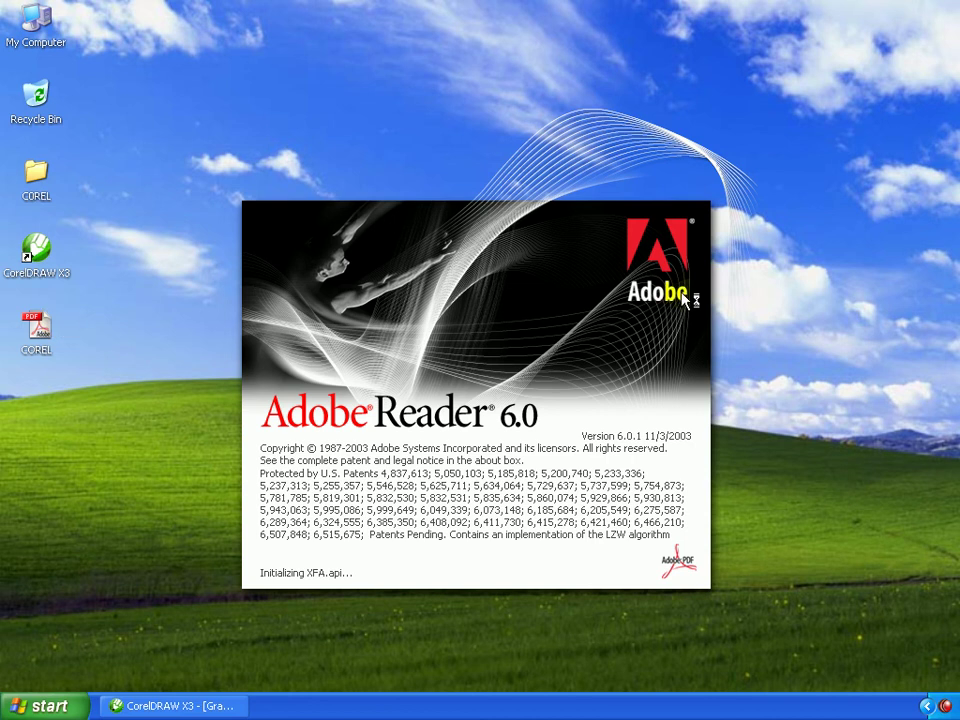
pyautogui.click(482, 206)
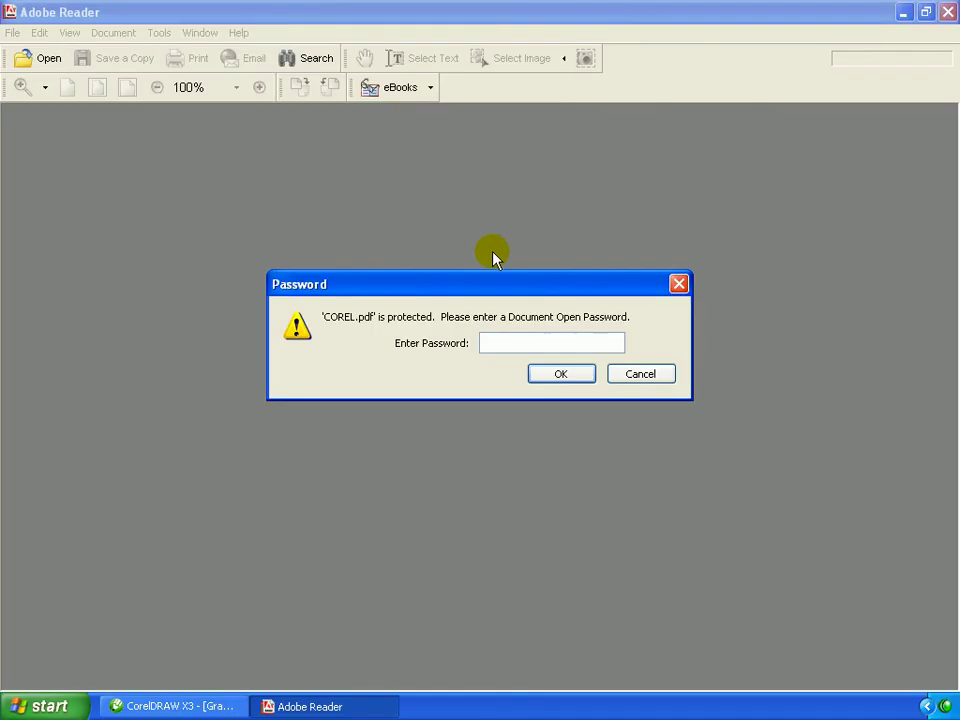
pyautogui.click(504, 292)
pyautogui.click(489, 300)
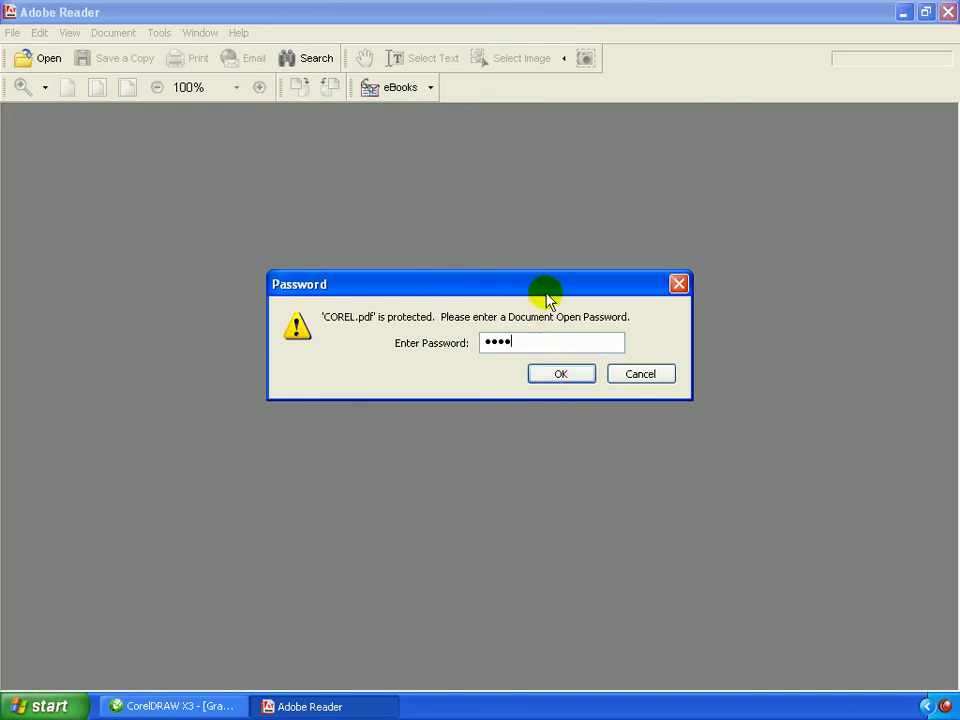
pyautogui.moveTo(546, 292); pyautogui.dragTo(538, 288)
pyautogui.click(551, 370)
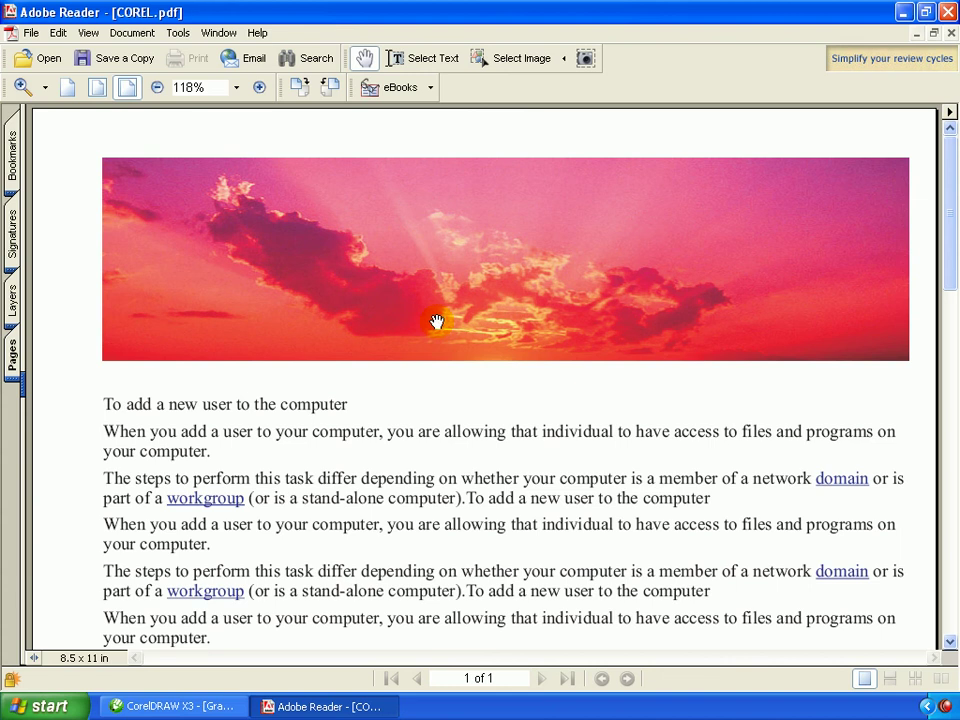
# Scroll through the unlocked COREL.pdf sunset banner and text, then close the document.
pyautogui.scroll(-3, 437, 321)
pyautogui.scroll(-5, 437, 321)
pyautogui.scroll(-5, 437, 321)
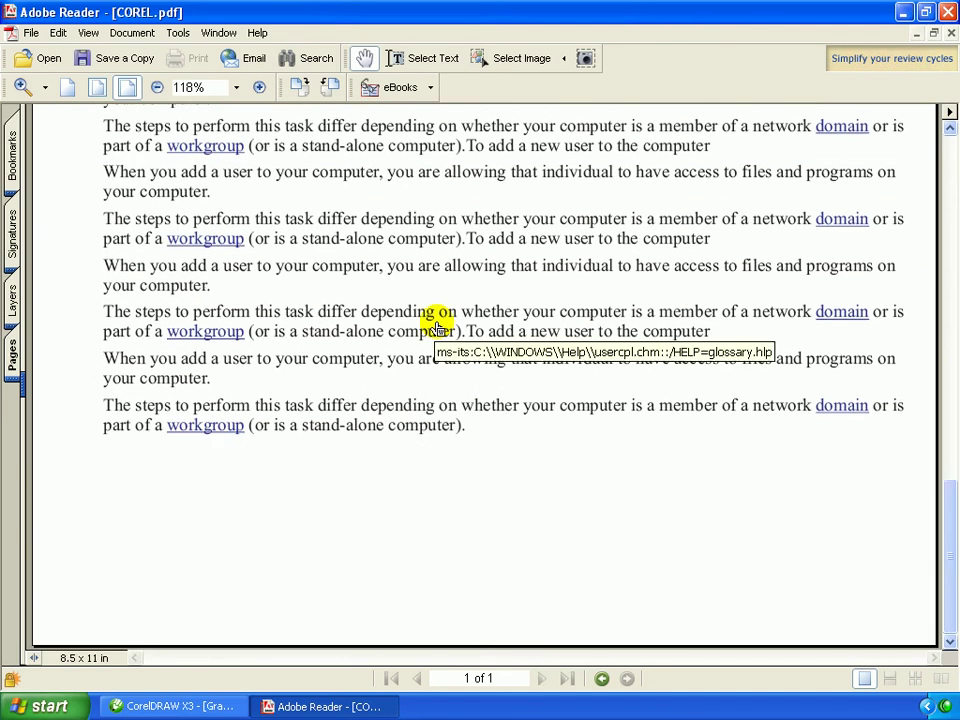
pyautogui.scroll(8, 437, 321)
pyautogui.scroll(3, 437, 321)
pyautogui.scroll(-4, 437, 321)
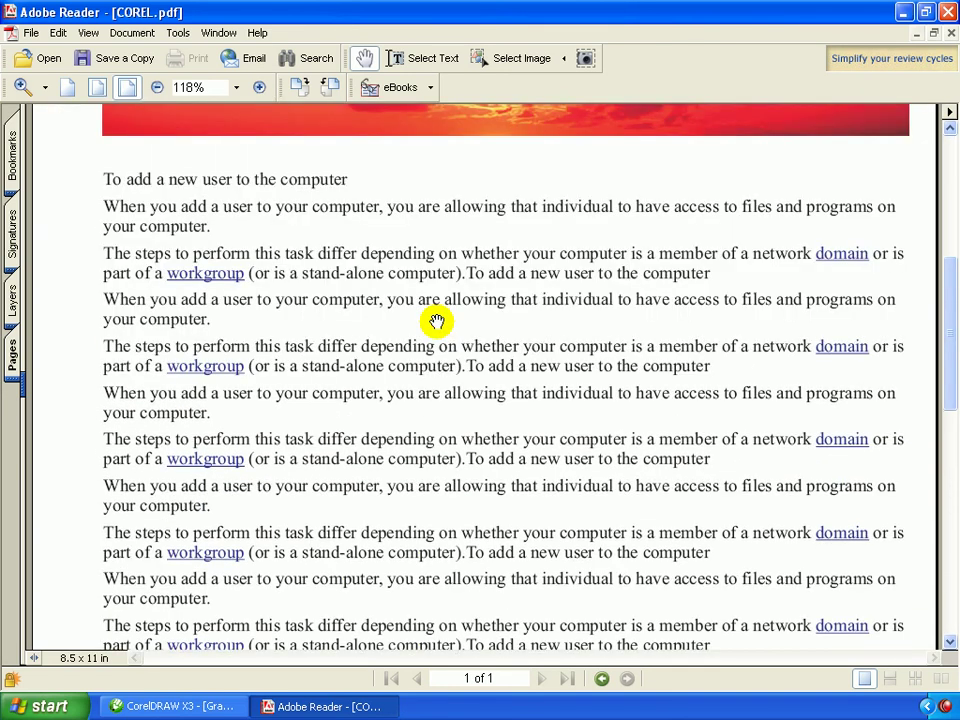
pyautogui.scroll(-2, 437, 321)
pyautogui.scroll(2, 437, 321)
pyautogui.scroll(3, 437, 321)
pyautogui.scroll(2, 437, 321)
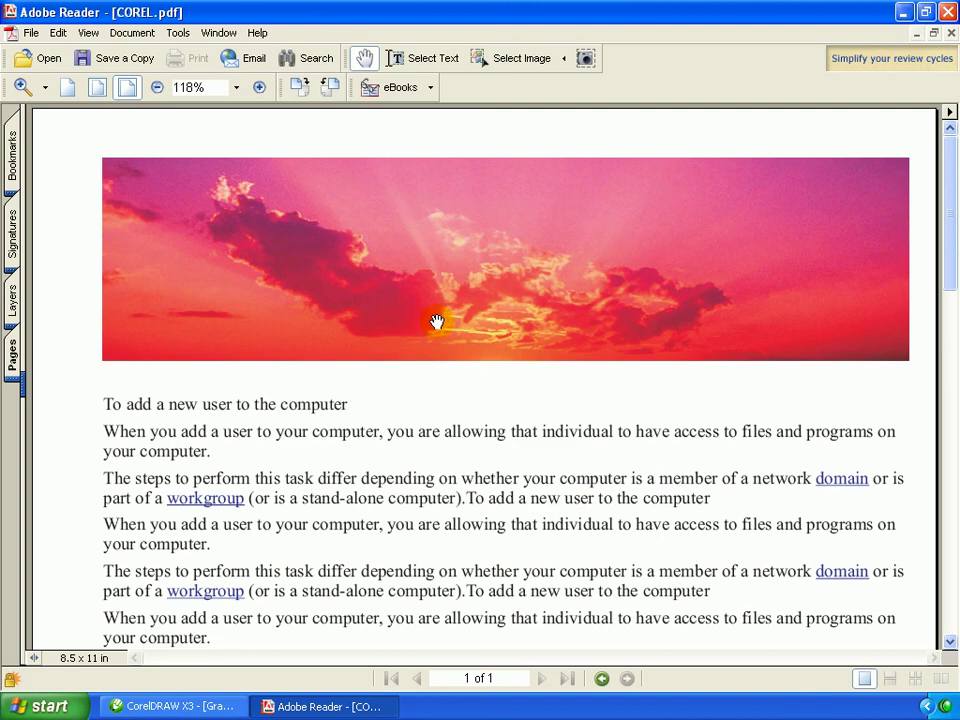
pyautogui.click(950, 16)
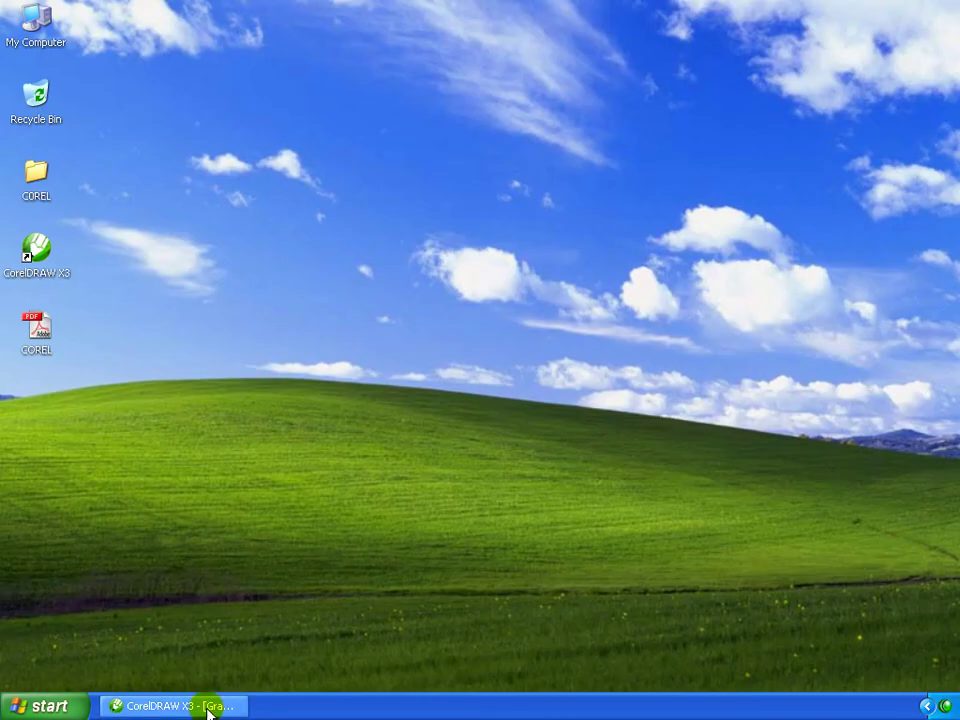
# Close Adobe Reader entirely and scroll around the restored CorelDRAW page.
pyautogui.click(203, 708)
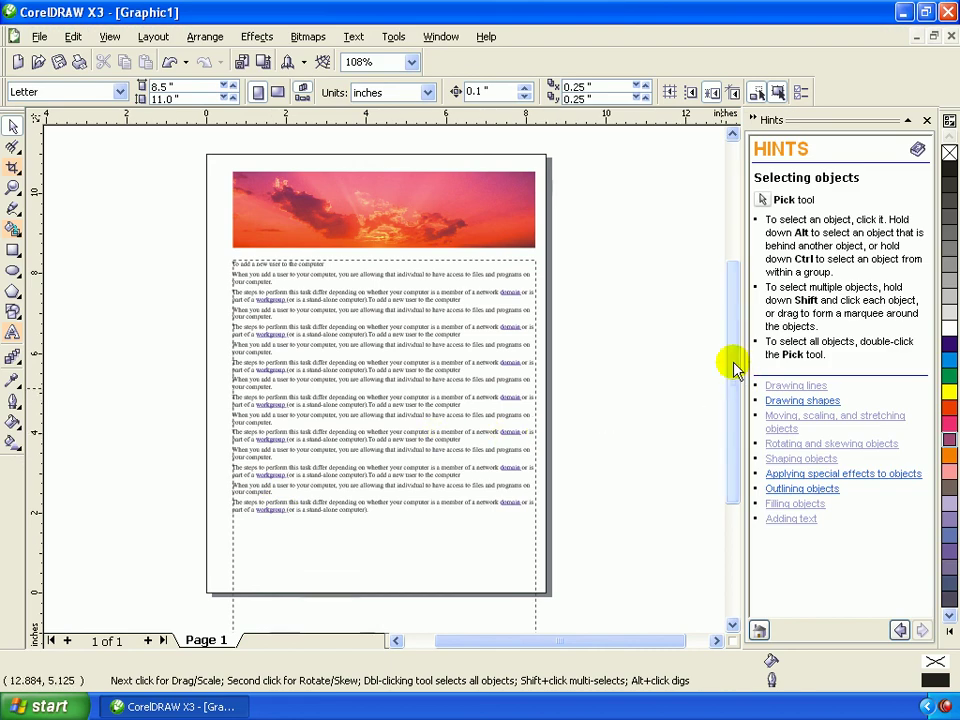
pyautogui.scroll(-1, 730, 374)
pyautogui.scroll(-2, 730, 370)
pyautogui.scroll(5, 727, 360)
pyautogui.scroll(-2, 722, 362)
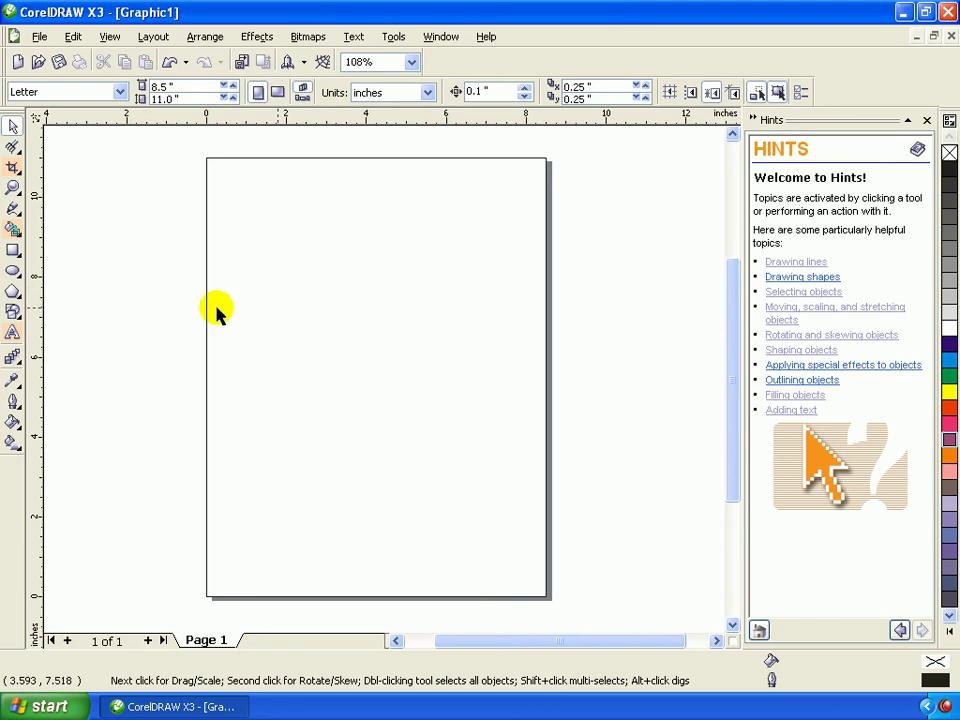
# Draw a wide rectangle, fill it red and centre it on the page.
pyautogui.click(14, 250)
pyautogui.moveTo(247, 253); pyautogui.dragTo(523, 333)
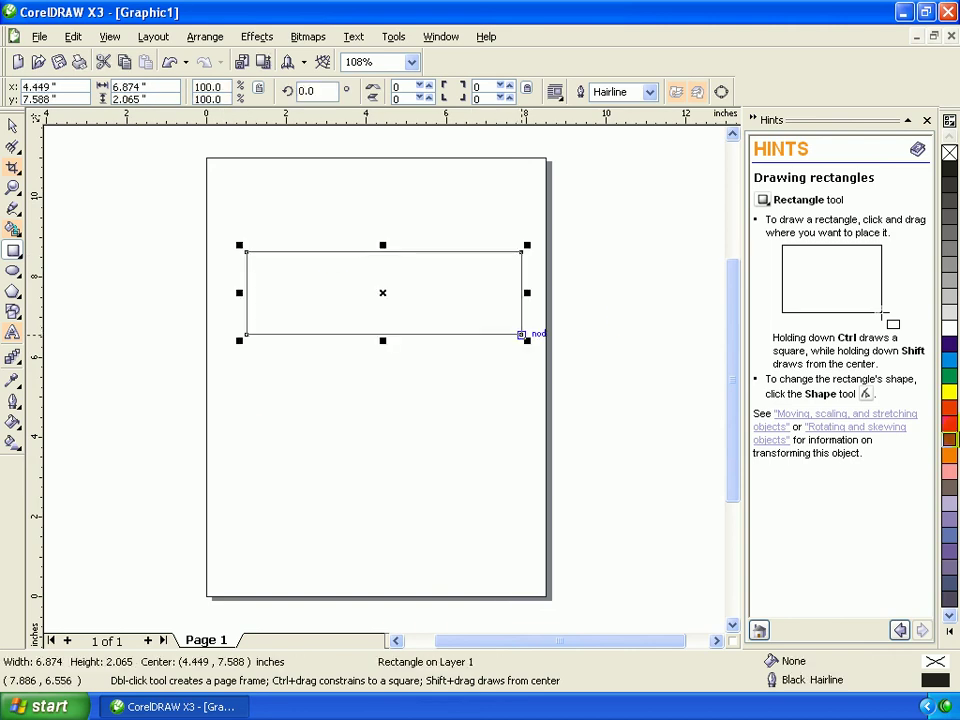
pyautogui.click(949, 410)
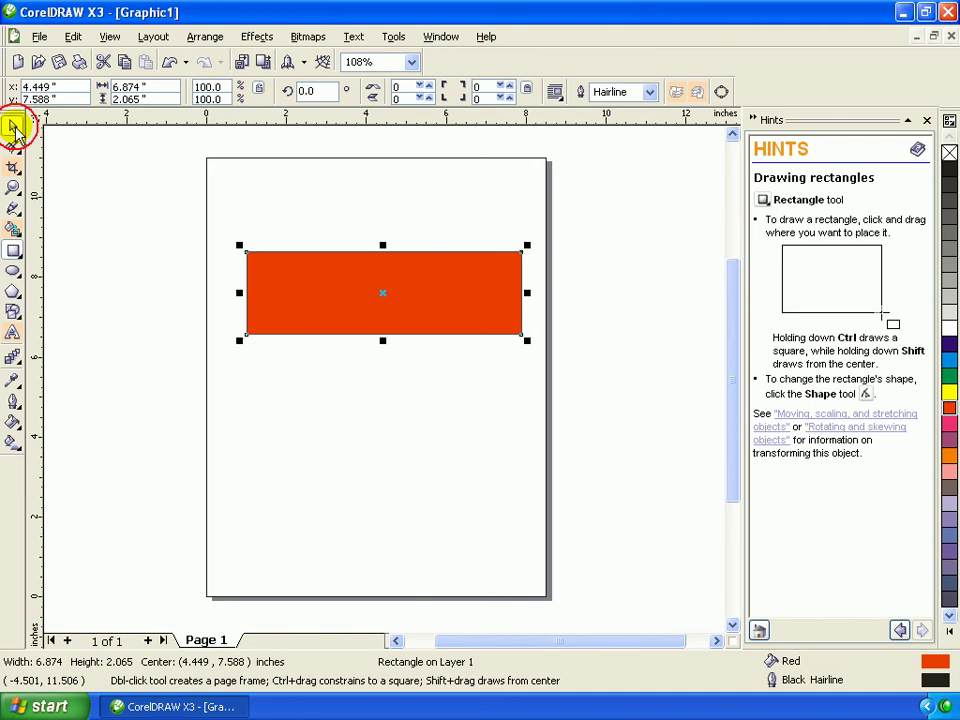
pyautogui.click(12, 125)
pyautogui.moveTo(373, 290); pyautogui.dragTo(361, 305)
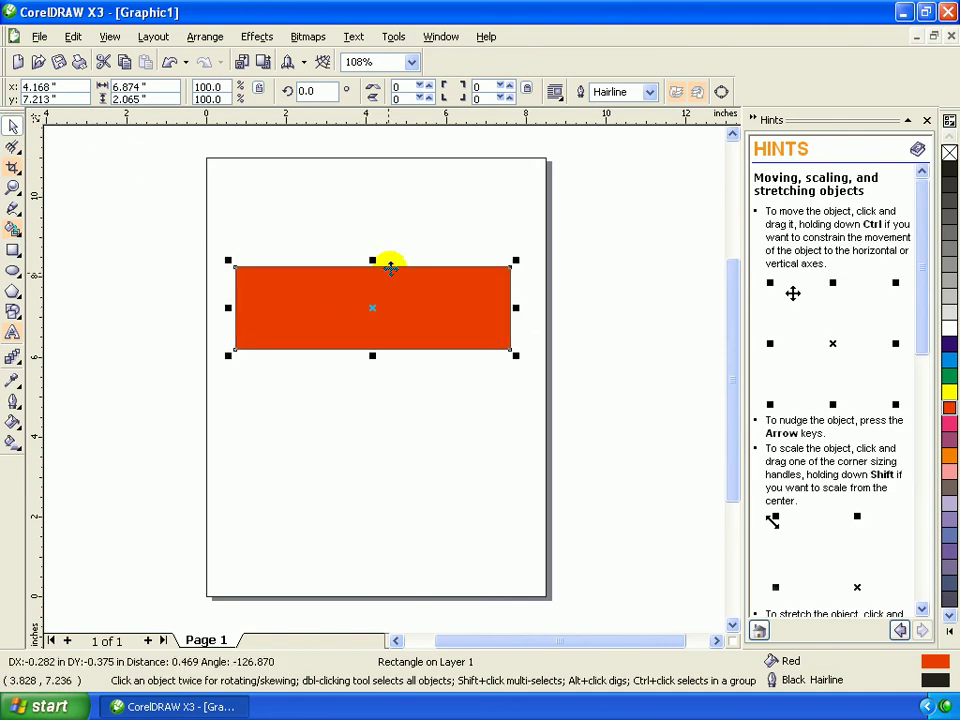
pyautogui.press('p')
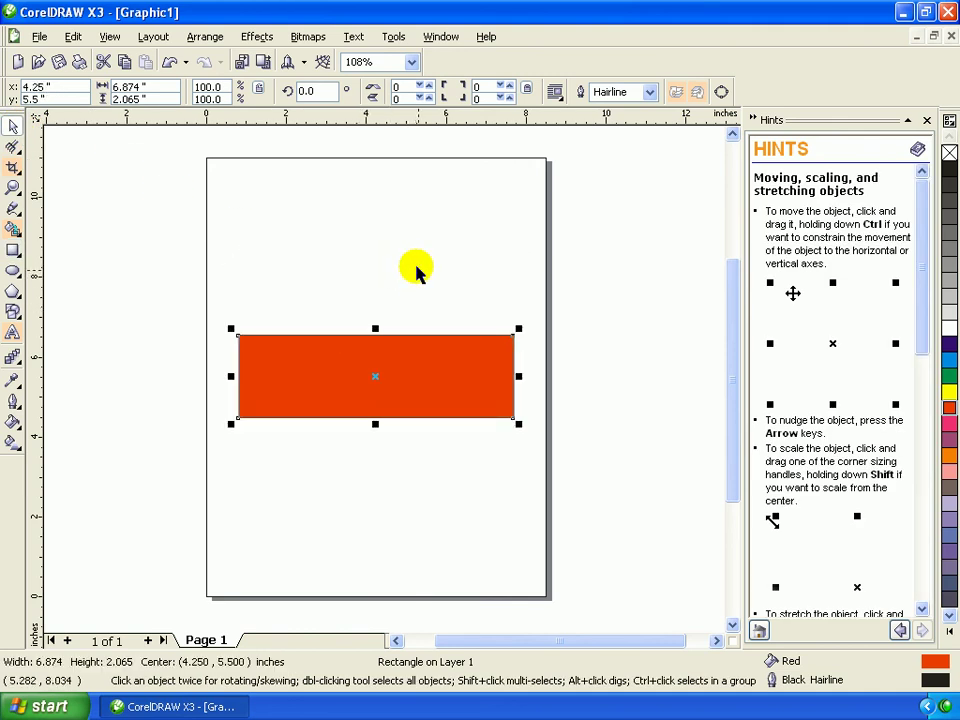
# Open the Fillet/Scallop/Chamfer docker and deselect the rectangle.
pyautogui.click(395, 385)
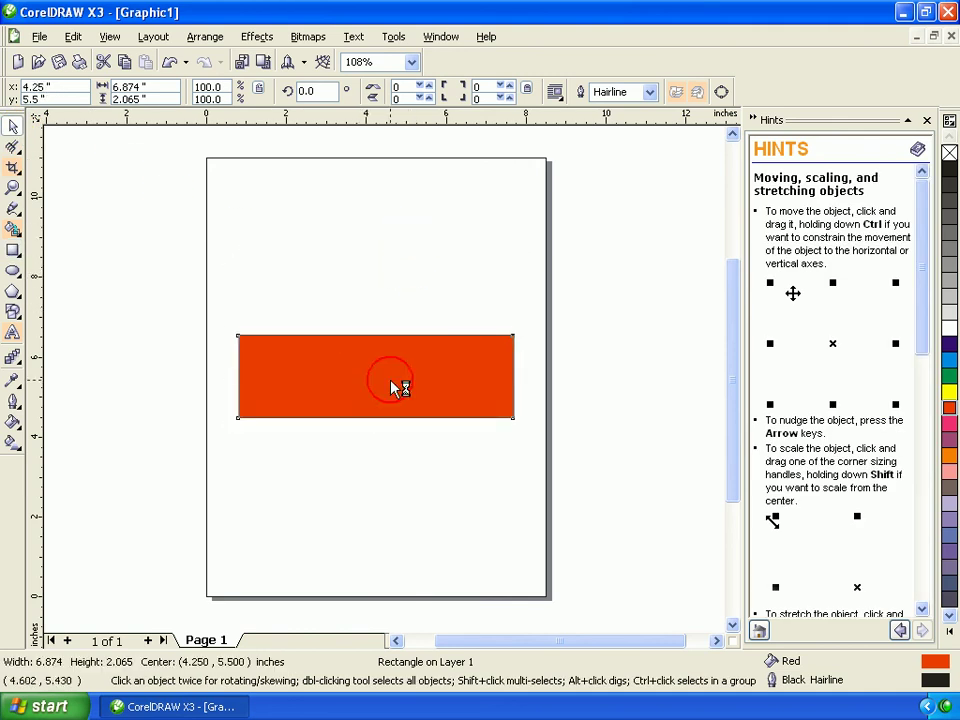
pyautogui.click(441, 37)
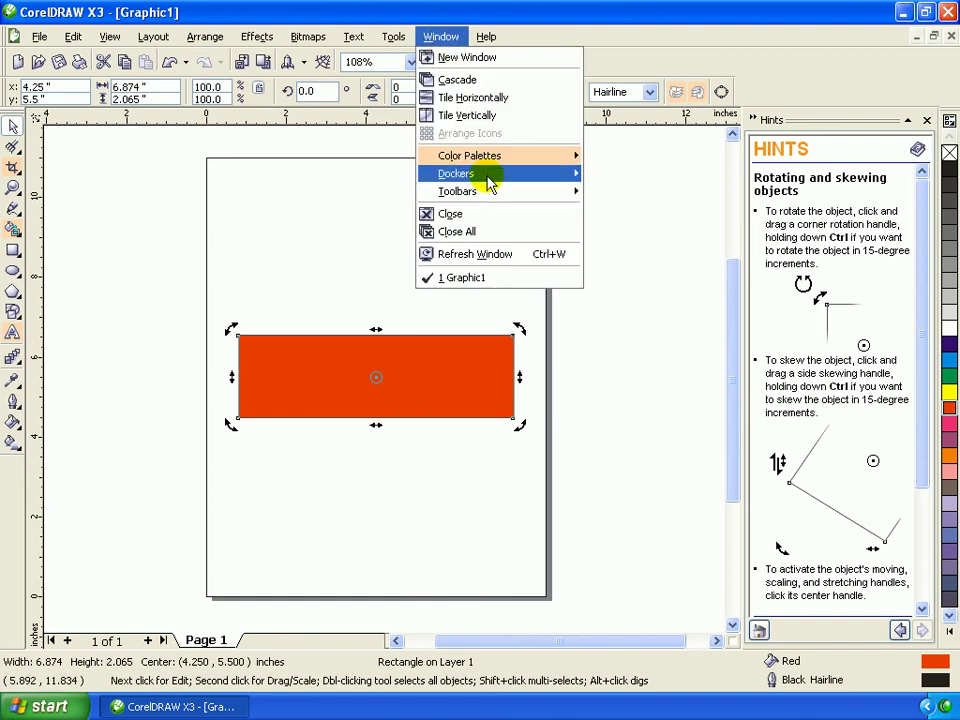
pyautogui.moveTo(456, 173)
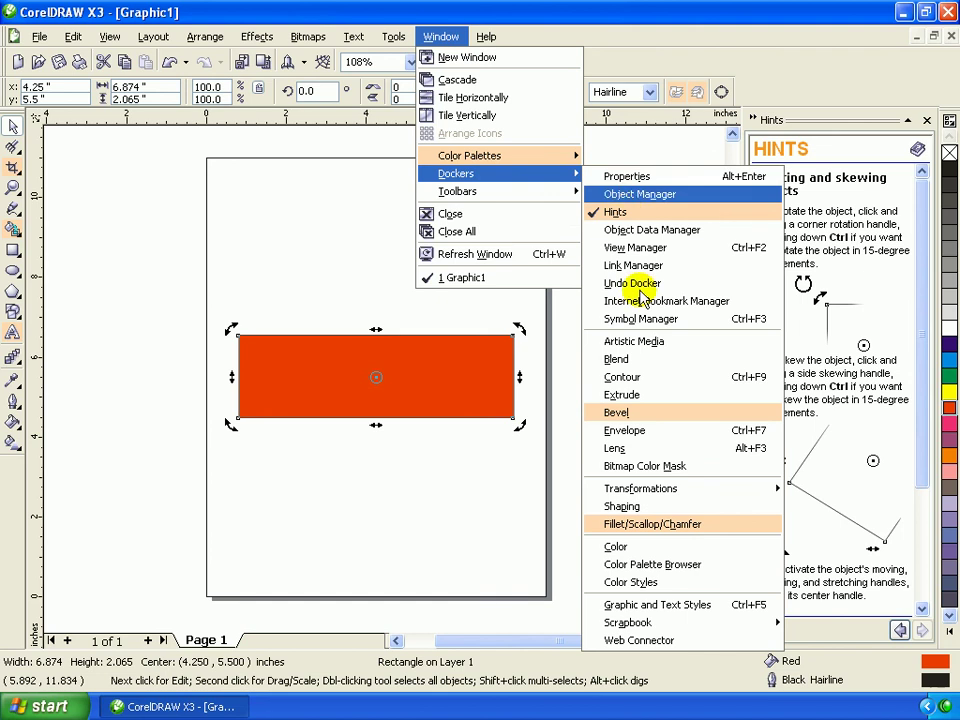
pyautogui.click(659, 537)
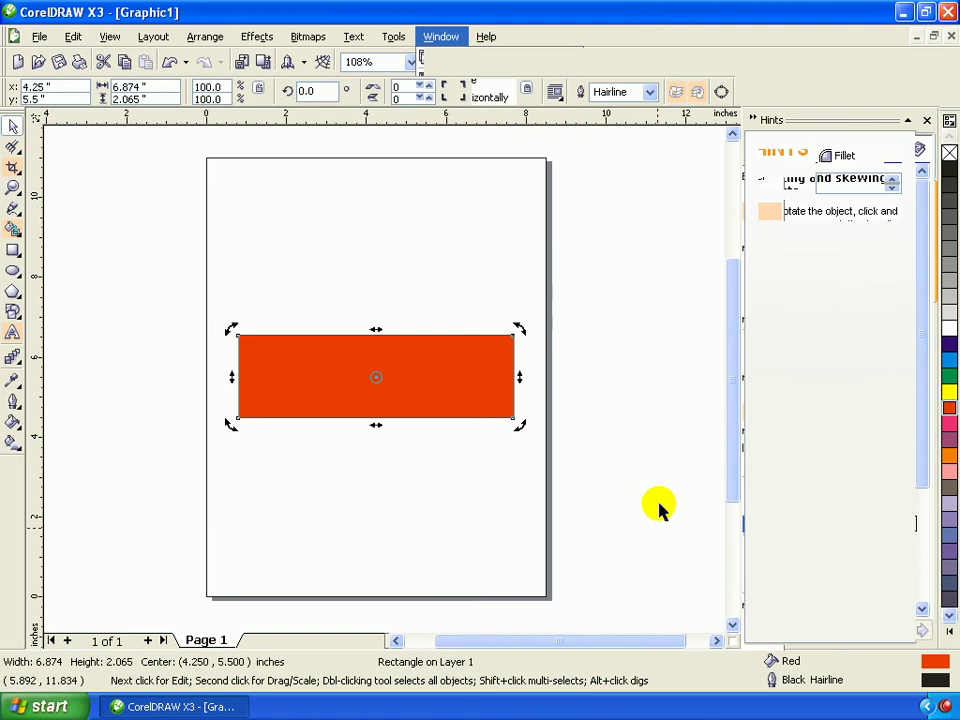
pyautogui.press('Escape')
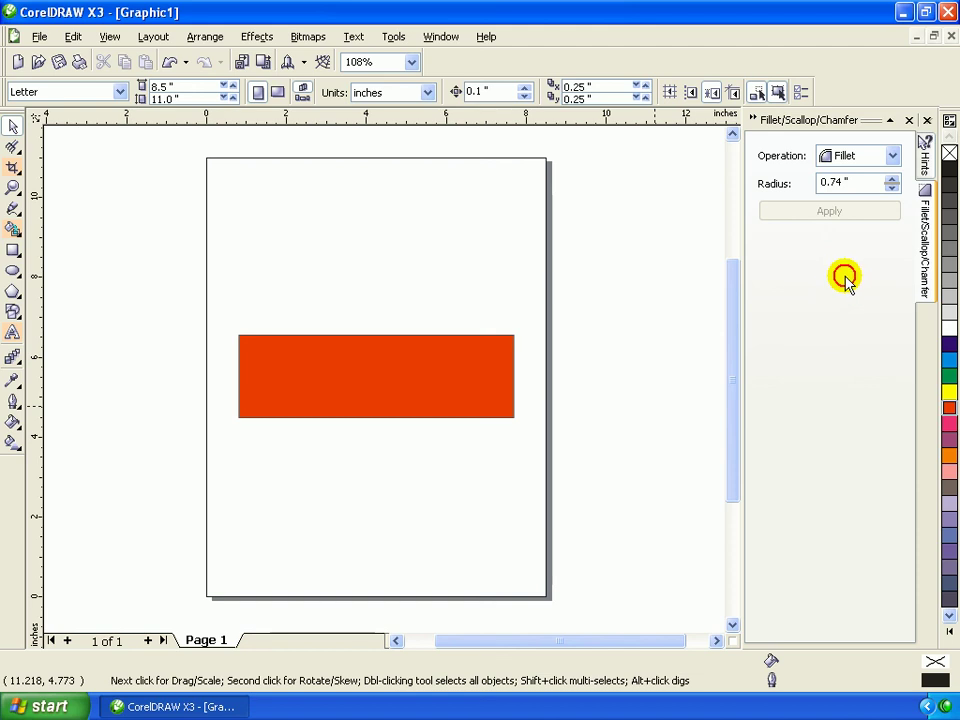
# Apply a 0.07-inch Fillet to the red rectangle's corners.
pyautogui.click(890, 160)
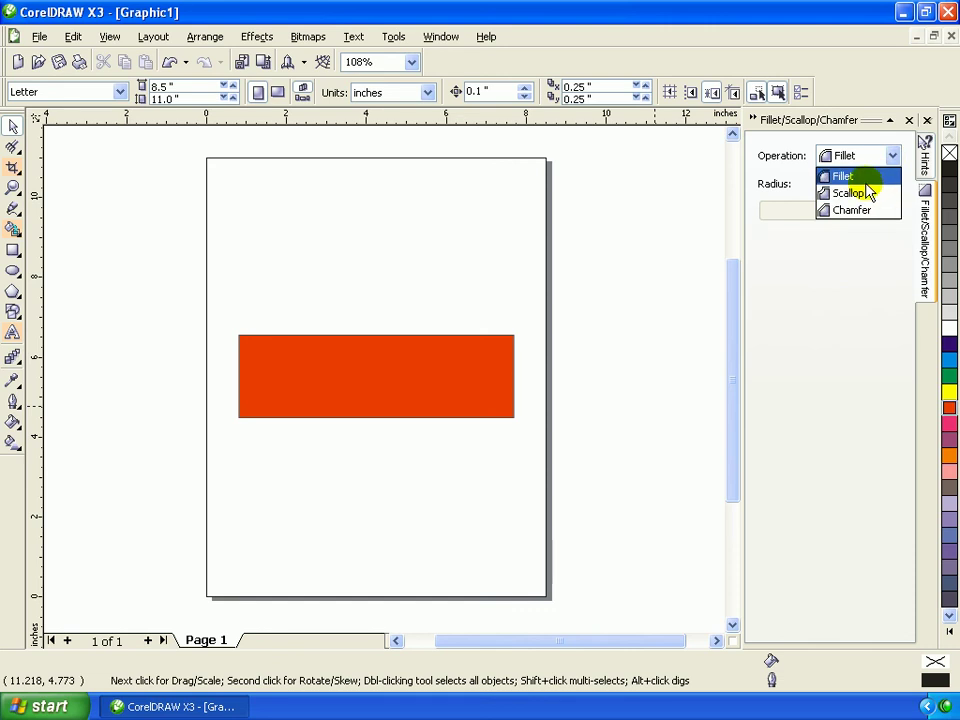
pyautogui.click(843, 176)
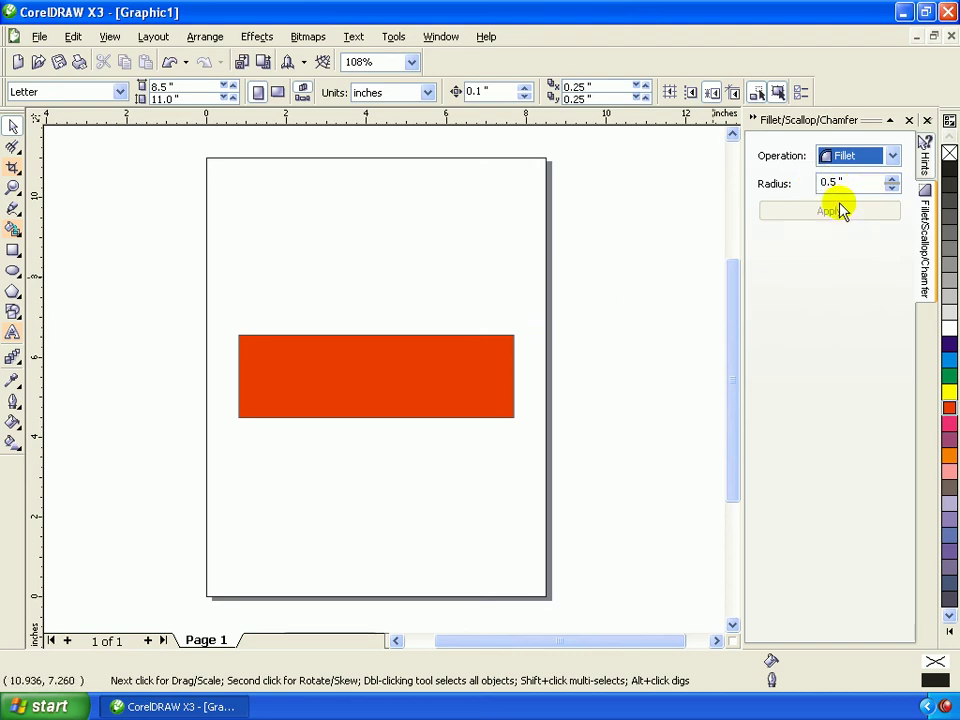
pyautogui.click(843, 182)
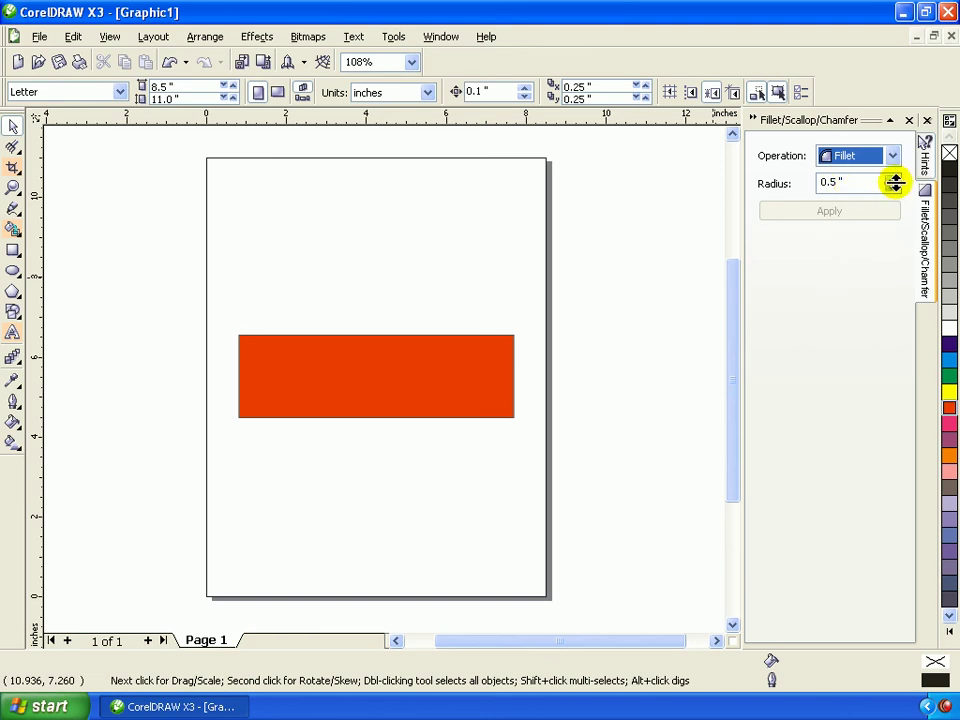
pyautogui.moveTo(895, 182); pyautogui.dragTo(895, 173)
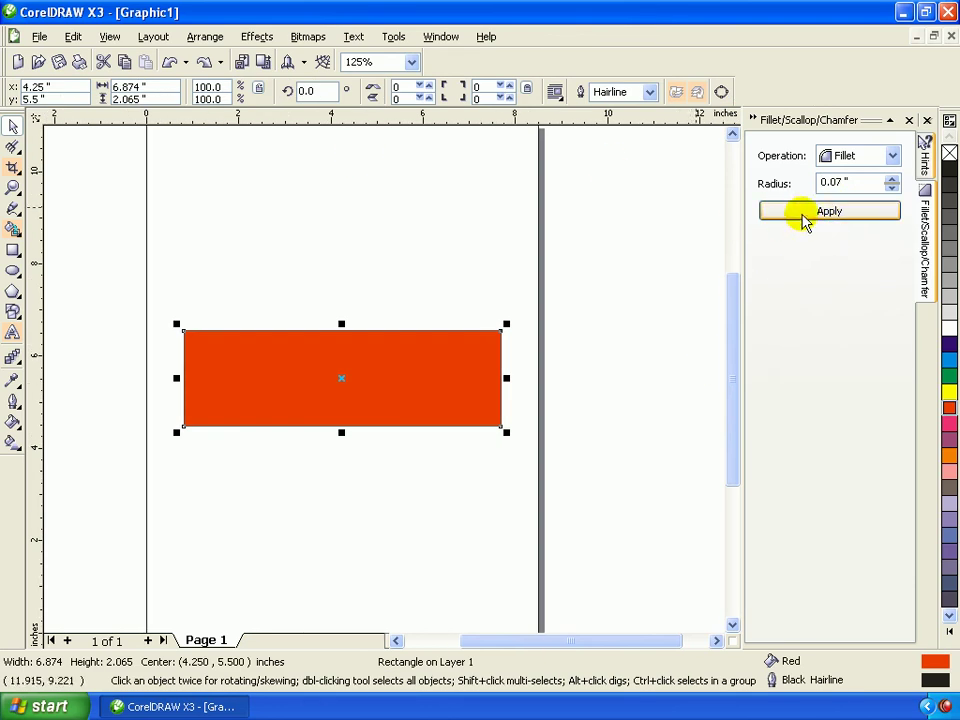
pyautogui.click(819, 214)
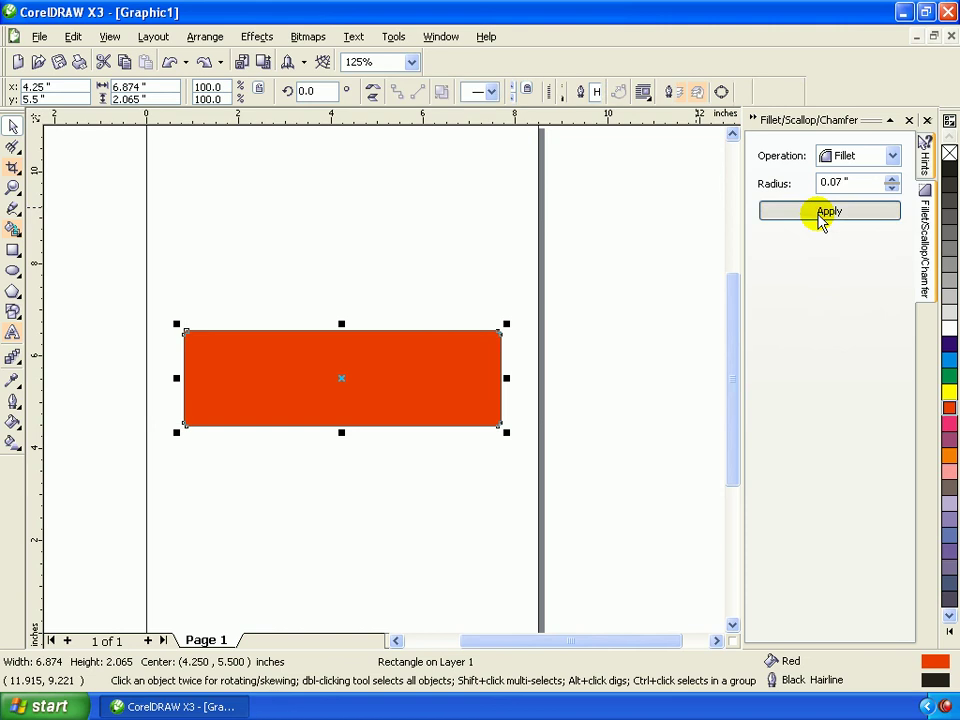
# Select and deselect the filleted rectangle to inspect its rounded corners.
pyautogui.click(418, 380)
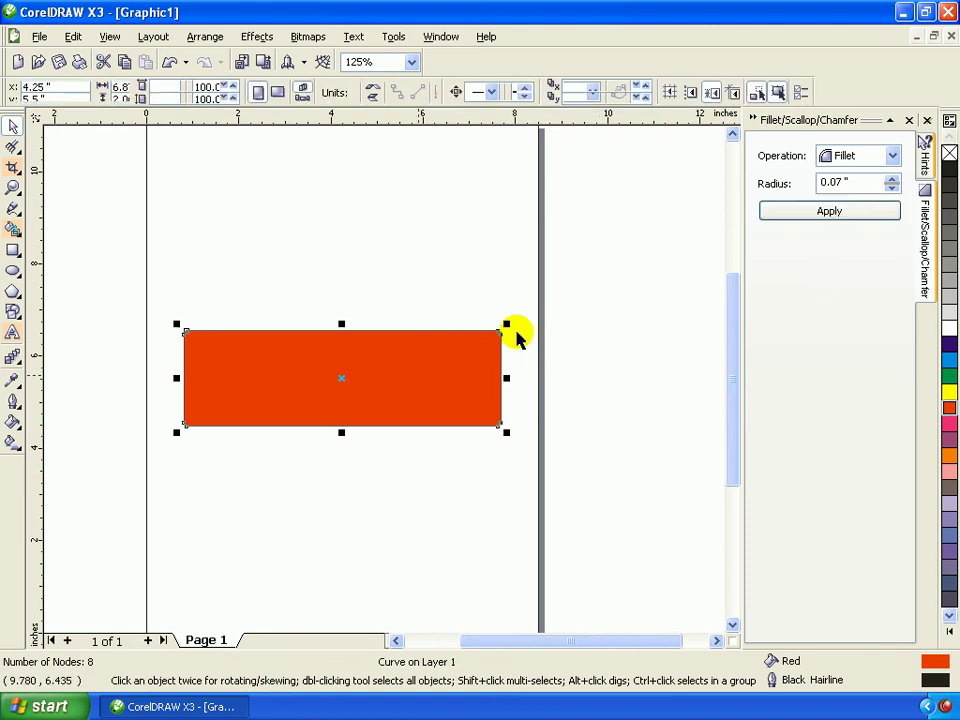
pyautogui.scroll(2, 506, 343)
pyautogui.click(409, 326)
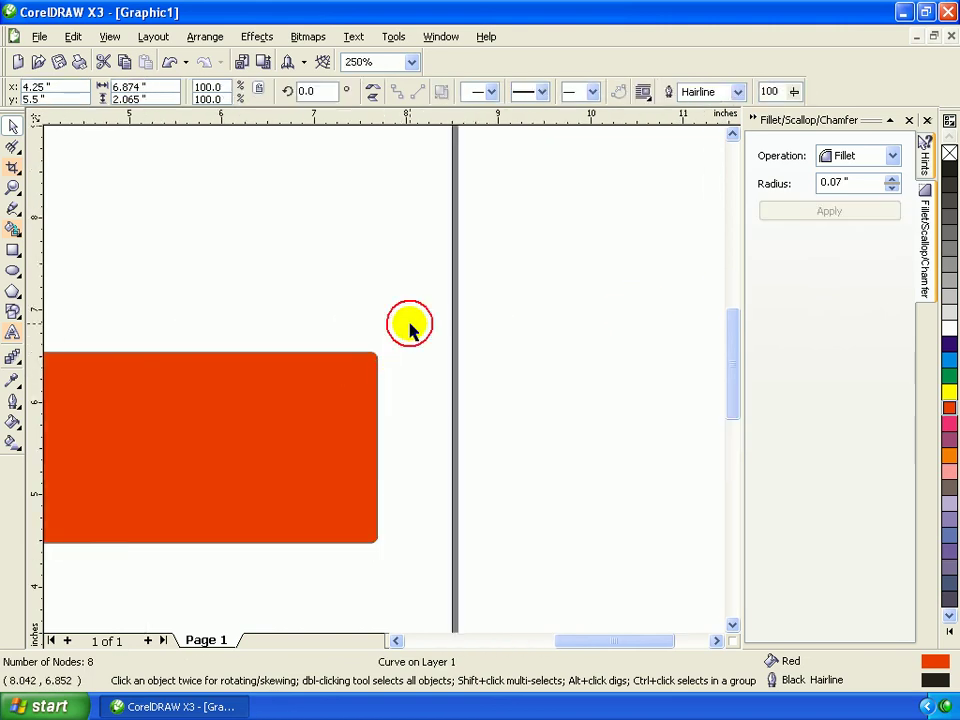
pyautogui.click(439, 339)
pyautogui.click(355, 397)
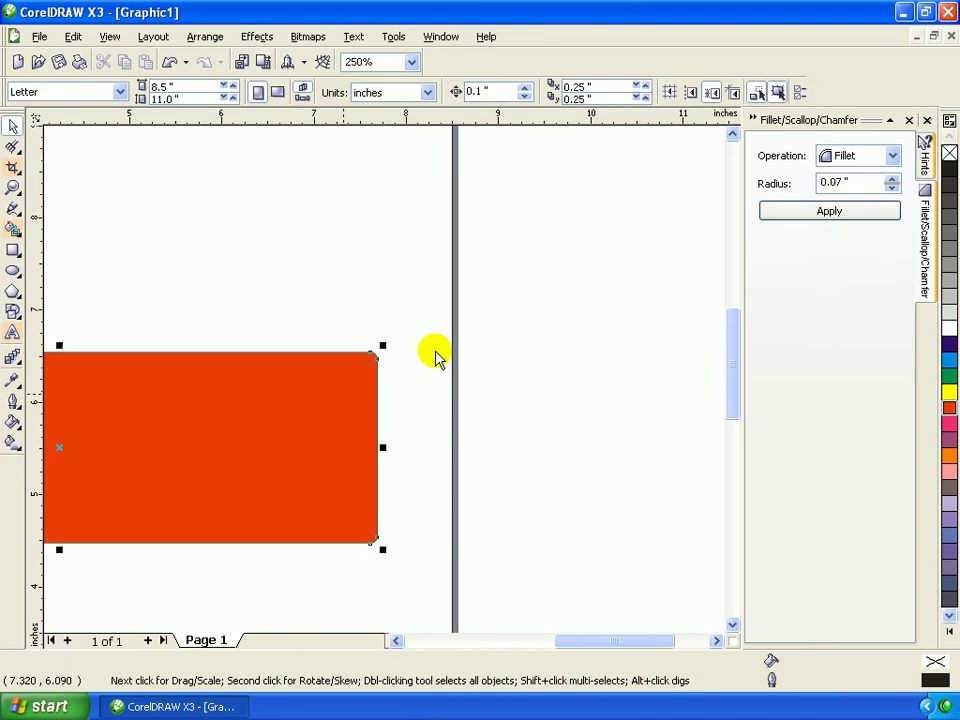
pyautogui.moveTo(891, 183); pyautogui.dragTo(877, 50)
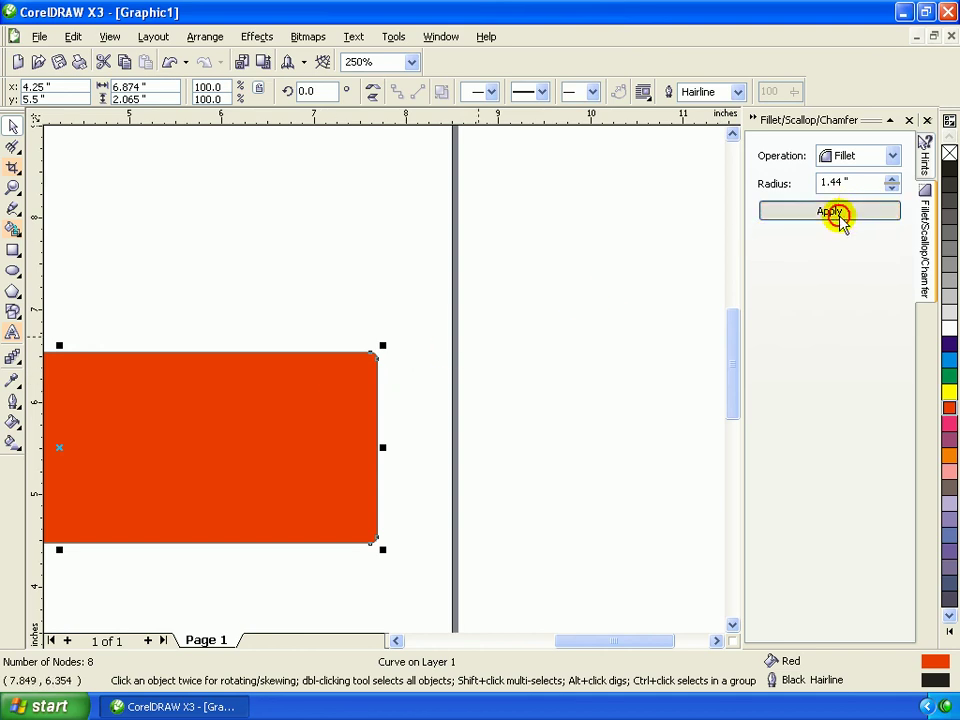
pyautogui.rightClick(259, 411)
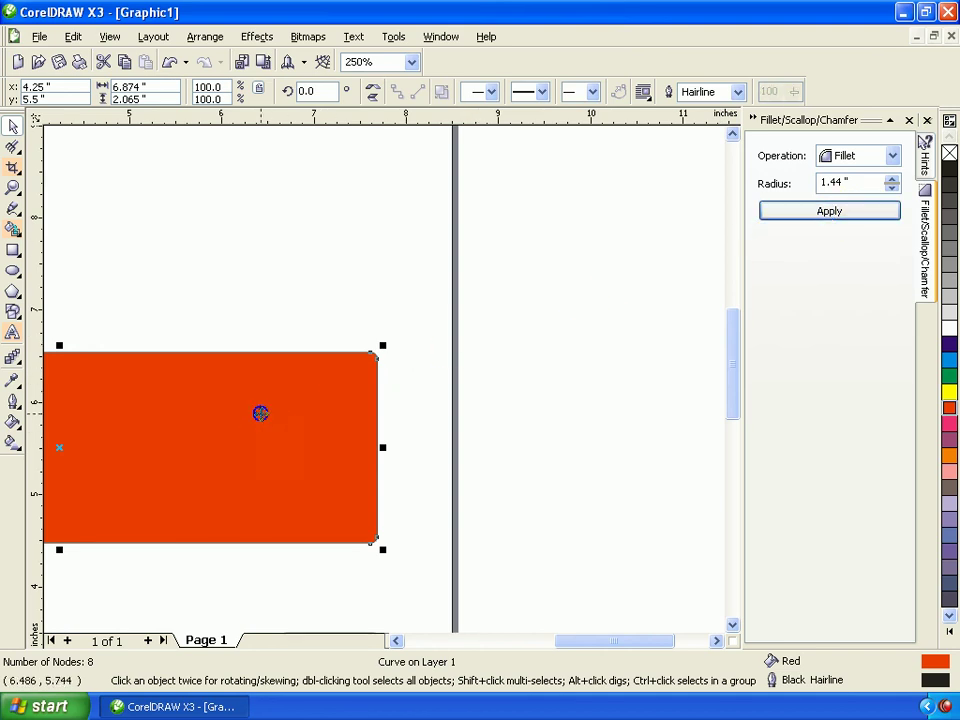
pyautogui.click(227, 321)
pyautogui.scroll(-1, 384, 381)
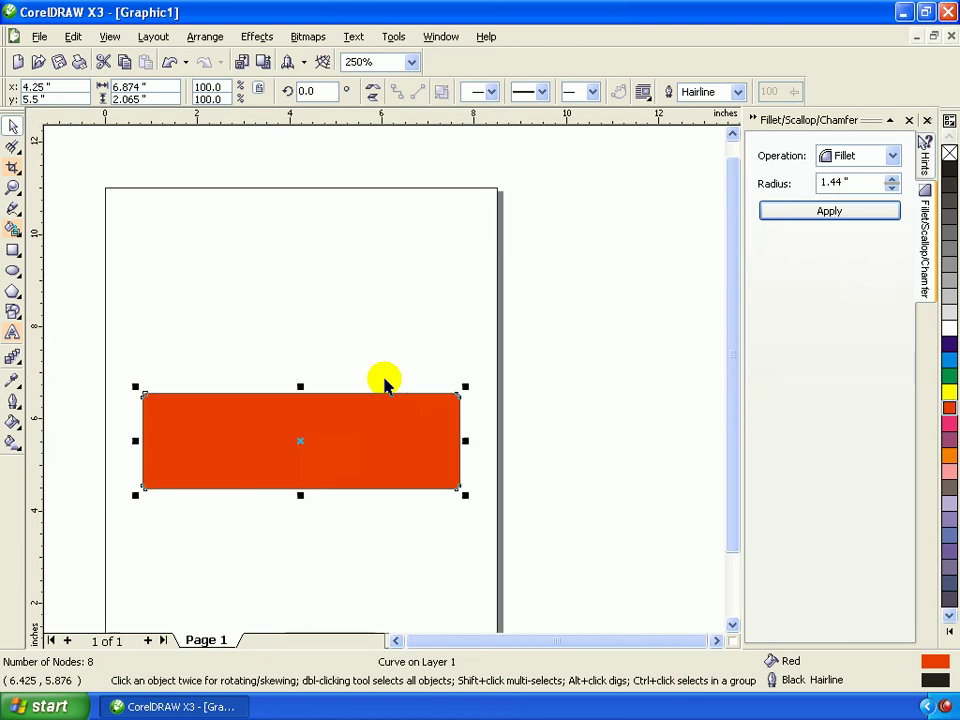
pyautogui.scroll(-1, 384, 381)
pyautogui.scroll(1, 384, 381)
pyautogui.scroll(1, 384, 381)
pyautogui.click(384, 381)
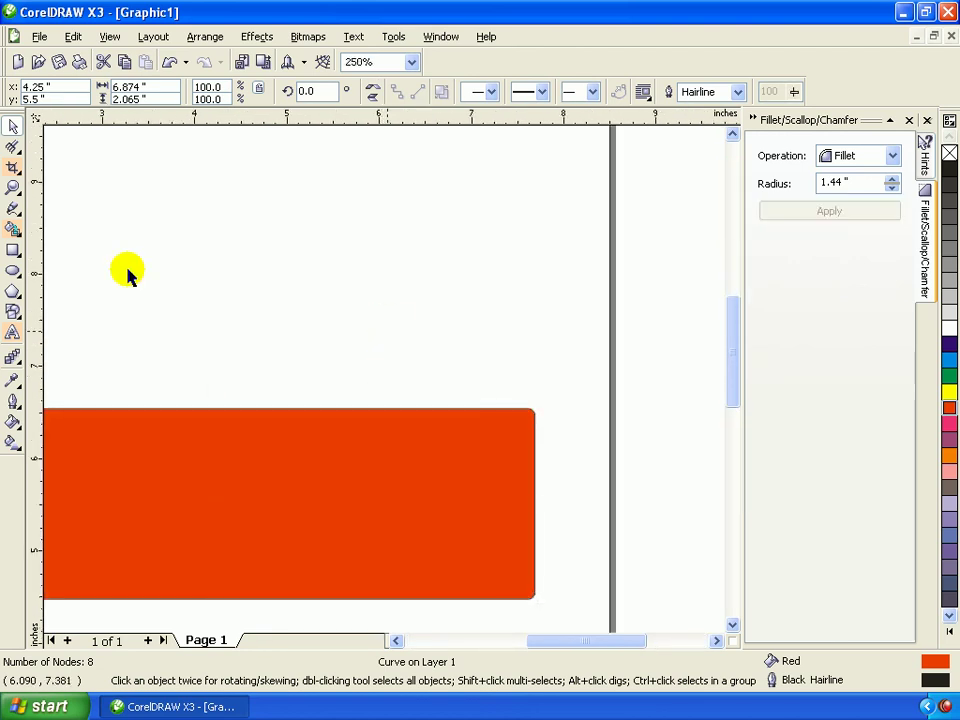
pyautogui.click(460, 430)
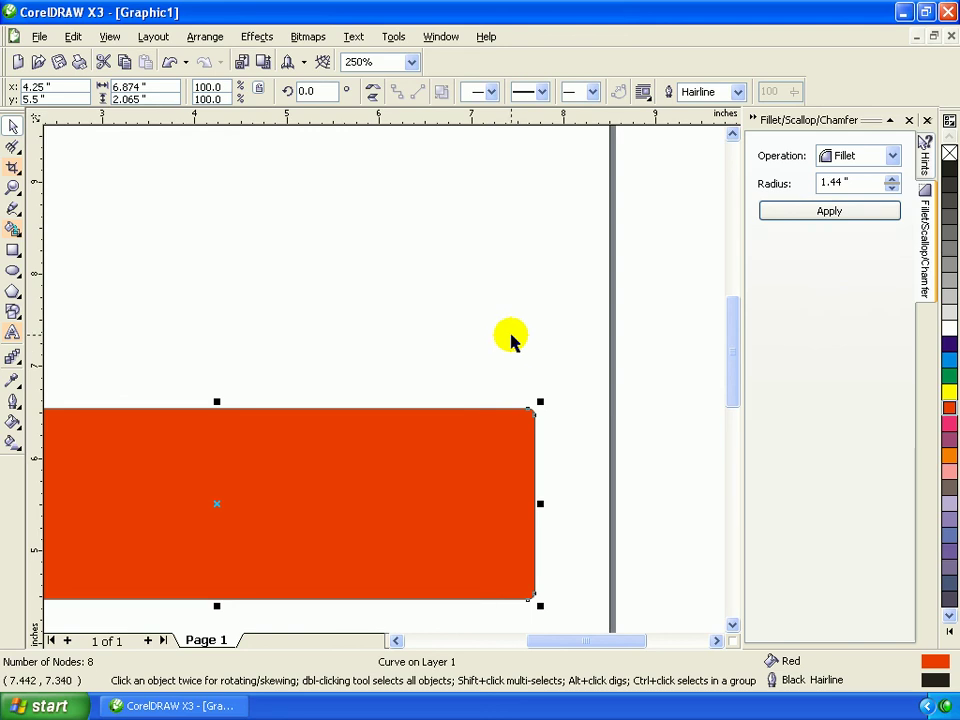
pyautogui.rightClick(172, 203)
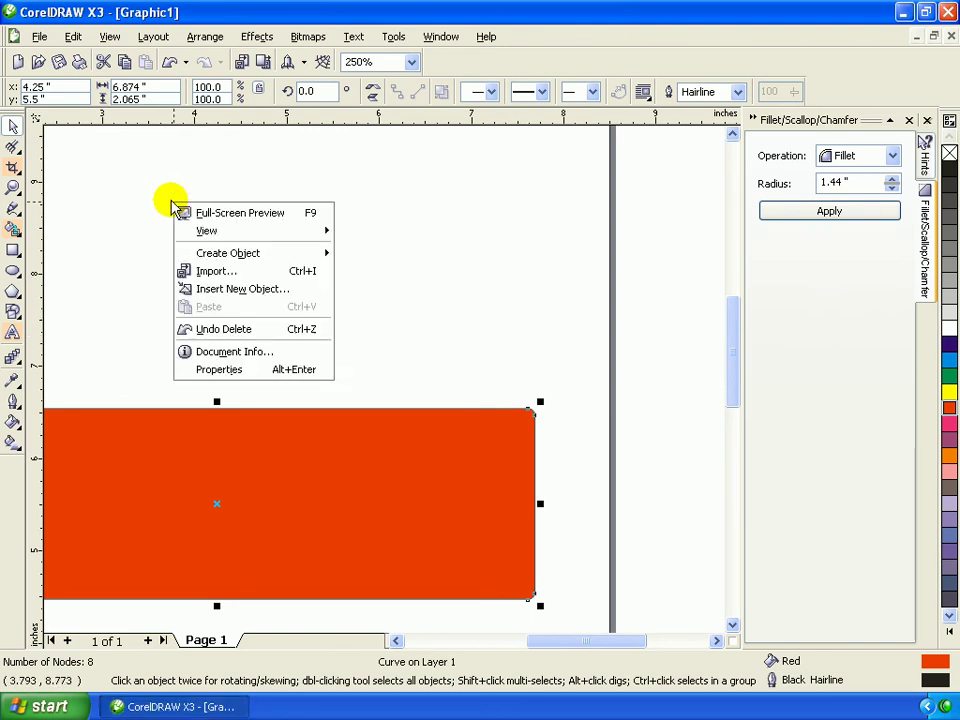
pyautogui.click(137, 190)
pyautogui.scroll(-2, 386, 381)
pyautogui.scroll(-1, 386, 381)
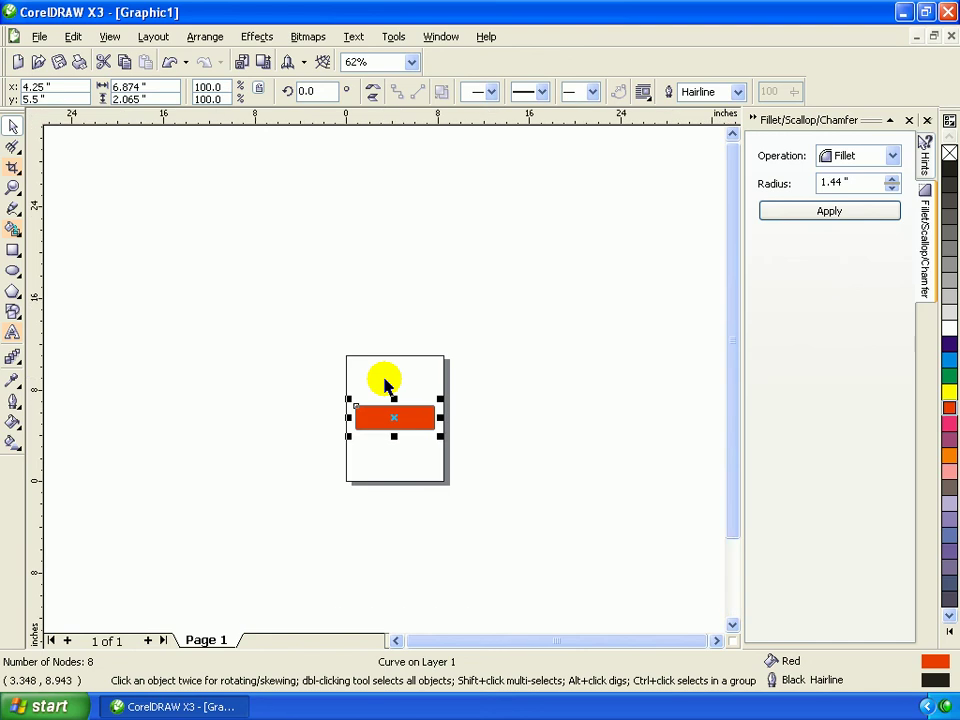
pyautogui.scroll(2, 386, 381)
pyautogui.click(476, 272)
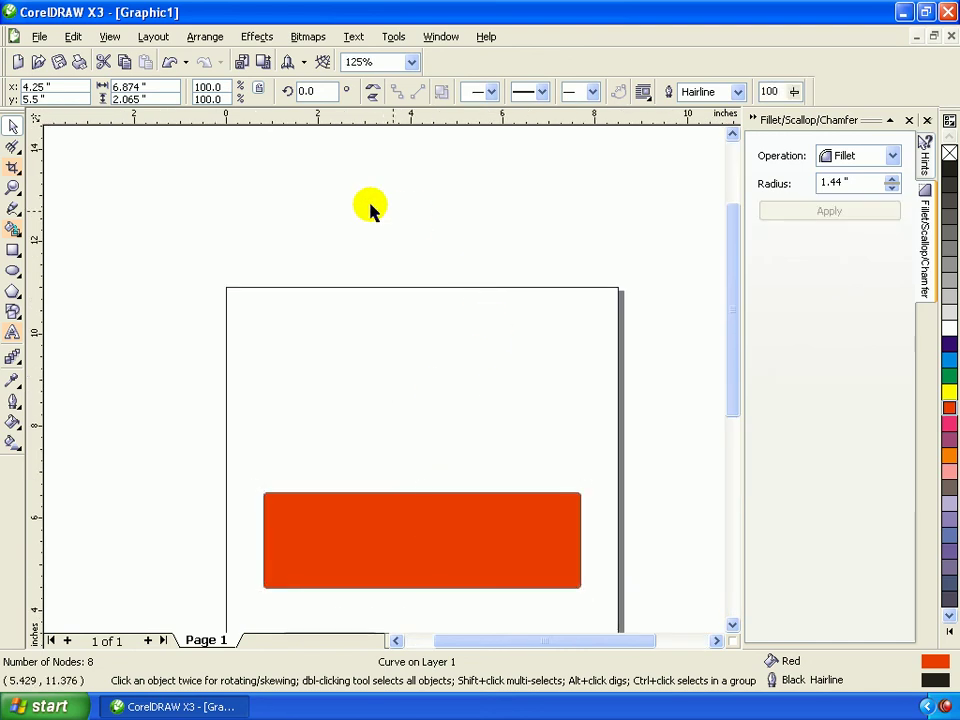
# Import Water lilies.jpg through the canvas right-click menu and centre it on the page.
pyautogui.rightClick(336, 200)
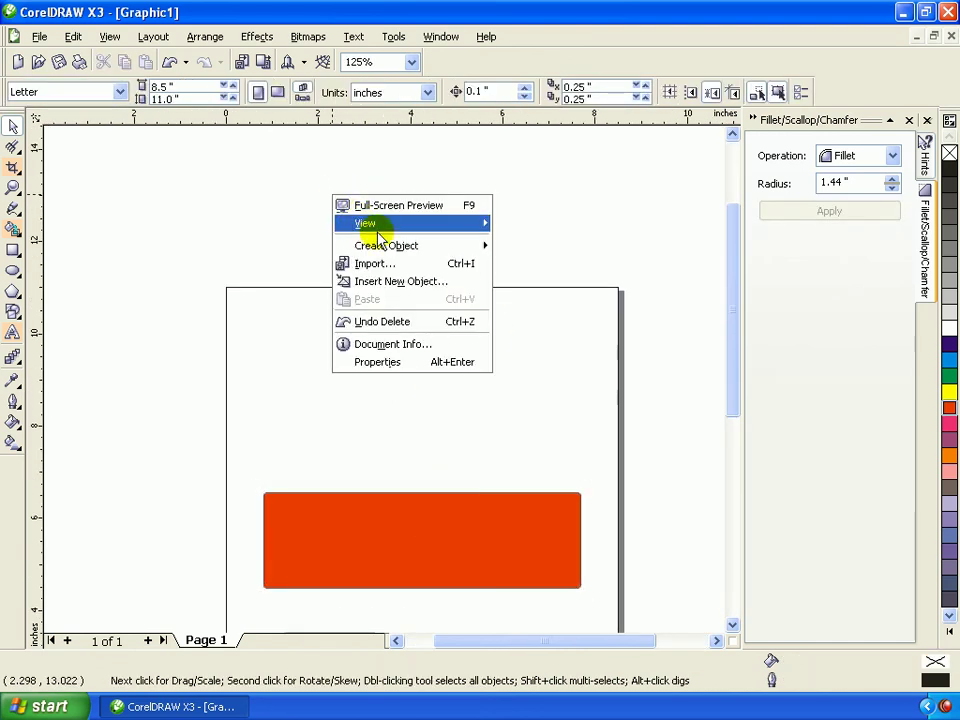
pyautogui.click(122, 250)
pyautogui.rightClick(286, 248)
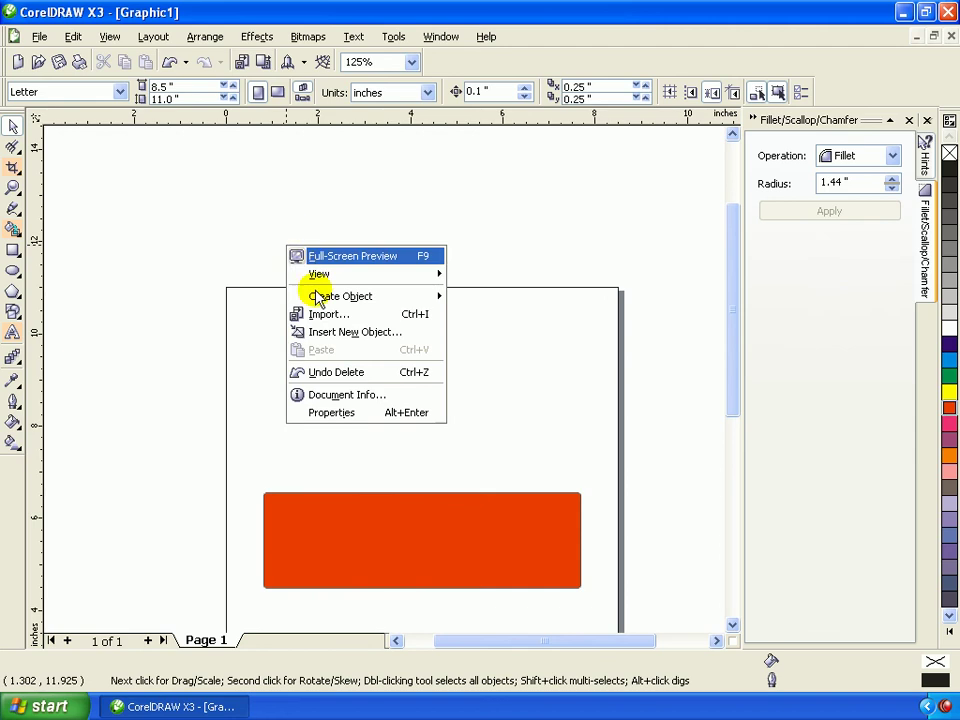
pyautogui.click(325, 317)
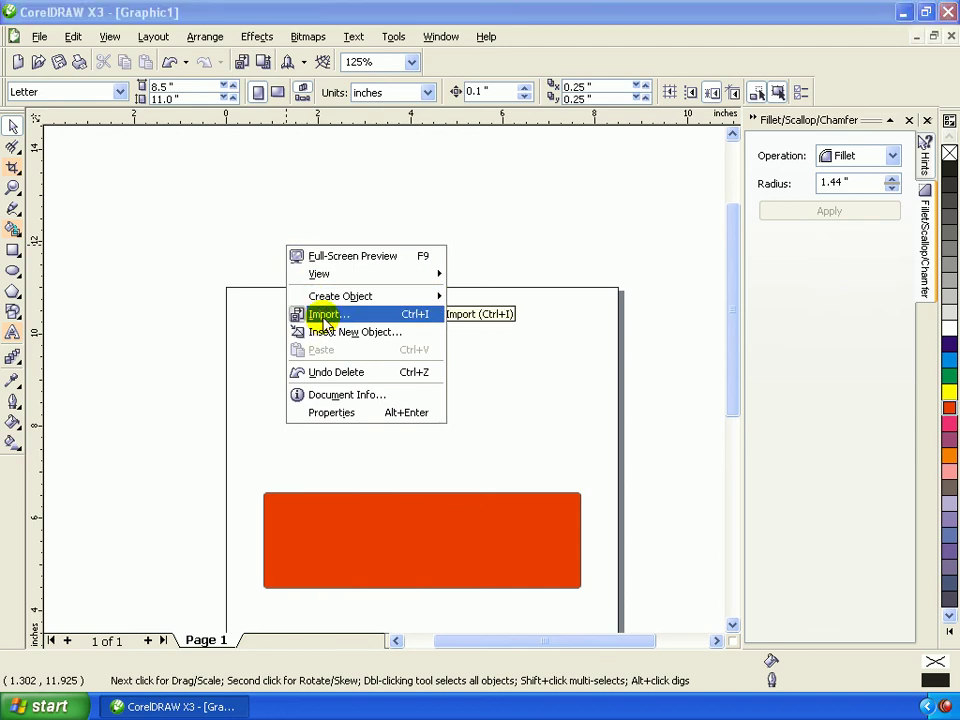
pyautogui.click(290, 240)
pyautogui.doubleClick(290, 240)
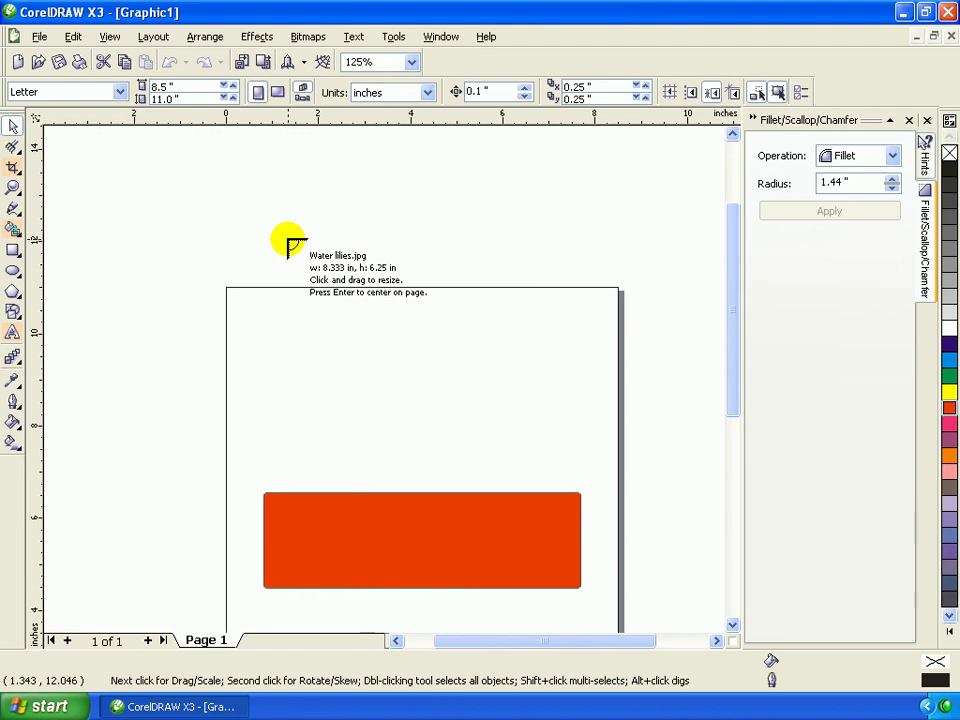
pyautogui.press('Return')
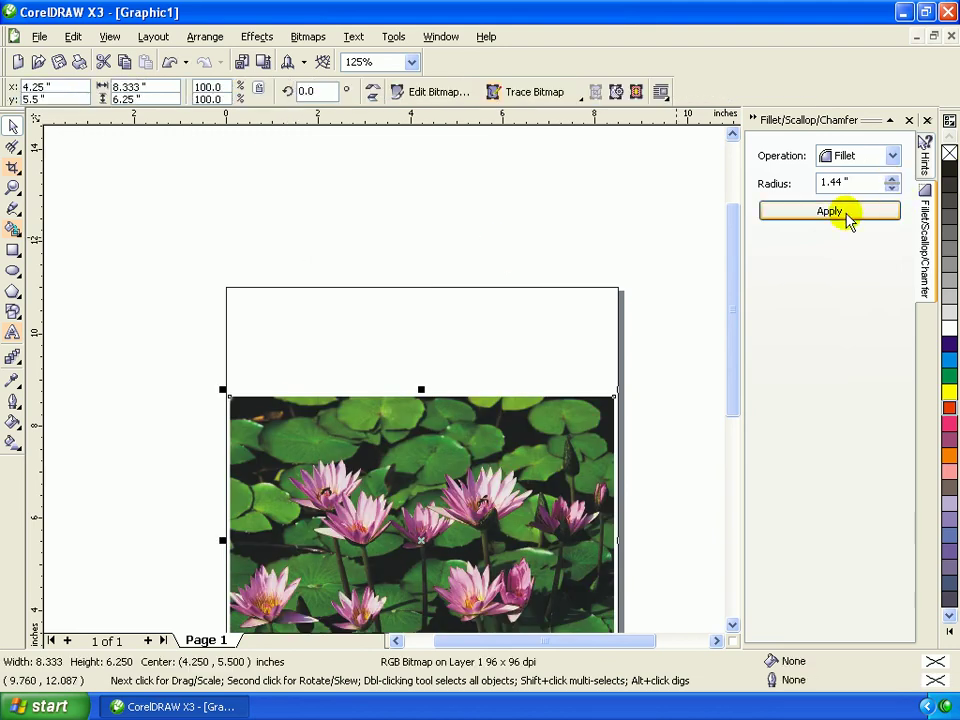
# Round the photo's corners with a 1.17-inch fillet and drag it up the page.
pyautogui.moveTo(892, 183); pyautogui.dragTo(893, 207)
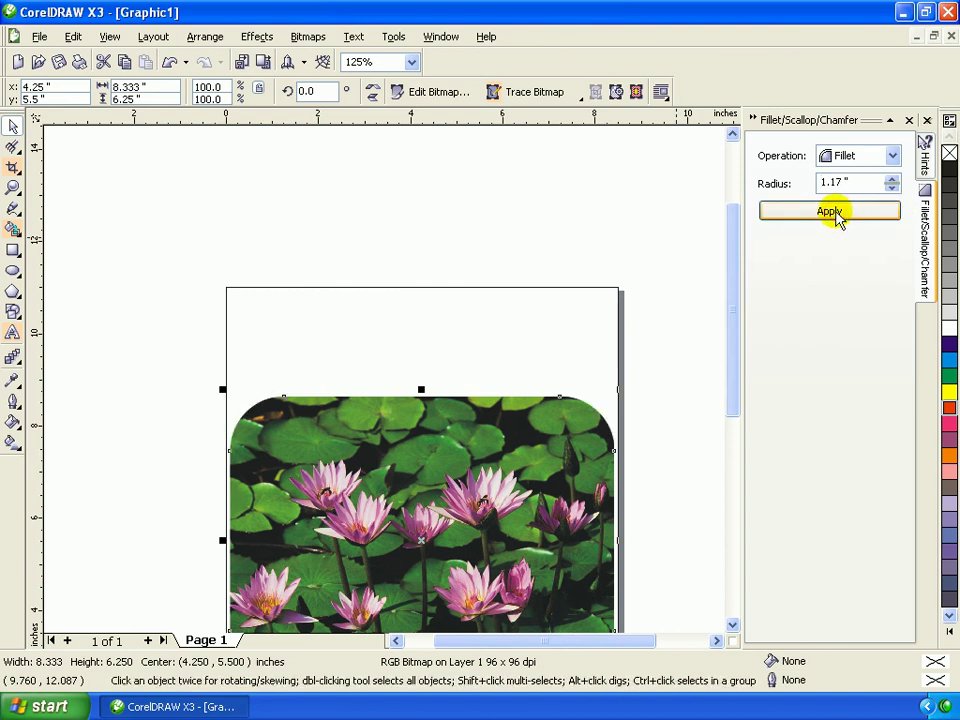
pyautogui.click(535, 368)
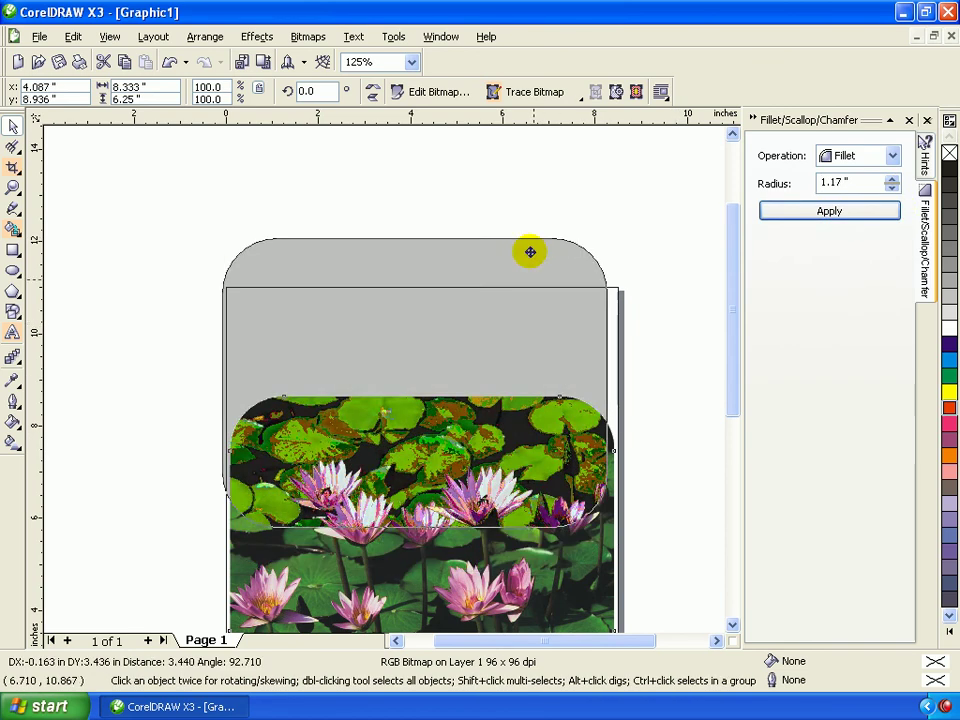
pyautogui.moveTo(535, 368); pyautogui.dragTo(523, 182)
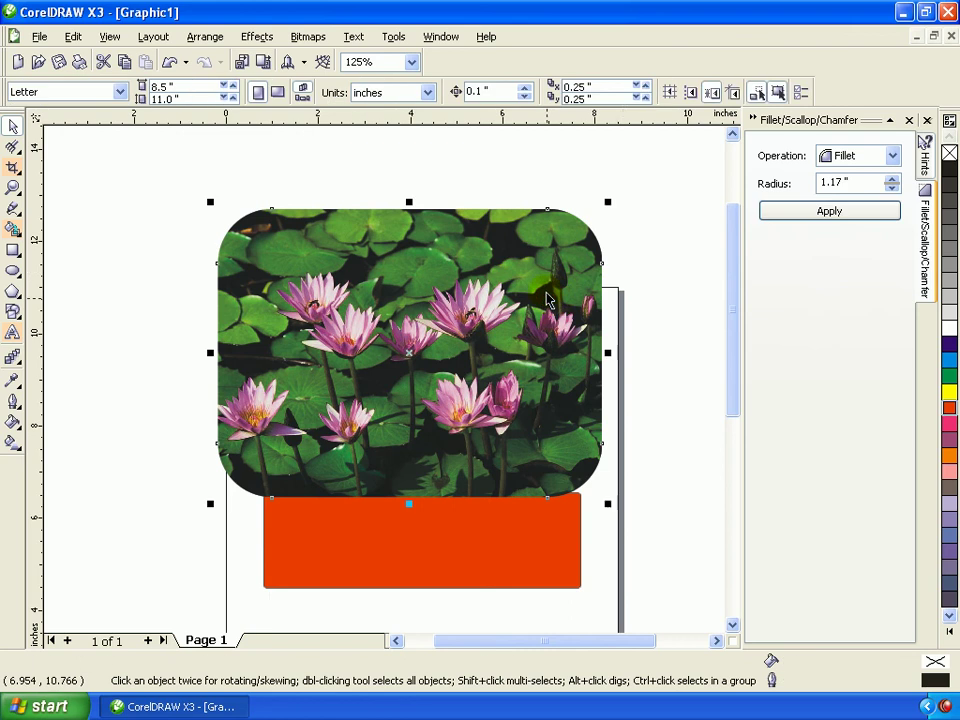
# Reselect the water-lilies photo, undo the move, and drag it higher and slightly left.
pyautogui.click(634, 221)
pyautogui.click(566, 270)
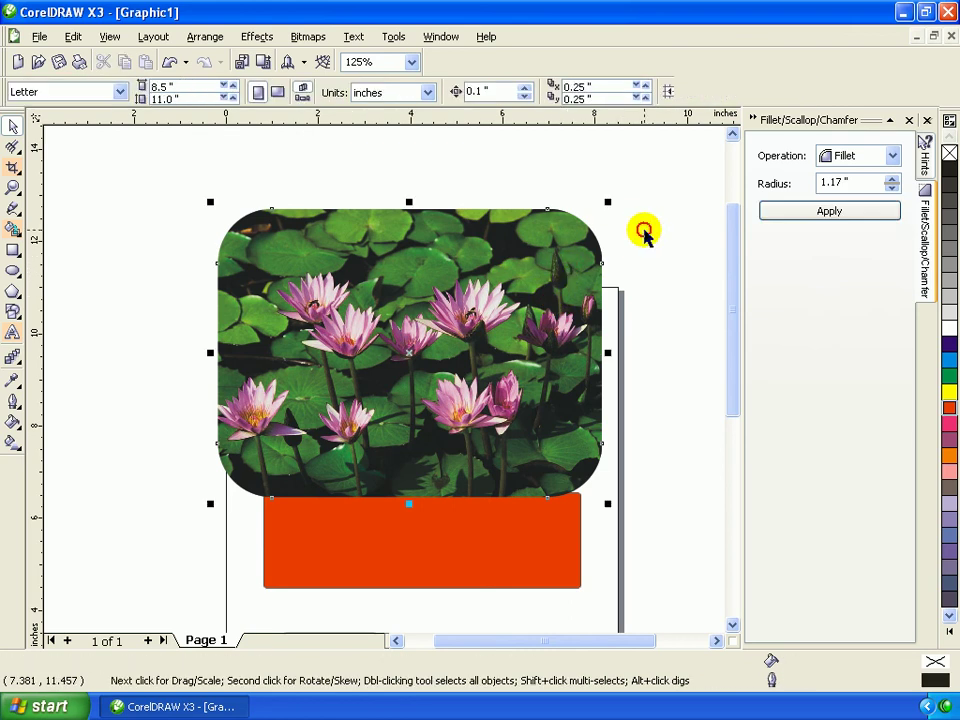
pyautogui.click(549, 280)
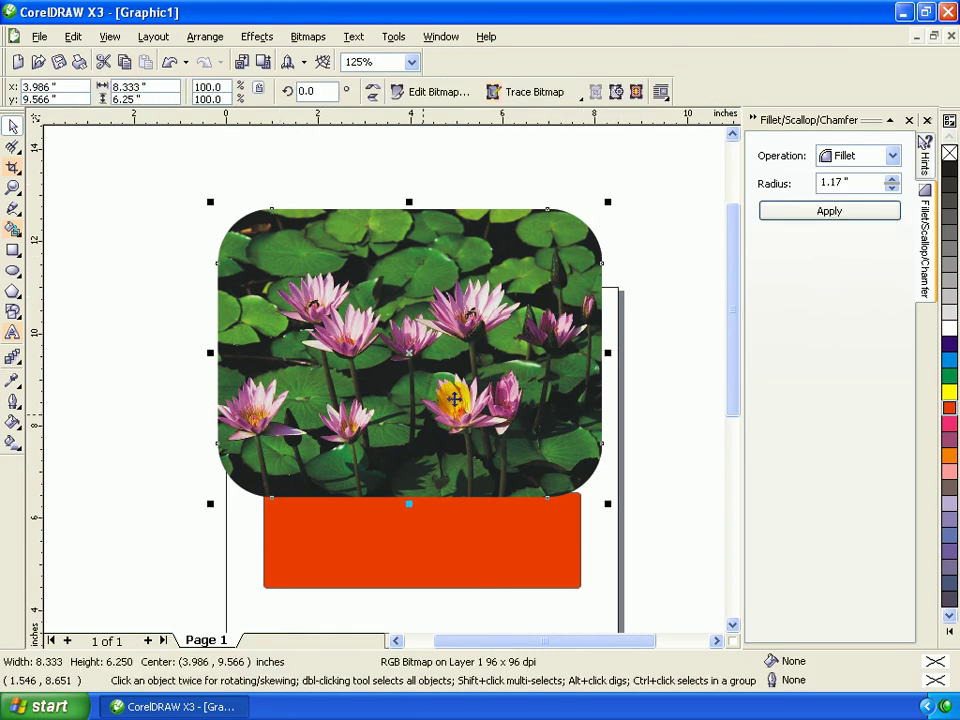
pyautogui.press('Escape')
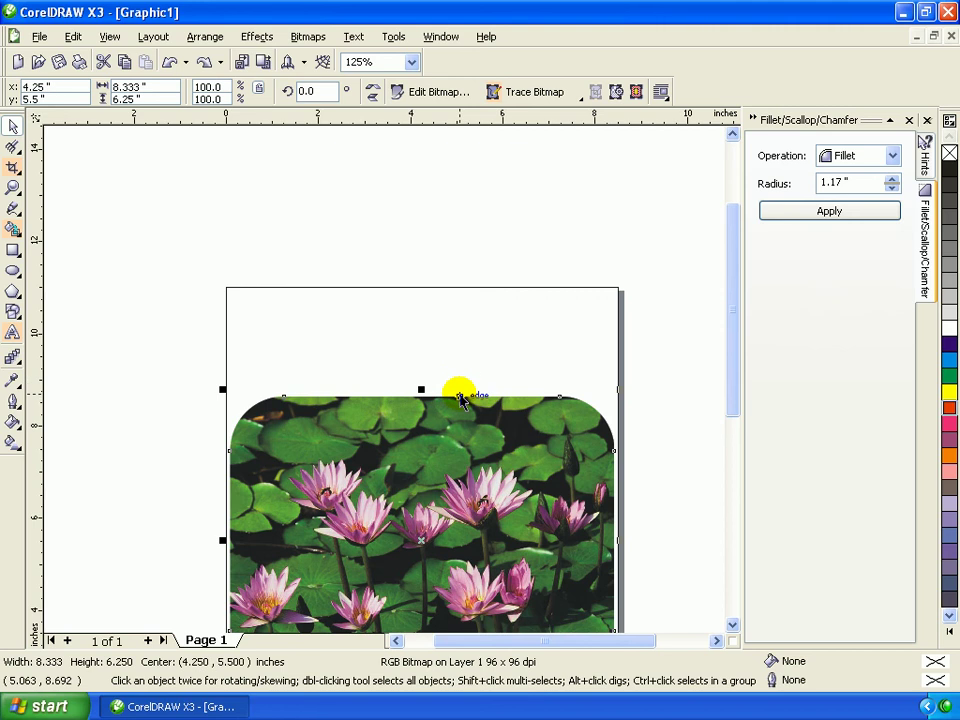
pyautogui.moveTo(452, 587); pyautogui.dragTo(436, 427)
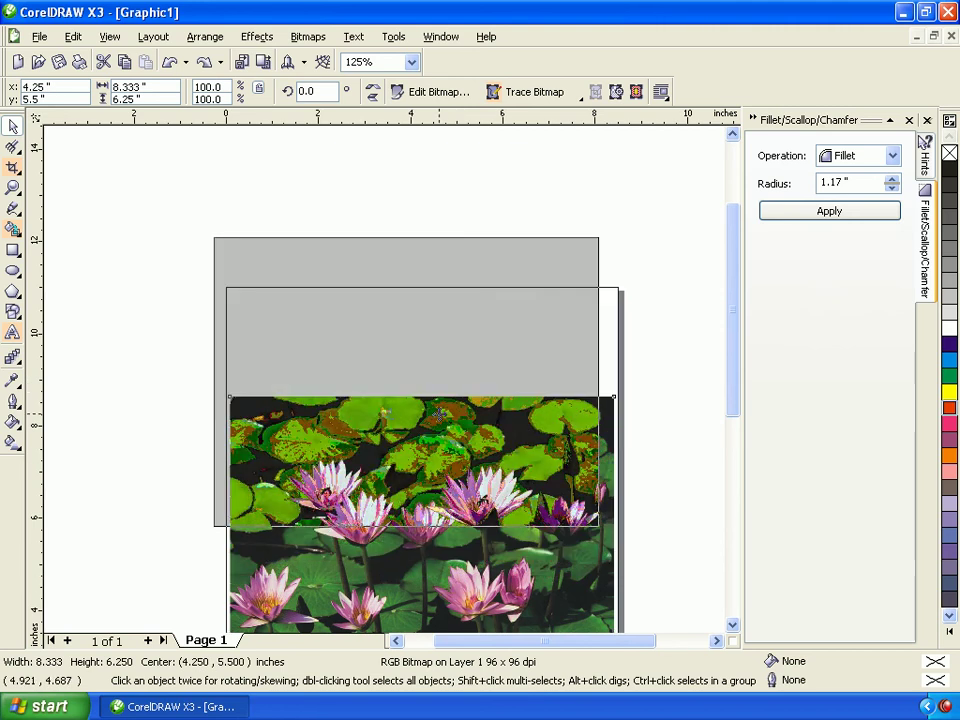
# Give the photo 0.63-inch Scallop corners, then cancel repositioning it.
pyautogui.click(892, 156)
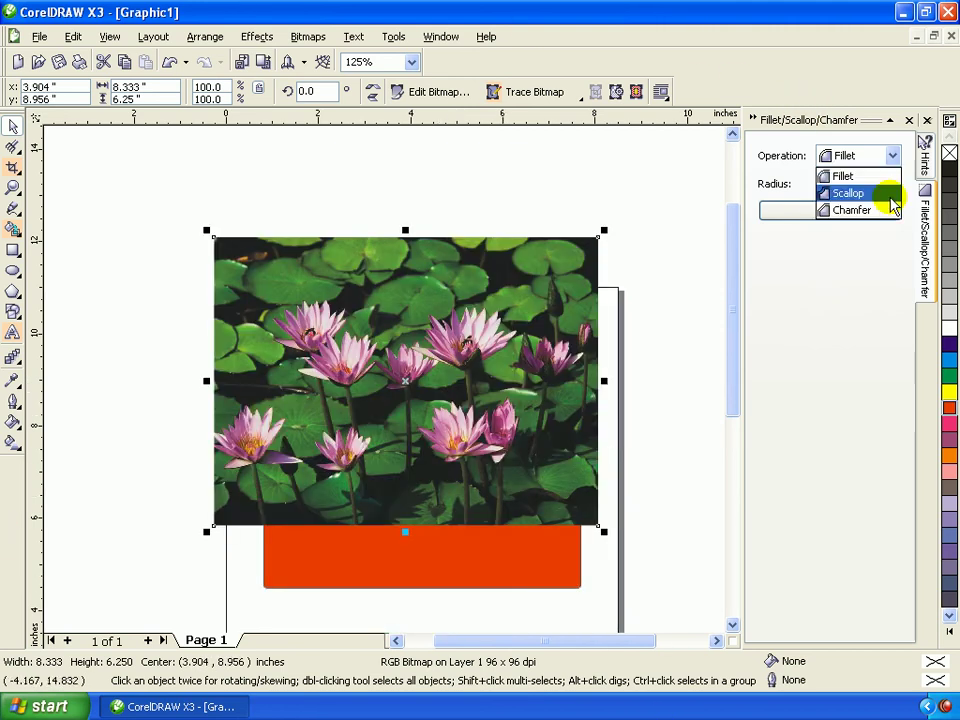
pyautogui.click(890, 195)
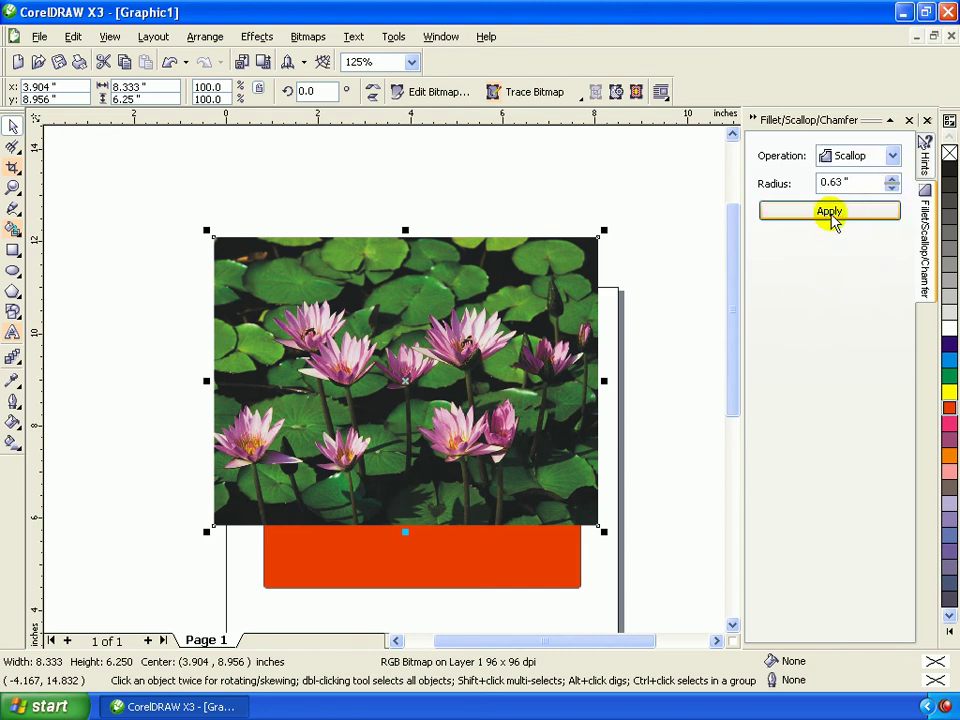
pyautogui.click(828, 212)
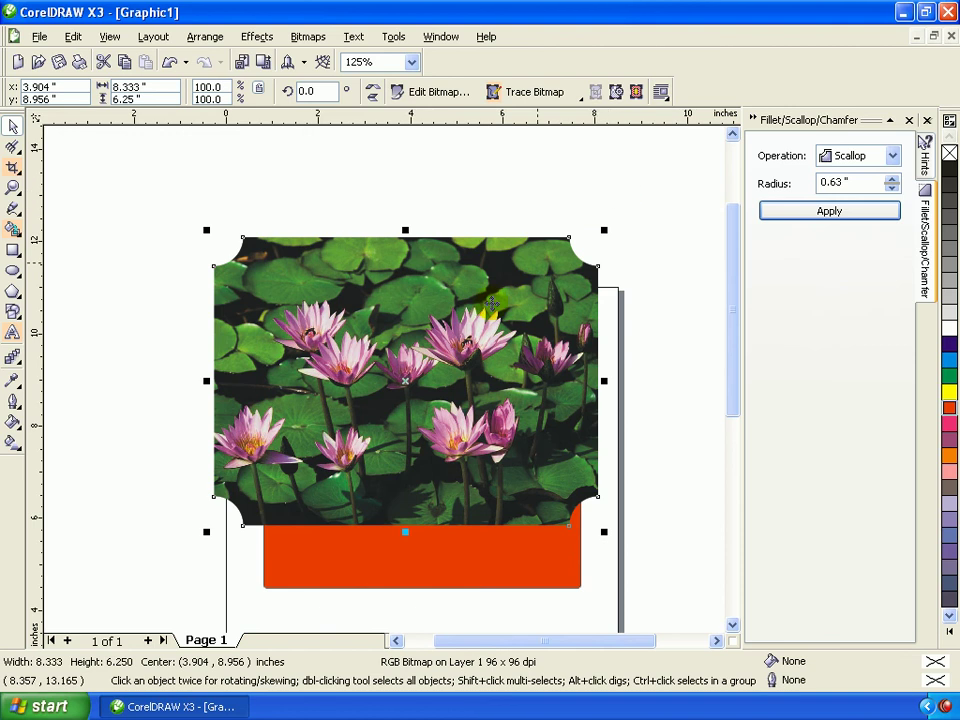
pyautogui.moveTo(456, 319); pyautogui.dragTo(416, 297)
pyautogui.press('Escape')
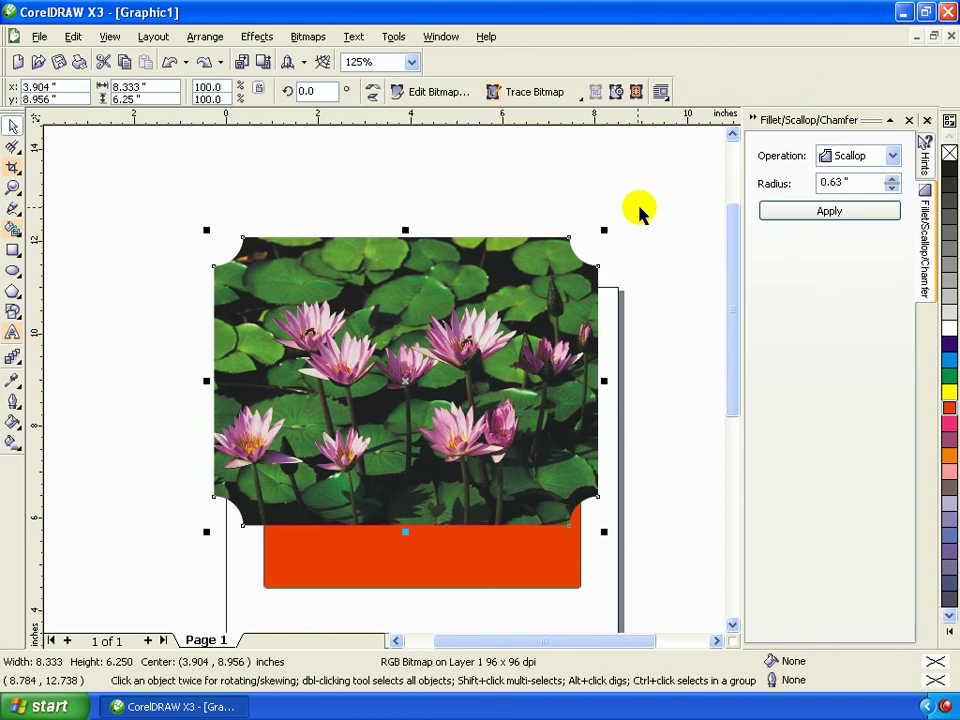
pyautogui.click(892, 156)
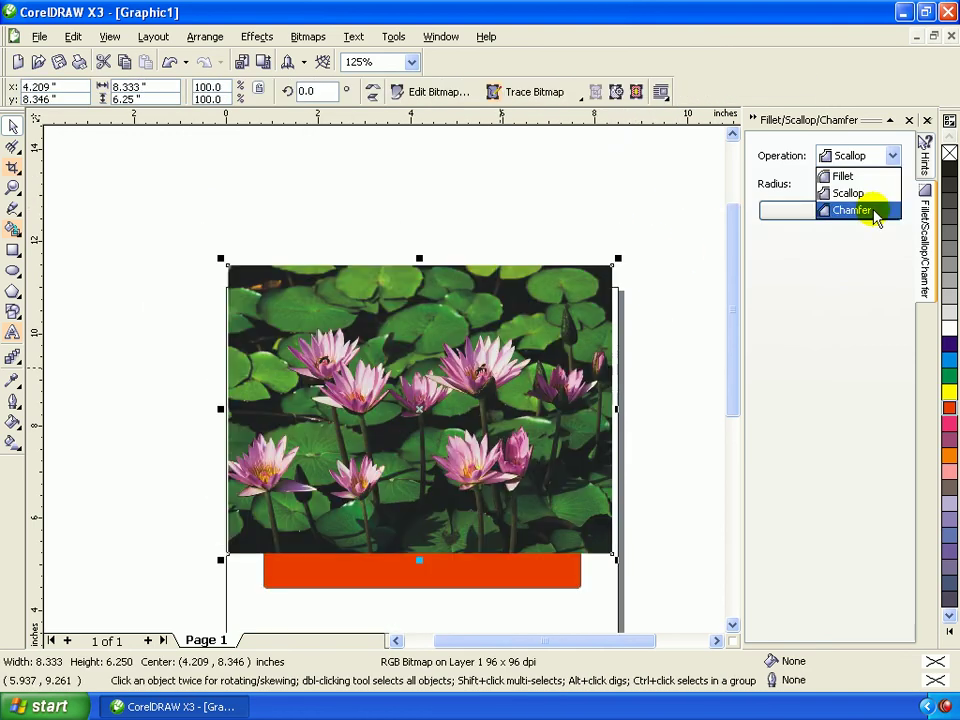
# Cut the photo's corners with a 0.5-inch Chamfer and move it up and left.
pyautogui.click(852, 210)
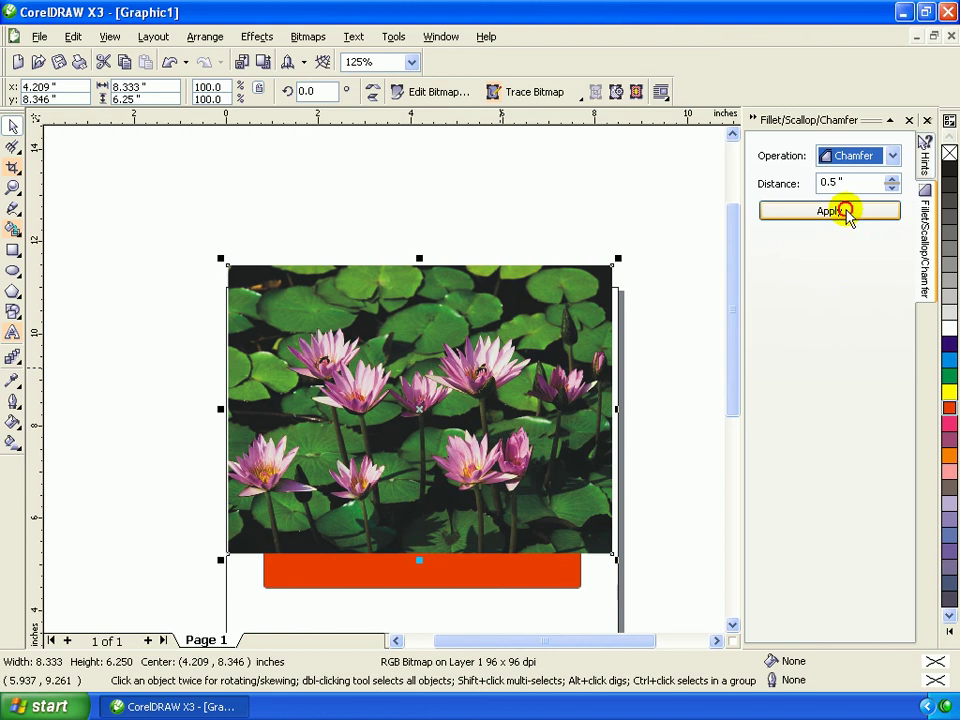
pyautogui.click(846, 212)
pyautogui.click(822, 210)
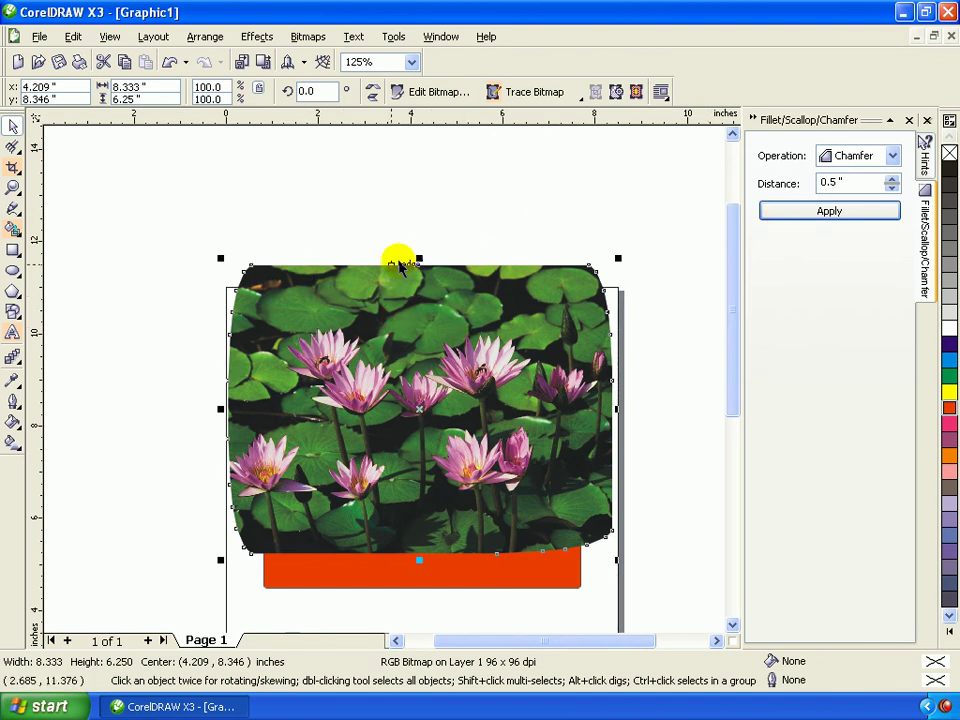
pyautogui.moveTo(440, 320); pyautogui.dragTo(362, 246)
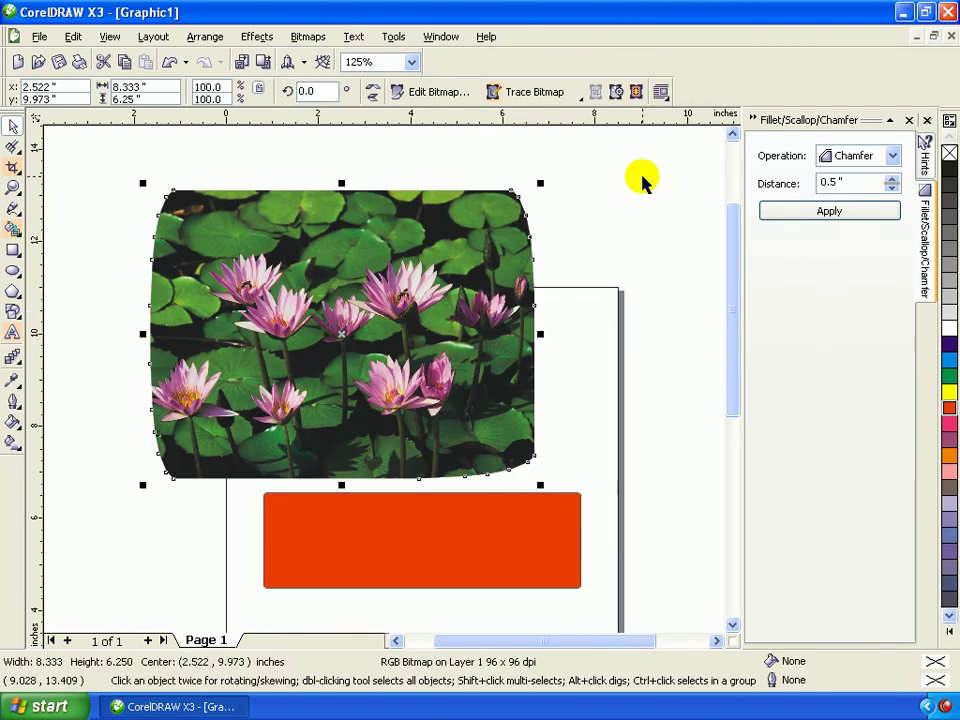